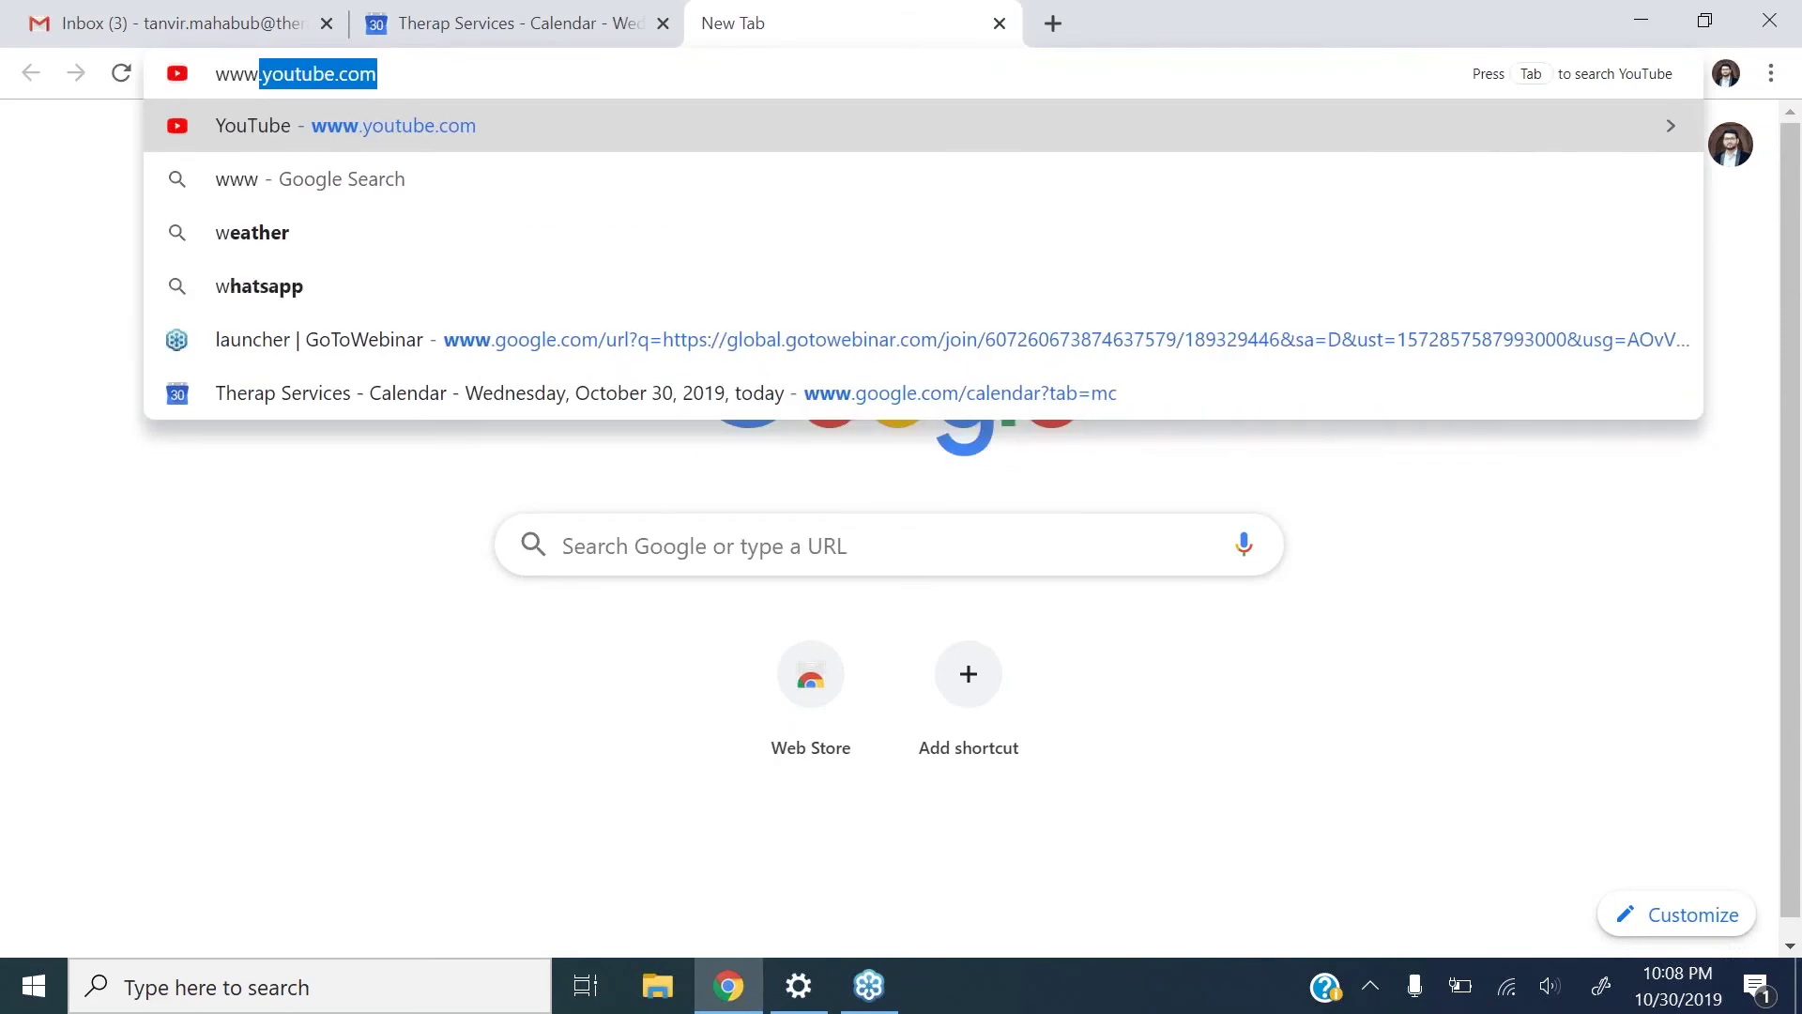
pyautogui.write('.th')
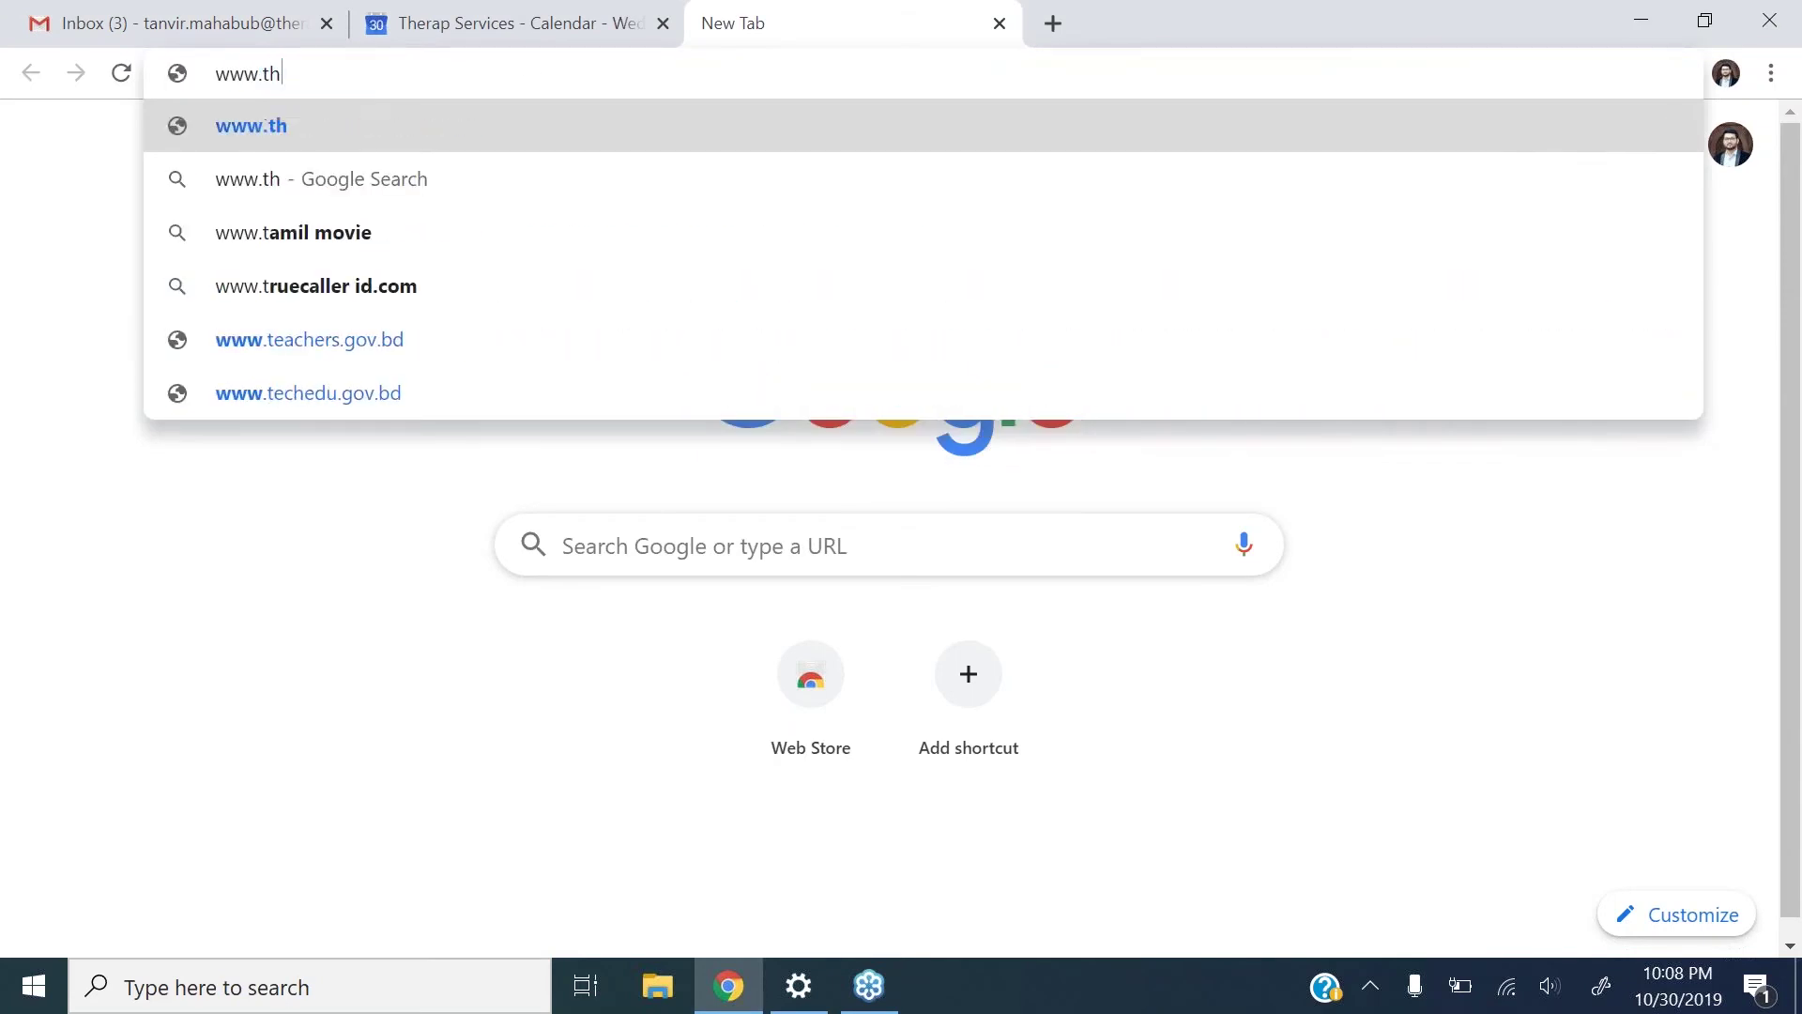
pyautogui.write('erapglobal')
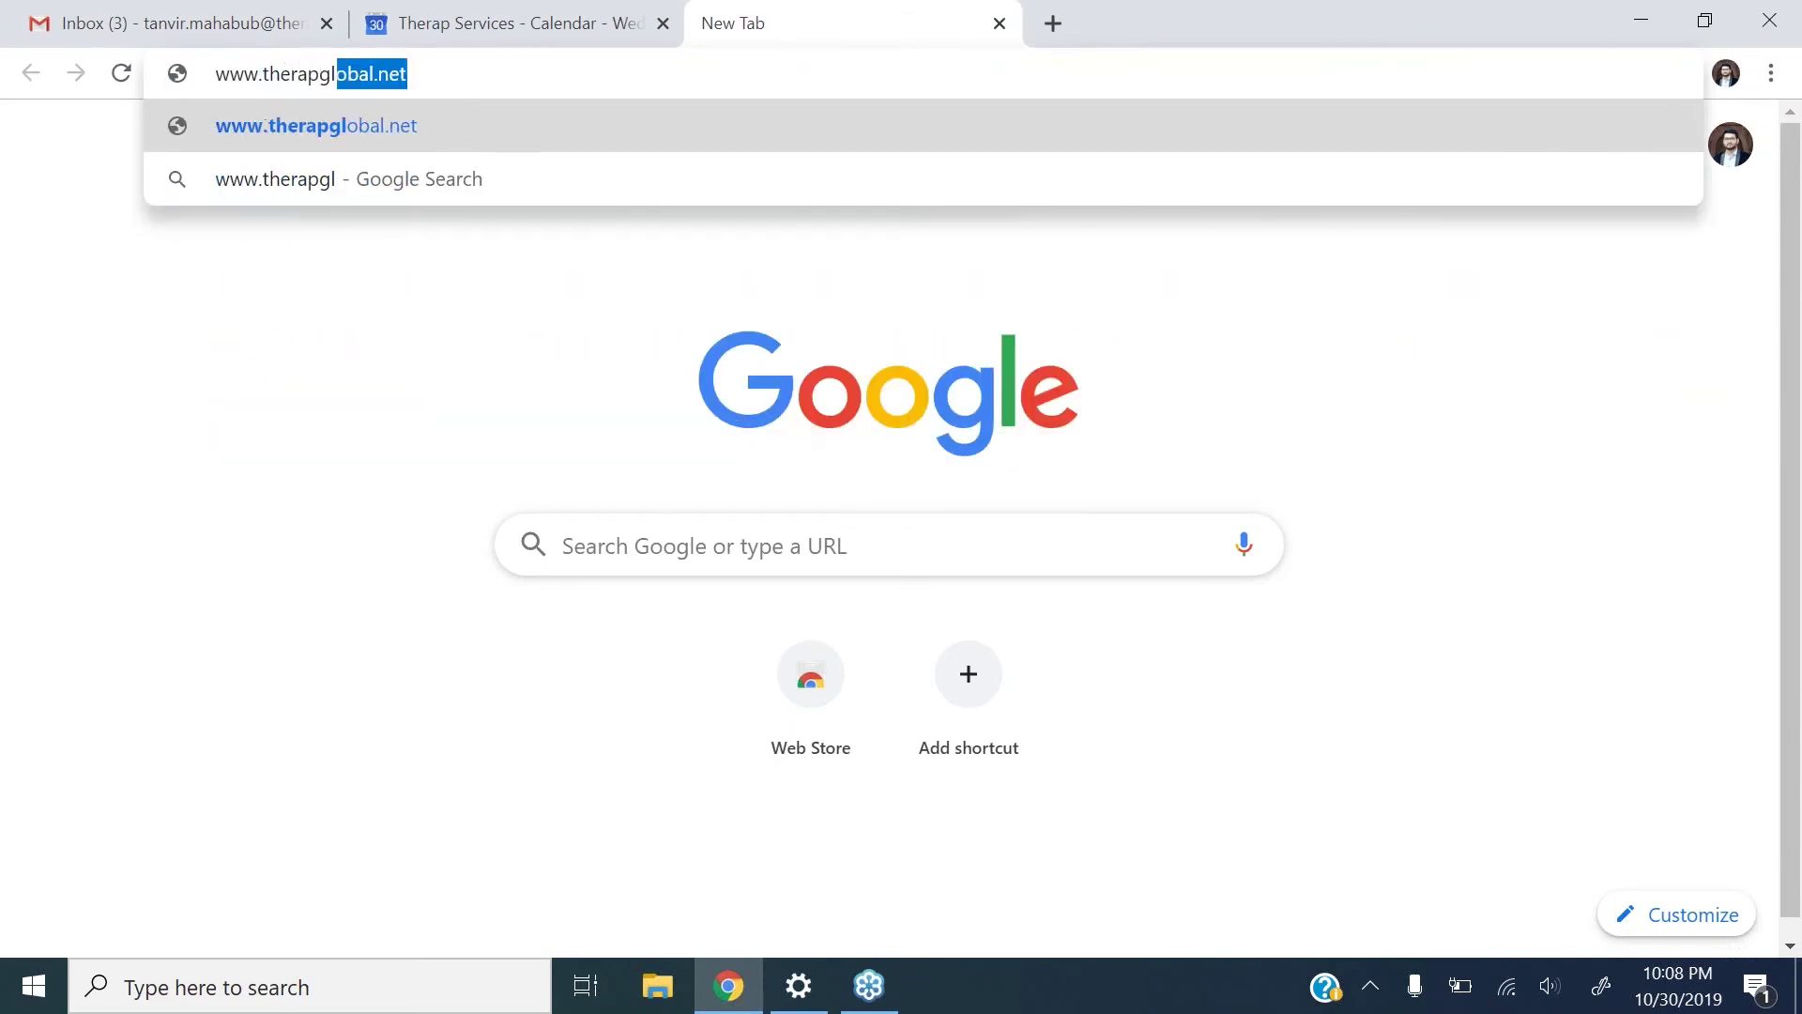
pyautogui.write('.net')
pyautogui.press('Return')
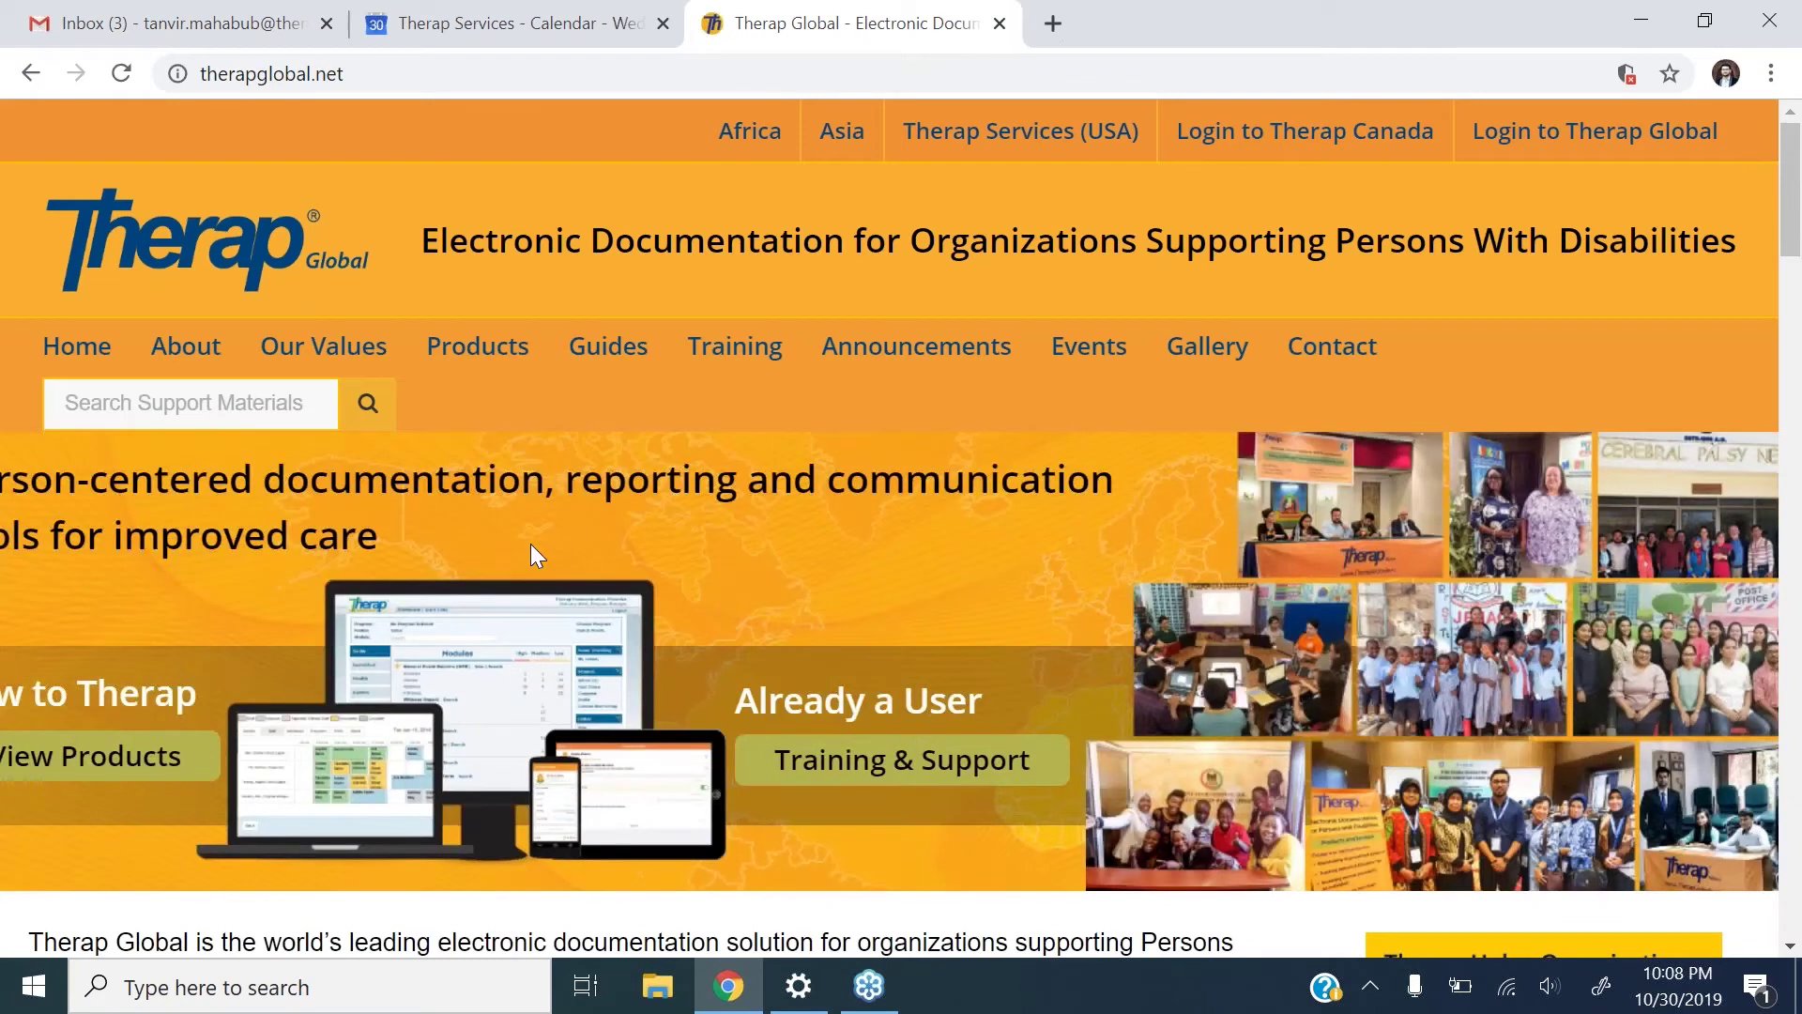
# Look through the Therap Global home page, including its training materials, products, team and support module sections.
pyautogui.scroll(-1, 531, 545)
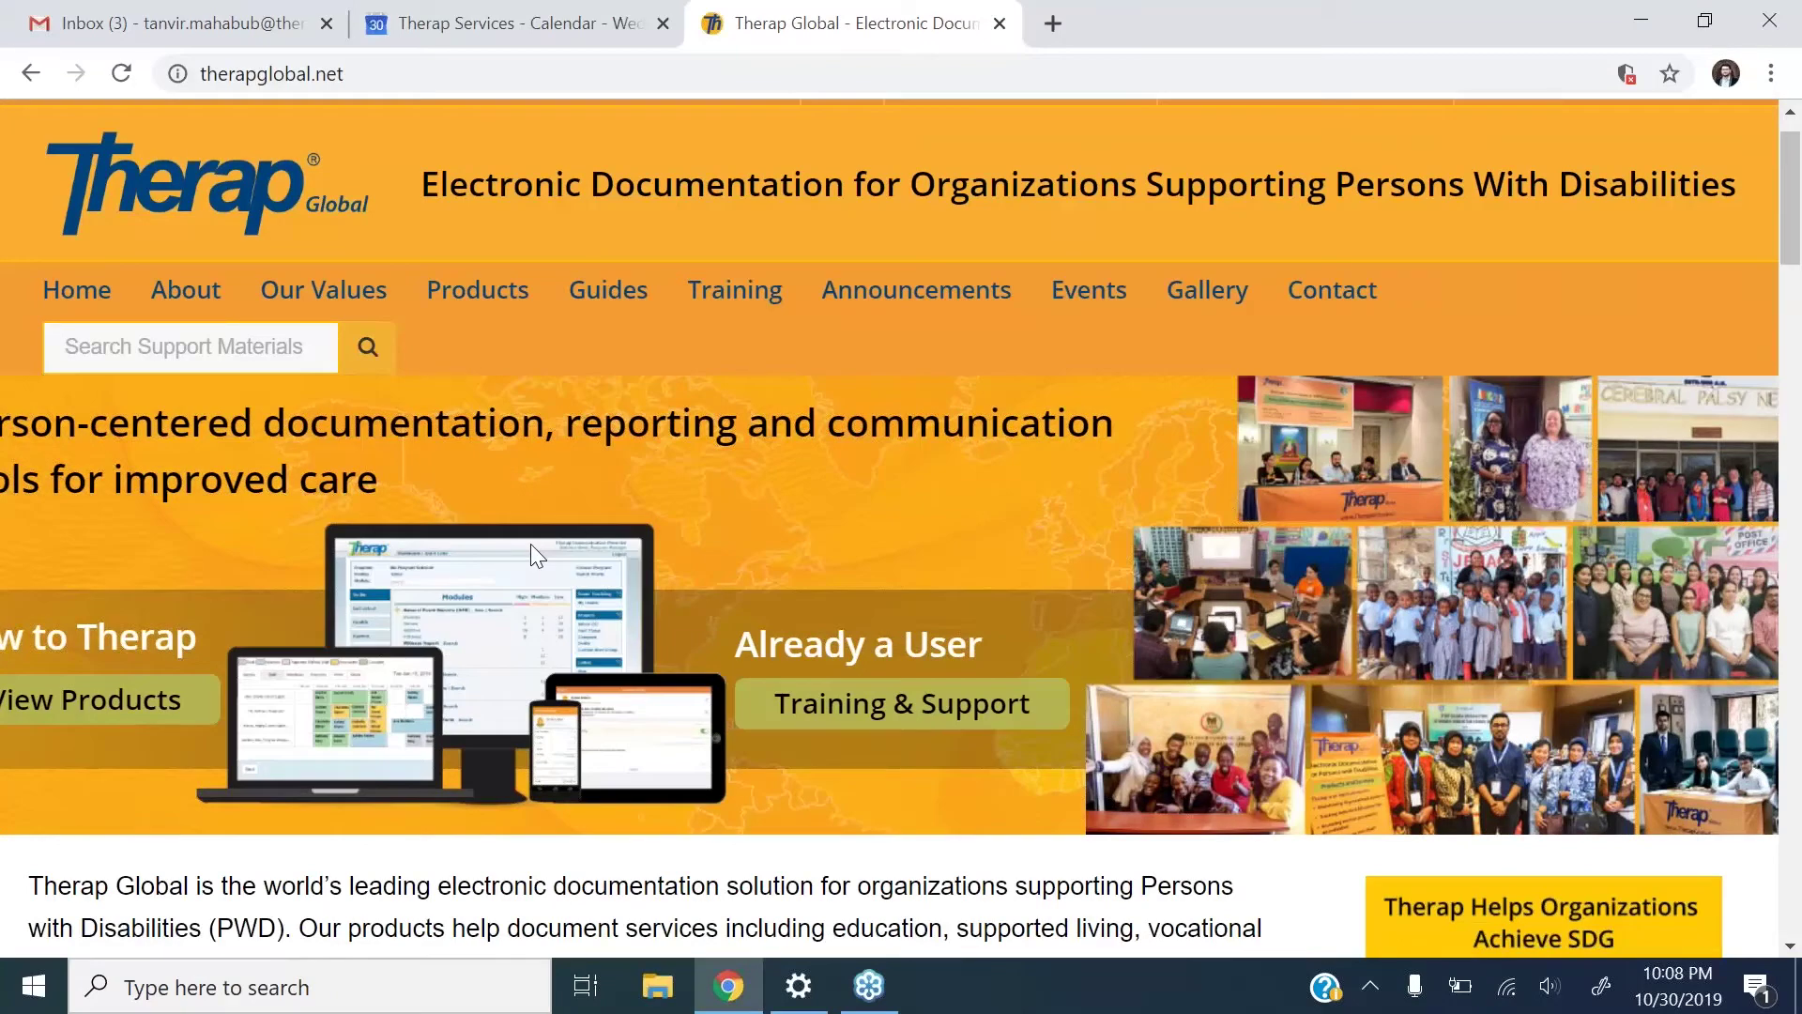
pyautogui.scroll(-2, 531, 545)
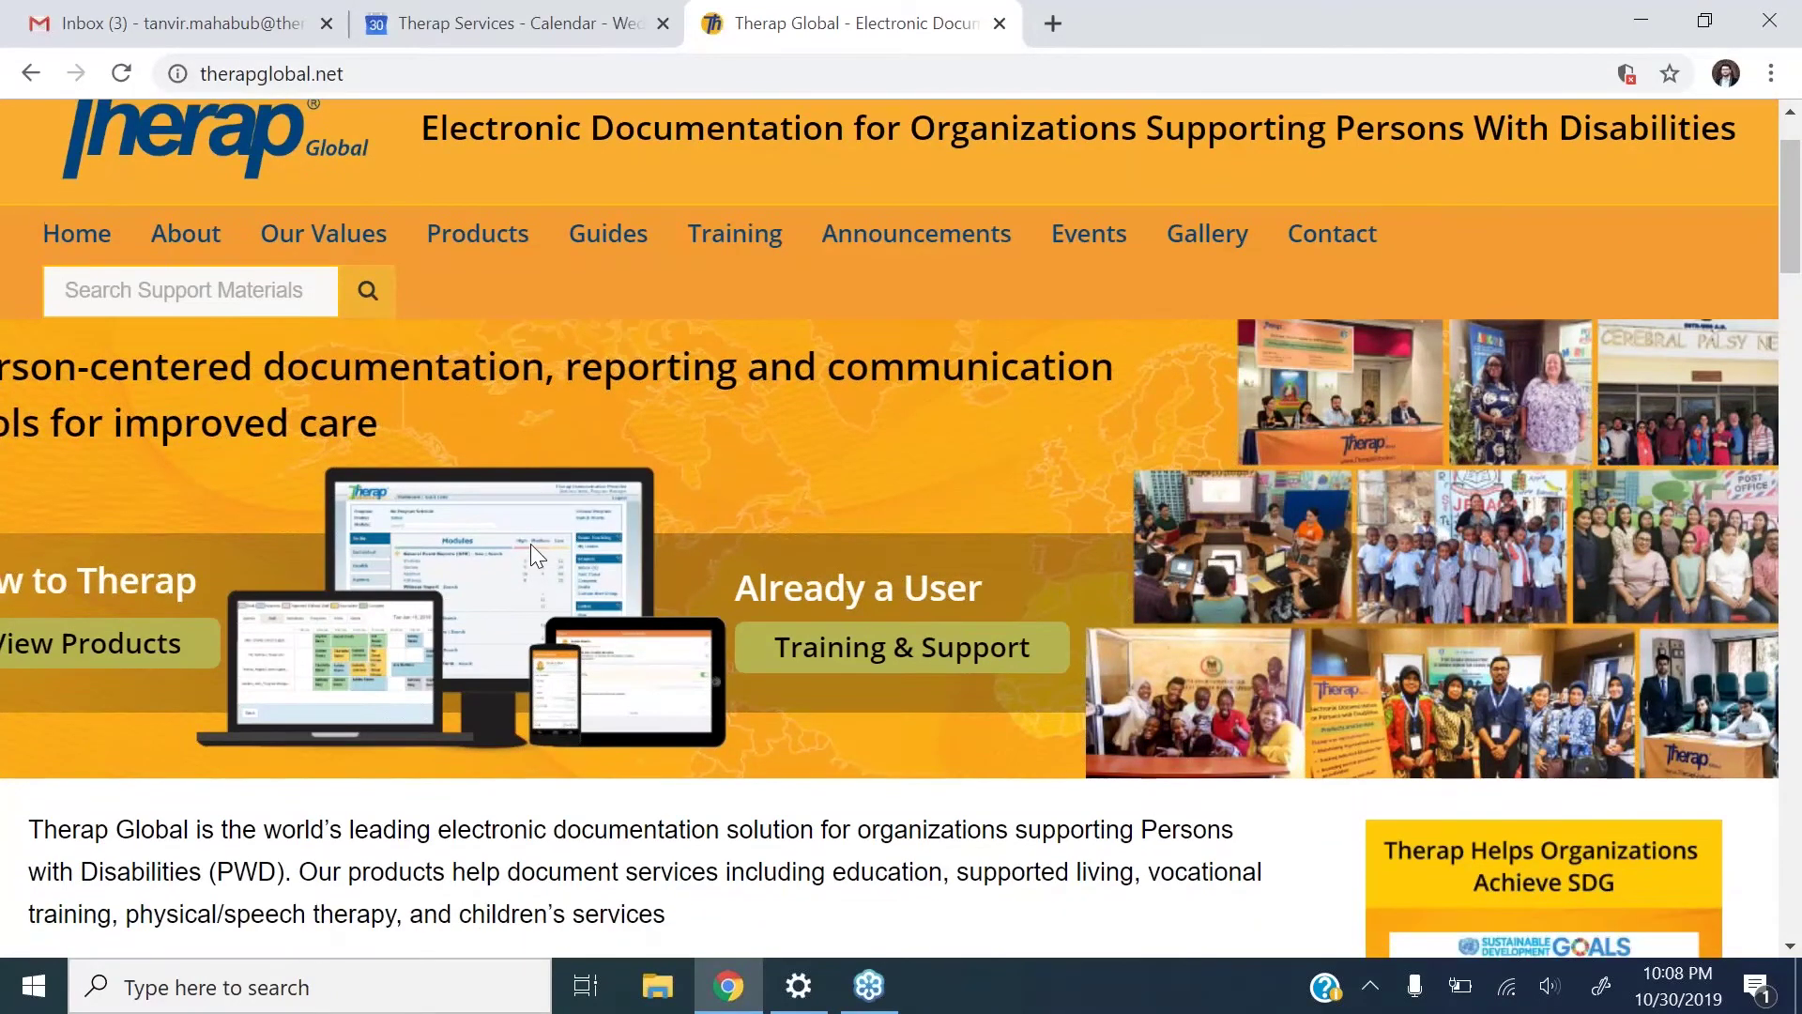
pyautogui.scroll(-6, 531, 543)
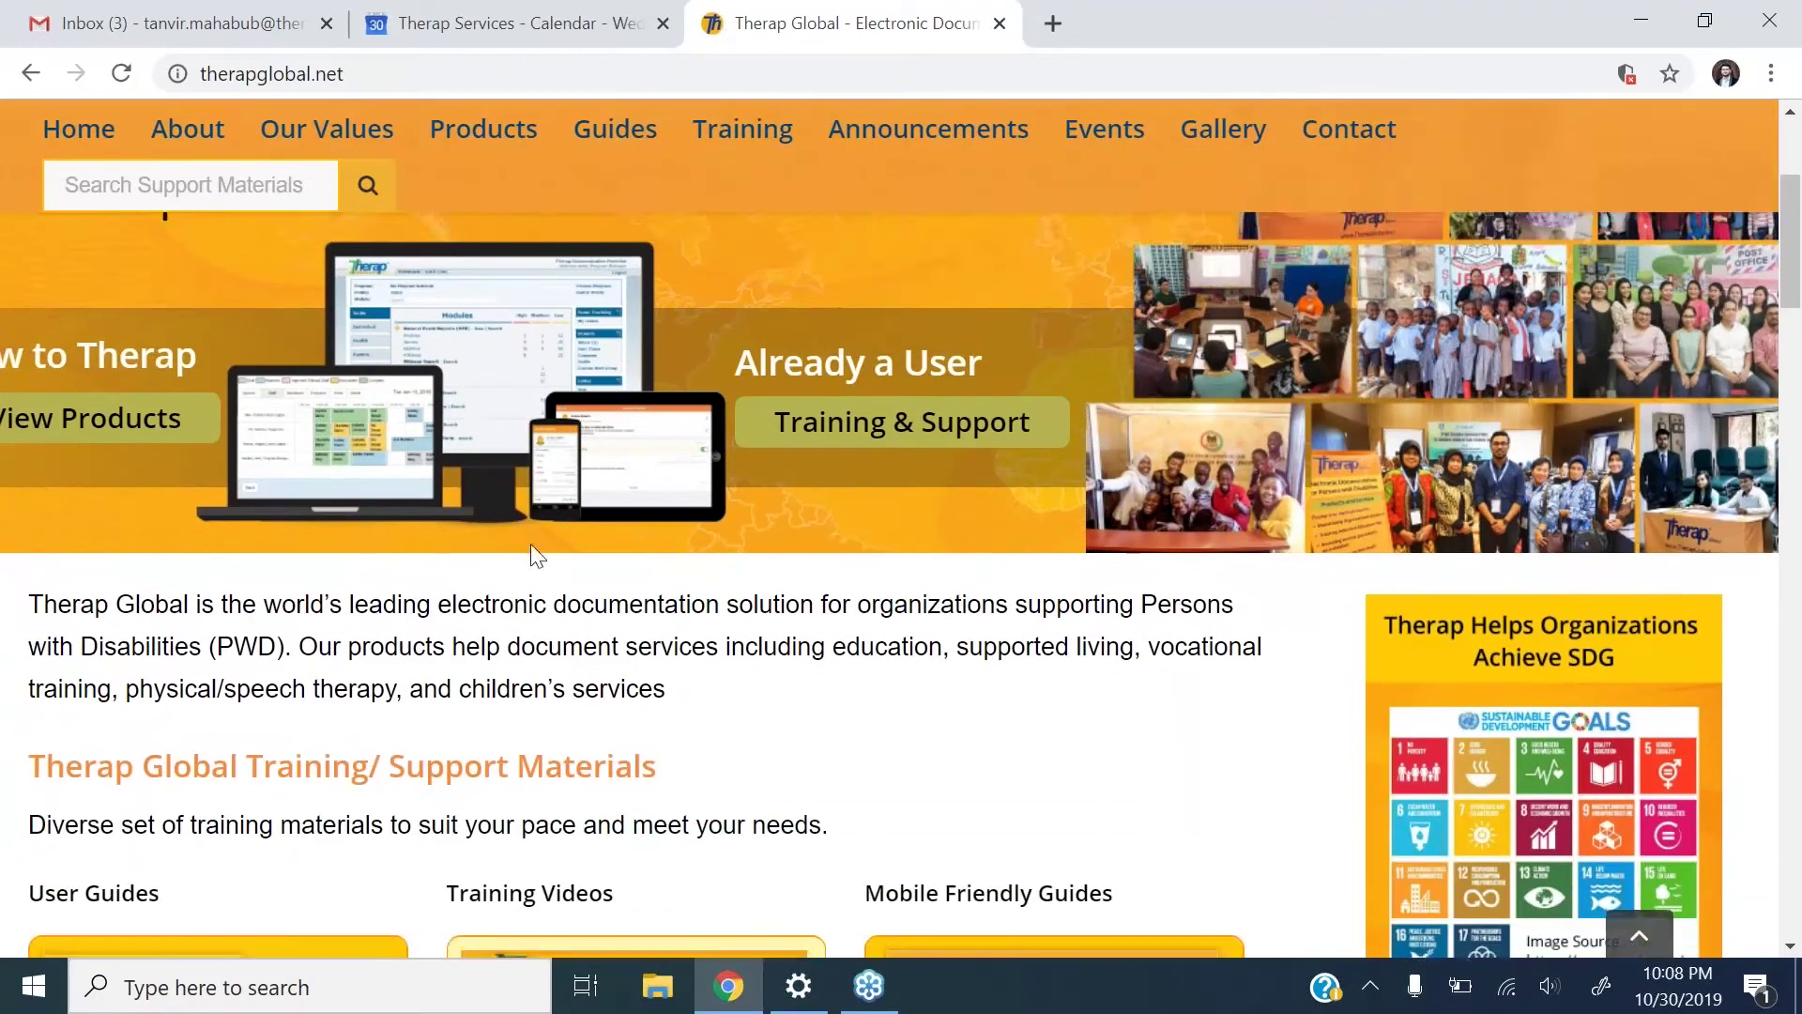
pyautogui.scroll(-1, 901, 580)
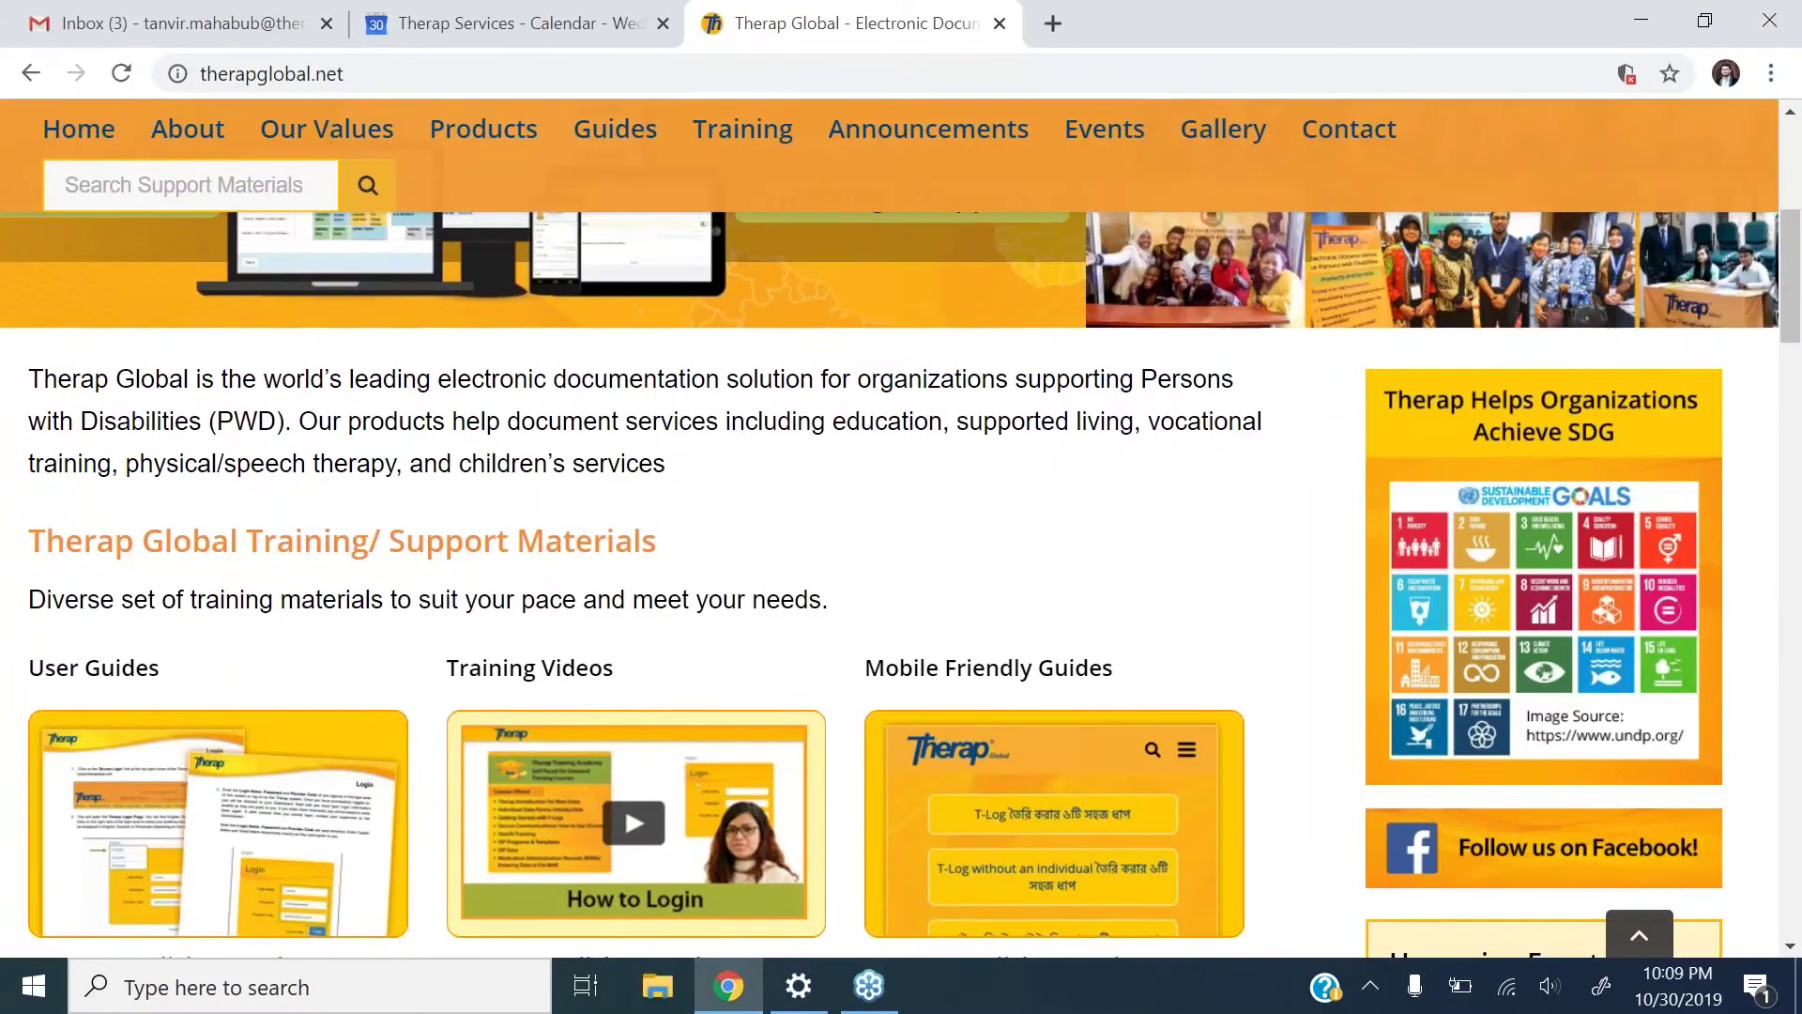
pyautogui.scroll(-20, 901, 564)
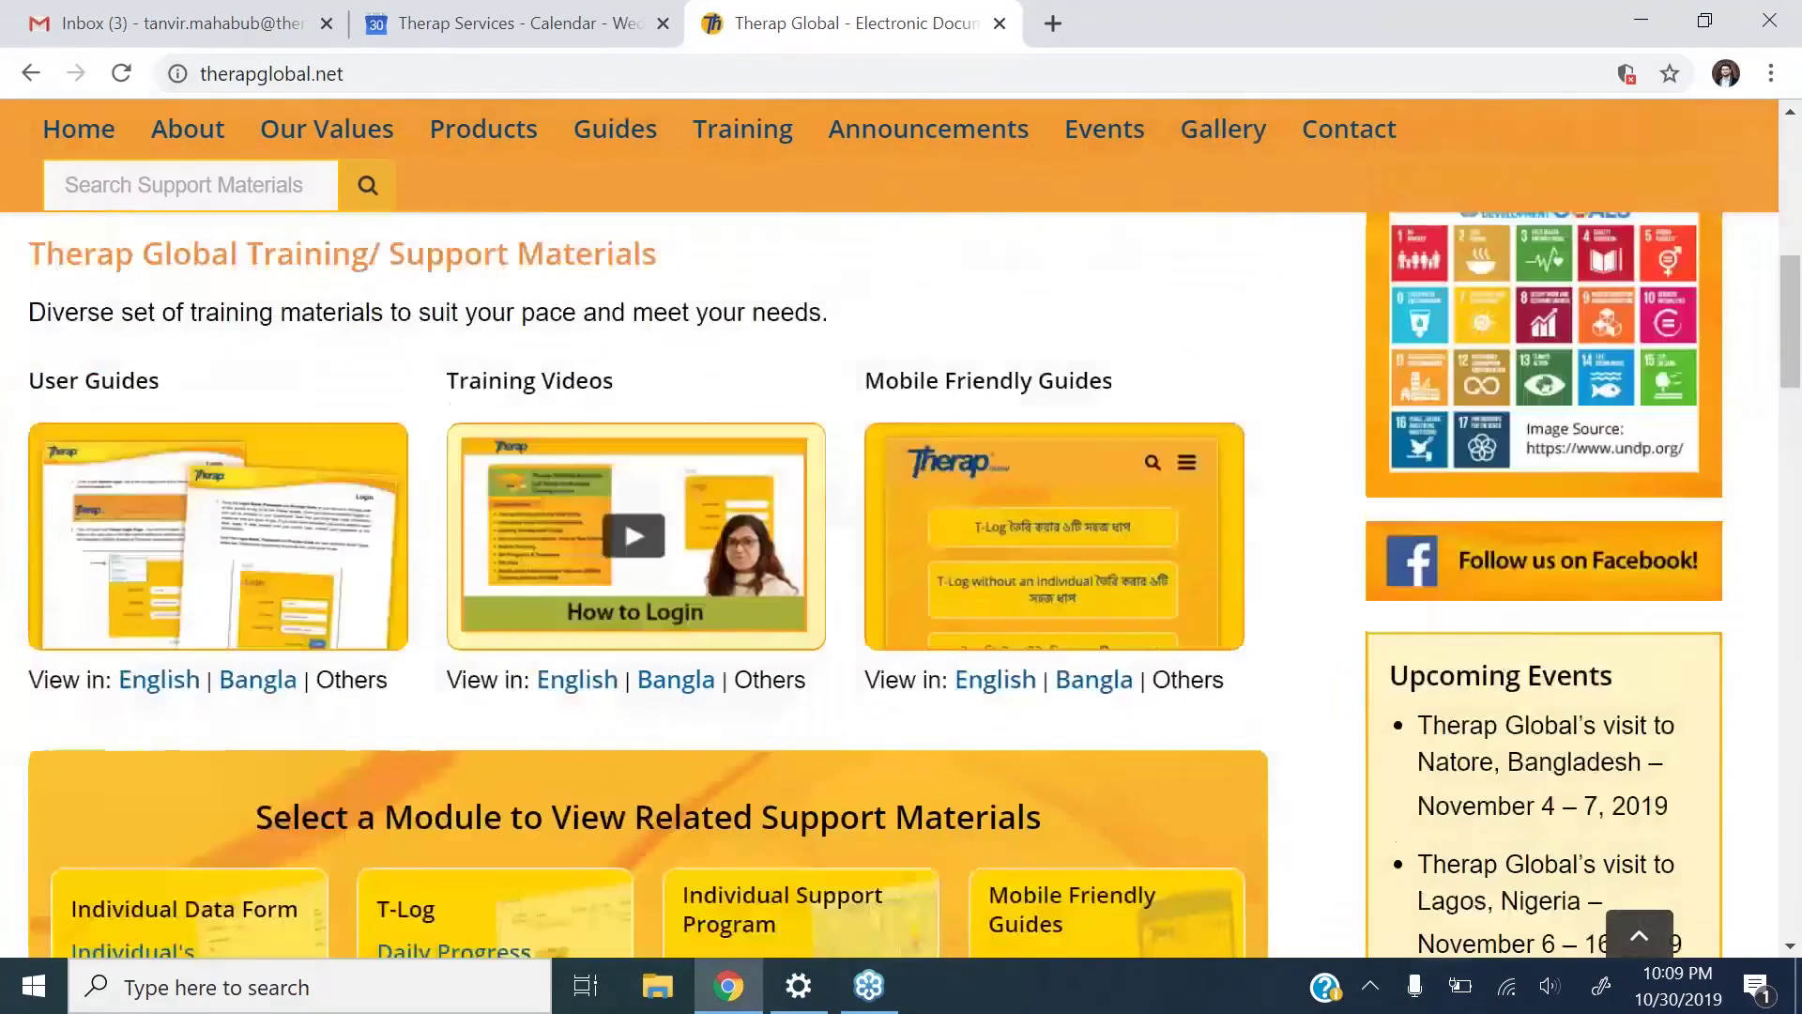
pyautogui.scroll(-20, 901, 564)
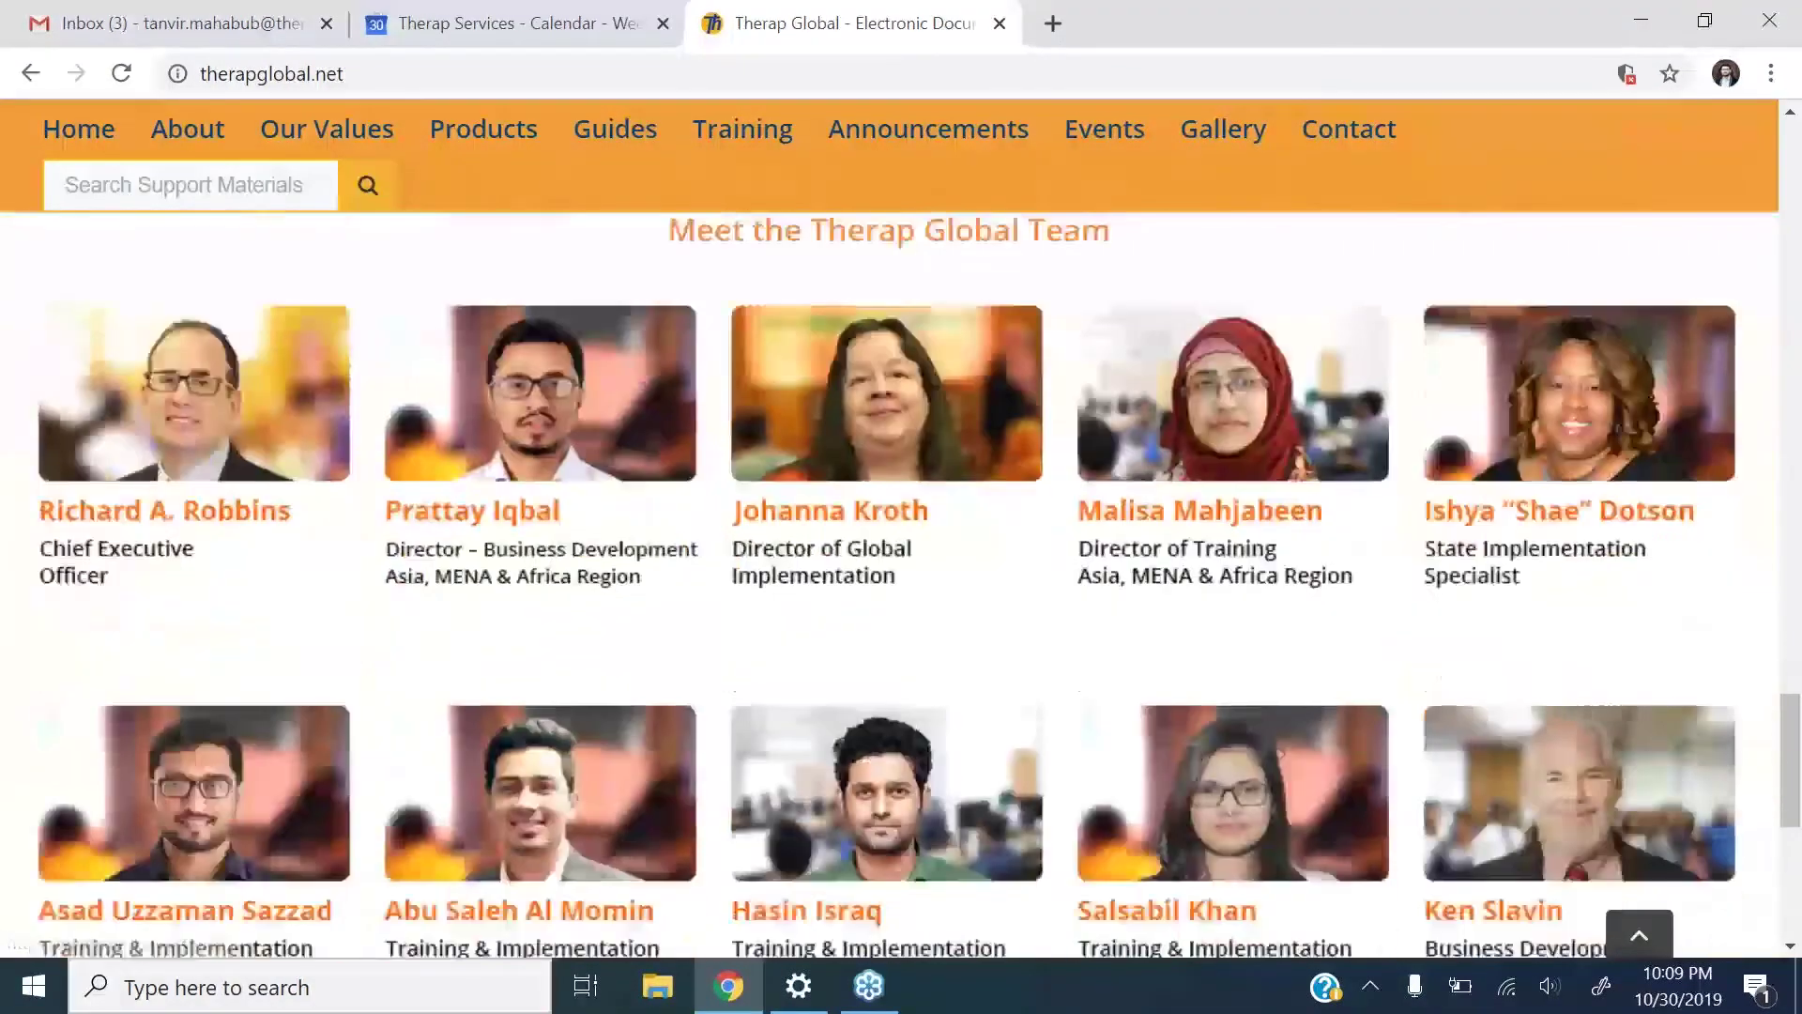
pyautogui.scroll(12, 901, 563)
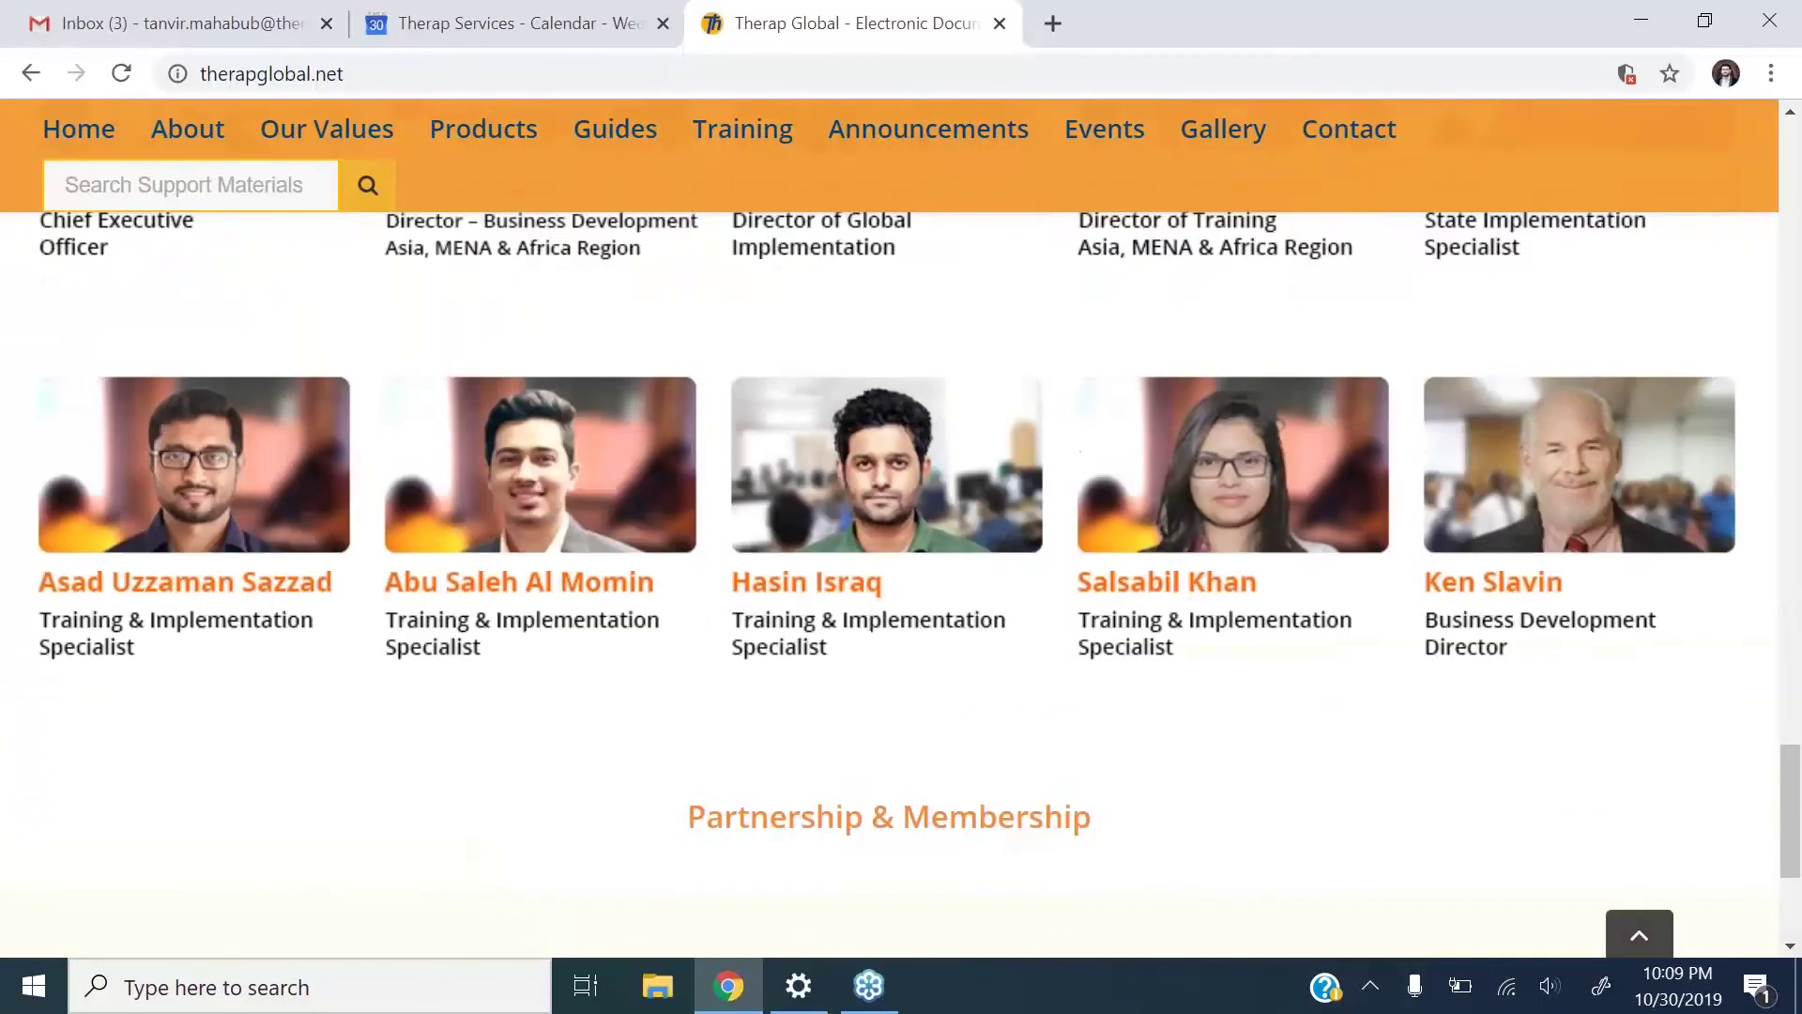
pyautogui.scroll(10, 901, 563)
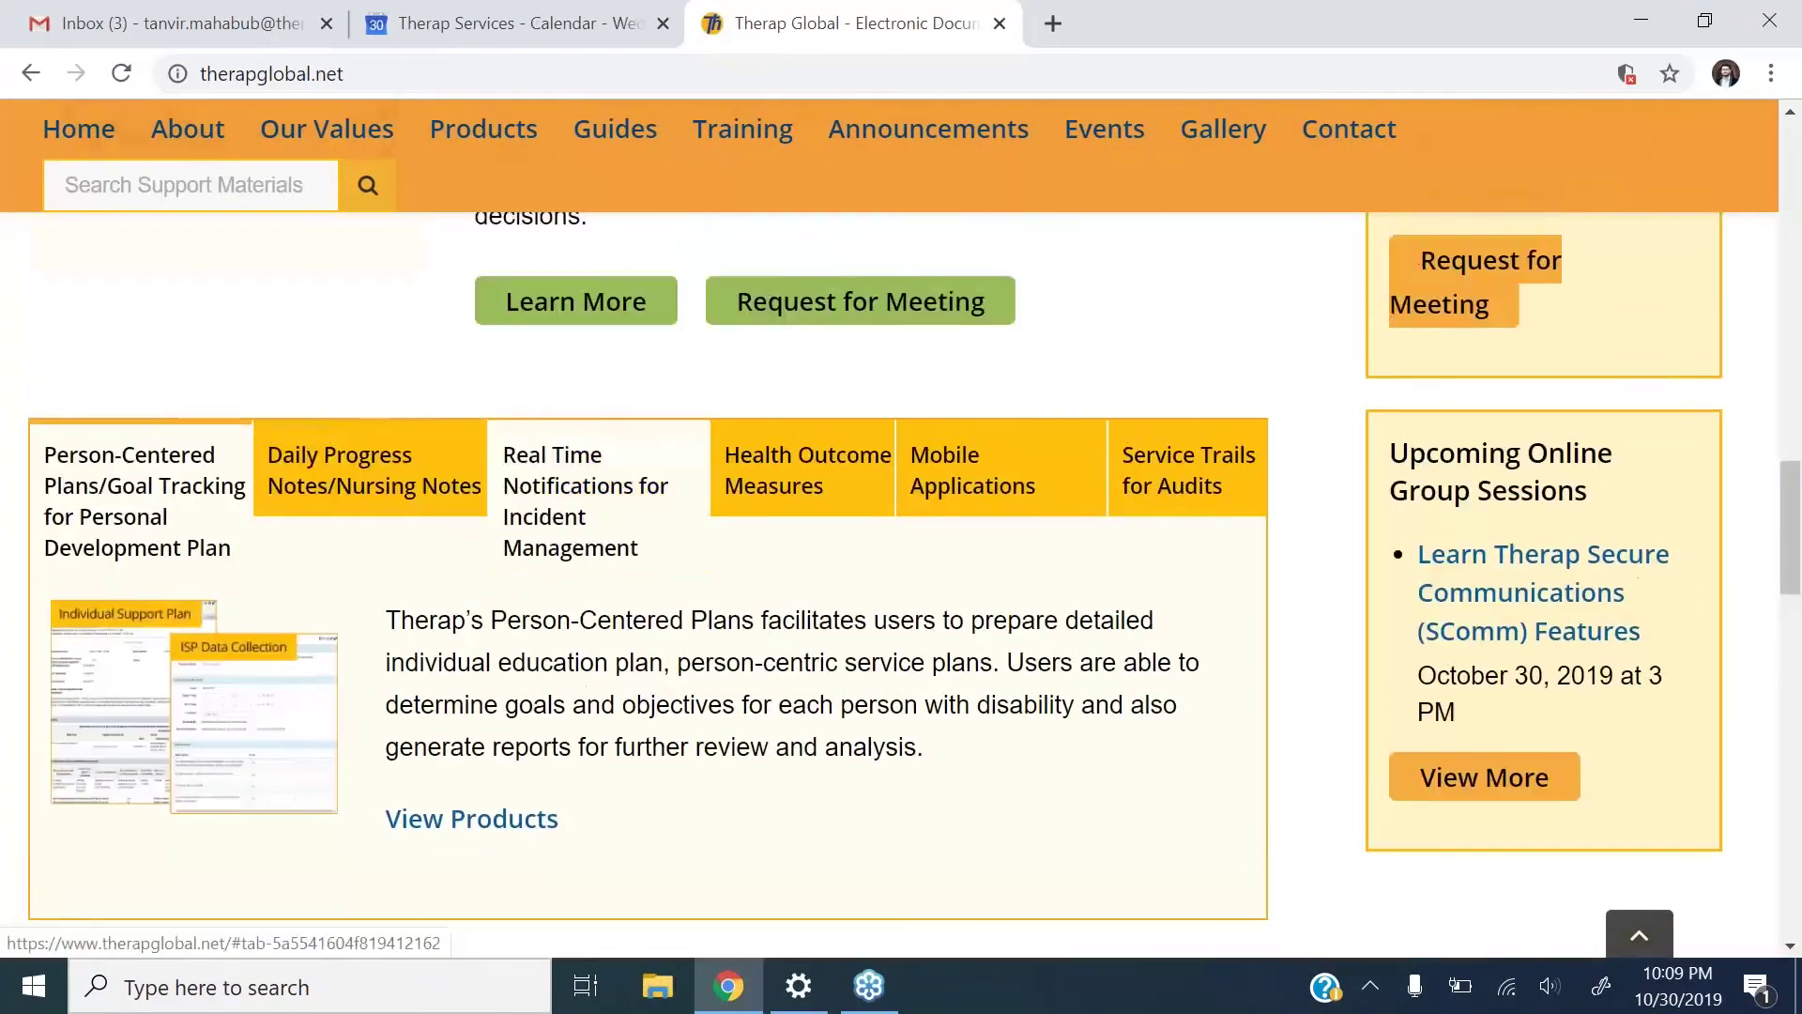
pyautogui.scroll(5, 647, 582)
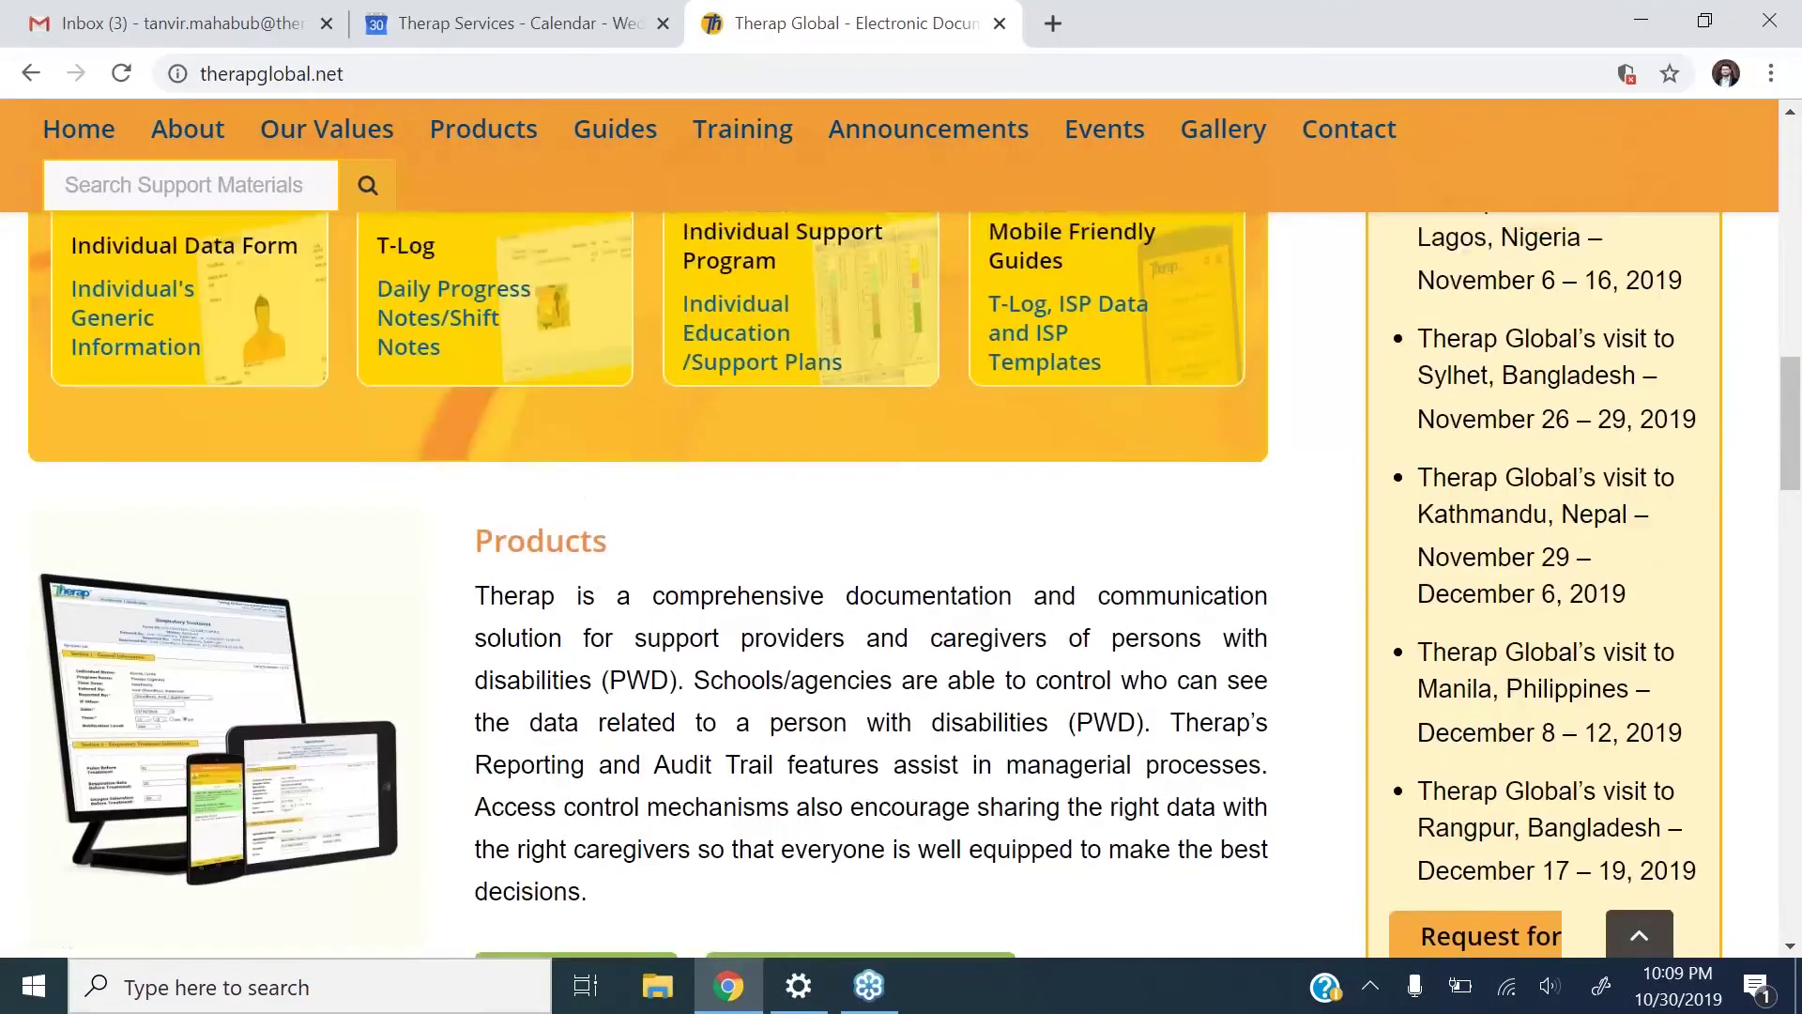
pyautogui.scroll(5, 648, 581)
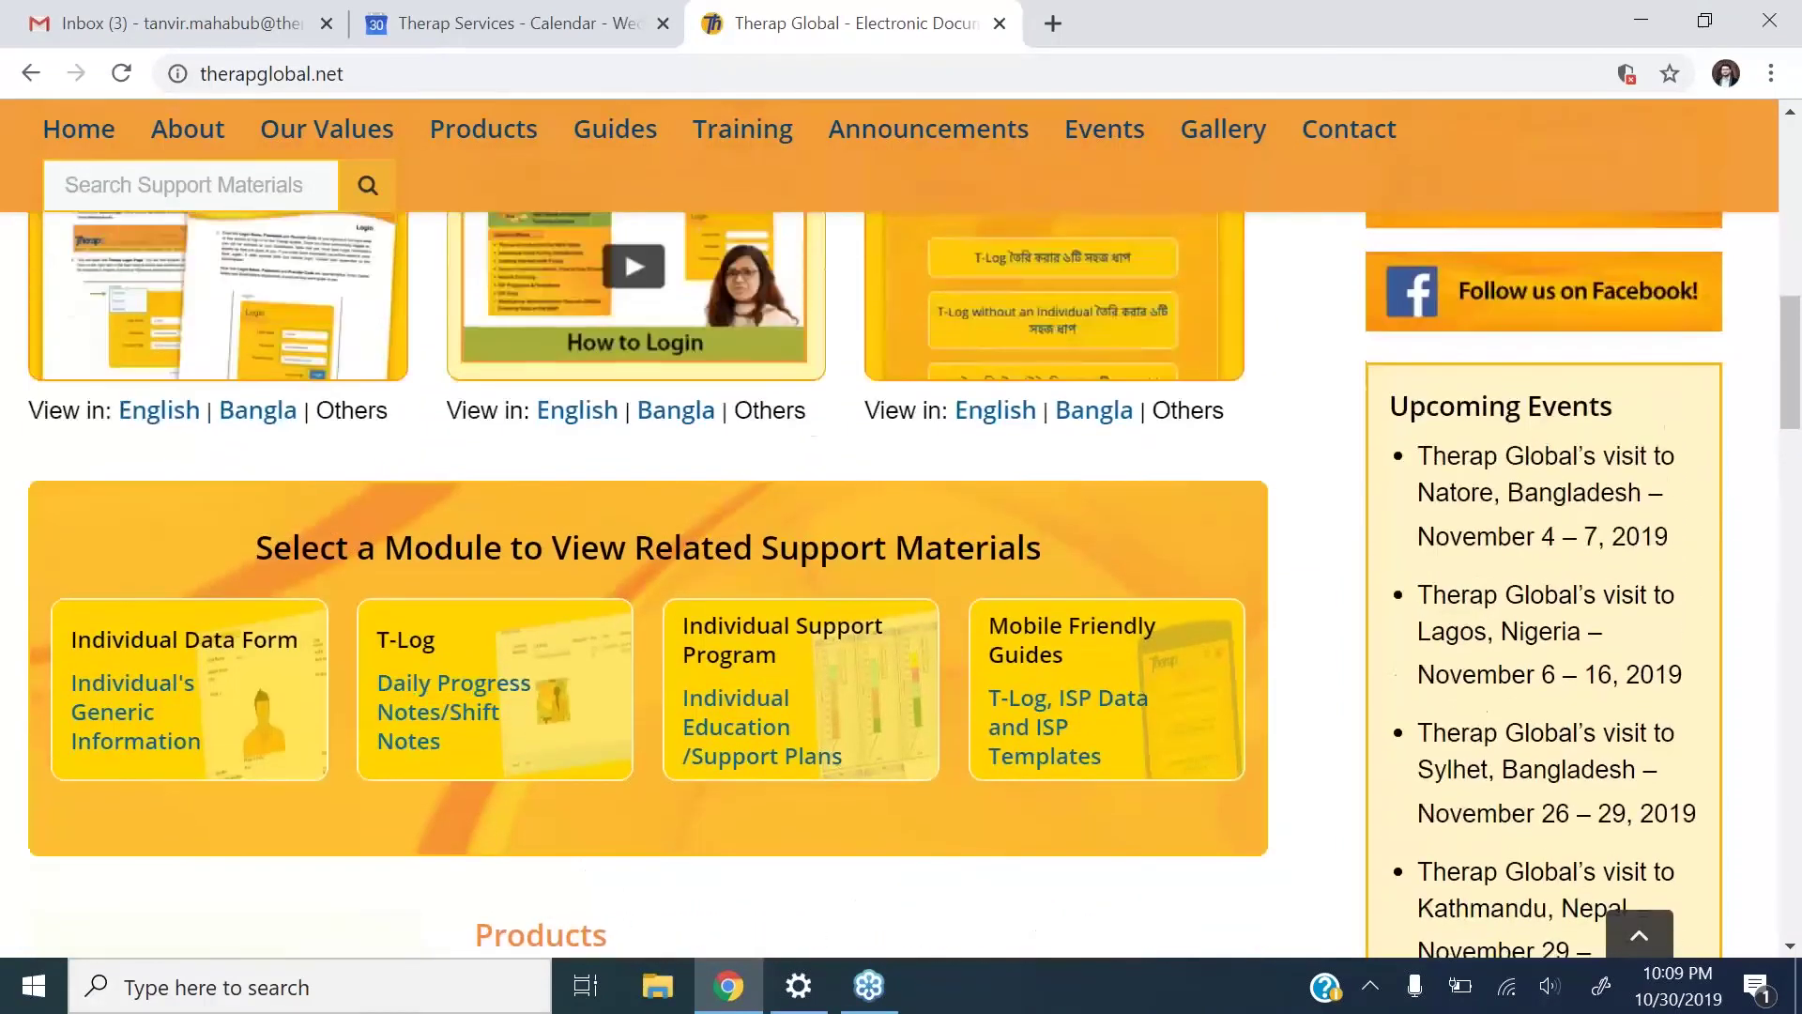
pyautogui.scroll(1, 648, 582)
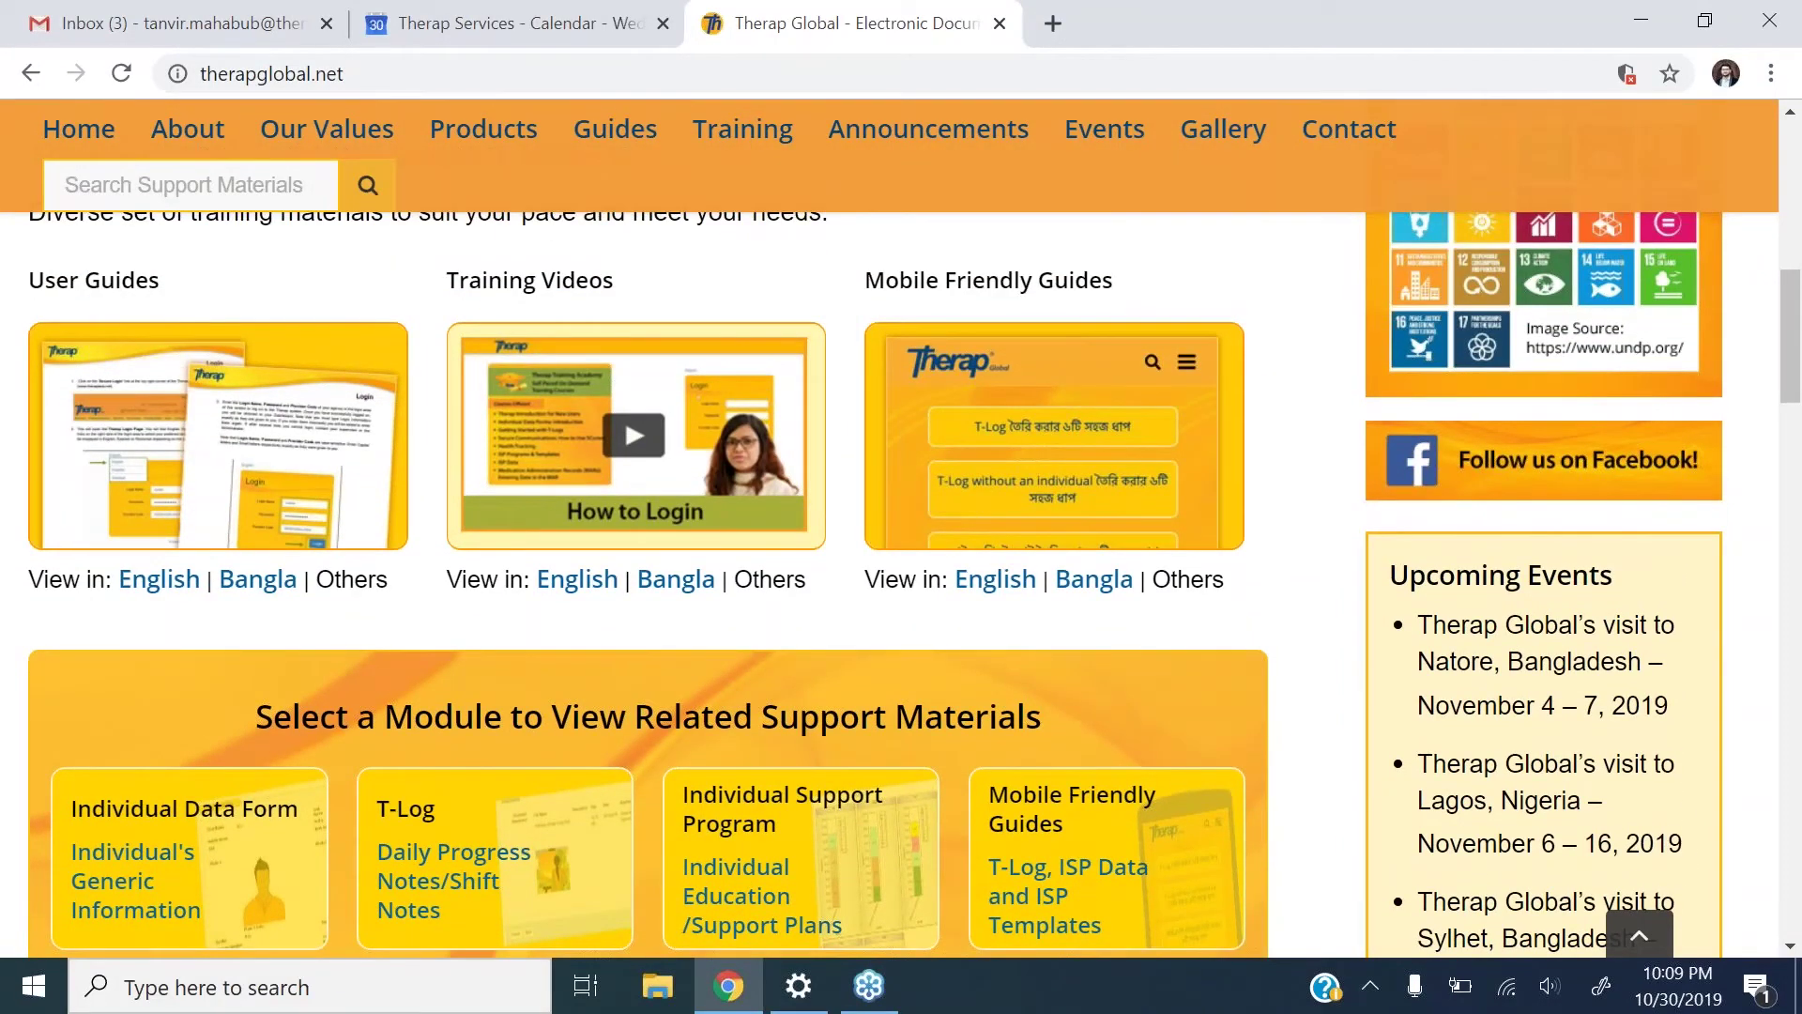
pyautogui.scroll(1, 647, 582)
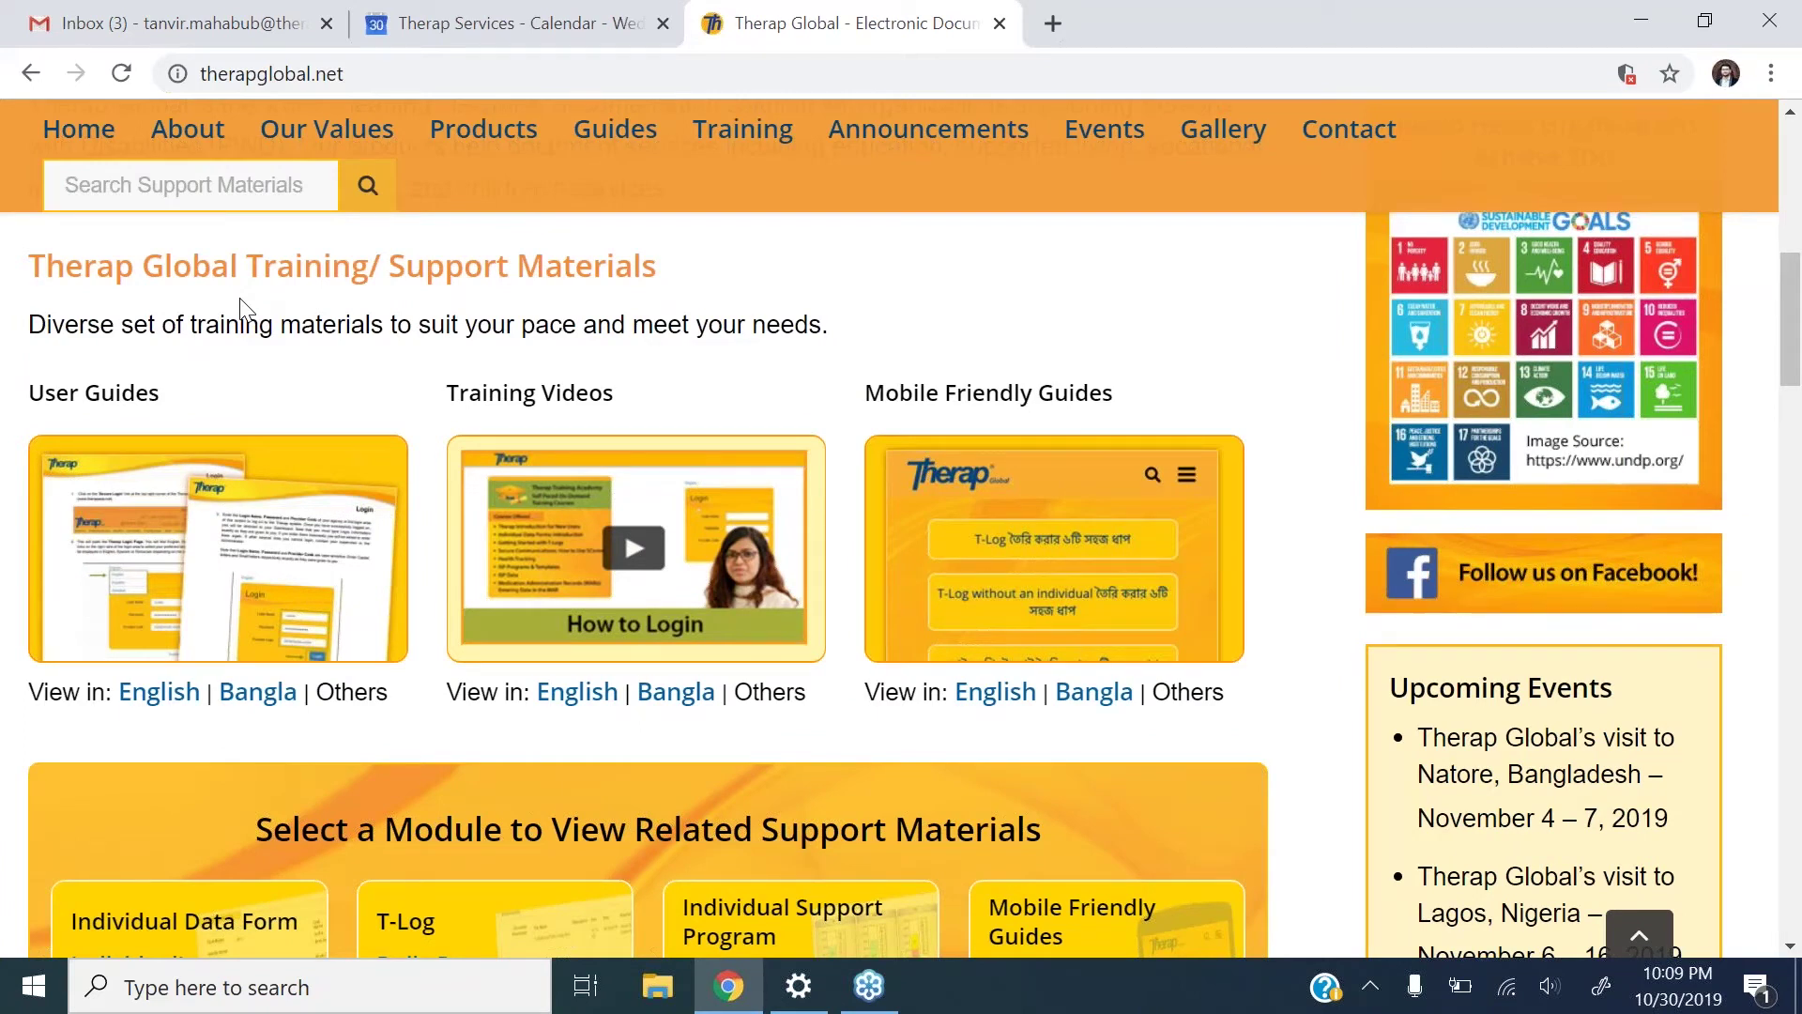
# Log in to Therap Global with the login name, account password and provider code.
pyautogui.scroll(10, 242, 302)
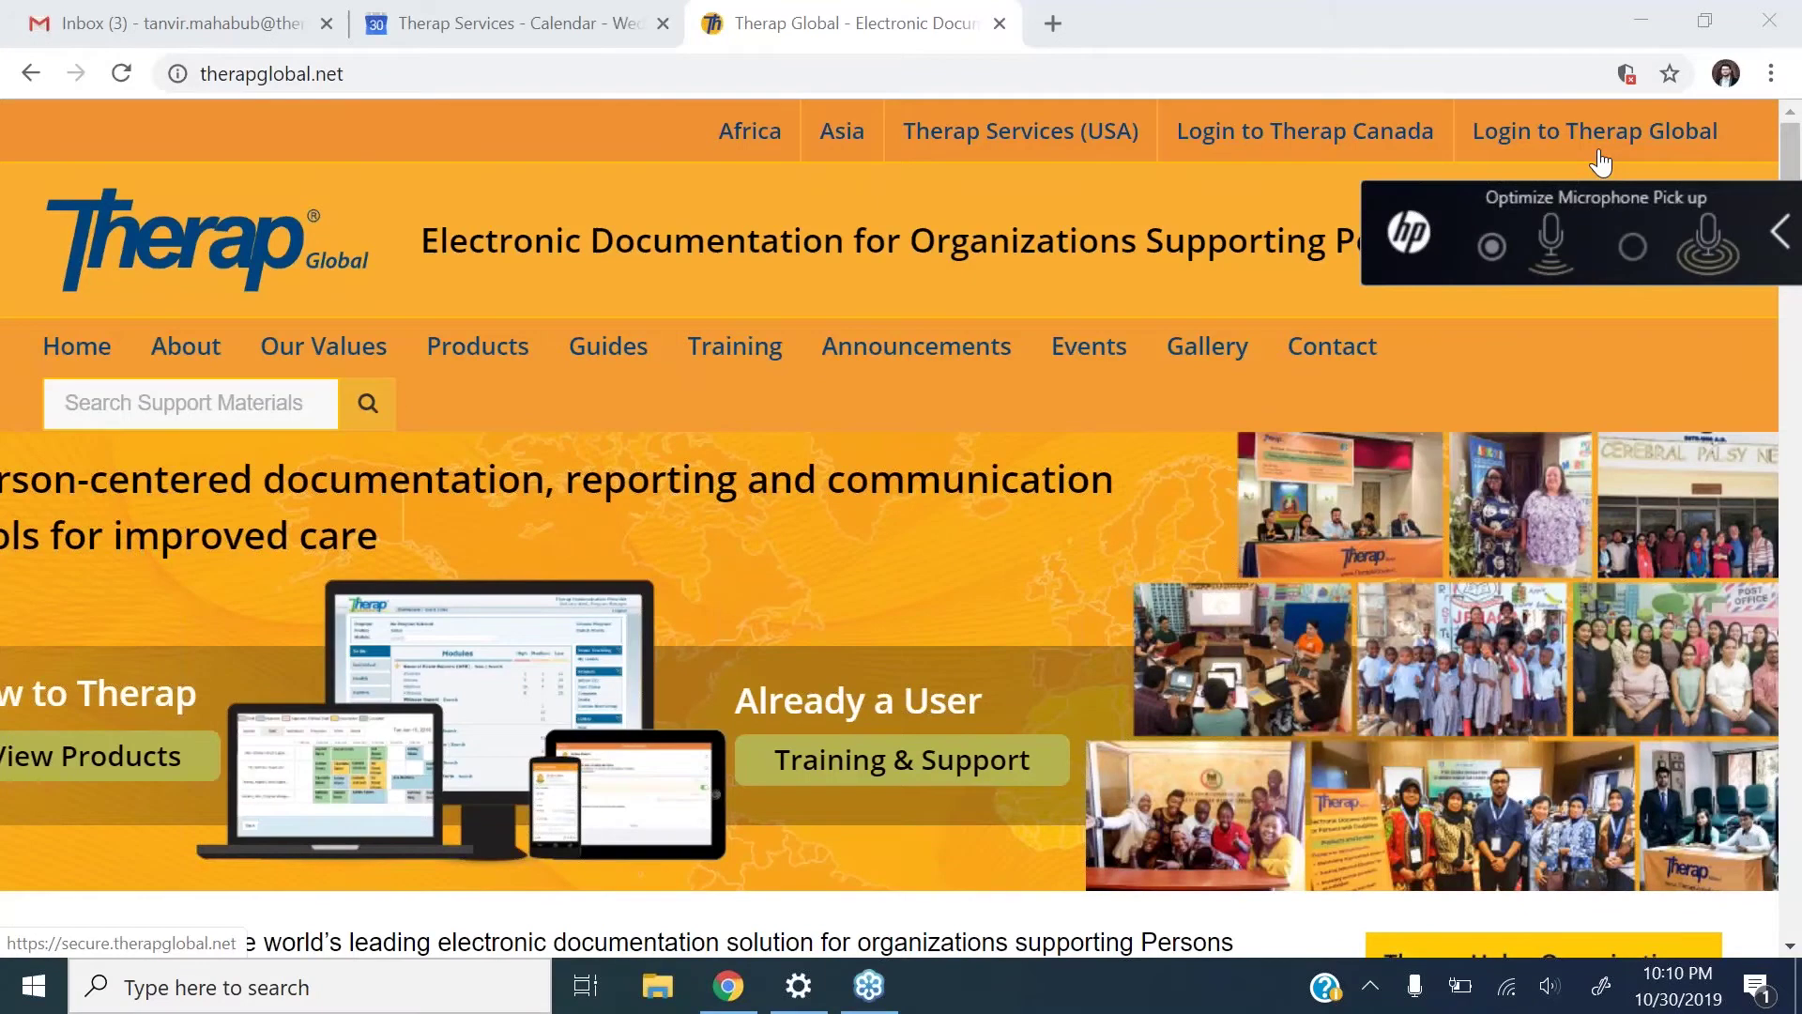
pyautogui.click(1518, 139)
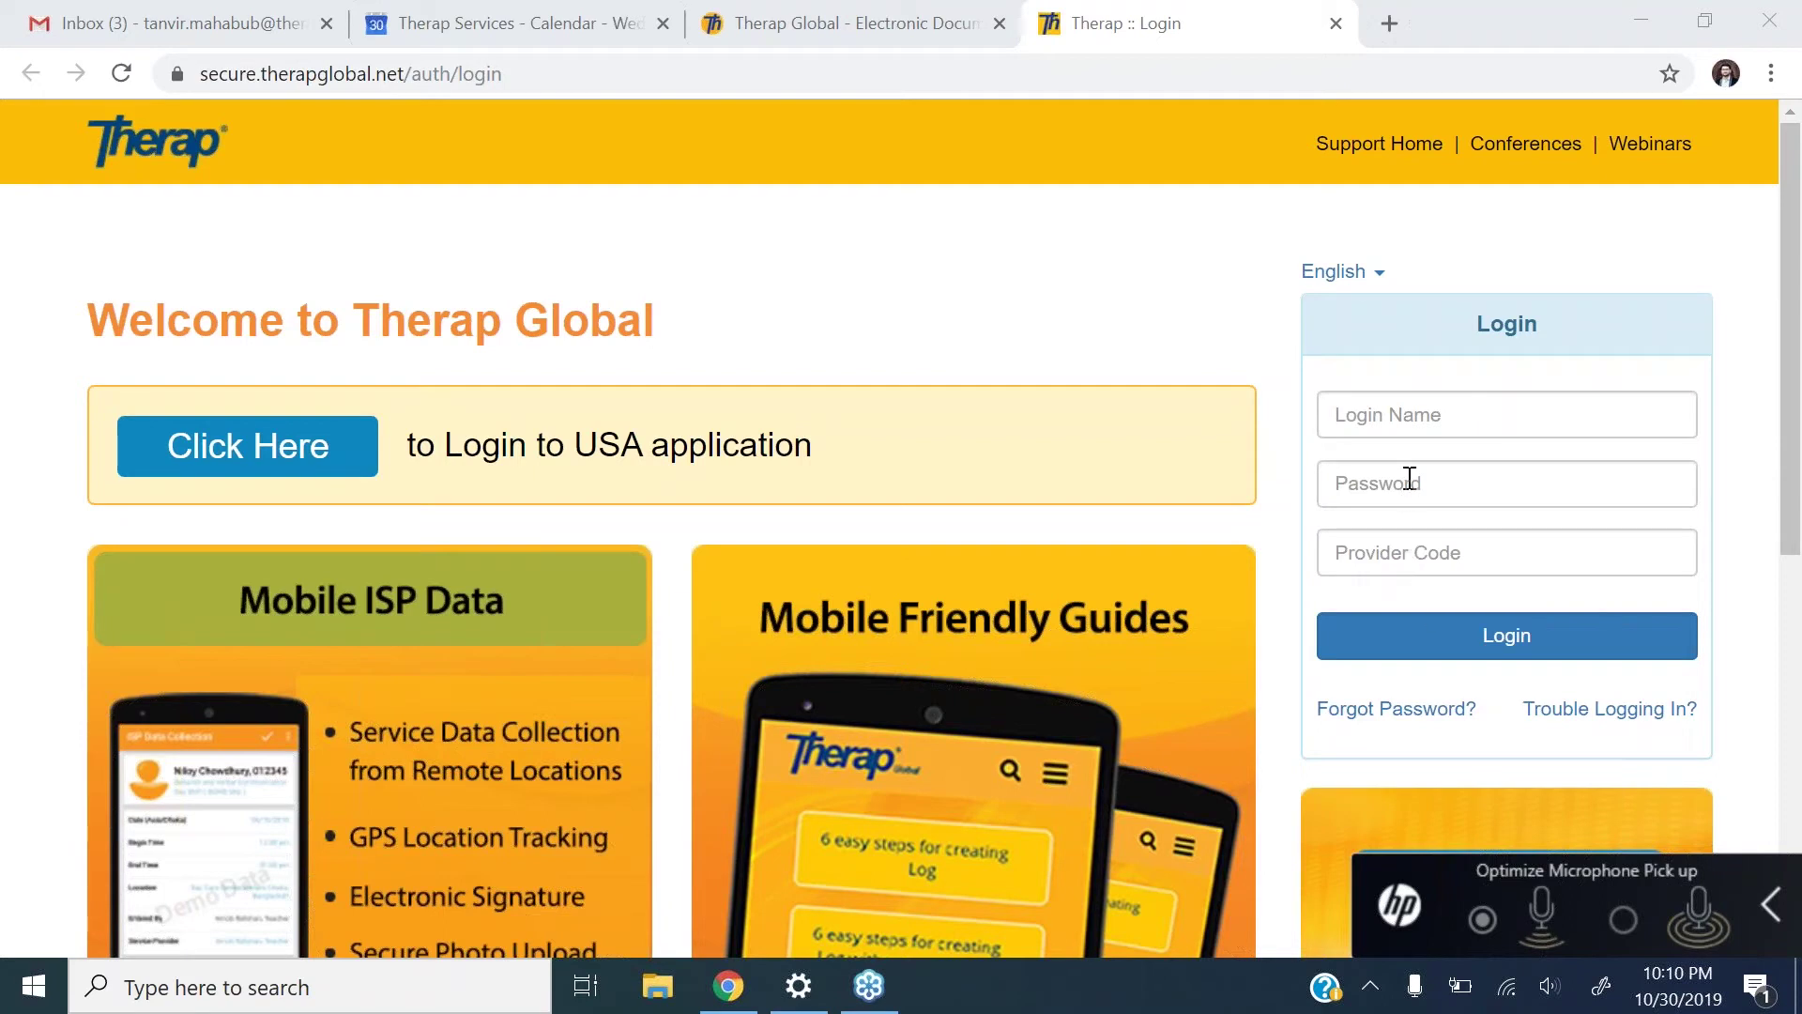
pyautogui.click(1400, 422)
pyautogui.write('tanvir')
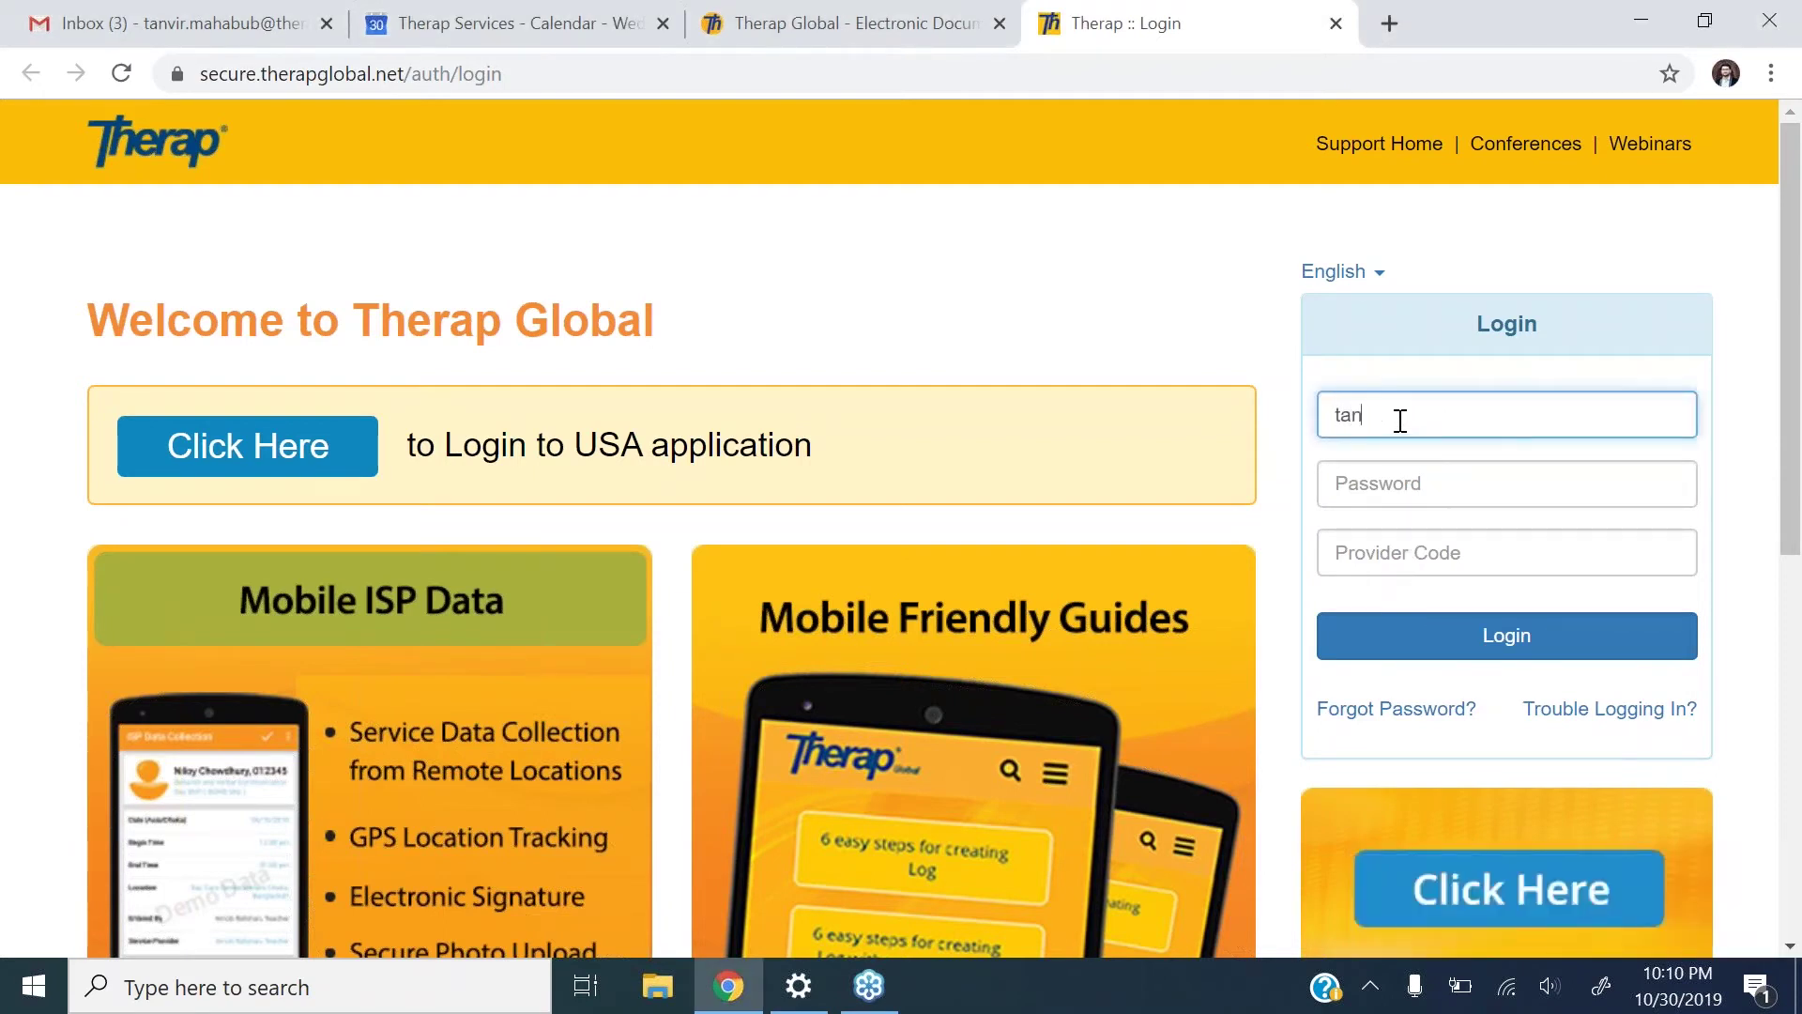
pyautogui.click(1388, 492)
pyautogui.write('******')
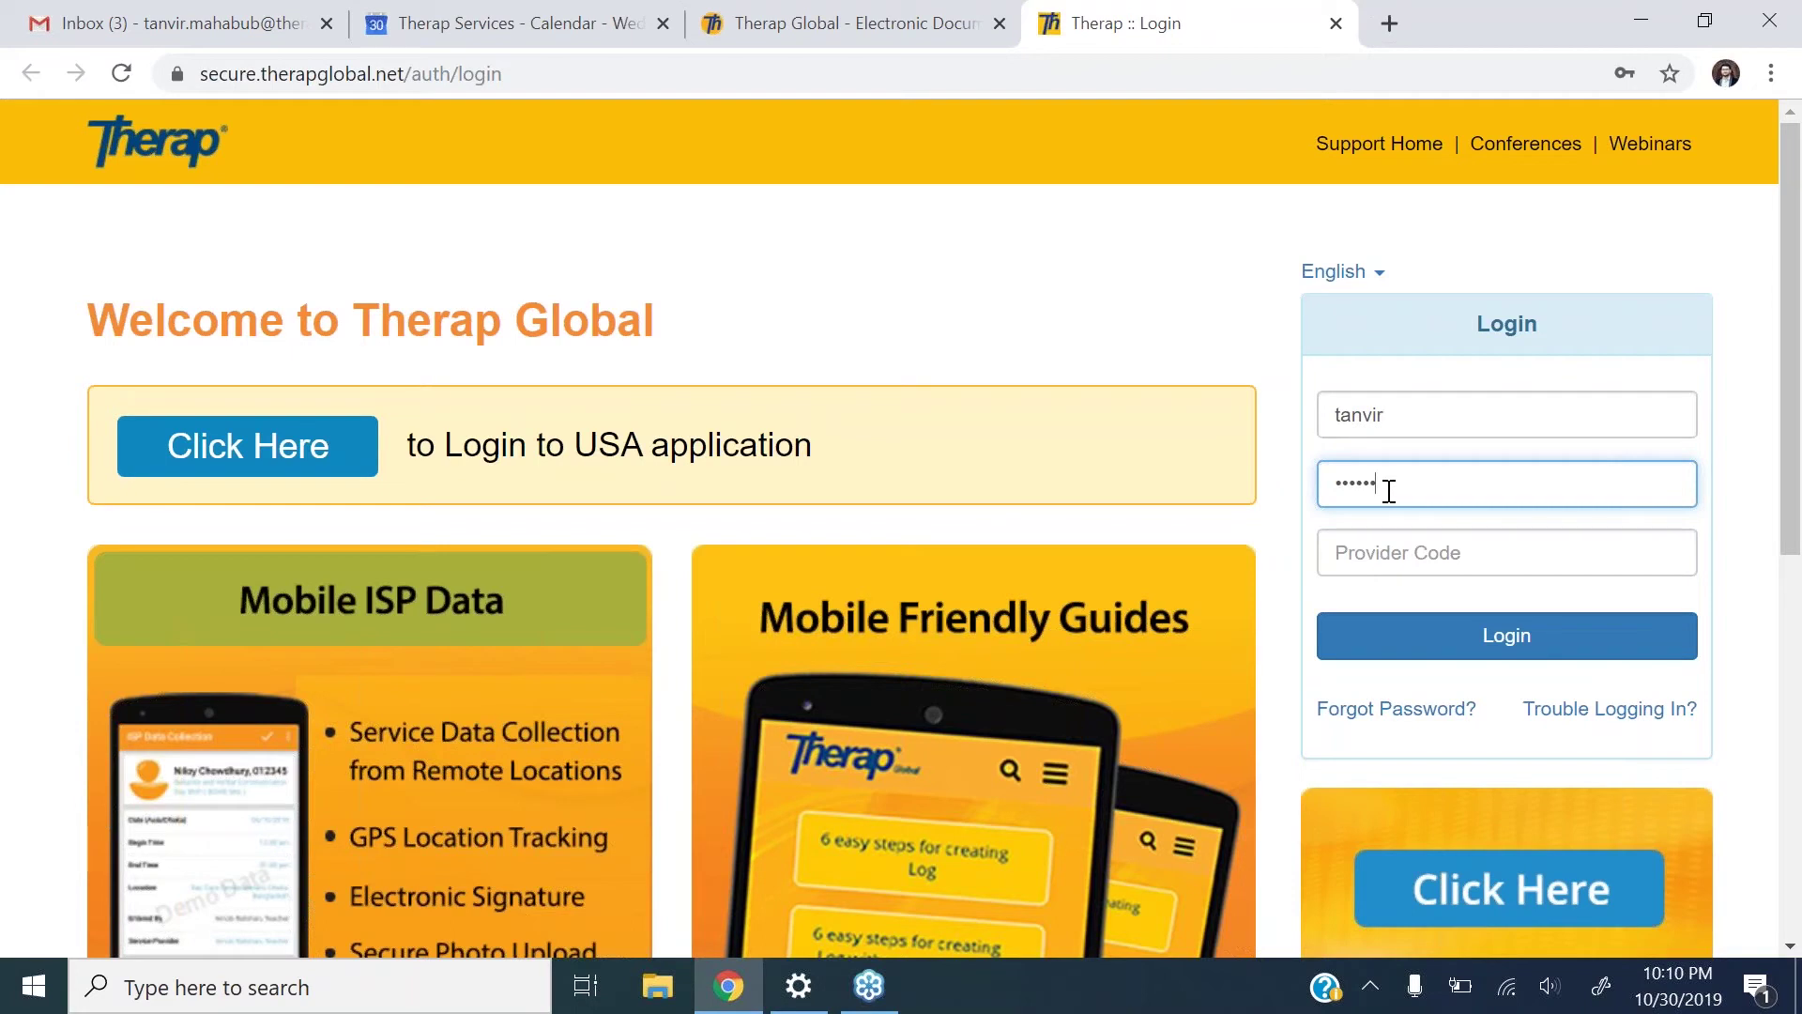
pyautogui.click(1413, 574)
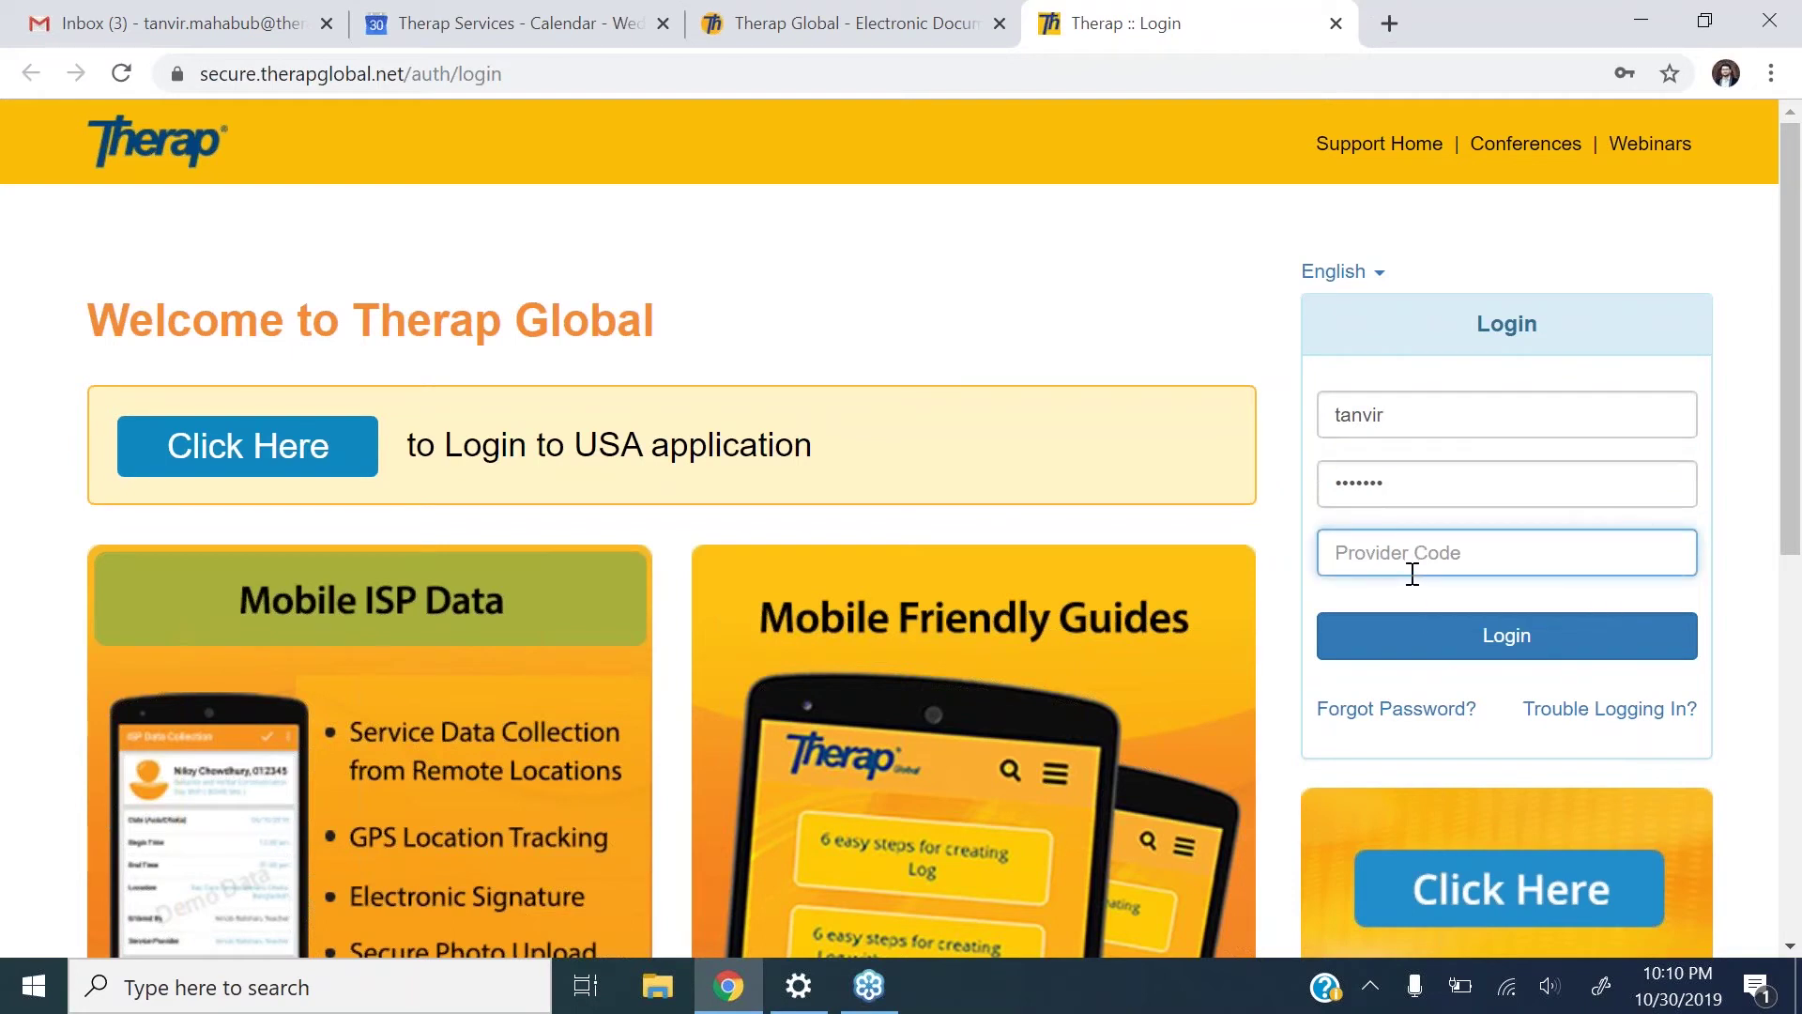
pyautogui.write('DEMOTG -TGD')
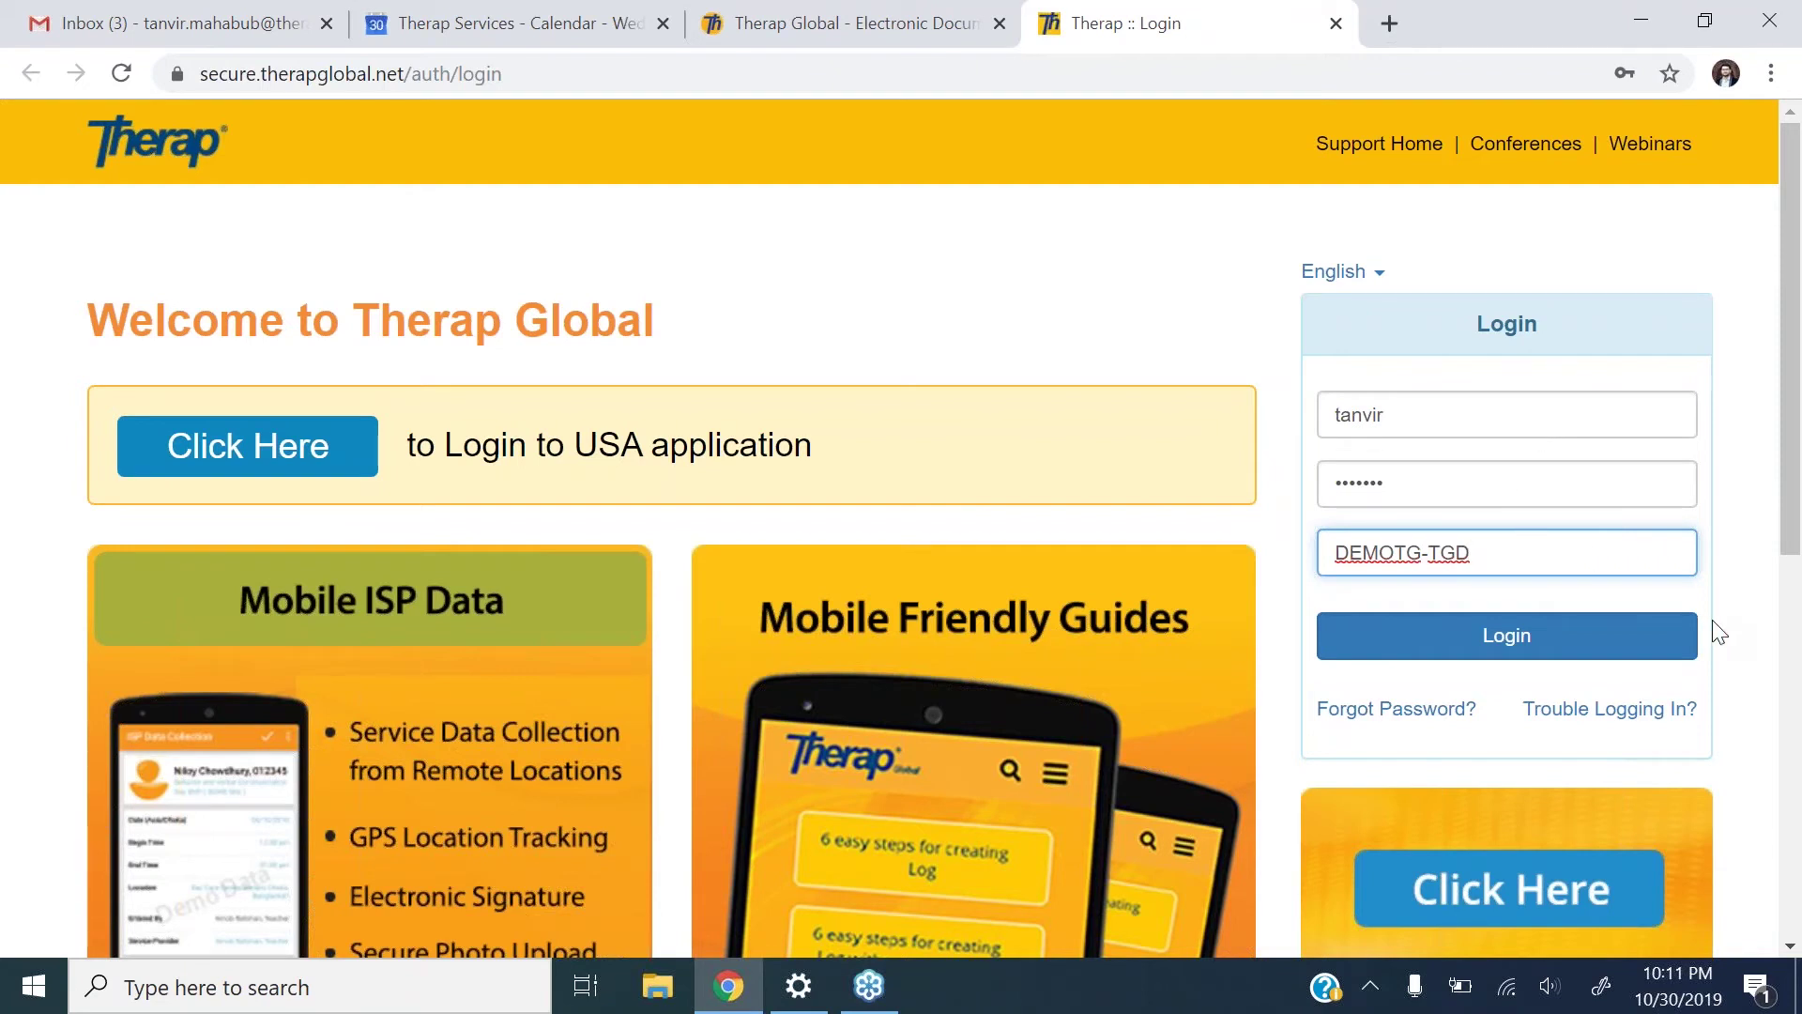
pyautogui.click(1523, 654)
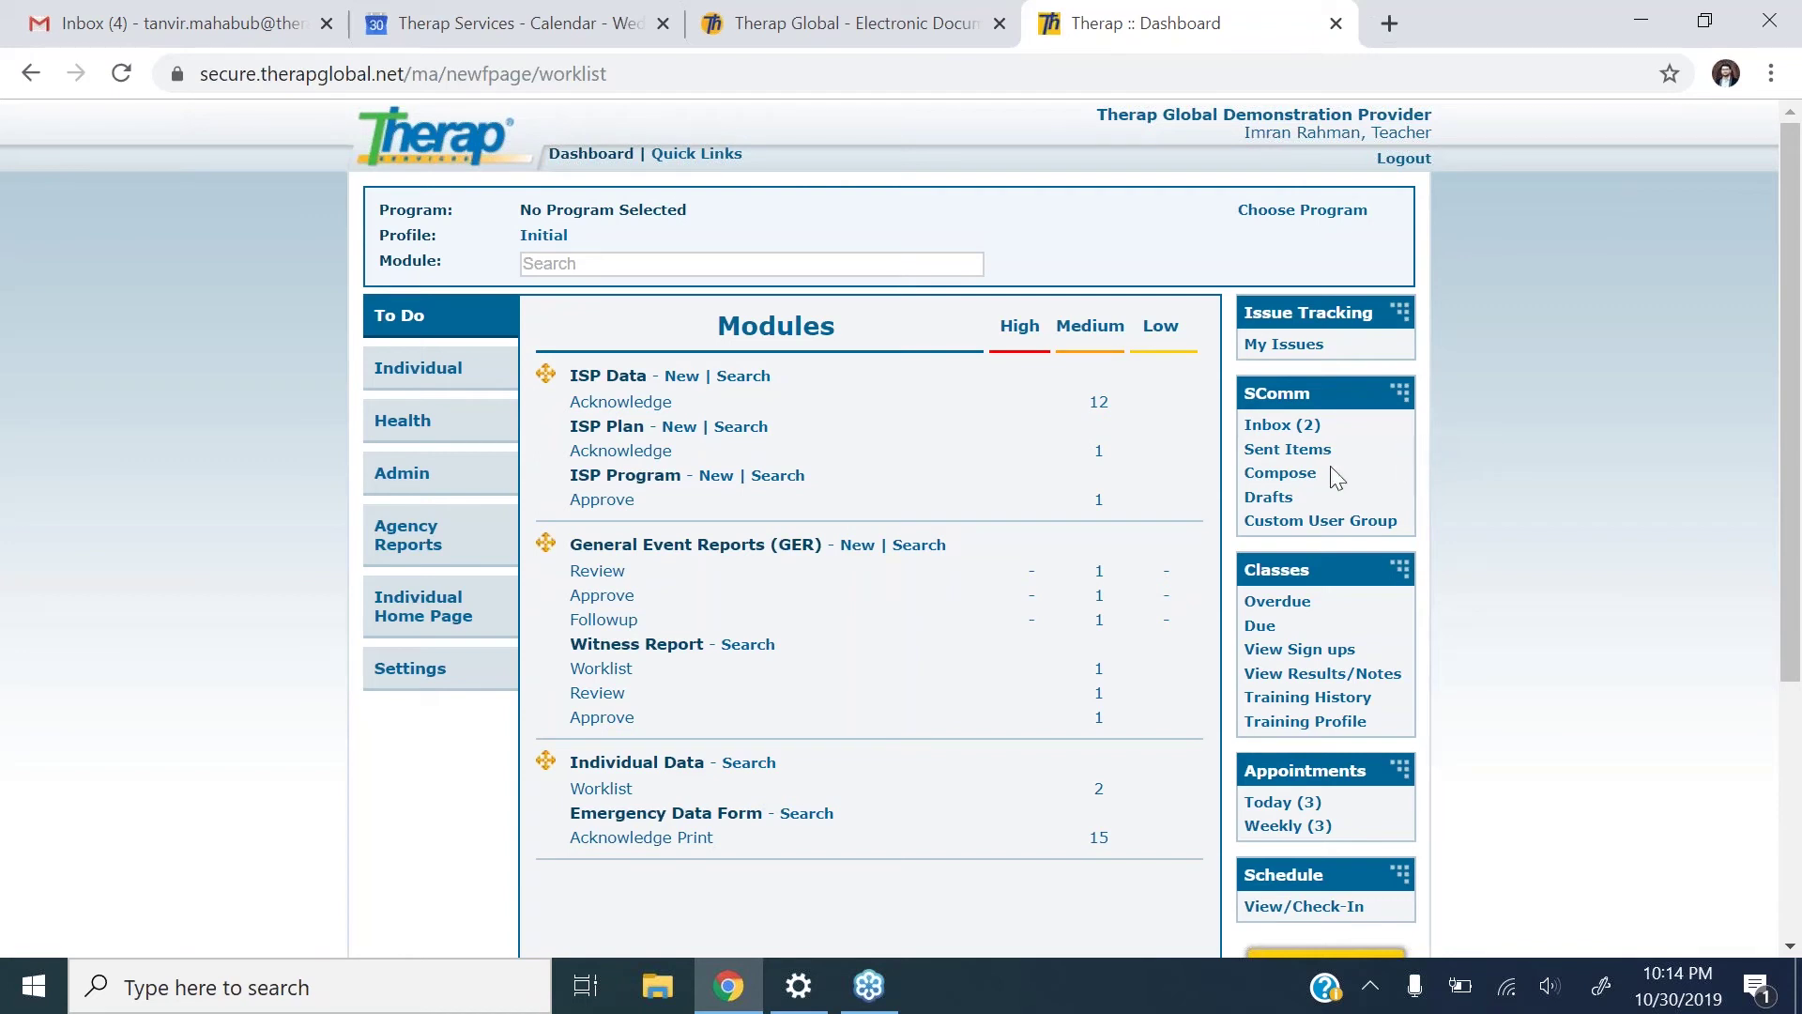
# Start composing a new SComm message of the General type.
pyautogui.click(1282, 475)
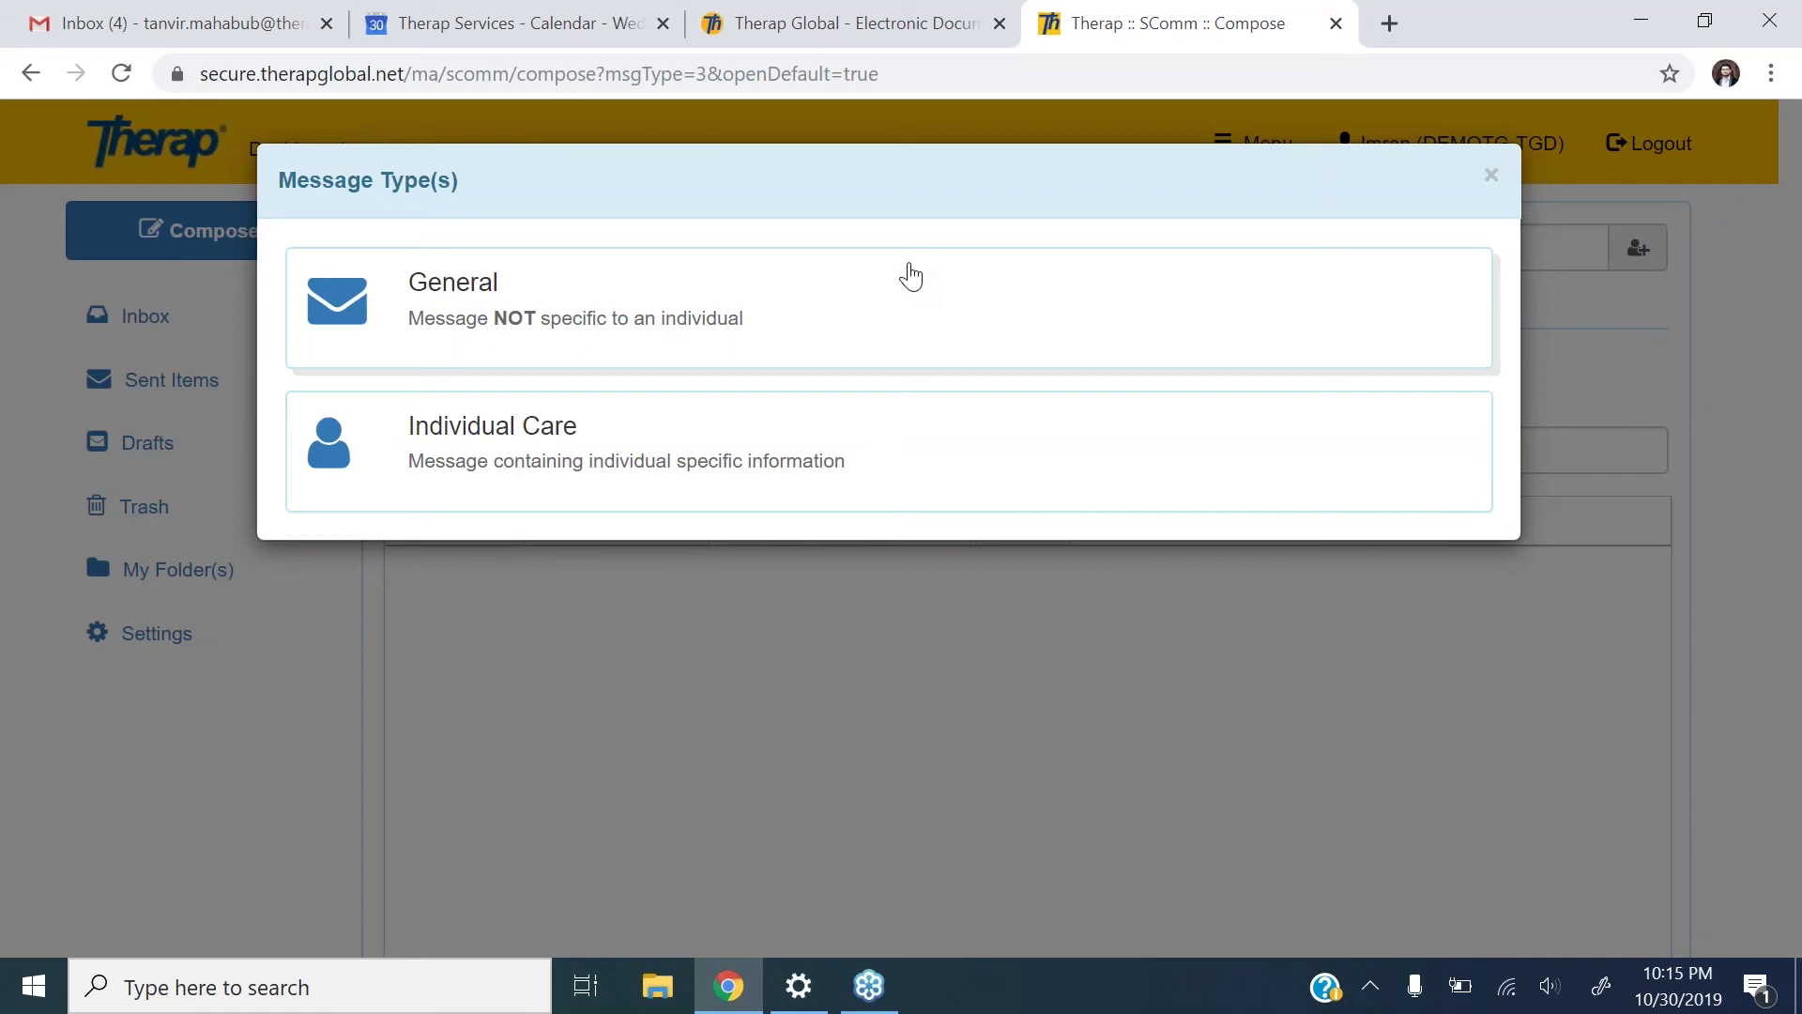
pyautogui.click(887, 330)
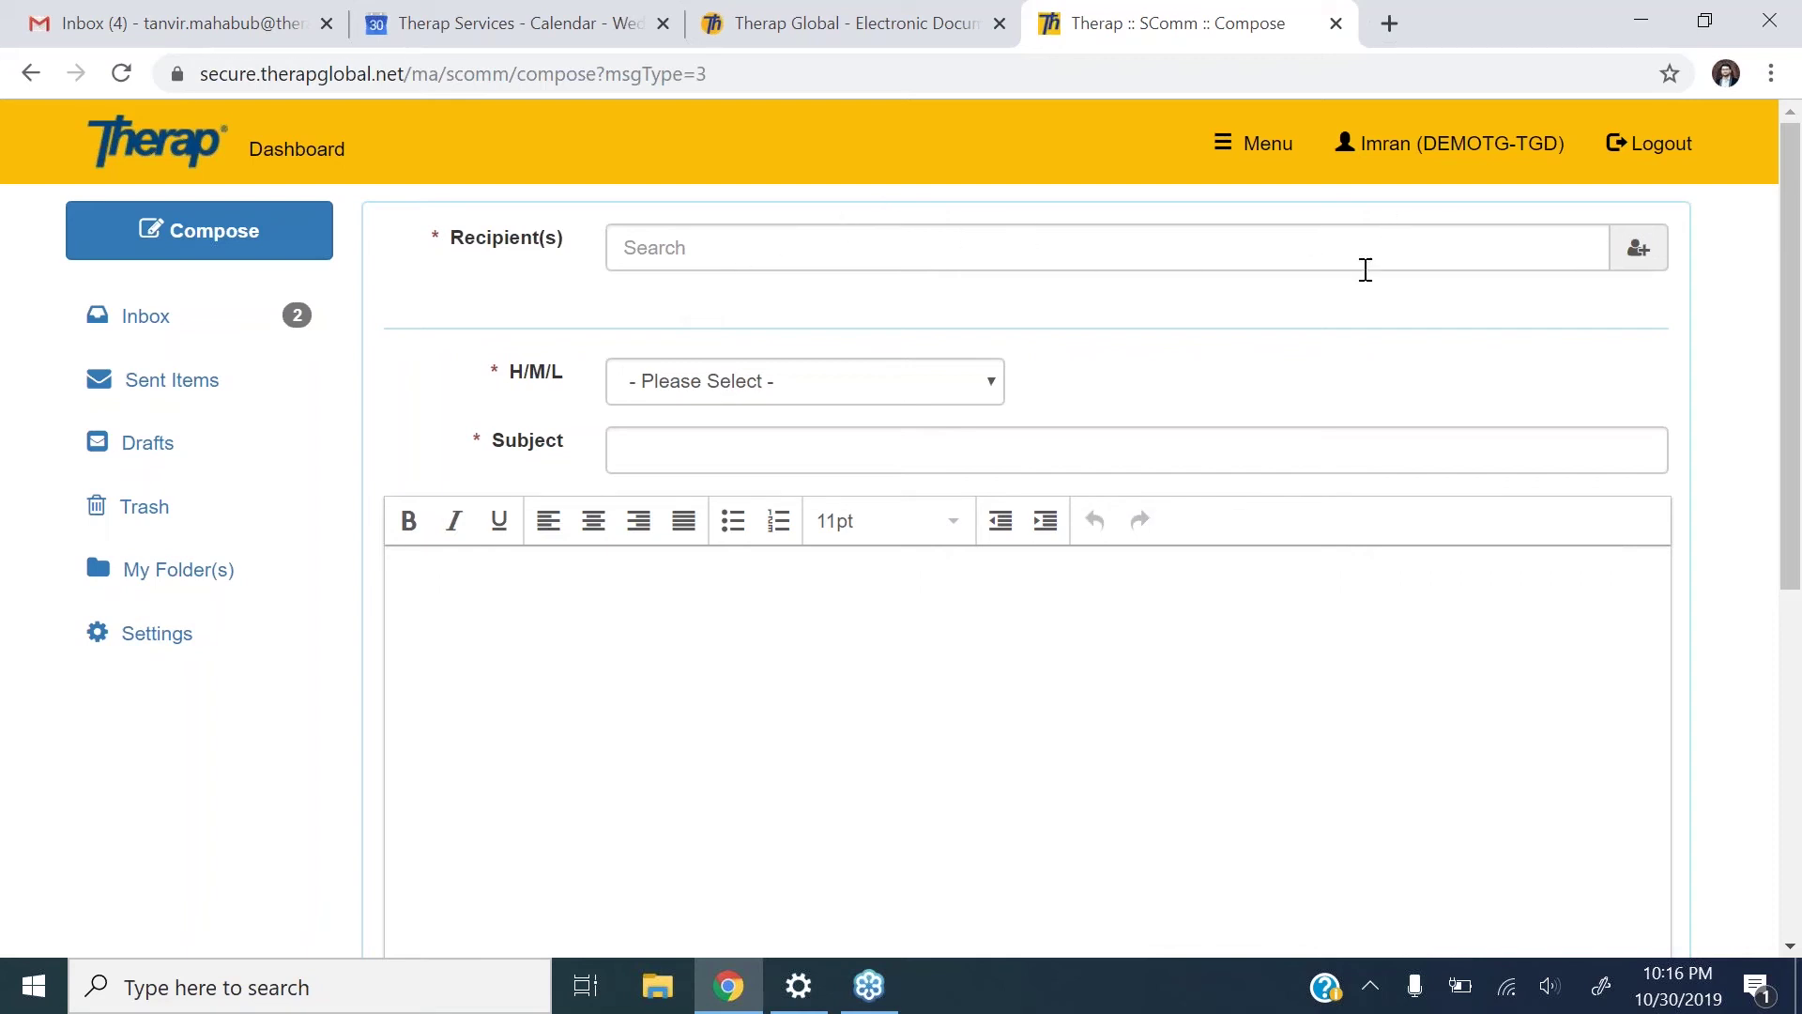
# Add the Teacher 1 user as recipient through a name search and remove that recipient again.
pyautogui.click(1273, 268)
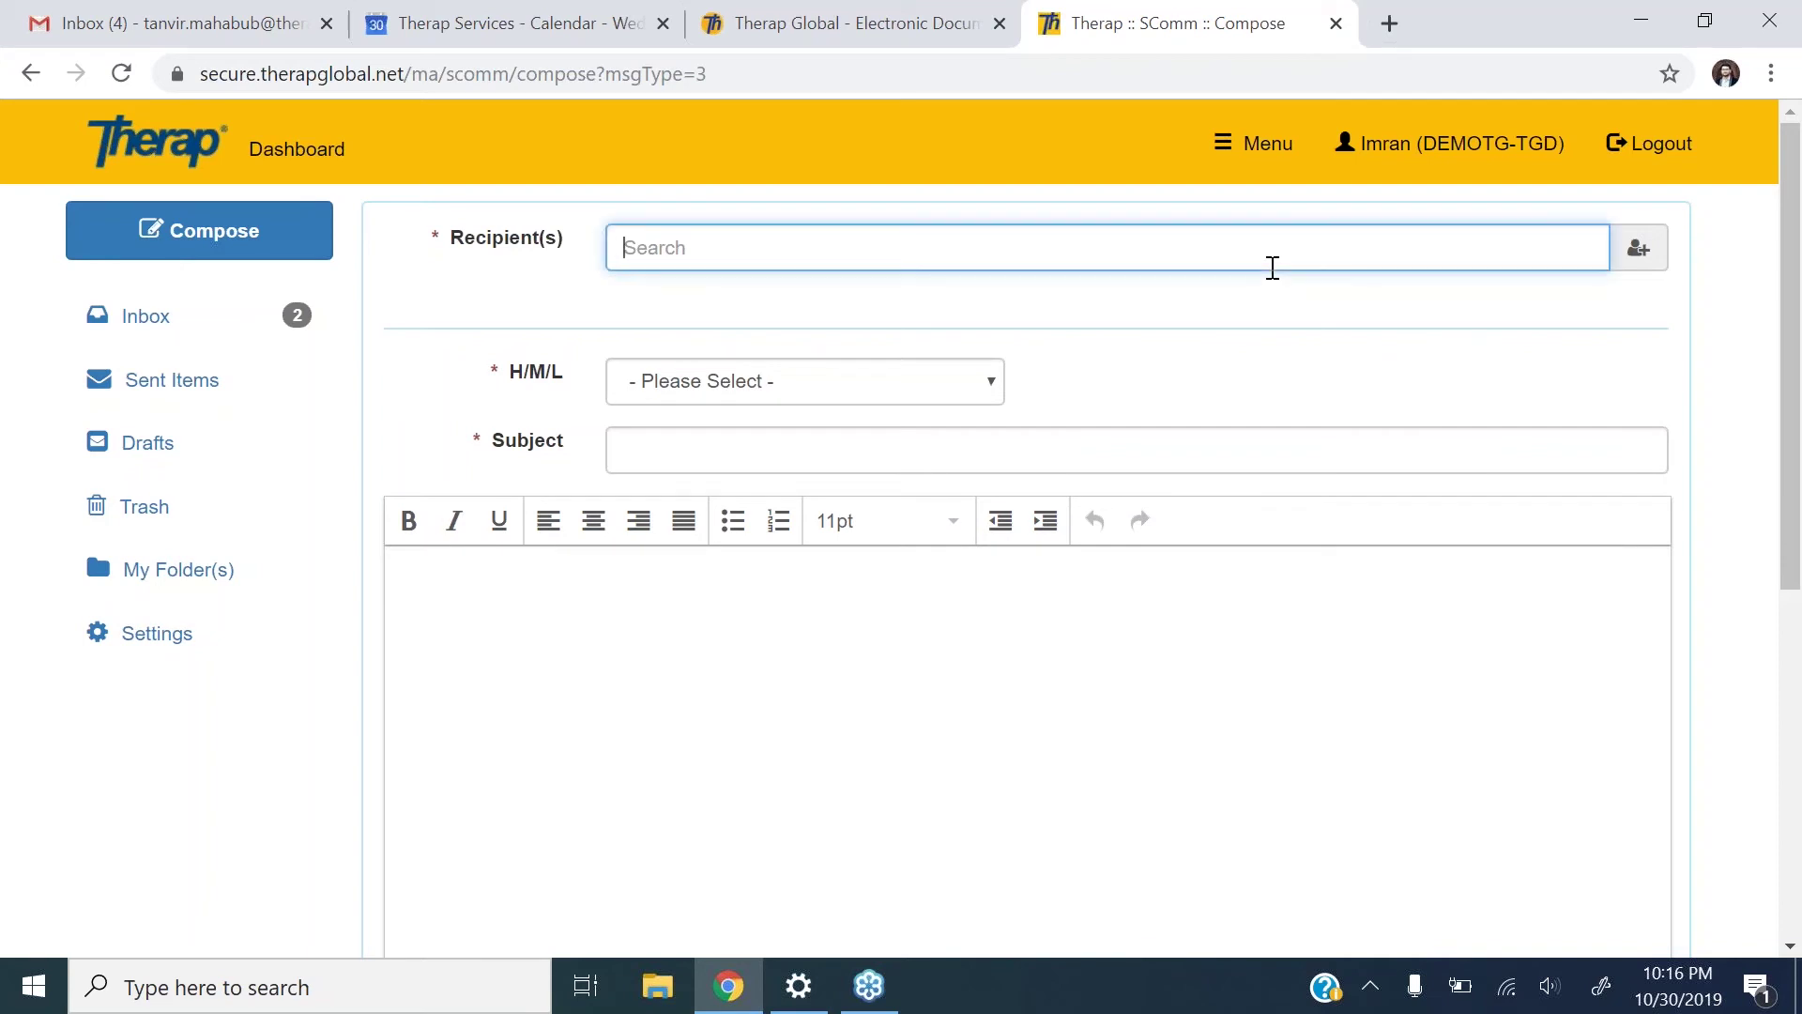
pyautogui.write('anw')
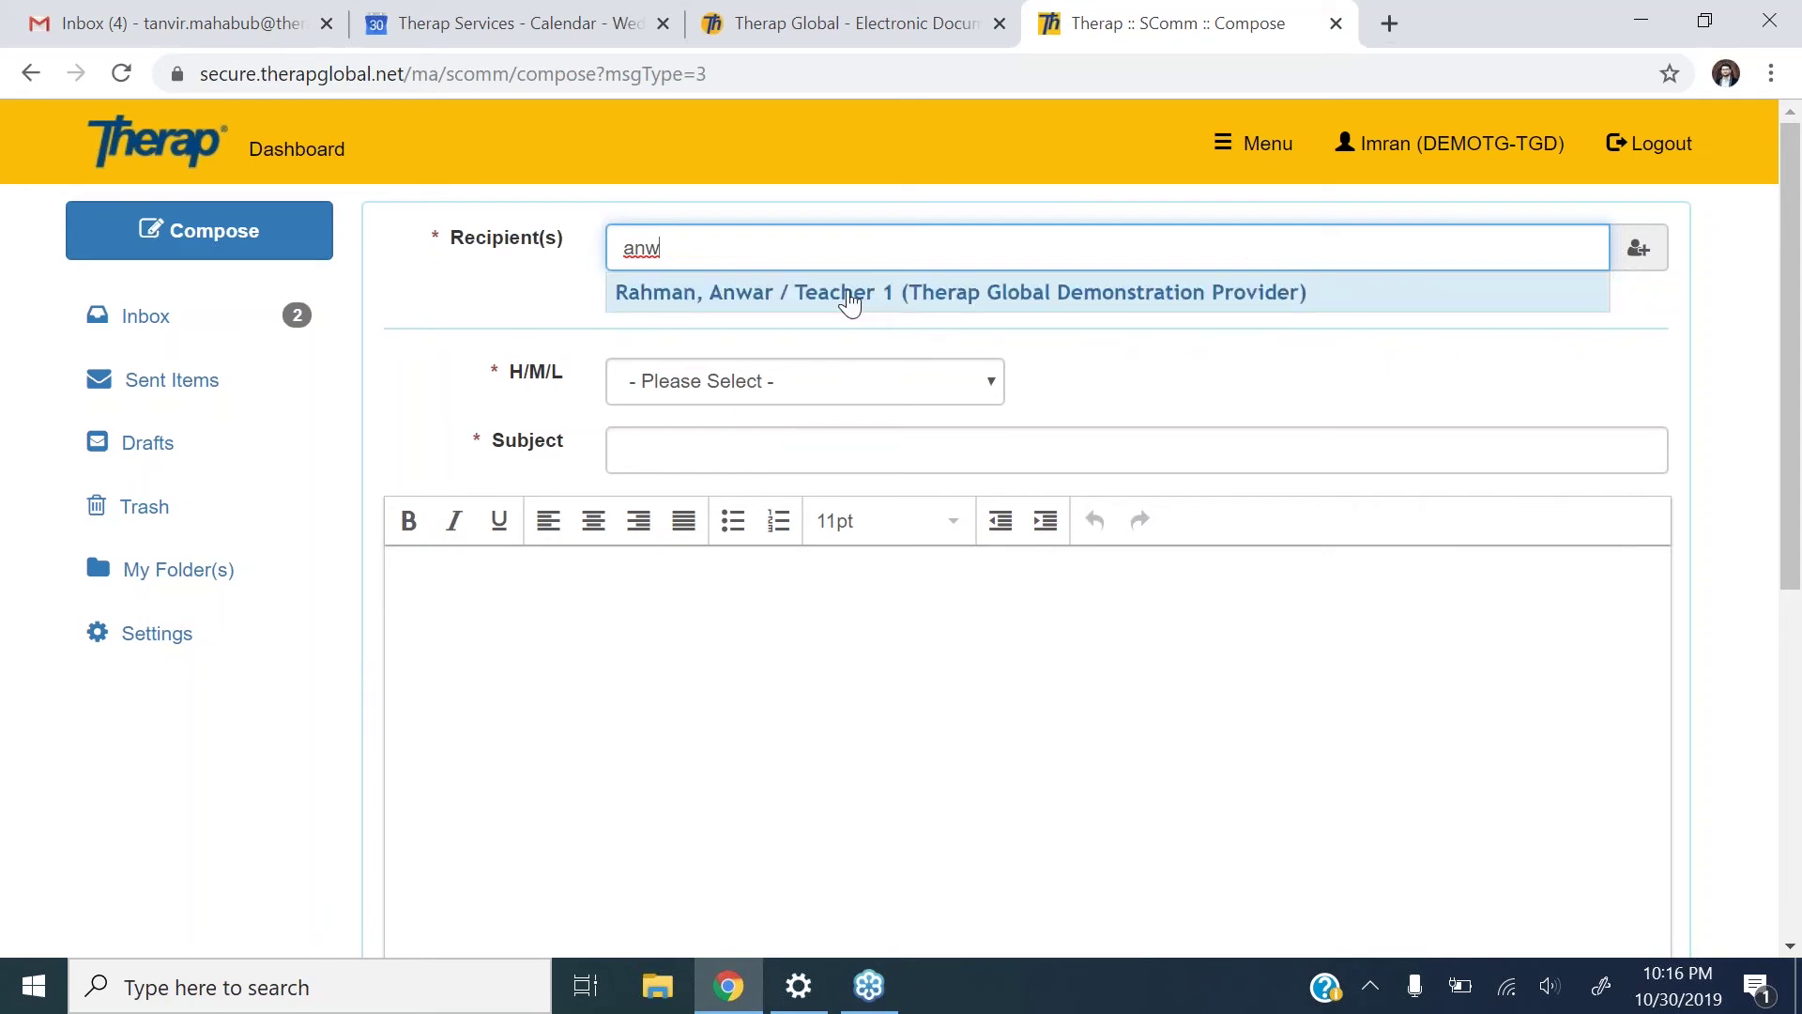
pyautogui.click(854, 295)
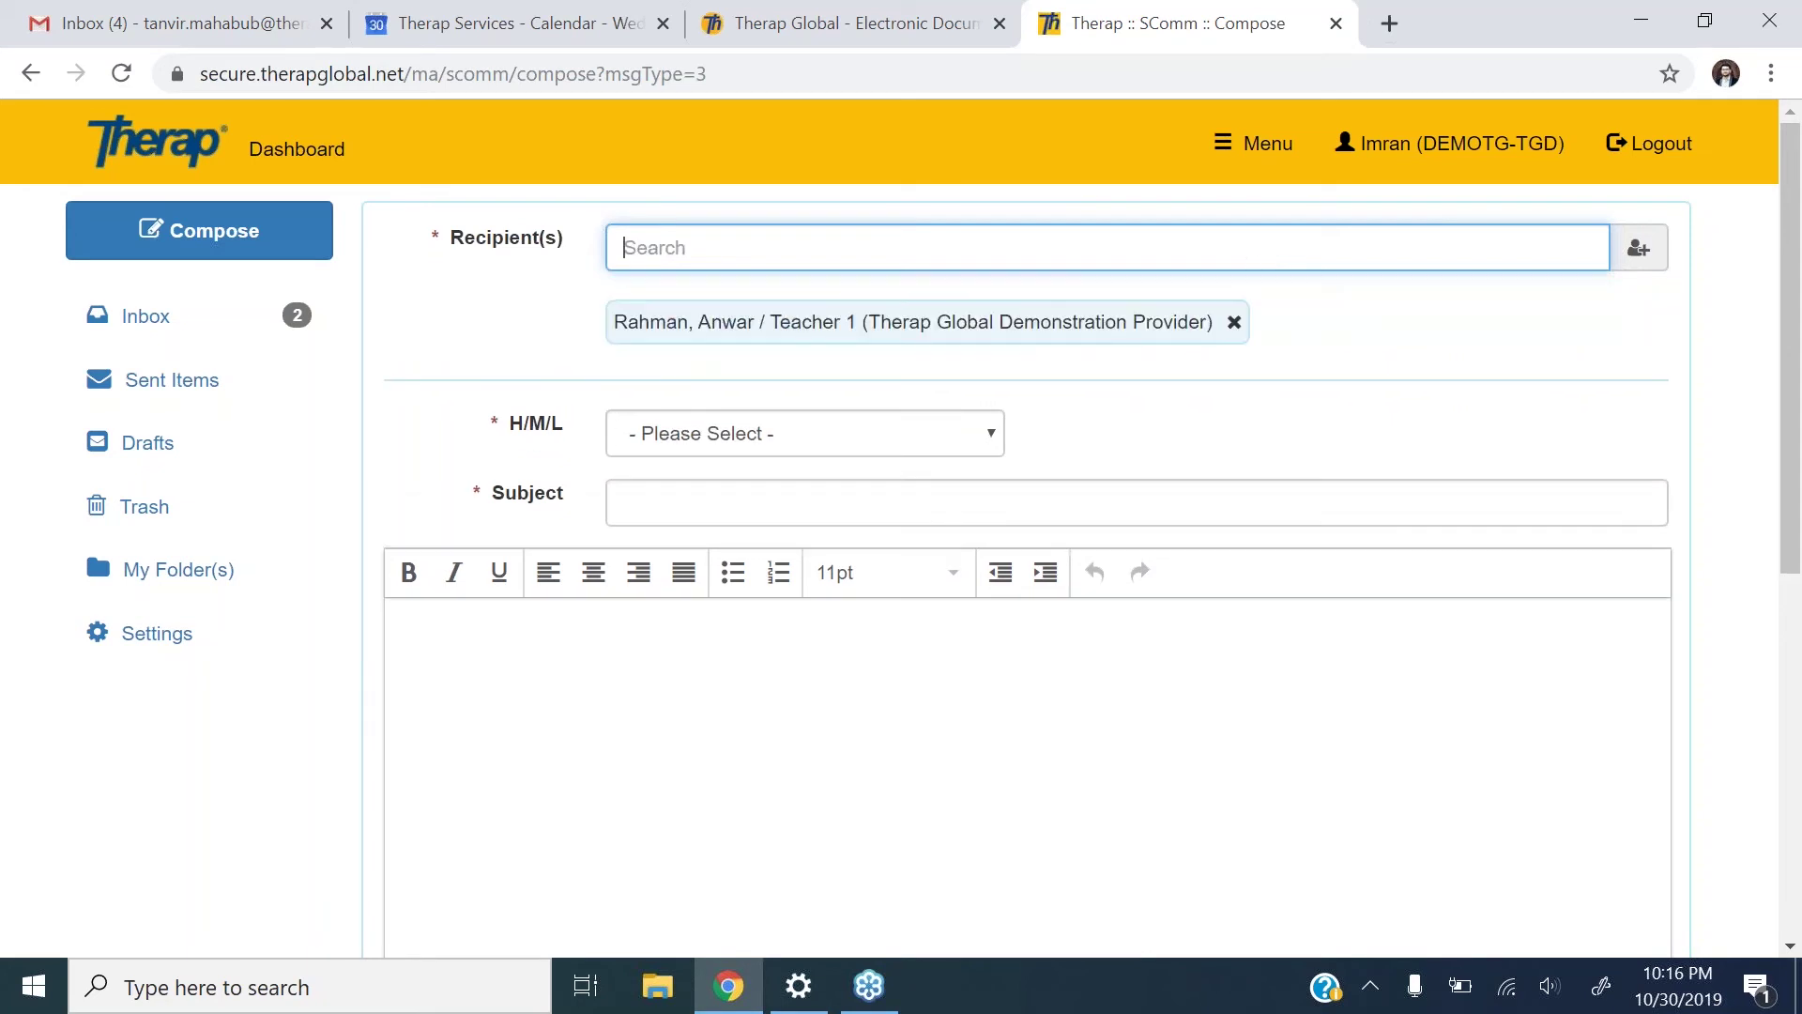
pyautogui.click(1234, 322)
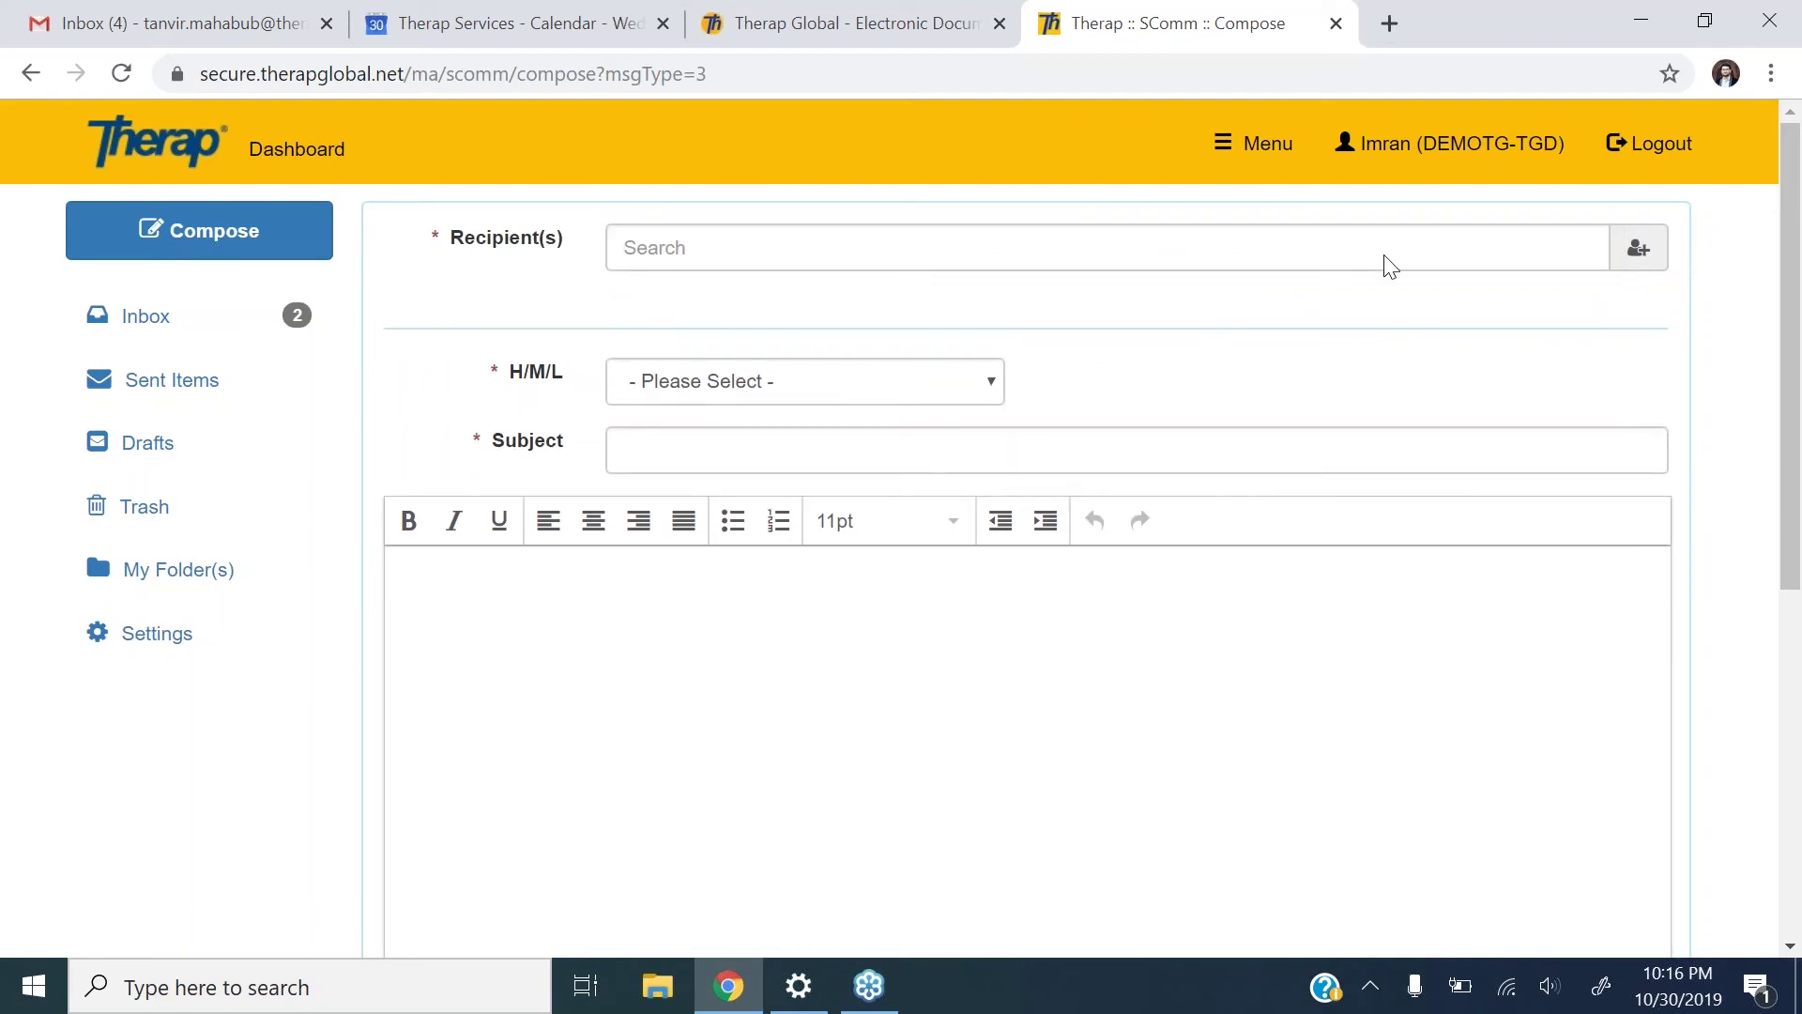
# Bring up the common recipient selection list and show 100 records per page.
pyautogui.click(1639, 250)
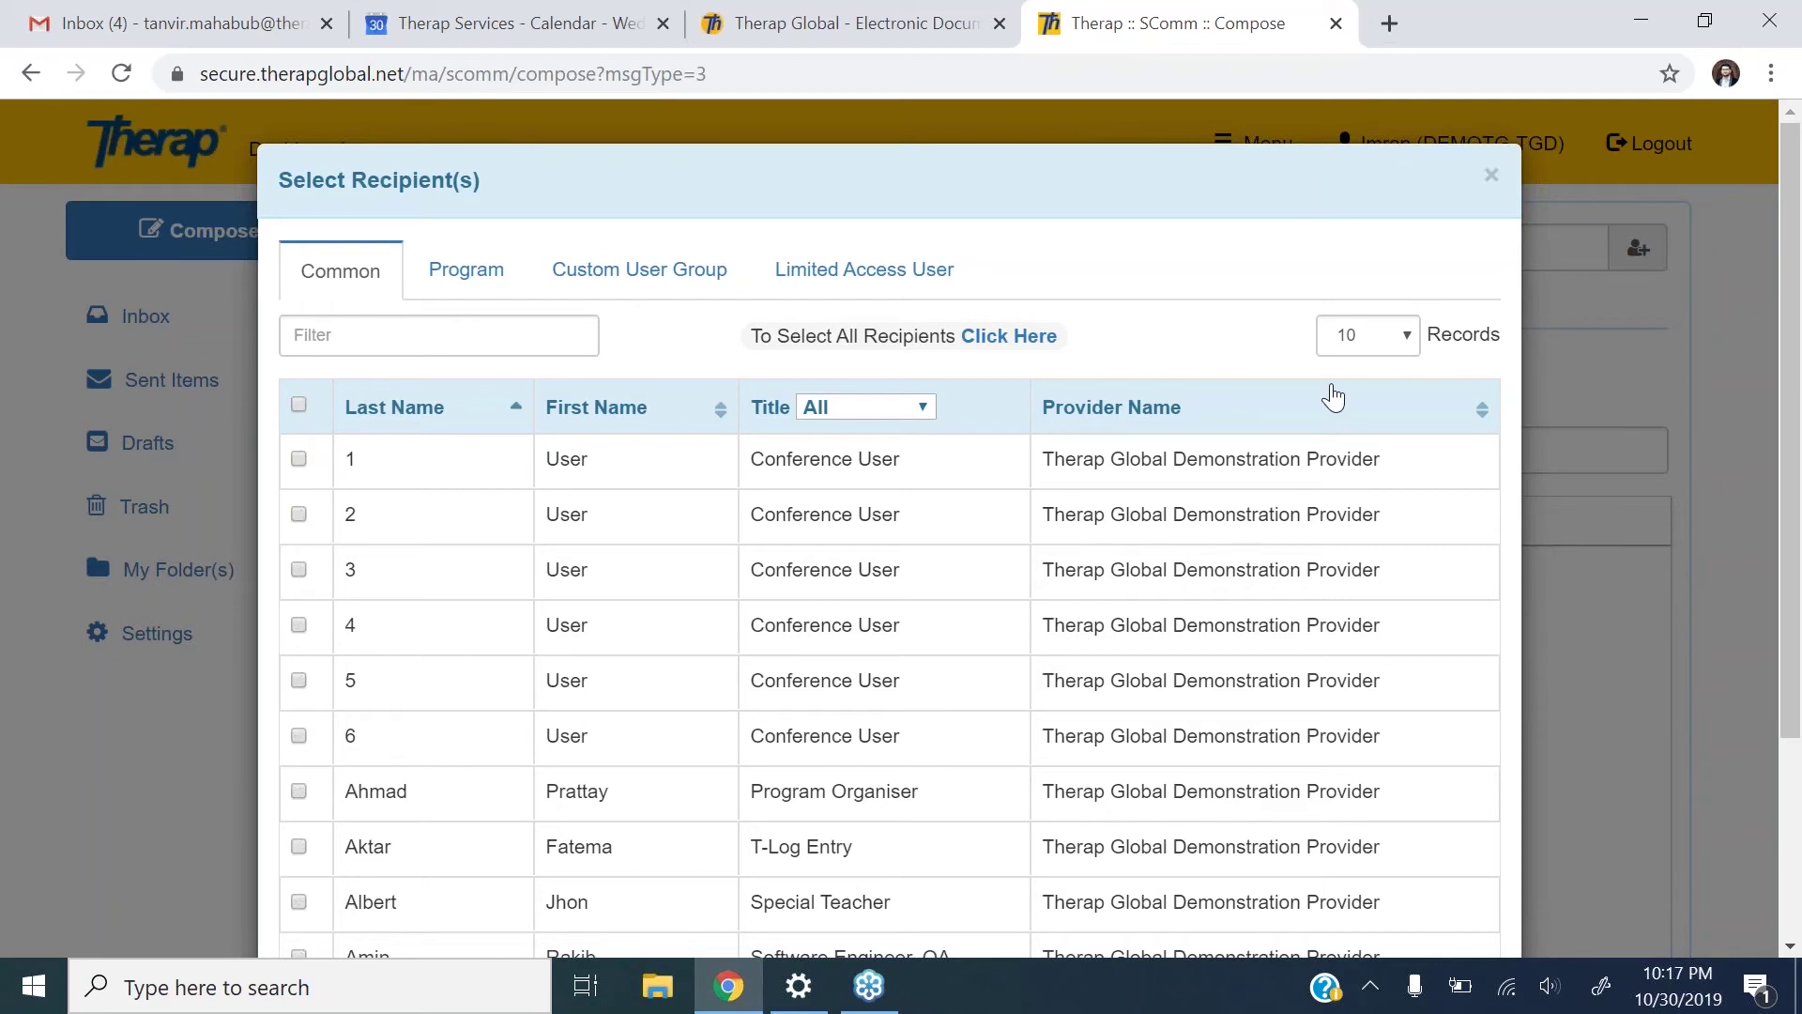
pyautogui.scroll(-3, 1333, 398)
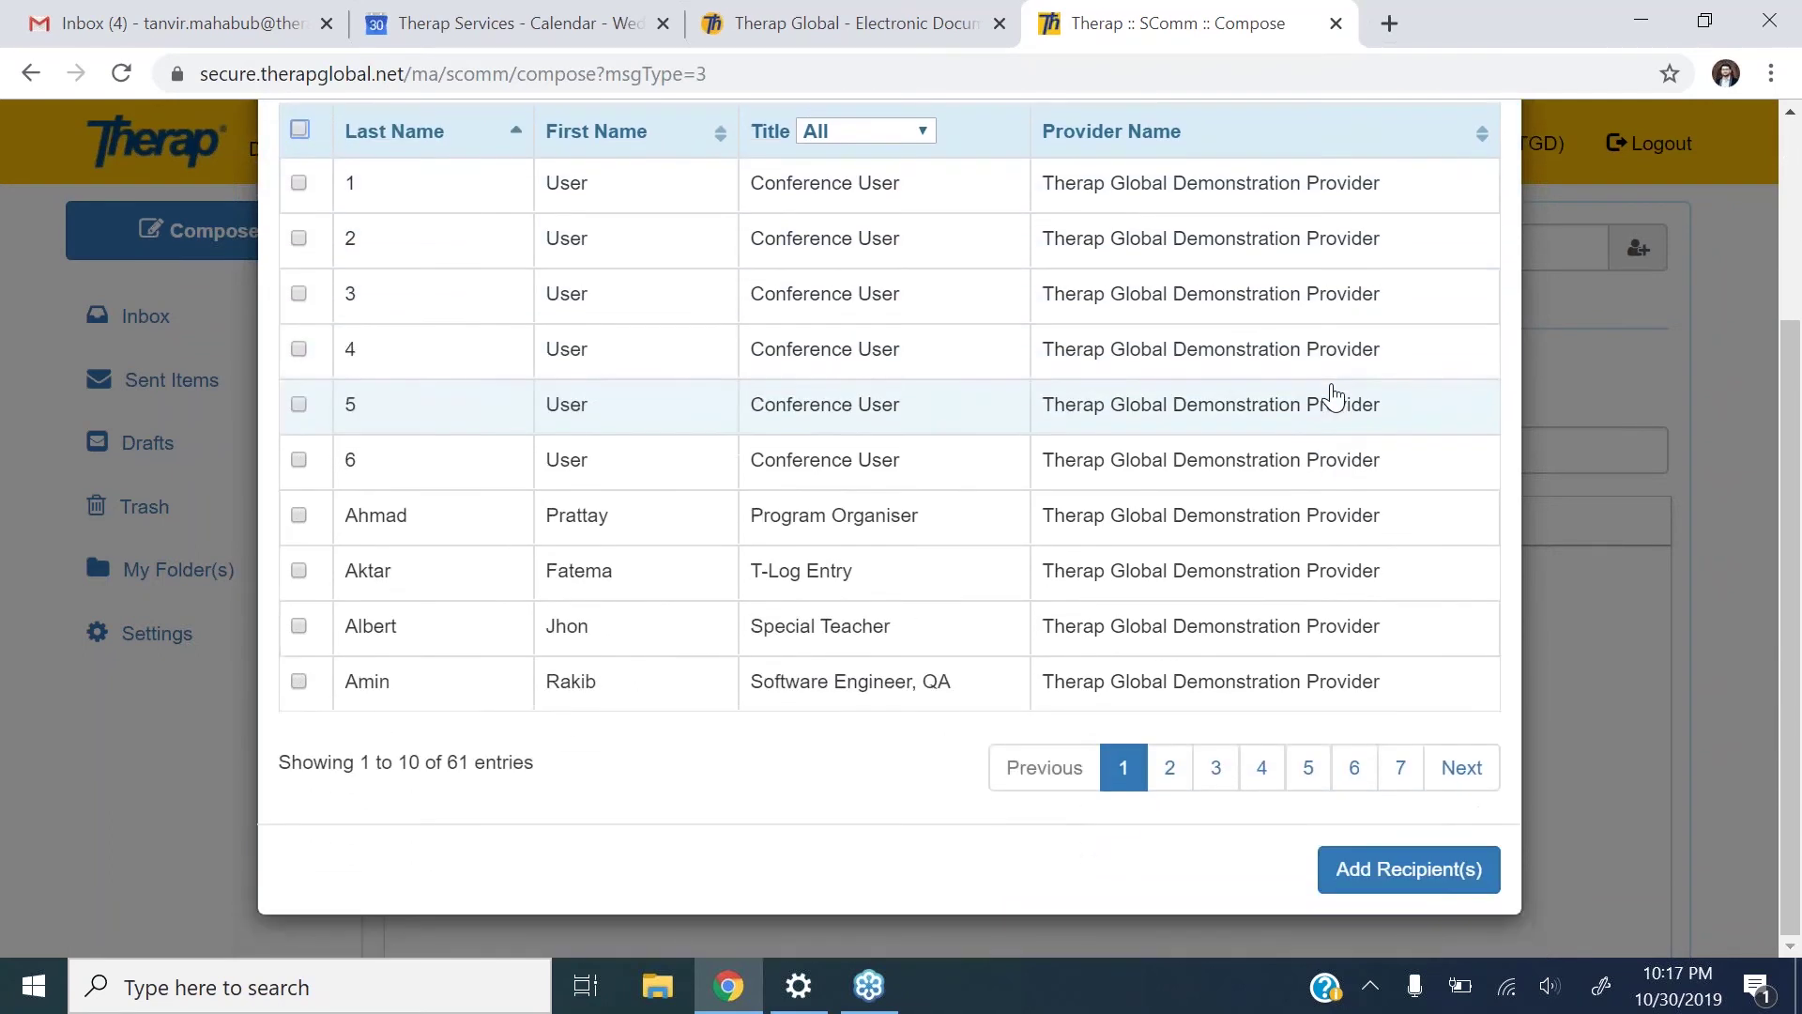
pyautogui.scroll(1, 1333, 398)
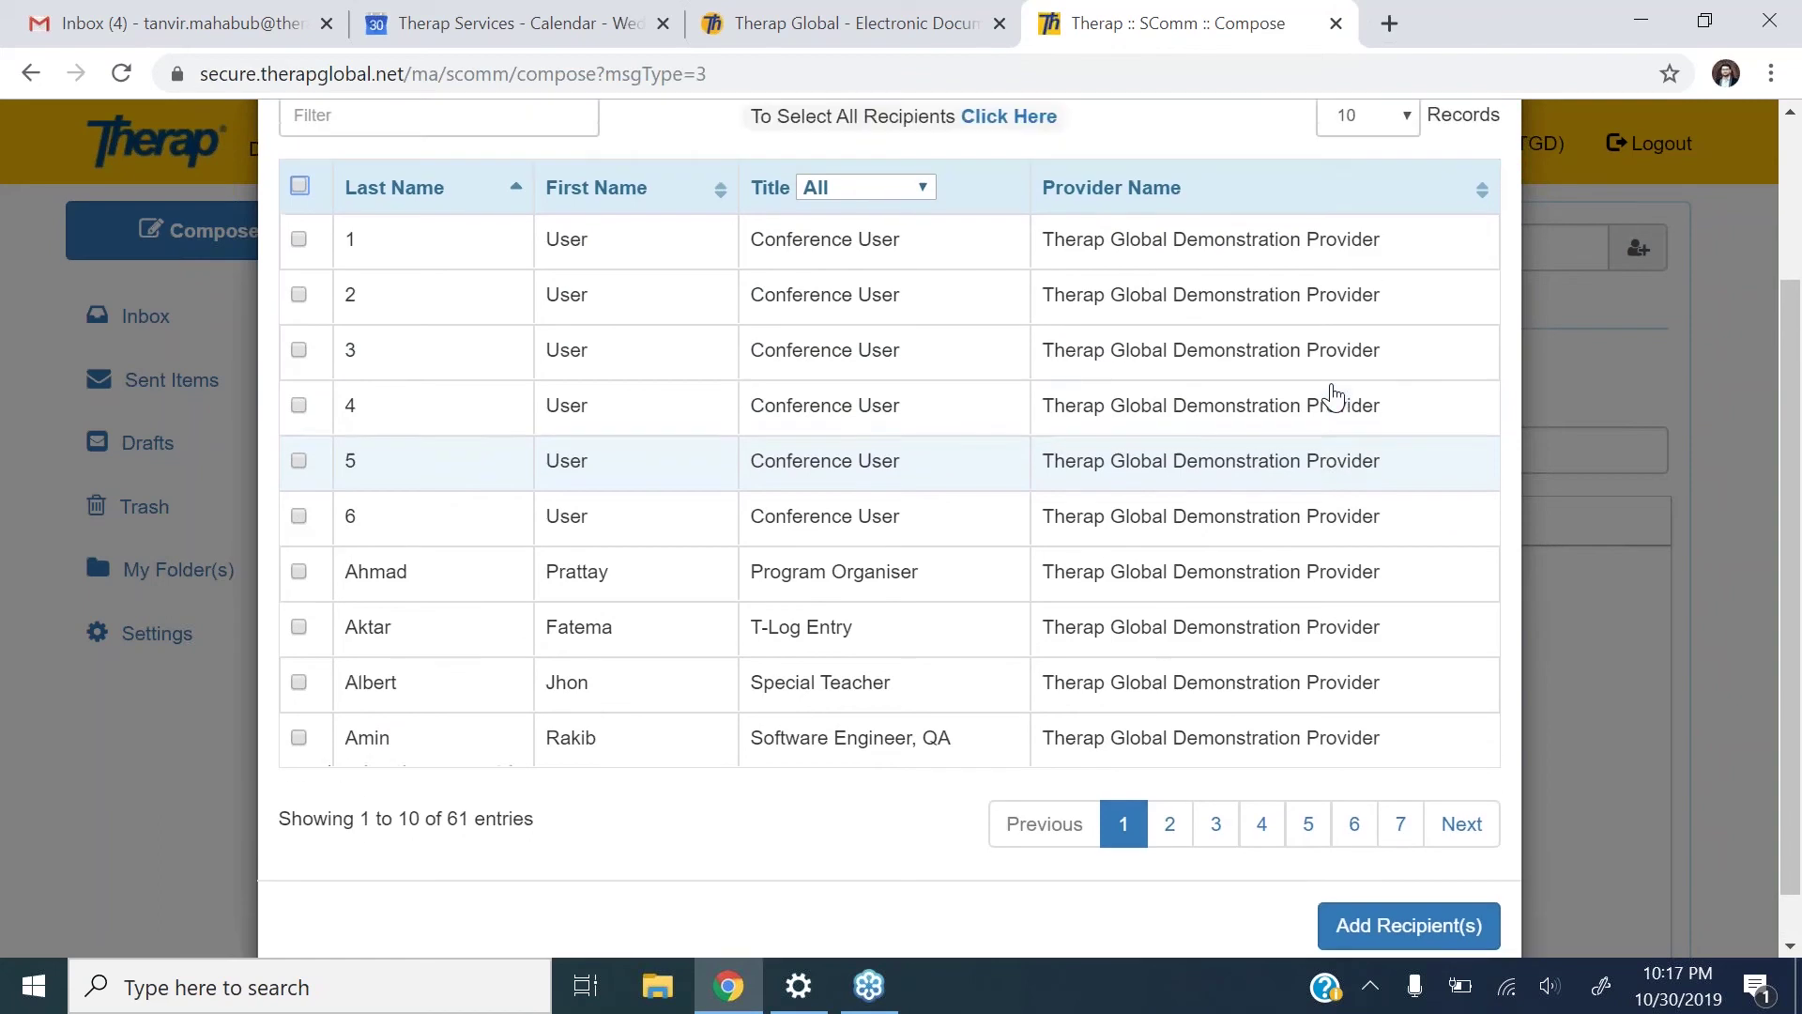
pyautogui.scroll(2, 1332, 398)
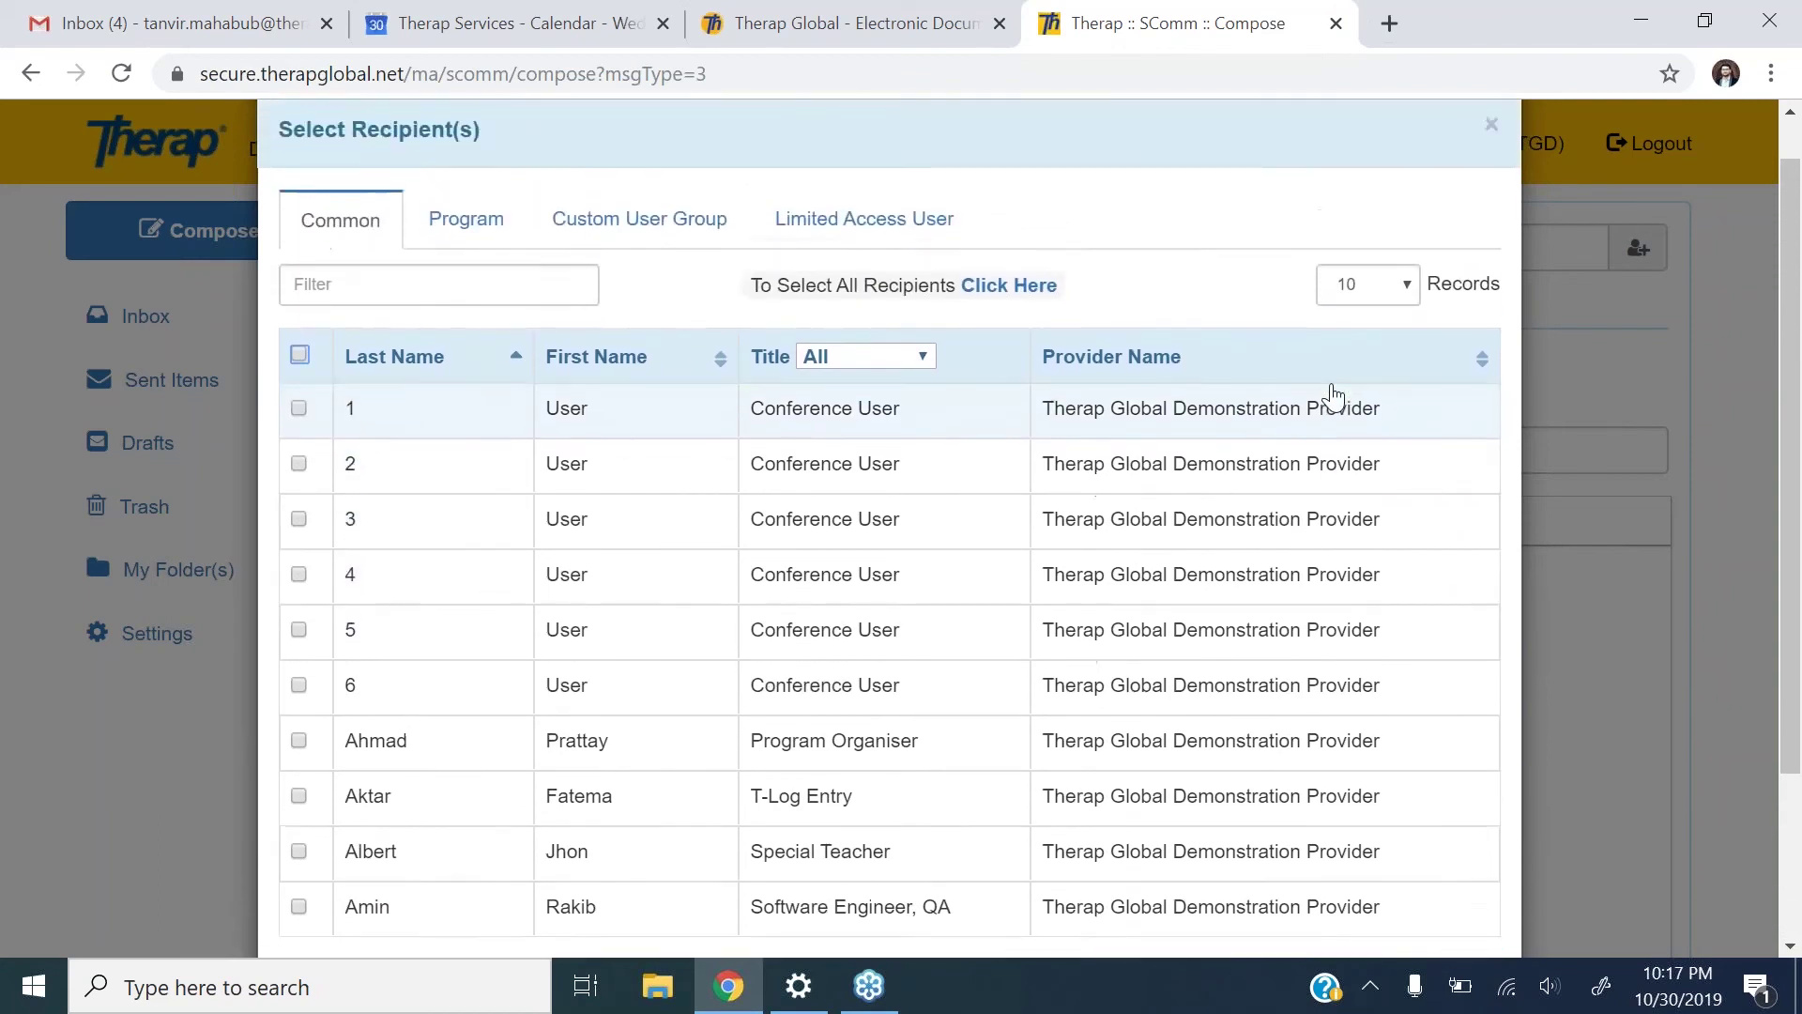
pyautogui.click(1405, 284)
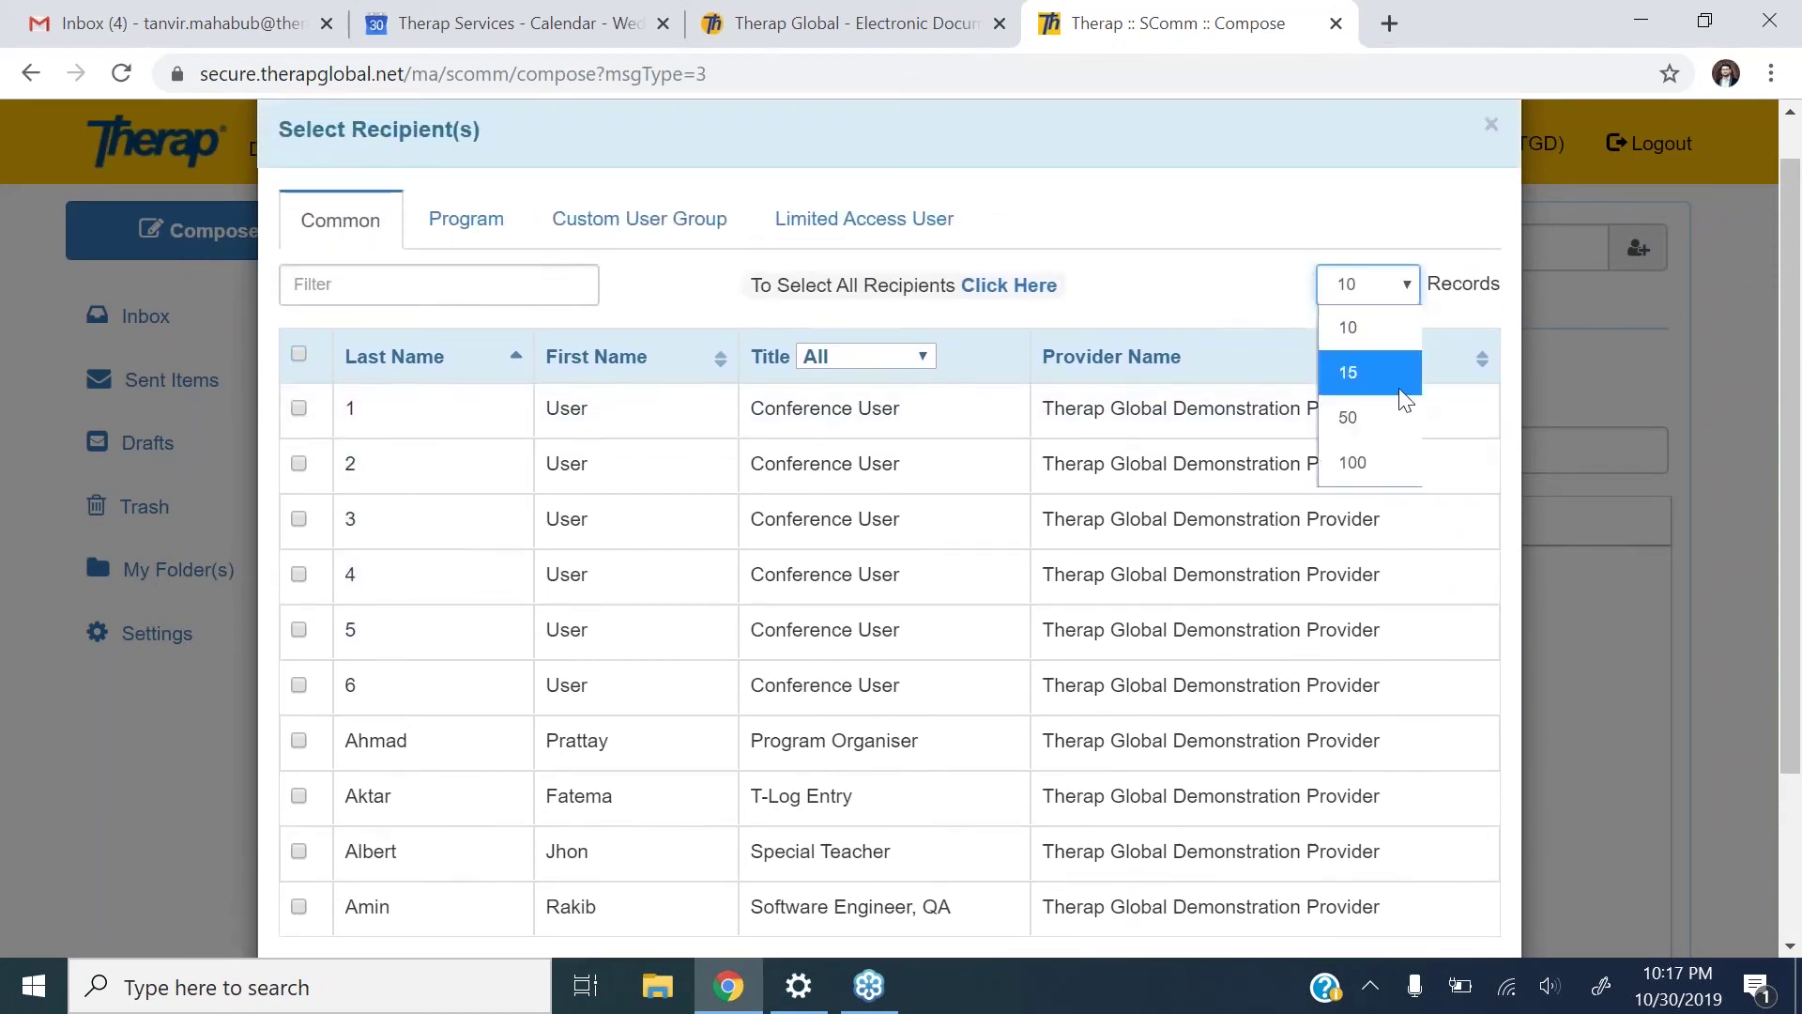
pyautogui.click(1354, 465)
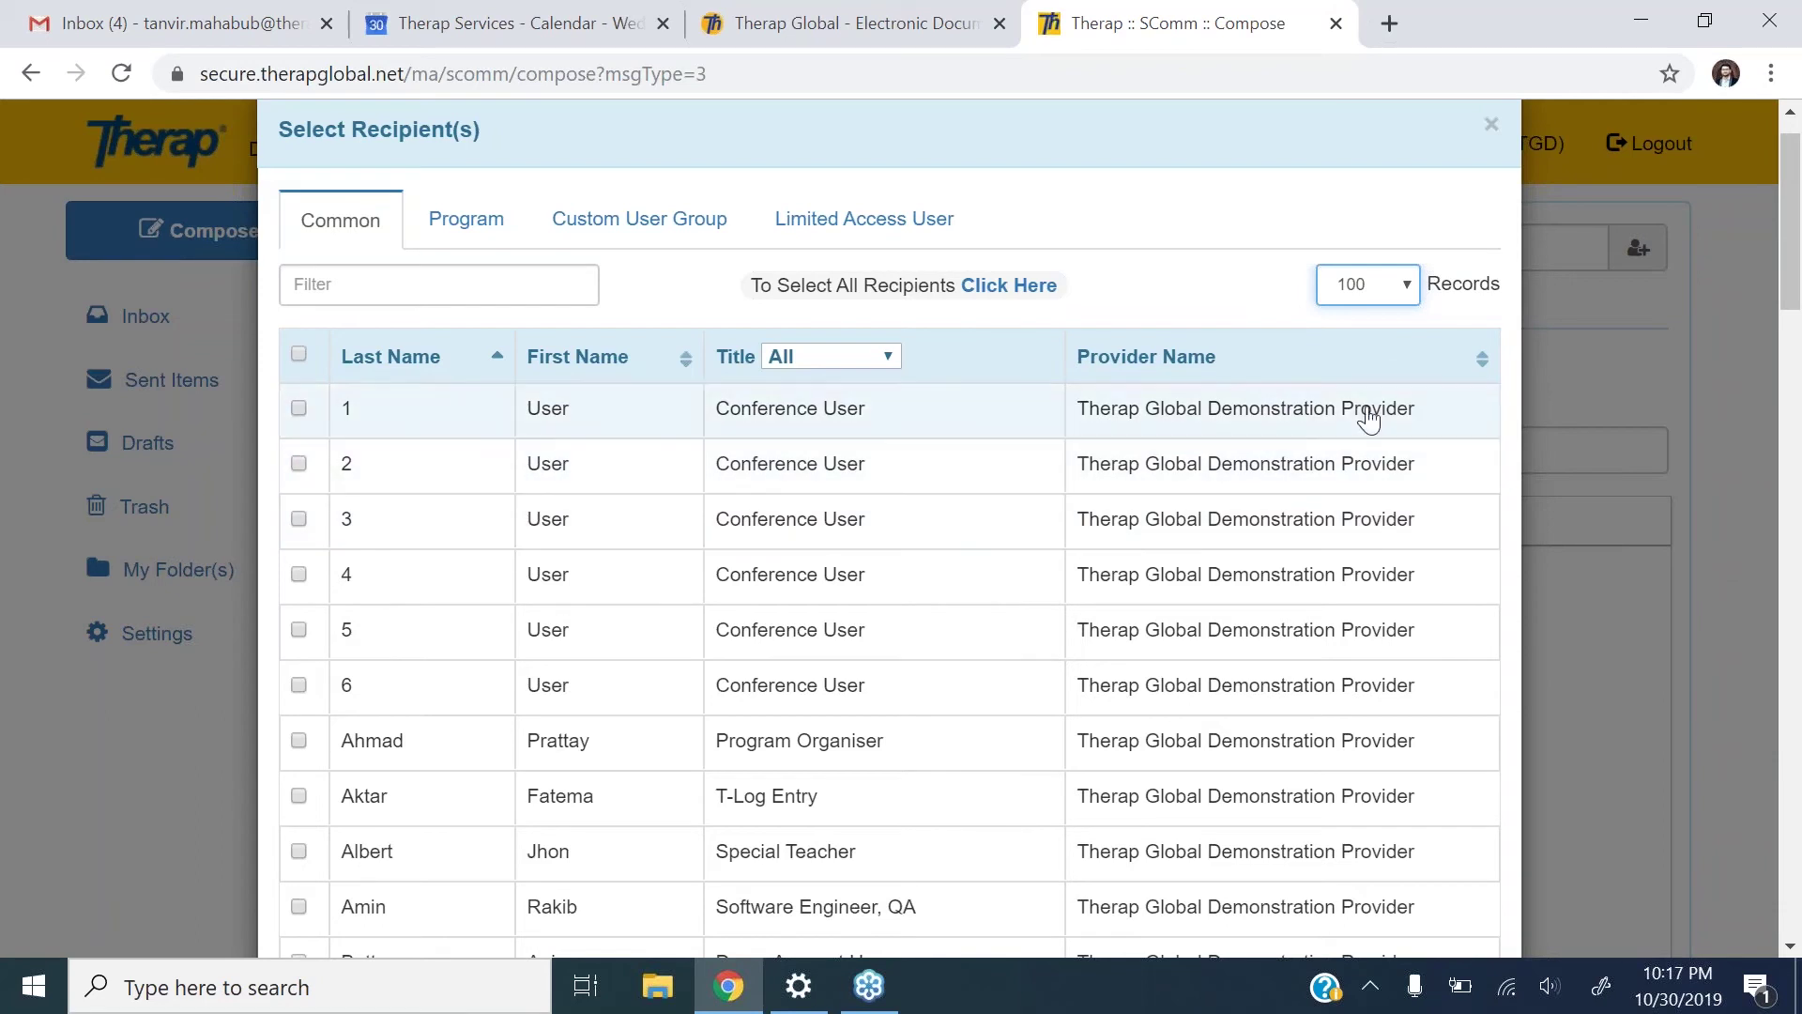
# Select all users in the common recipient list and add them as recipients of the message.
pyautogui.moveTo(1793, 315); pyautogui.dragTo(1789, 749)
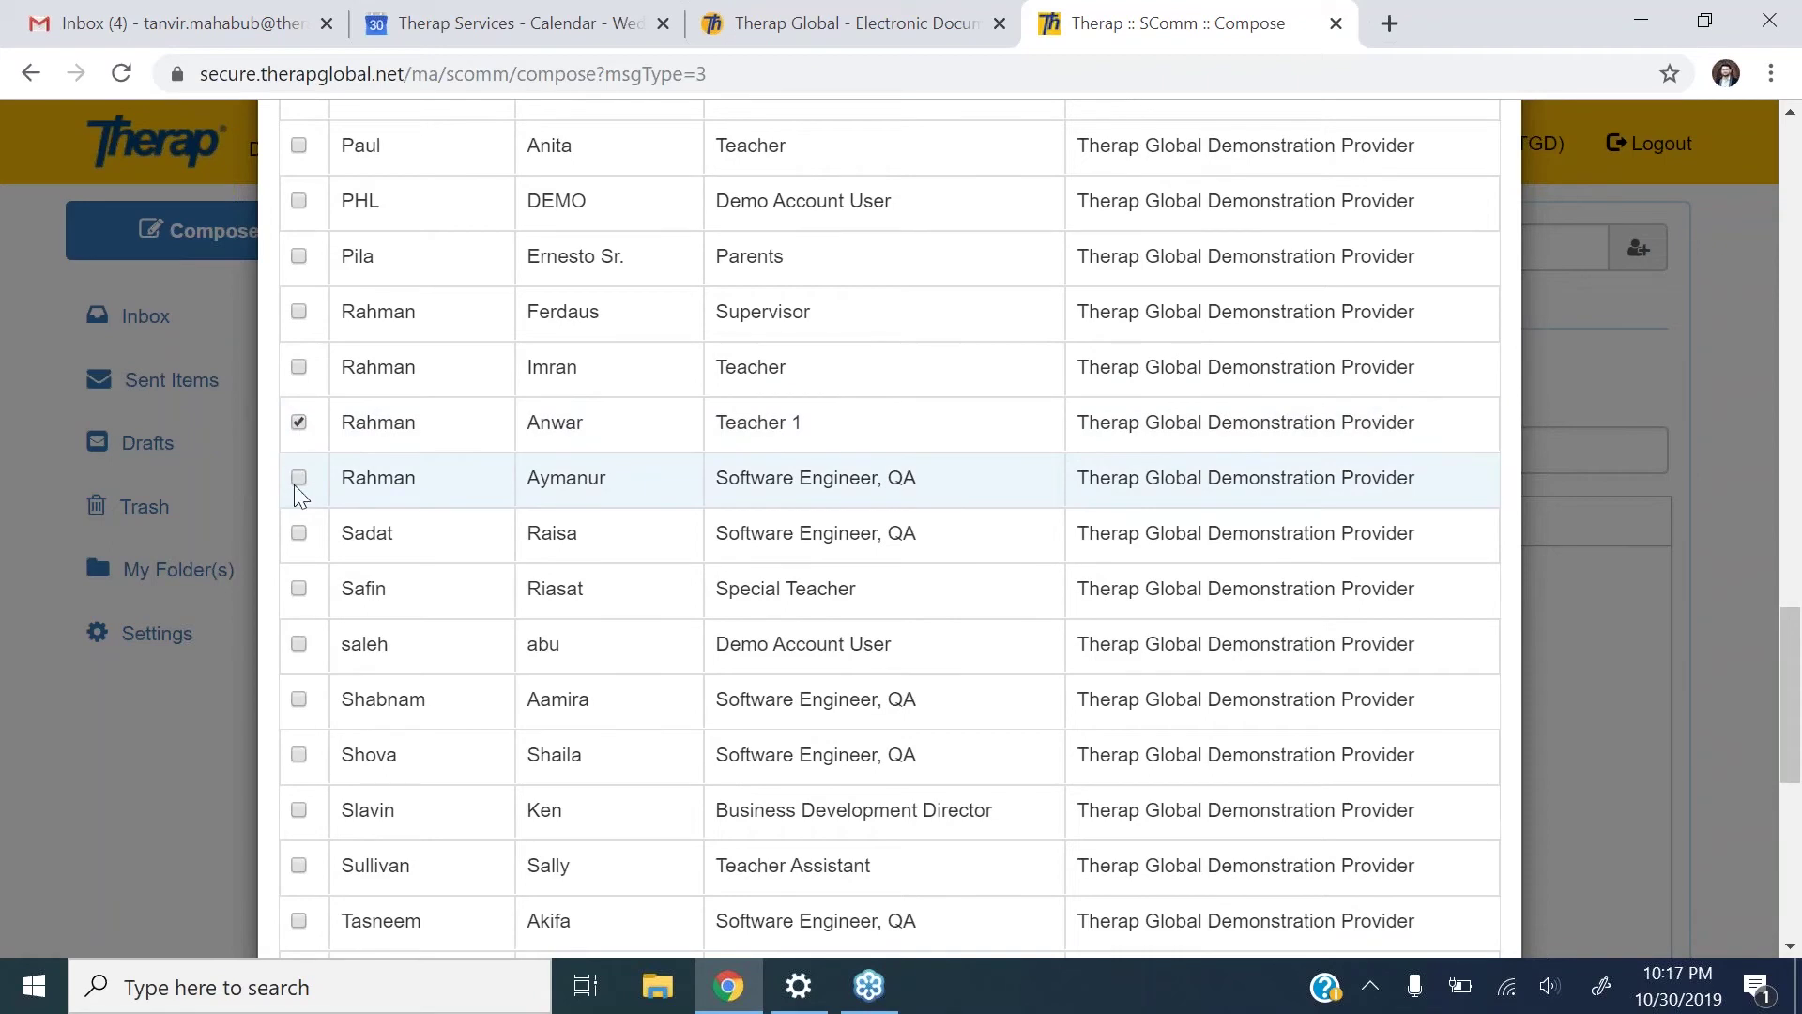
pyautogui.scroll(20, 1596, 482)
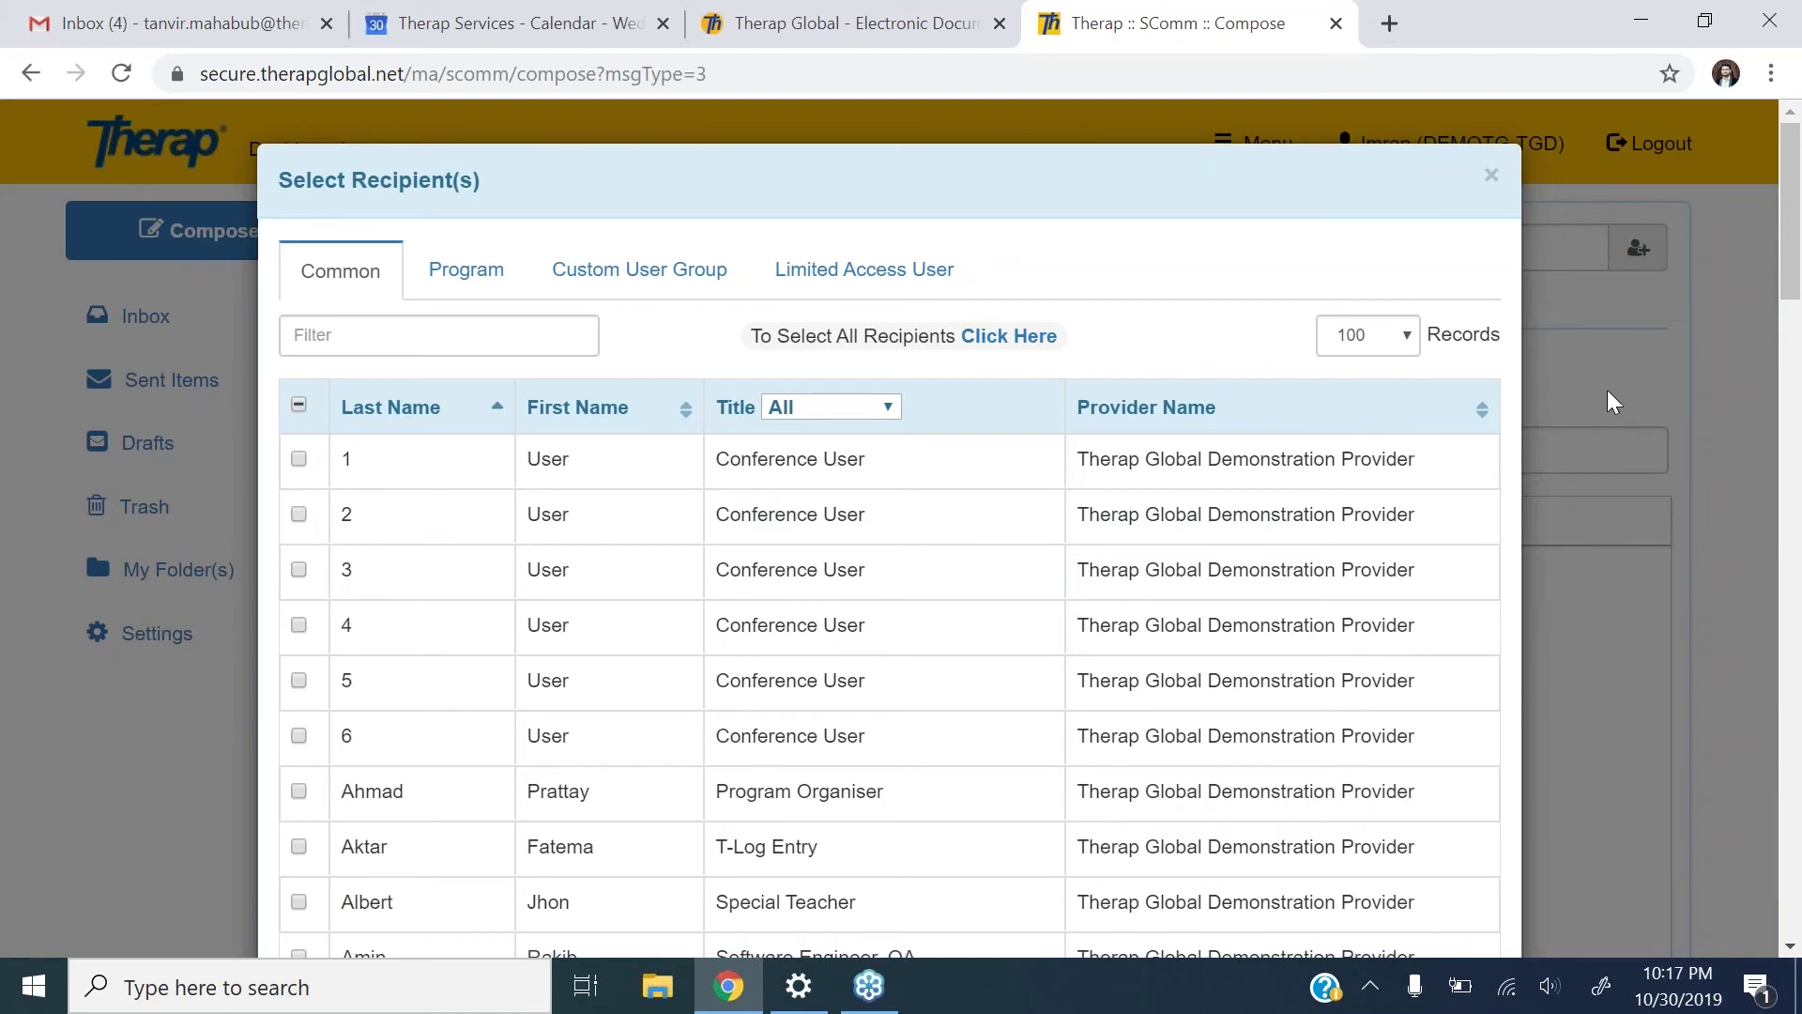
pyautogui.click(1490, 178)
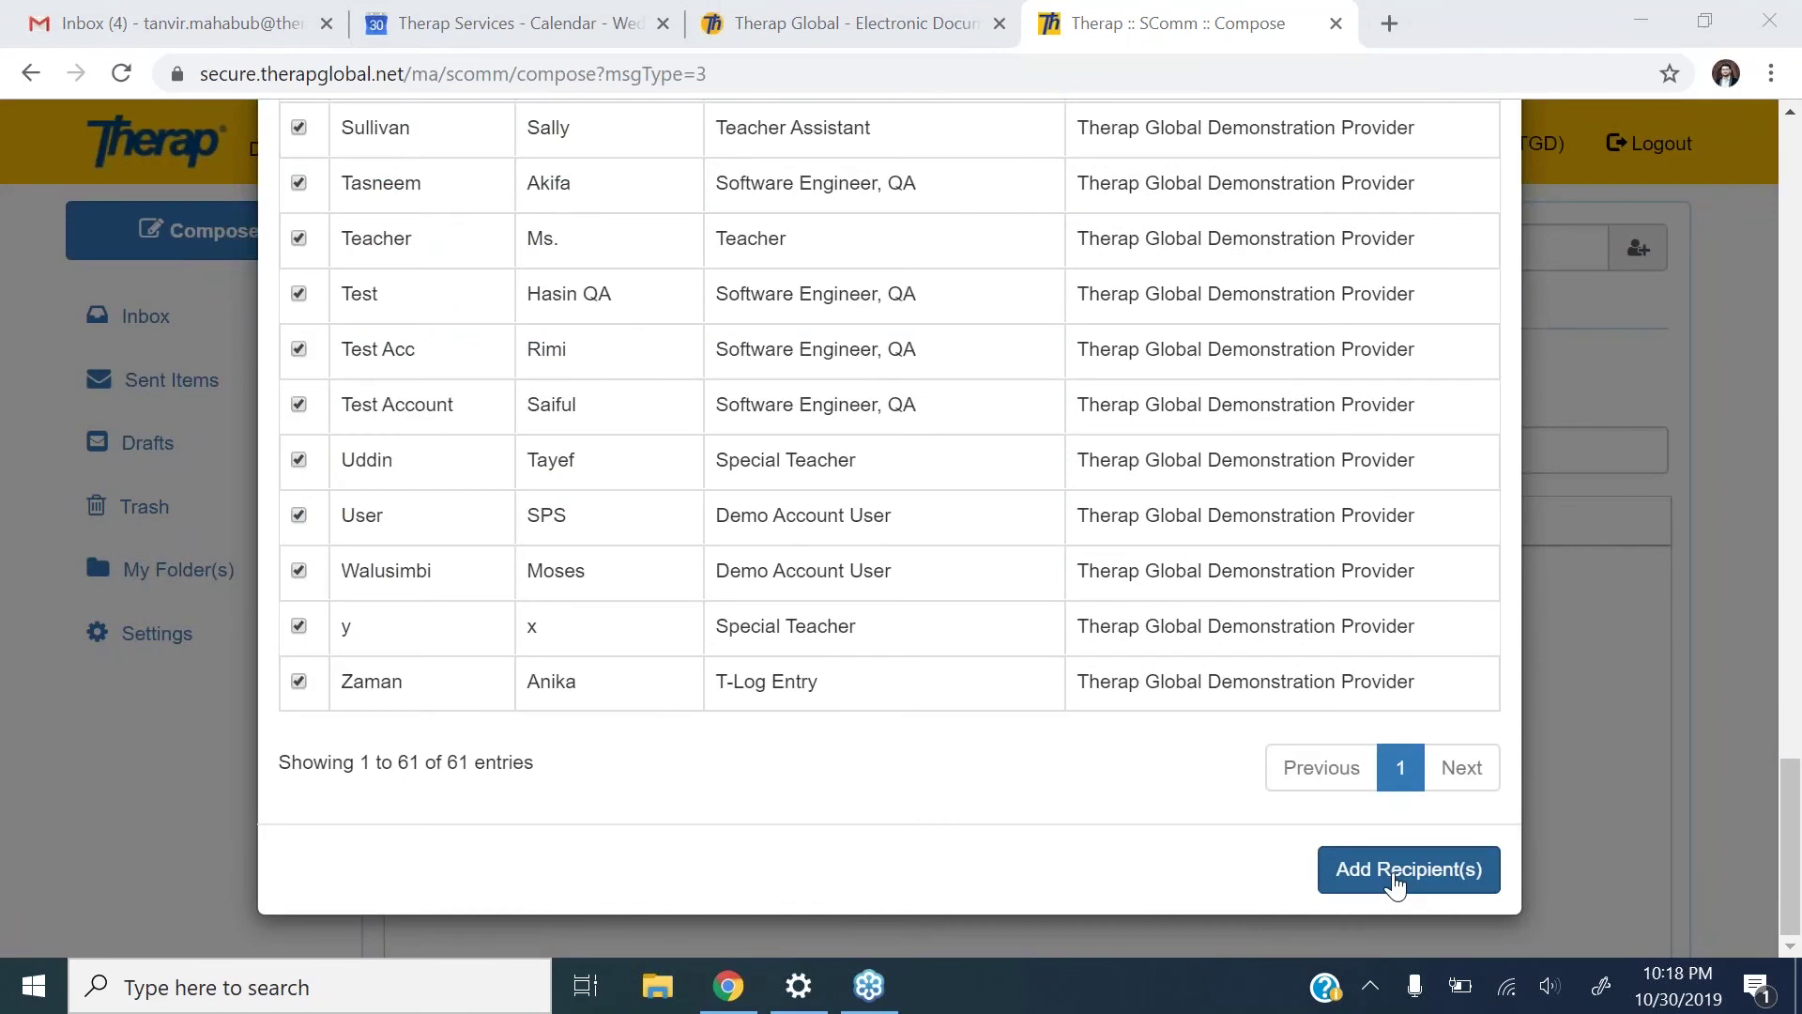
pyautogui.click(1395, 877)
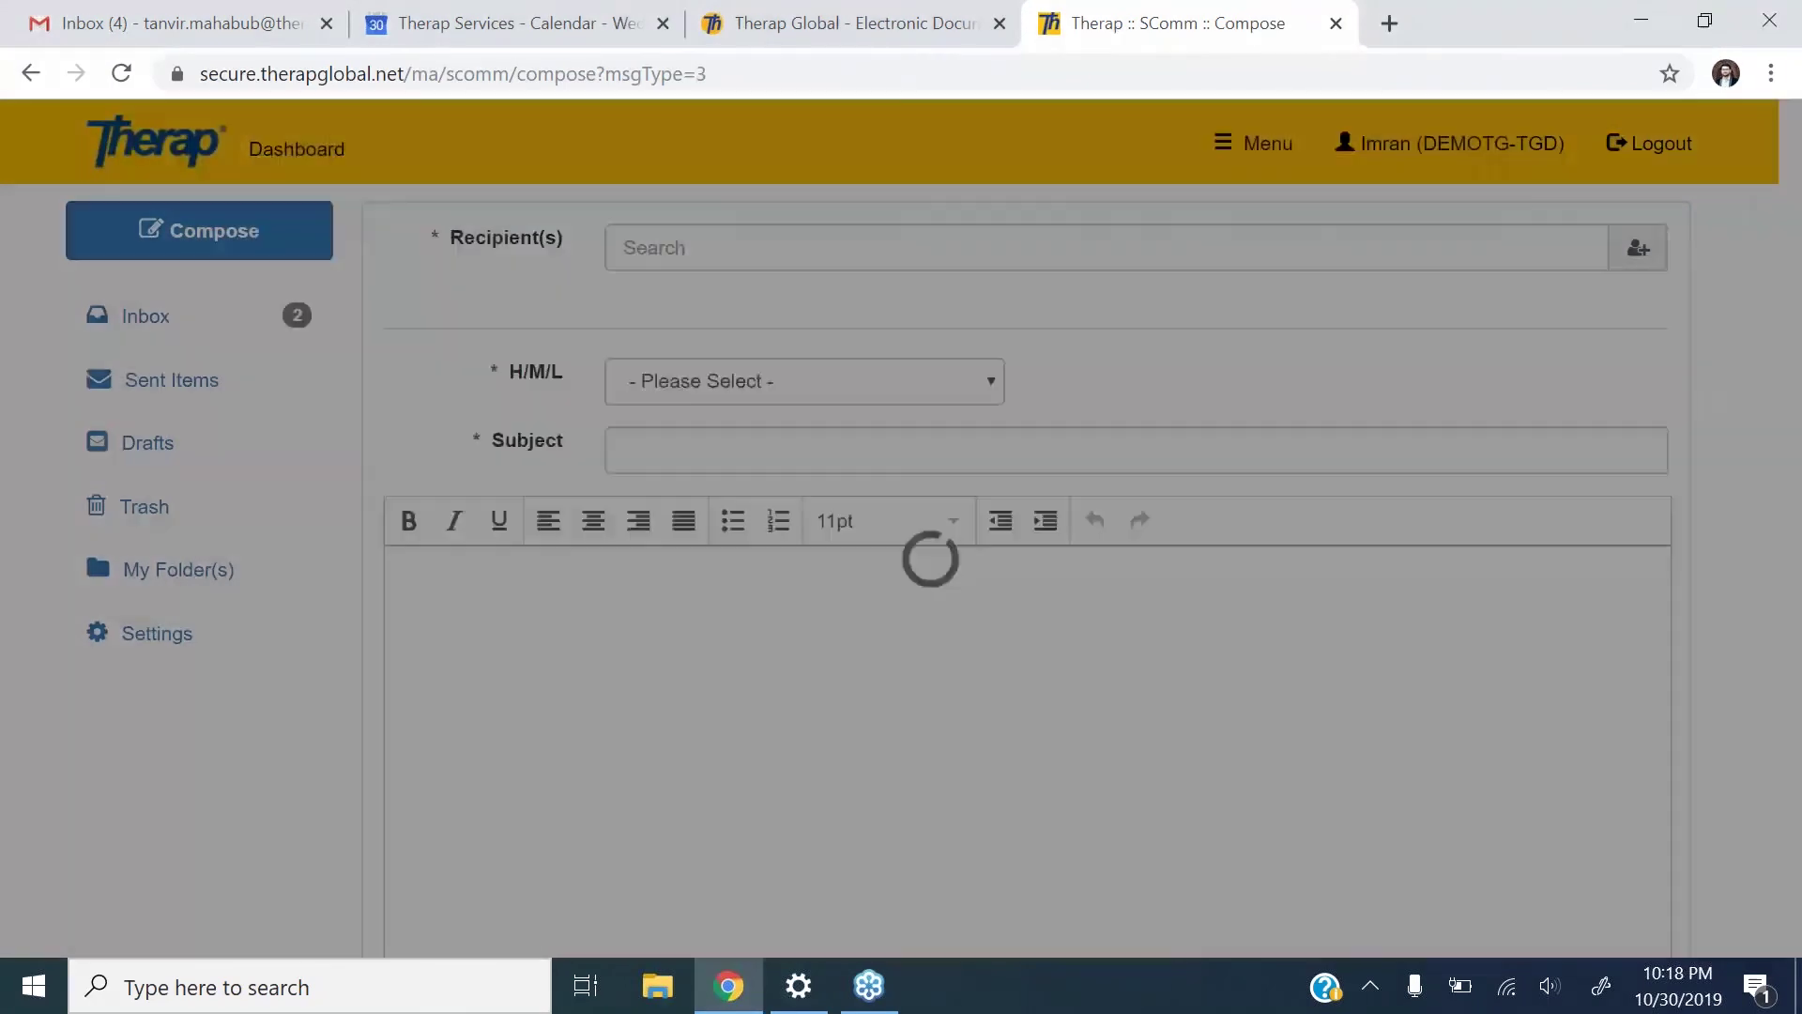
pyautogui.moveTo(1652, 343); pyautogui.dragTo(1676, 299)
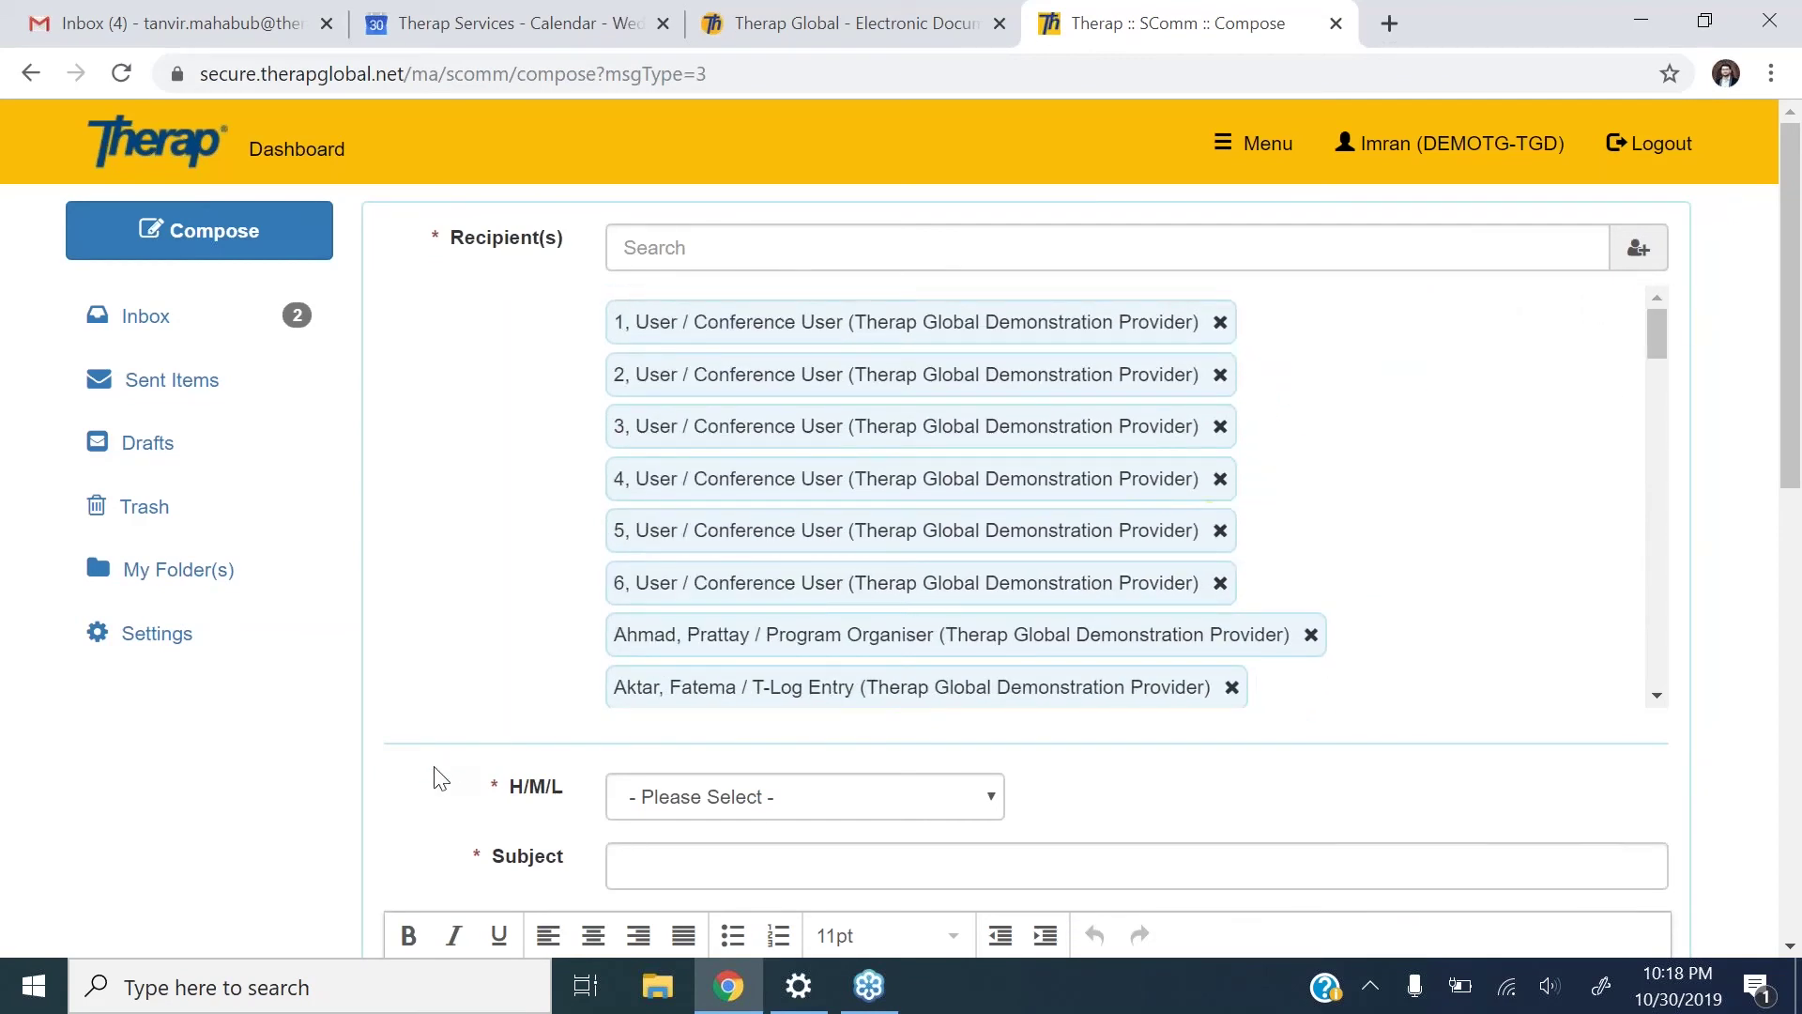
# Set the message's H/M/L priority to Medium and its subject to "Meeting".
pyautogui.moveTo(1781, 410); pyautogui.dragTo(1786, 612)
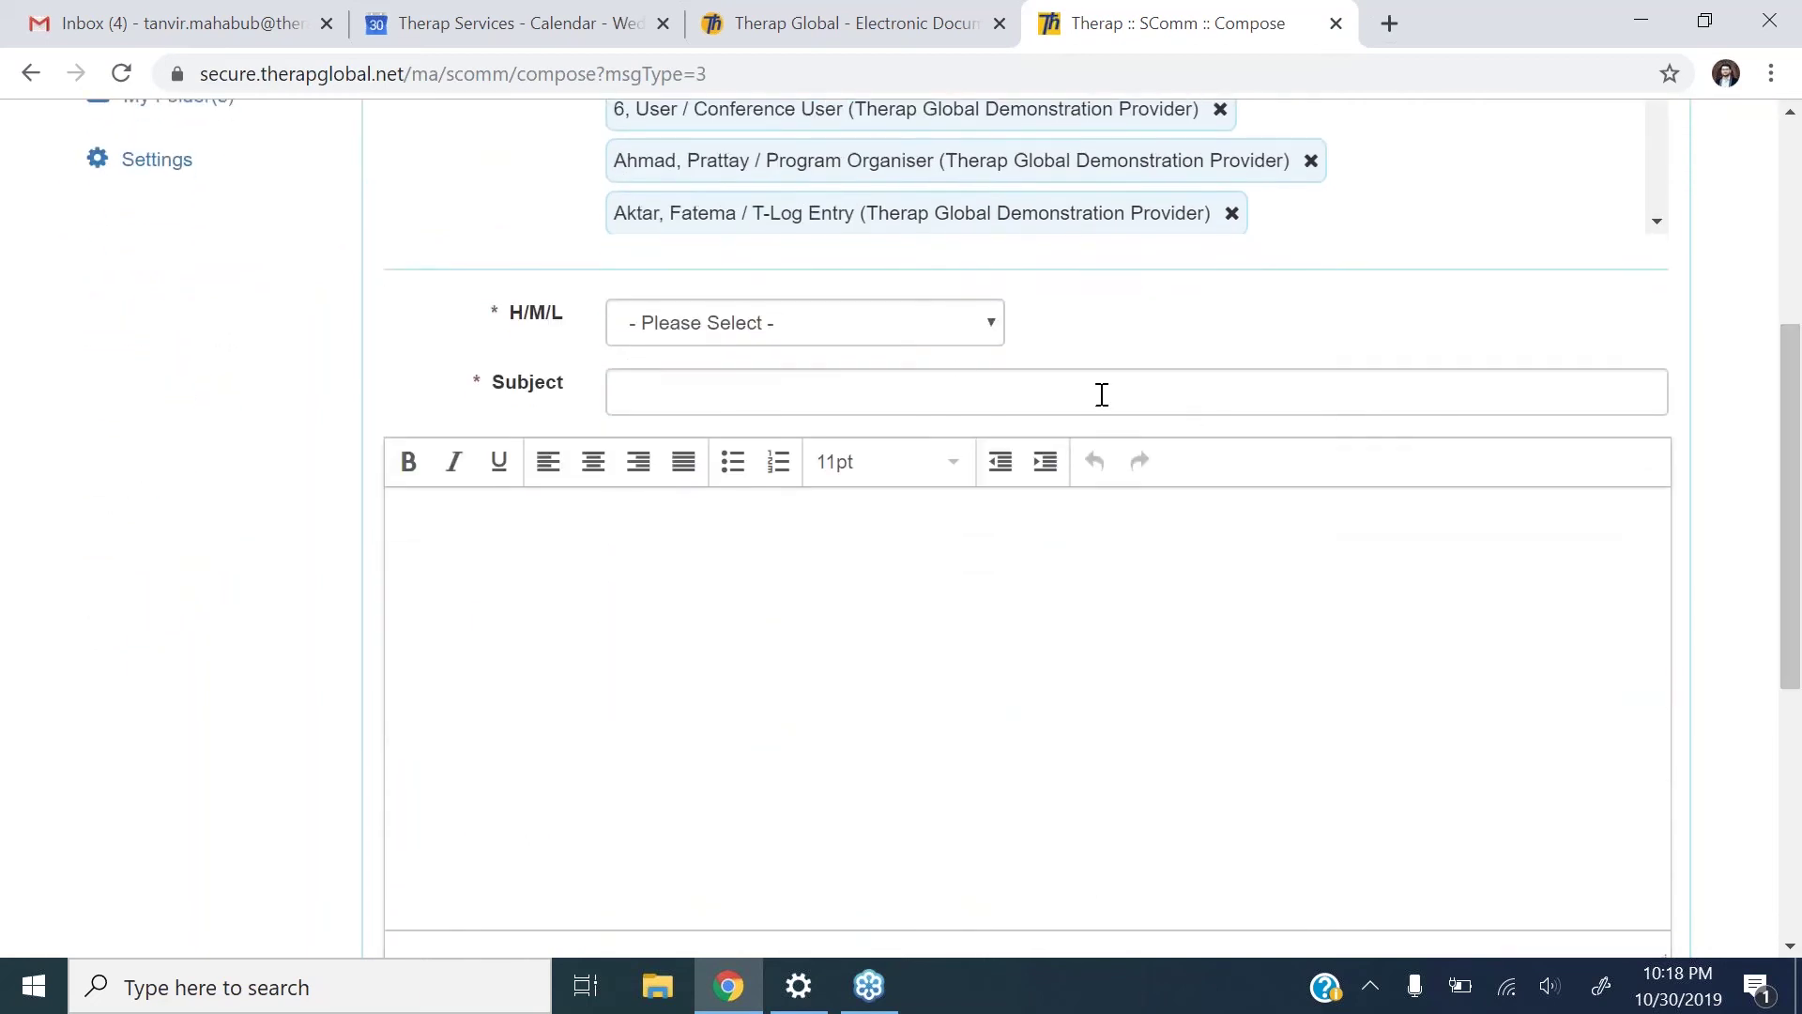
pyautogui.click(982, 324)
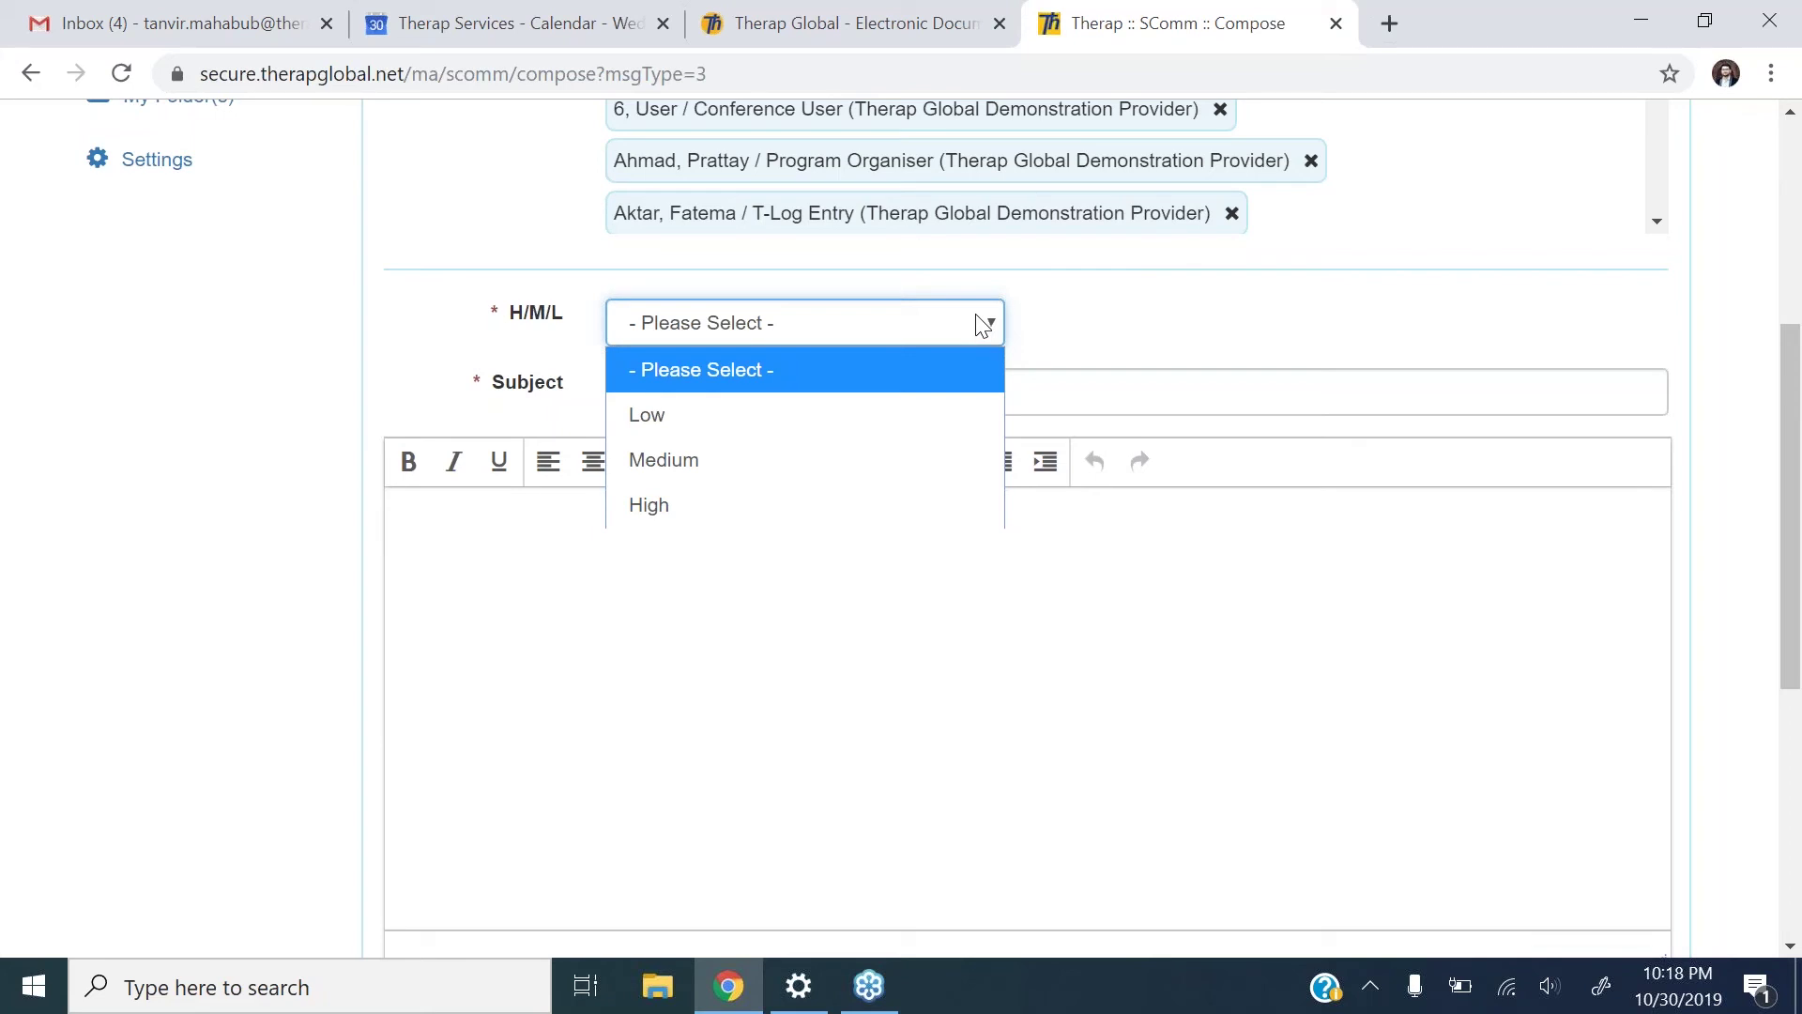
pyautogui.click(770, 469)
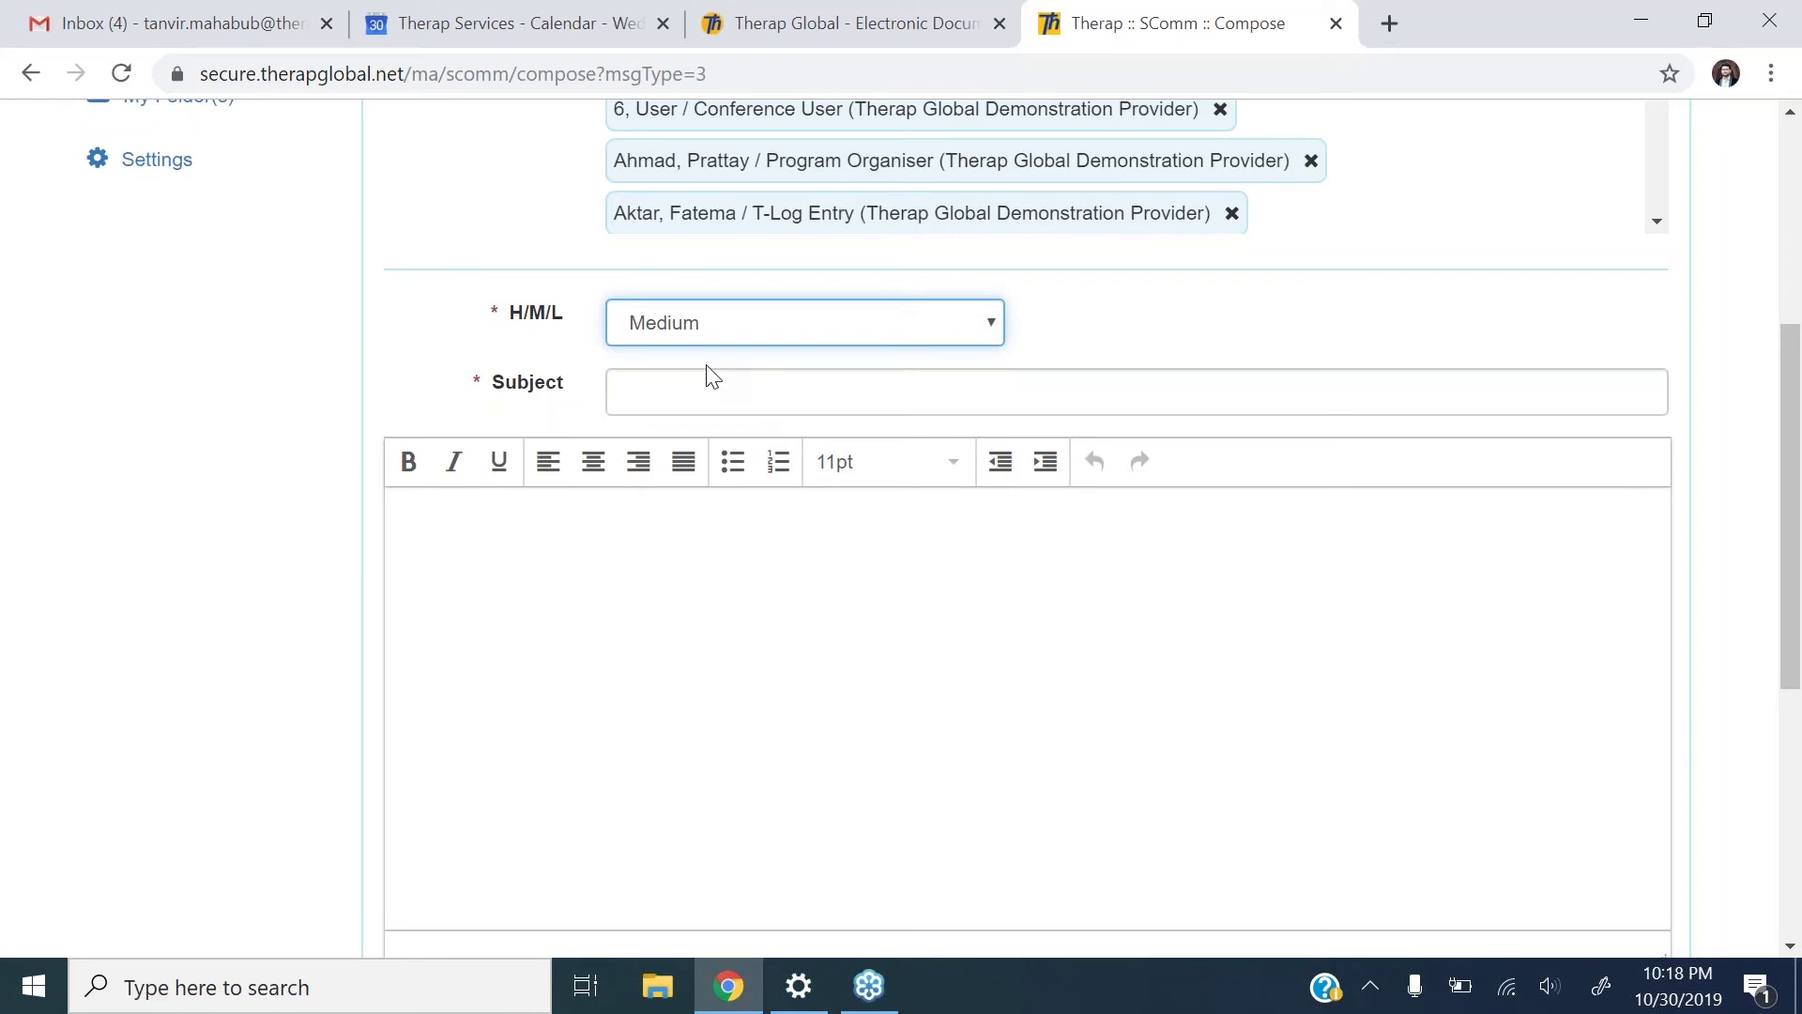
pyautogui.click(683, 392)
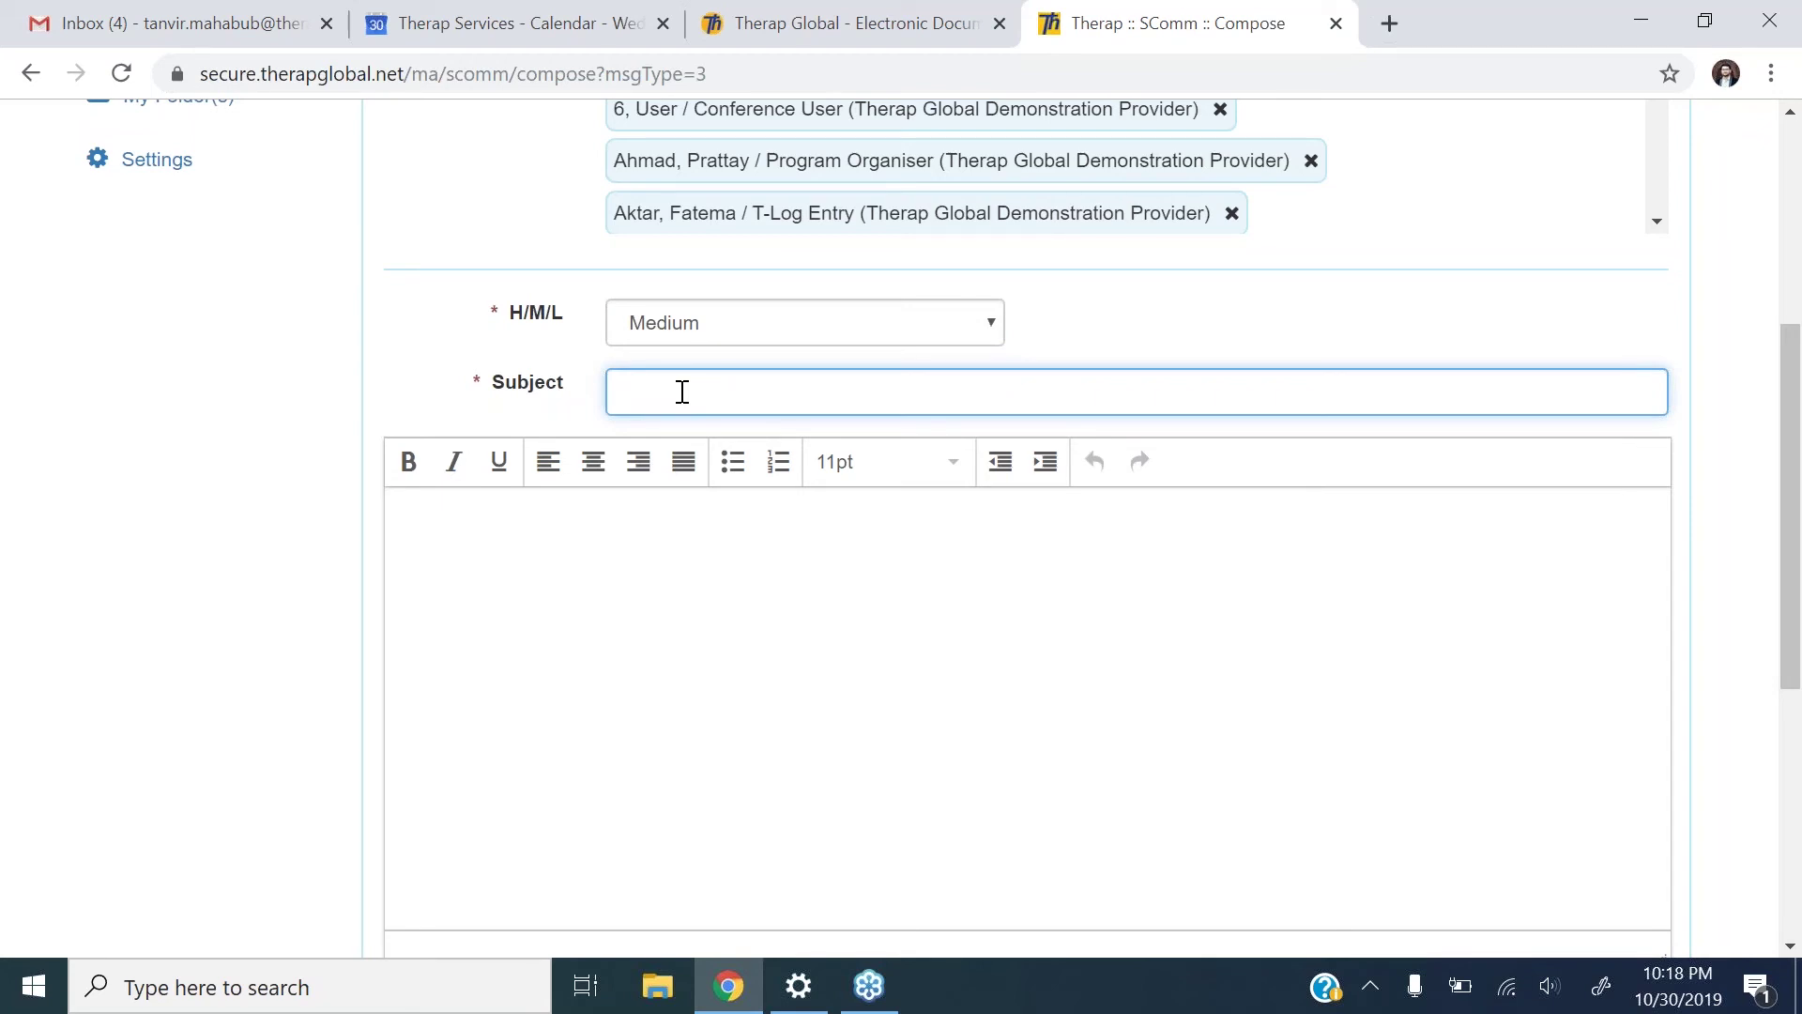
pyautogui.write('Meeting')
# Write the message body "We are going to have a teachers meeting on 07 November at 3 pm.".
pyautogui.click(500, 546)
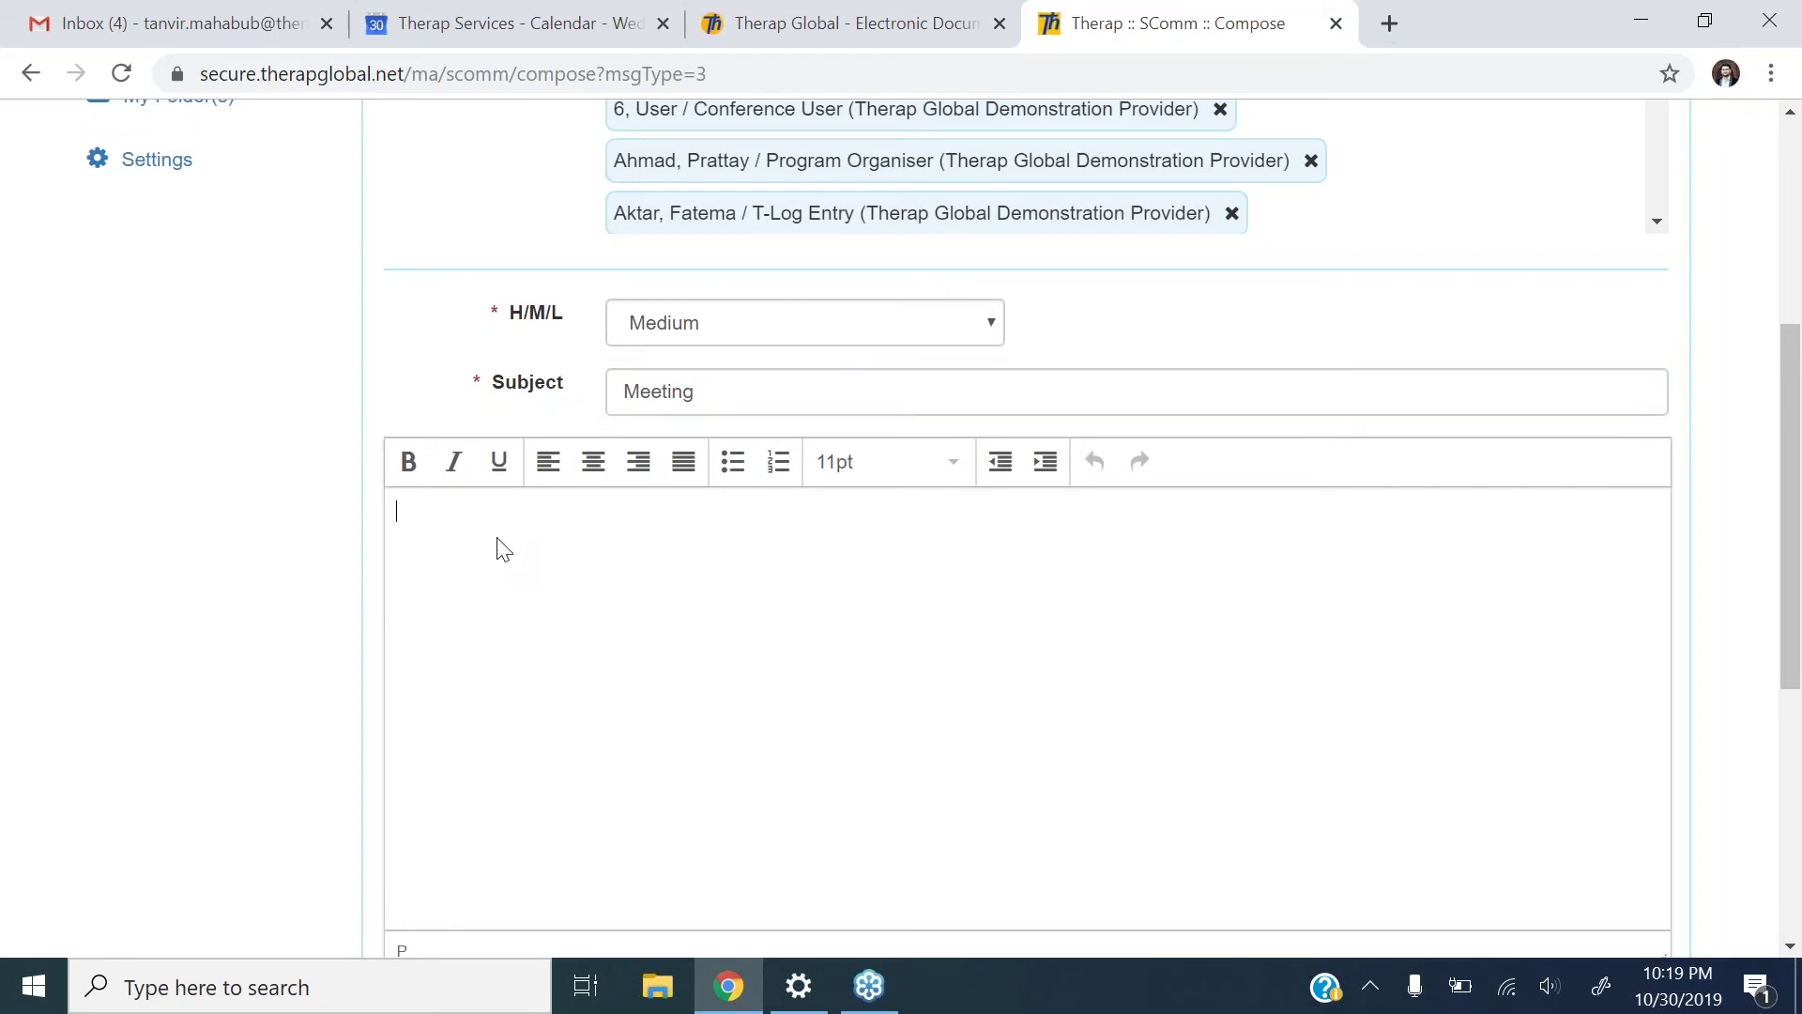
pyautogui.moveTo(1791, 435); pyautogui.dragTo(1789, 543)
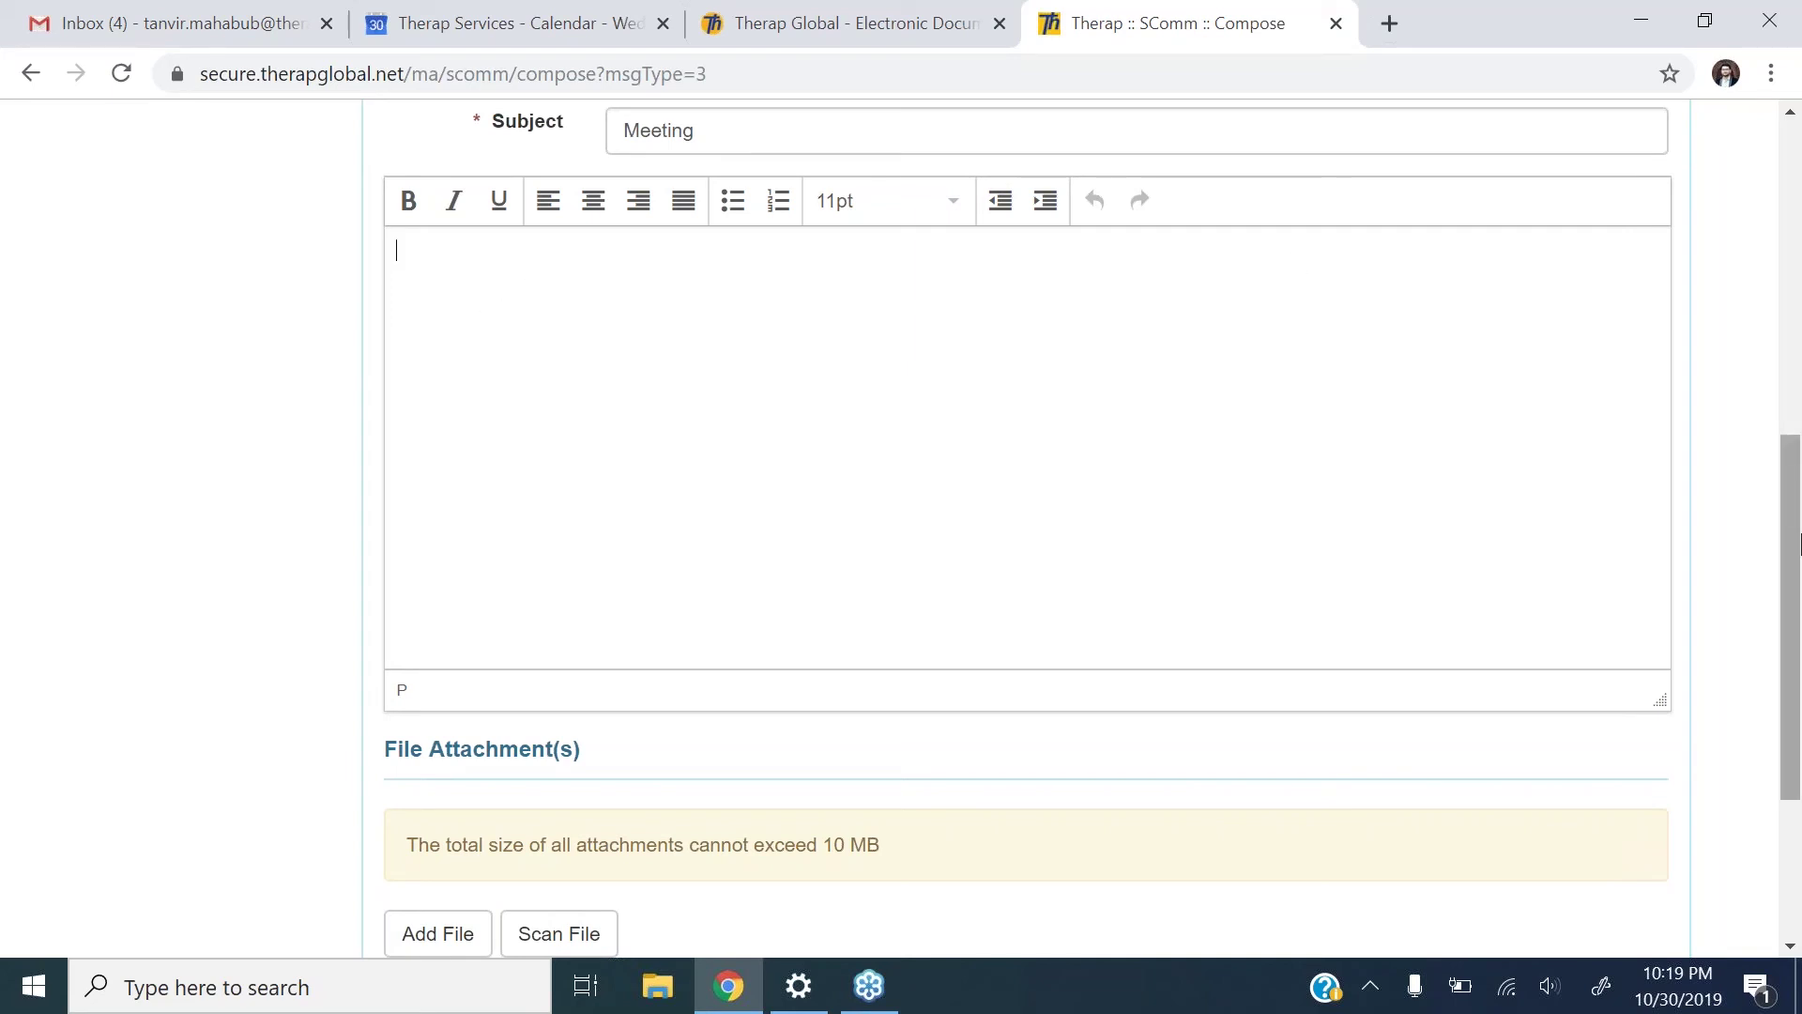
pyautogui.moveTo(1798, 542); pyautogui.dragTo(1794, 478)
pyautogui.write('We')
pyautogui.write('are goint')
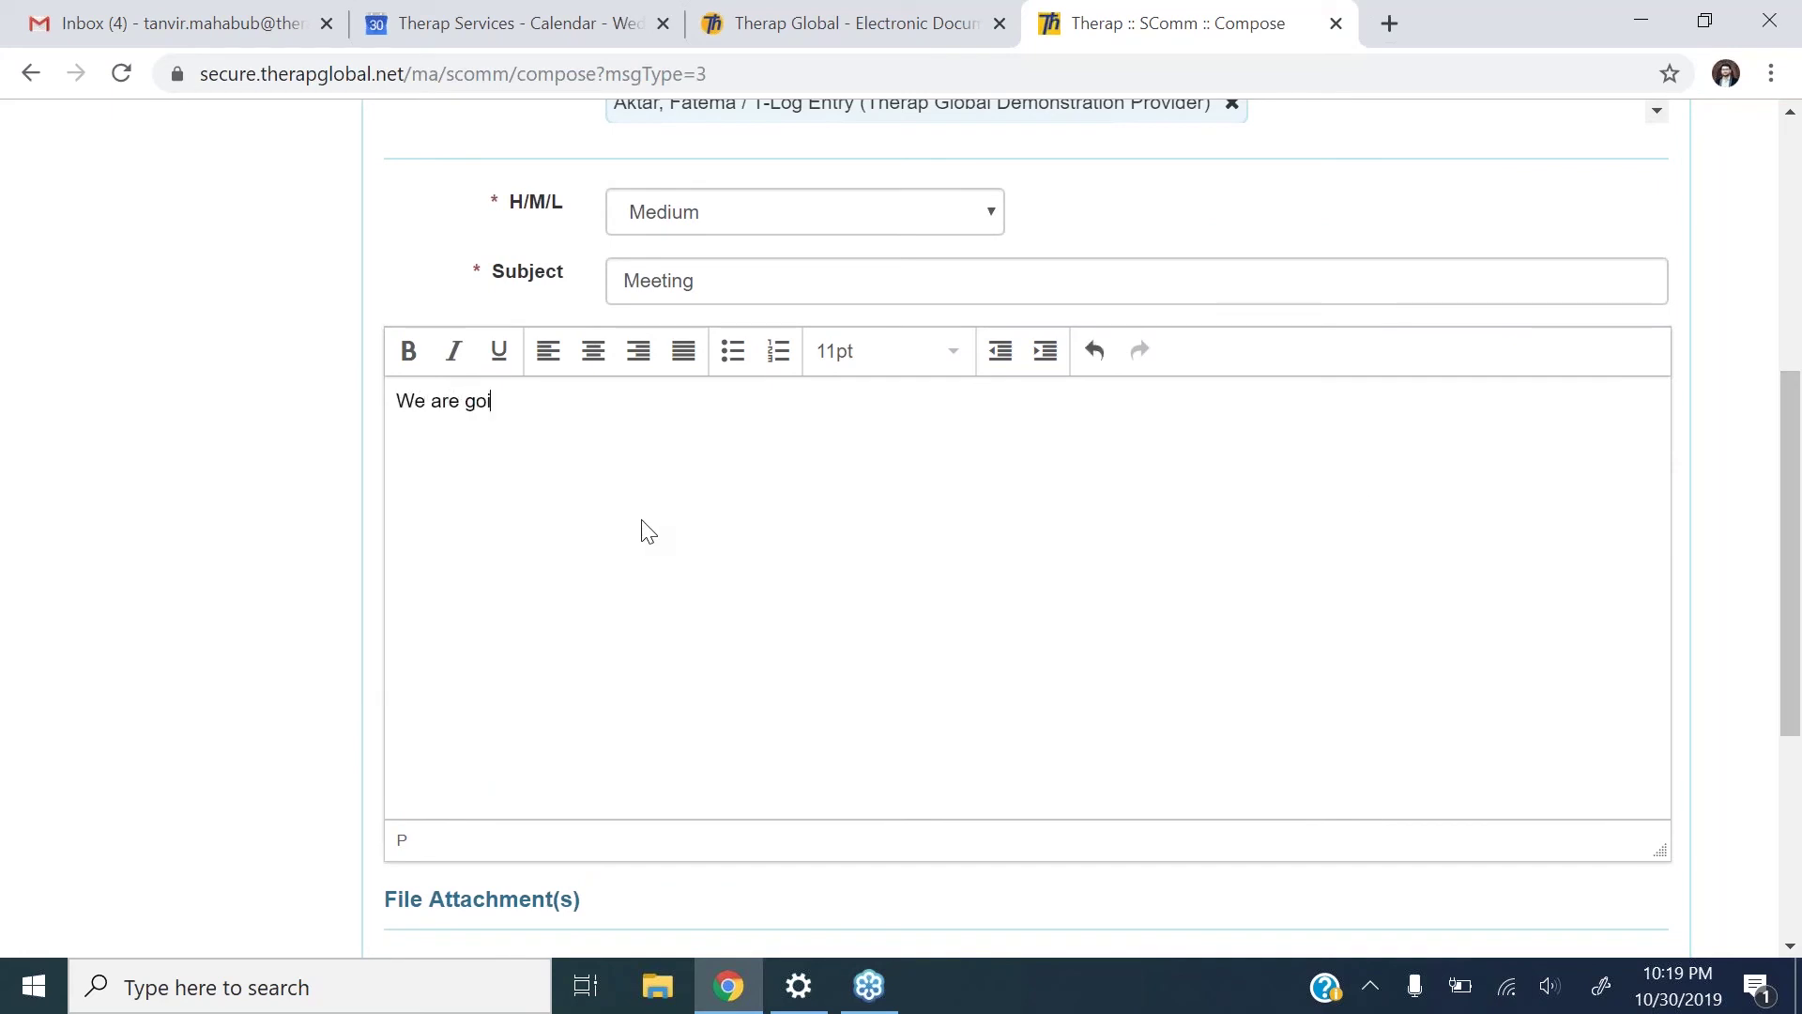
pyautogui.press('BackSpace')
pyautogui.press('BackSpace')
pyautogui.write('g to have a teachers meetinf')
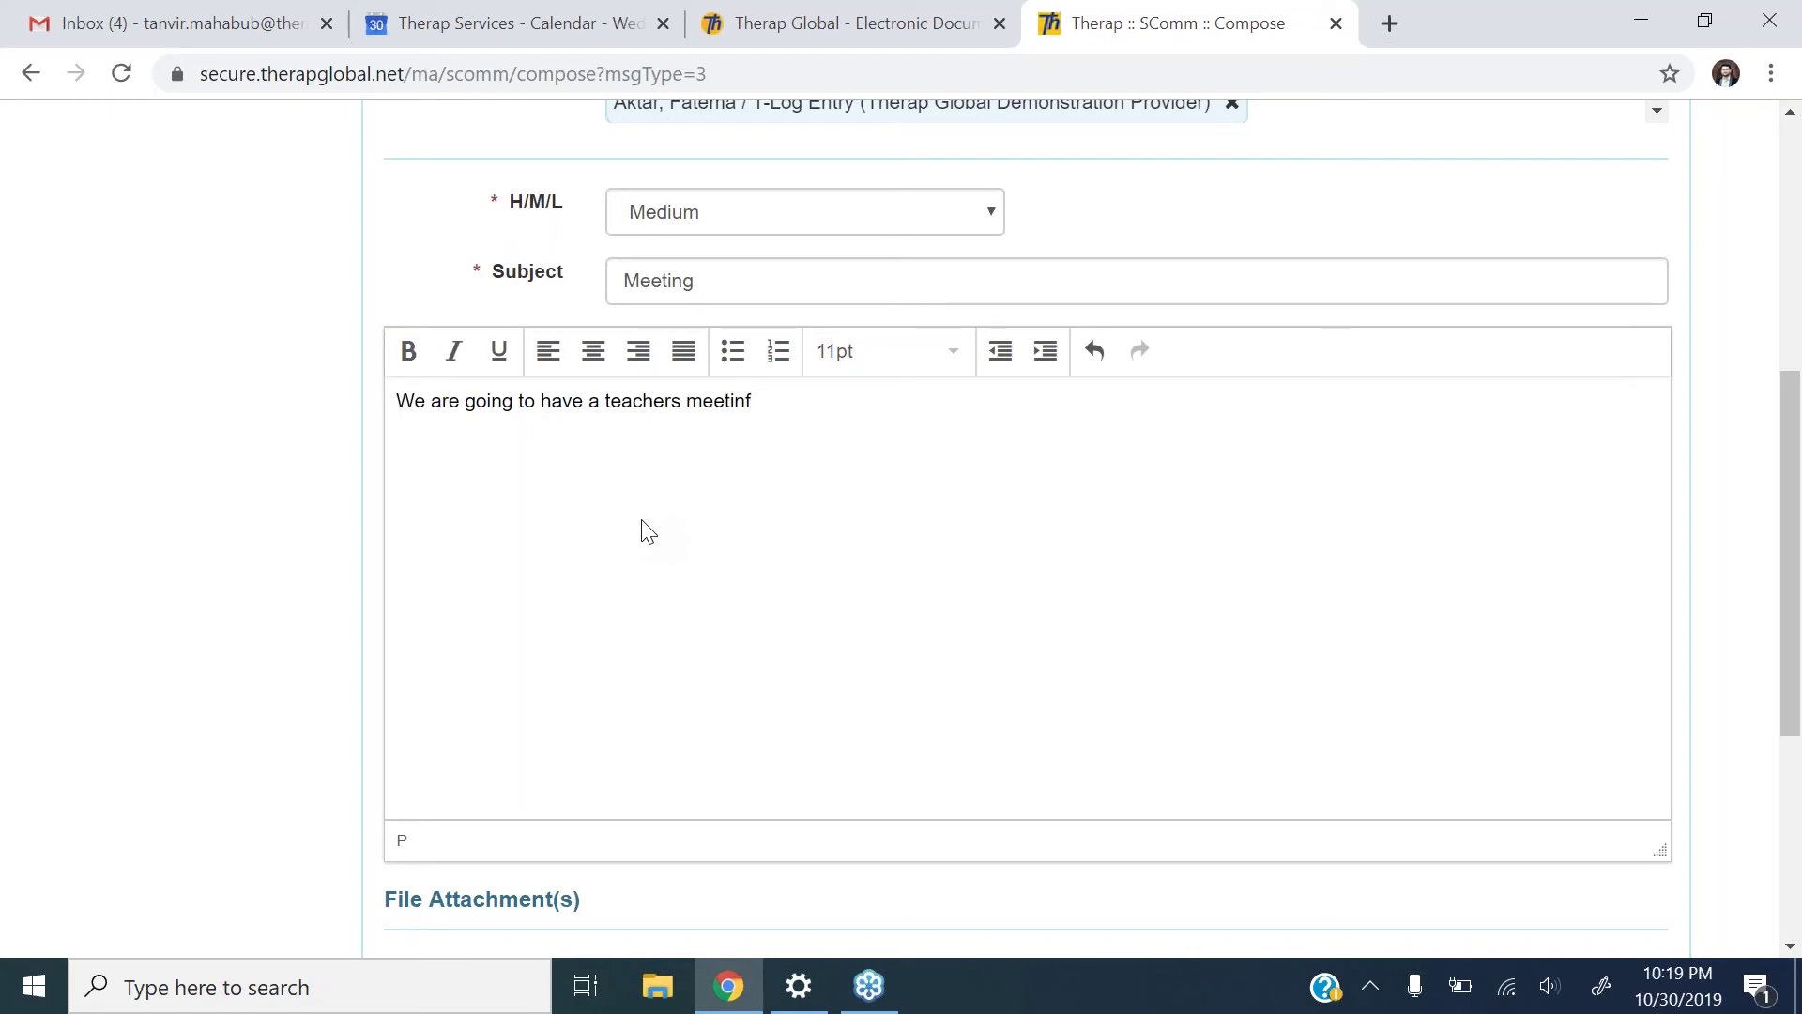
pyautogui.press('BackSpace')
pyautogui.write('g on 07 November at')
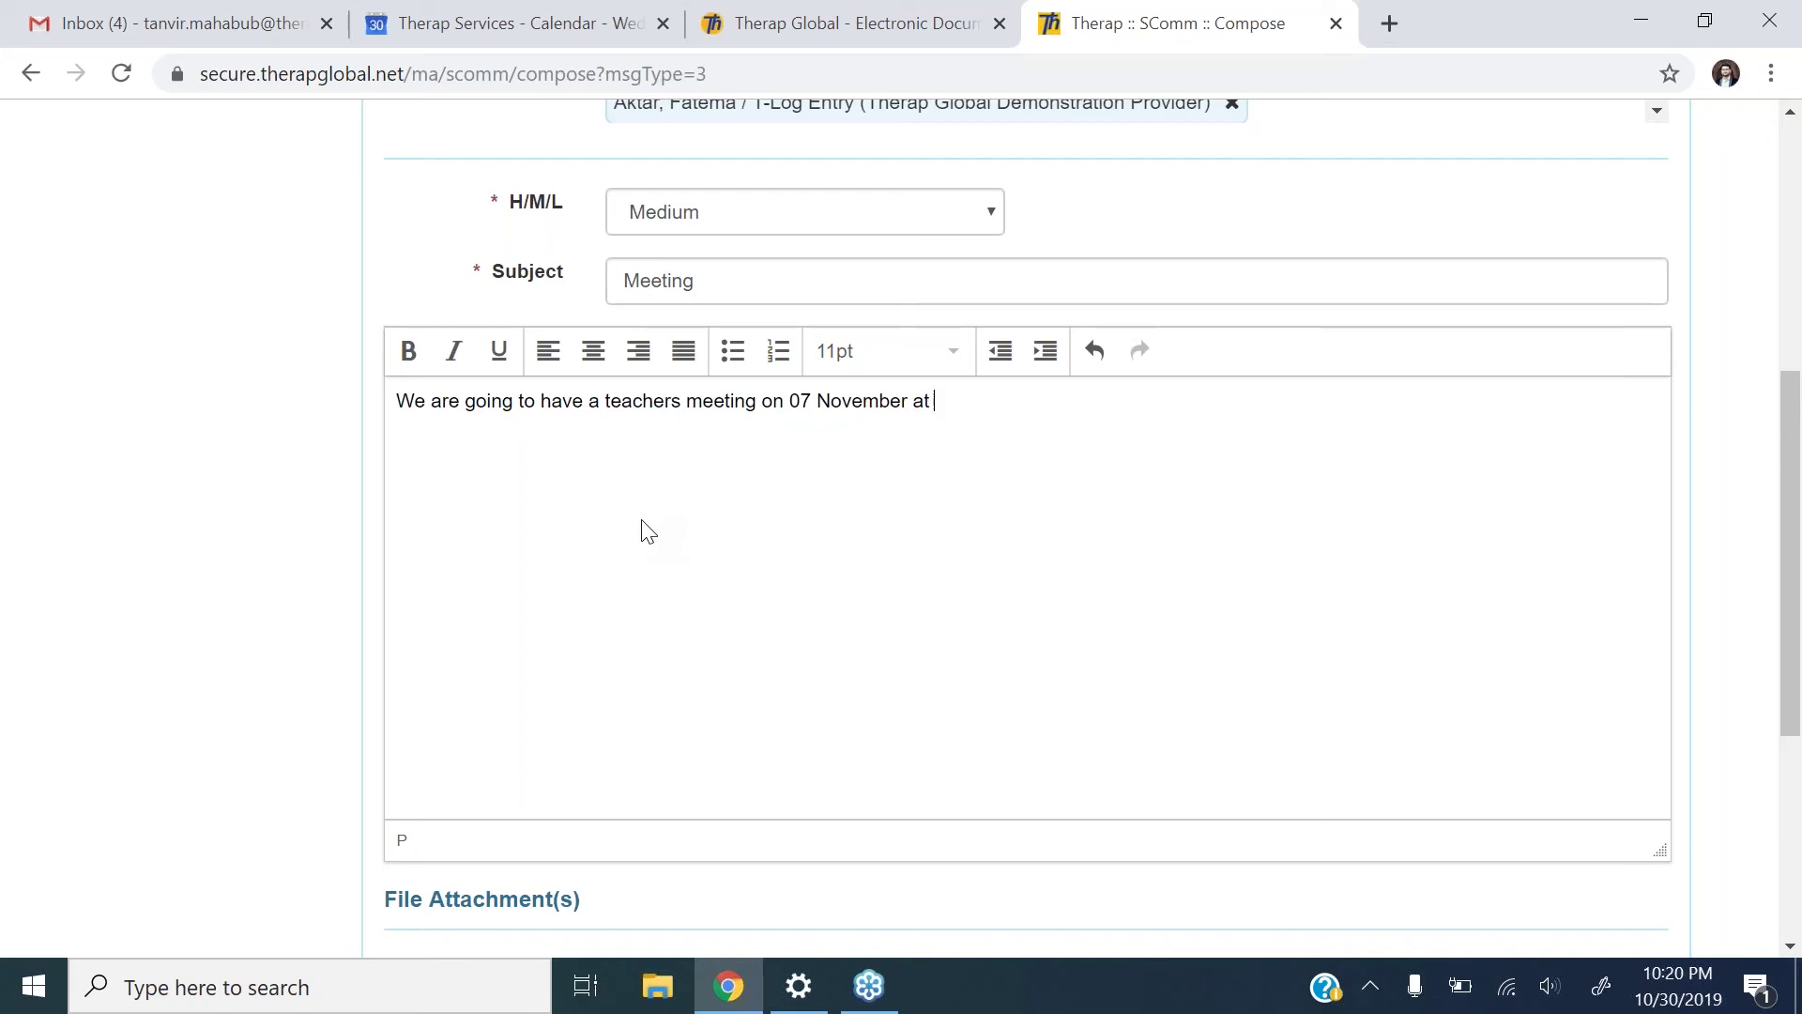
pyautogui.write(' 3 pm.')
# Start adding a file attachment, browse for a file on the computer, and cancel adding it.
pyautogui.scroll(-2, 363, 475)
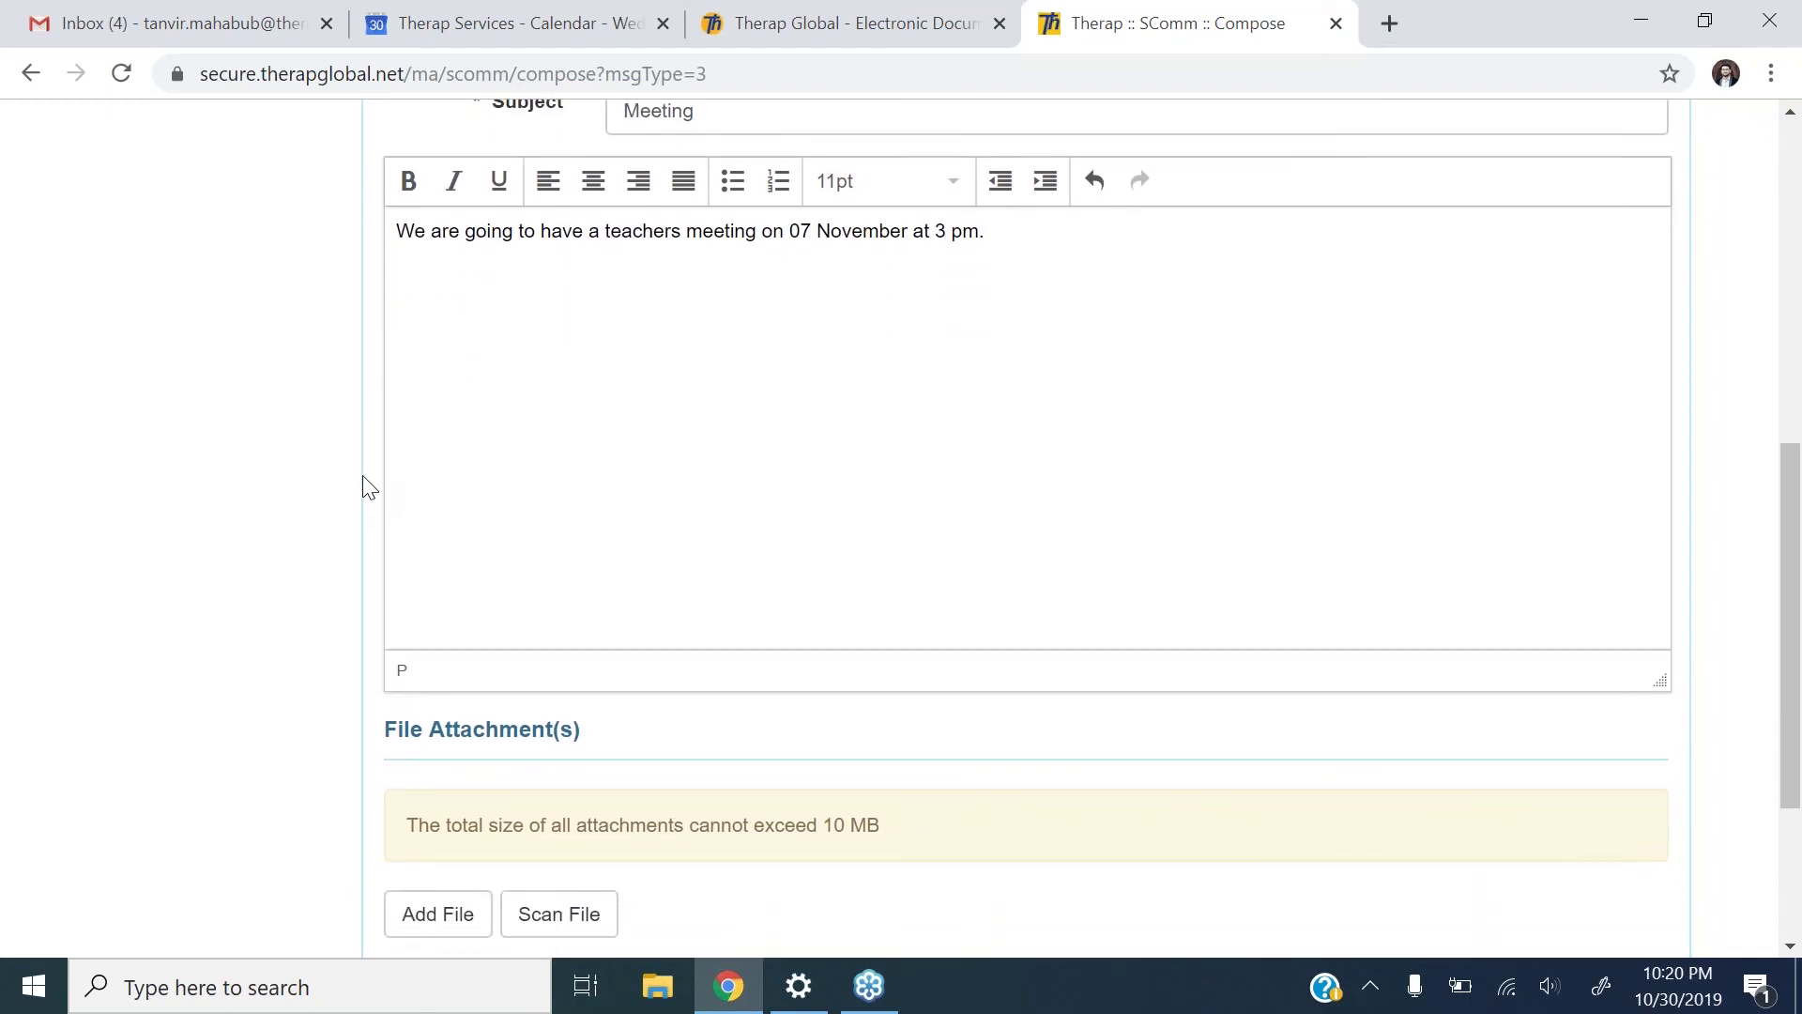
pyautogui.scroll(-3, 362, 475)
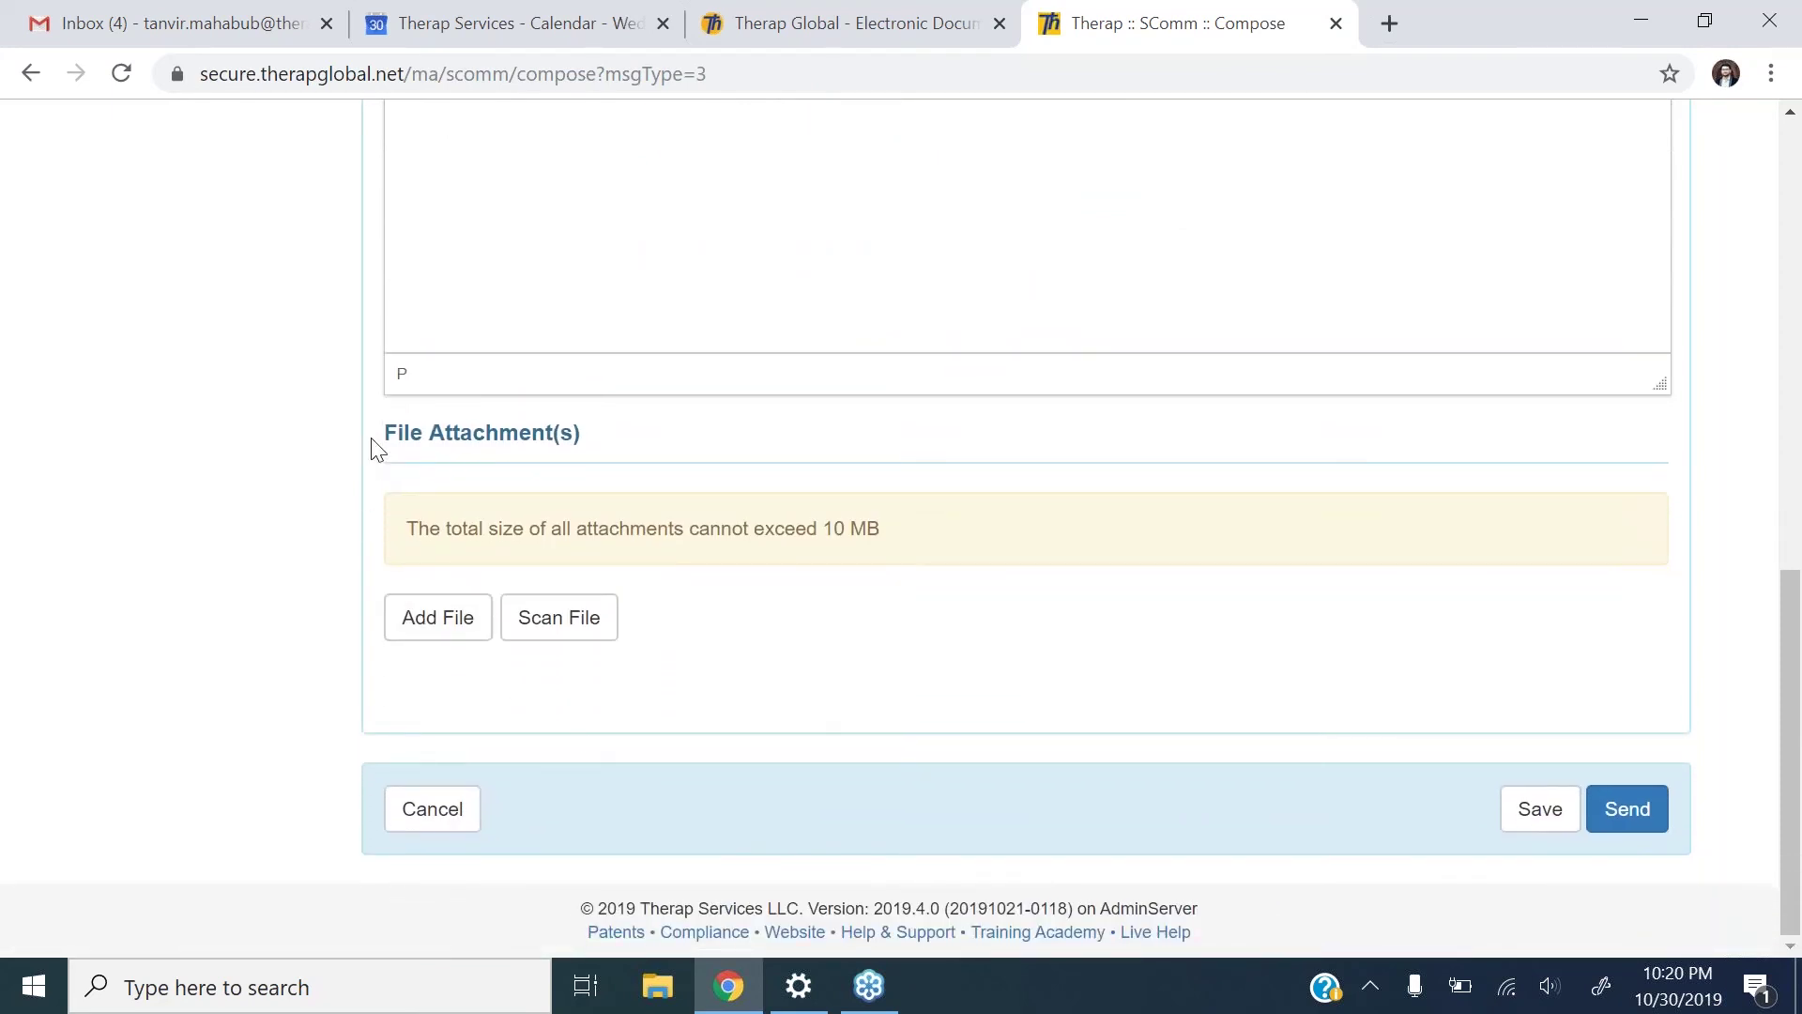
pyautogui.click(443, 637)
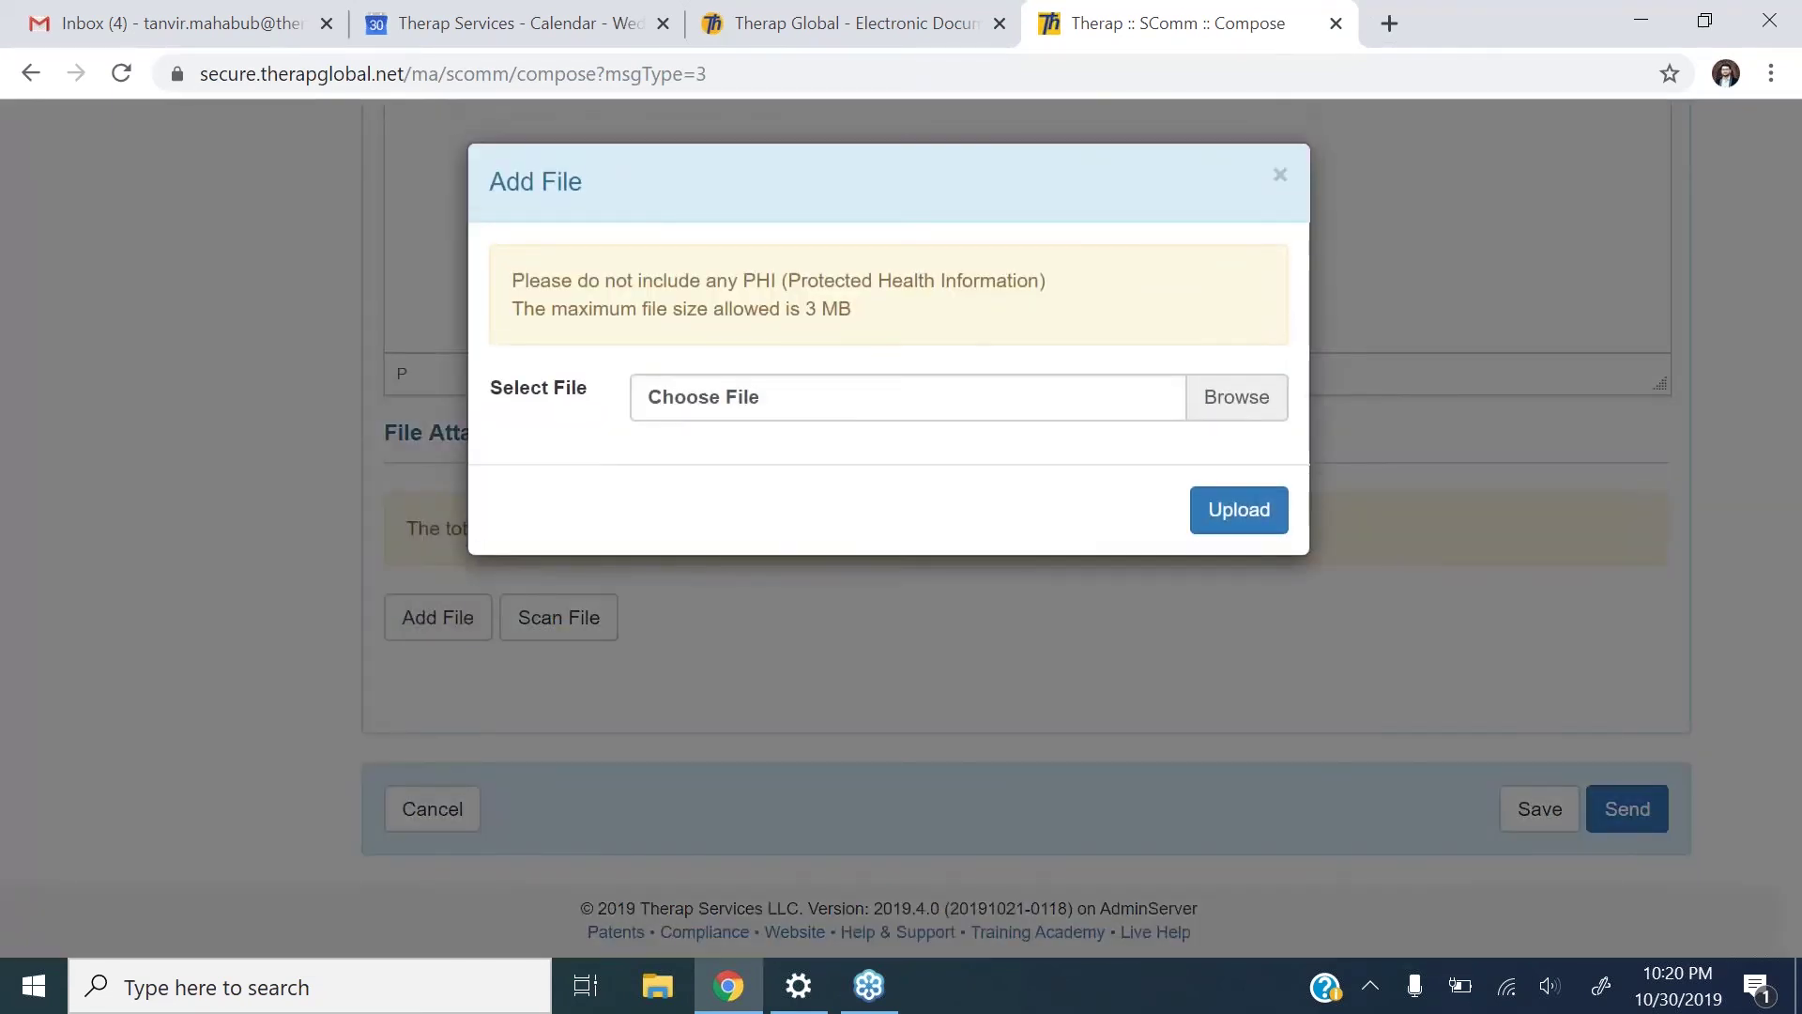
pyautogui.click(1237, 396)
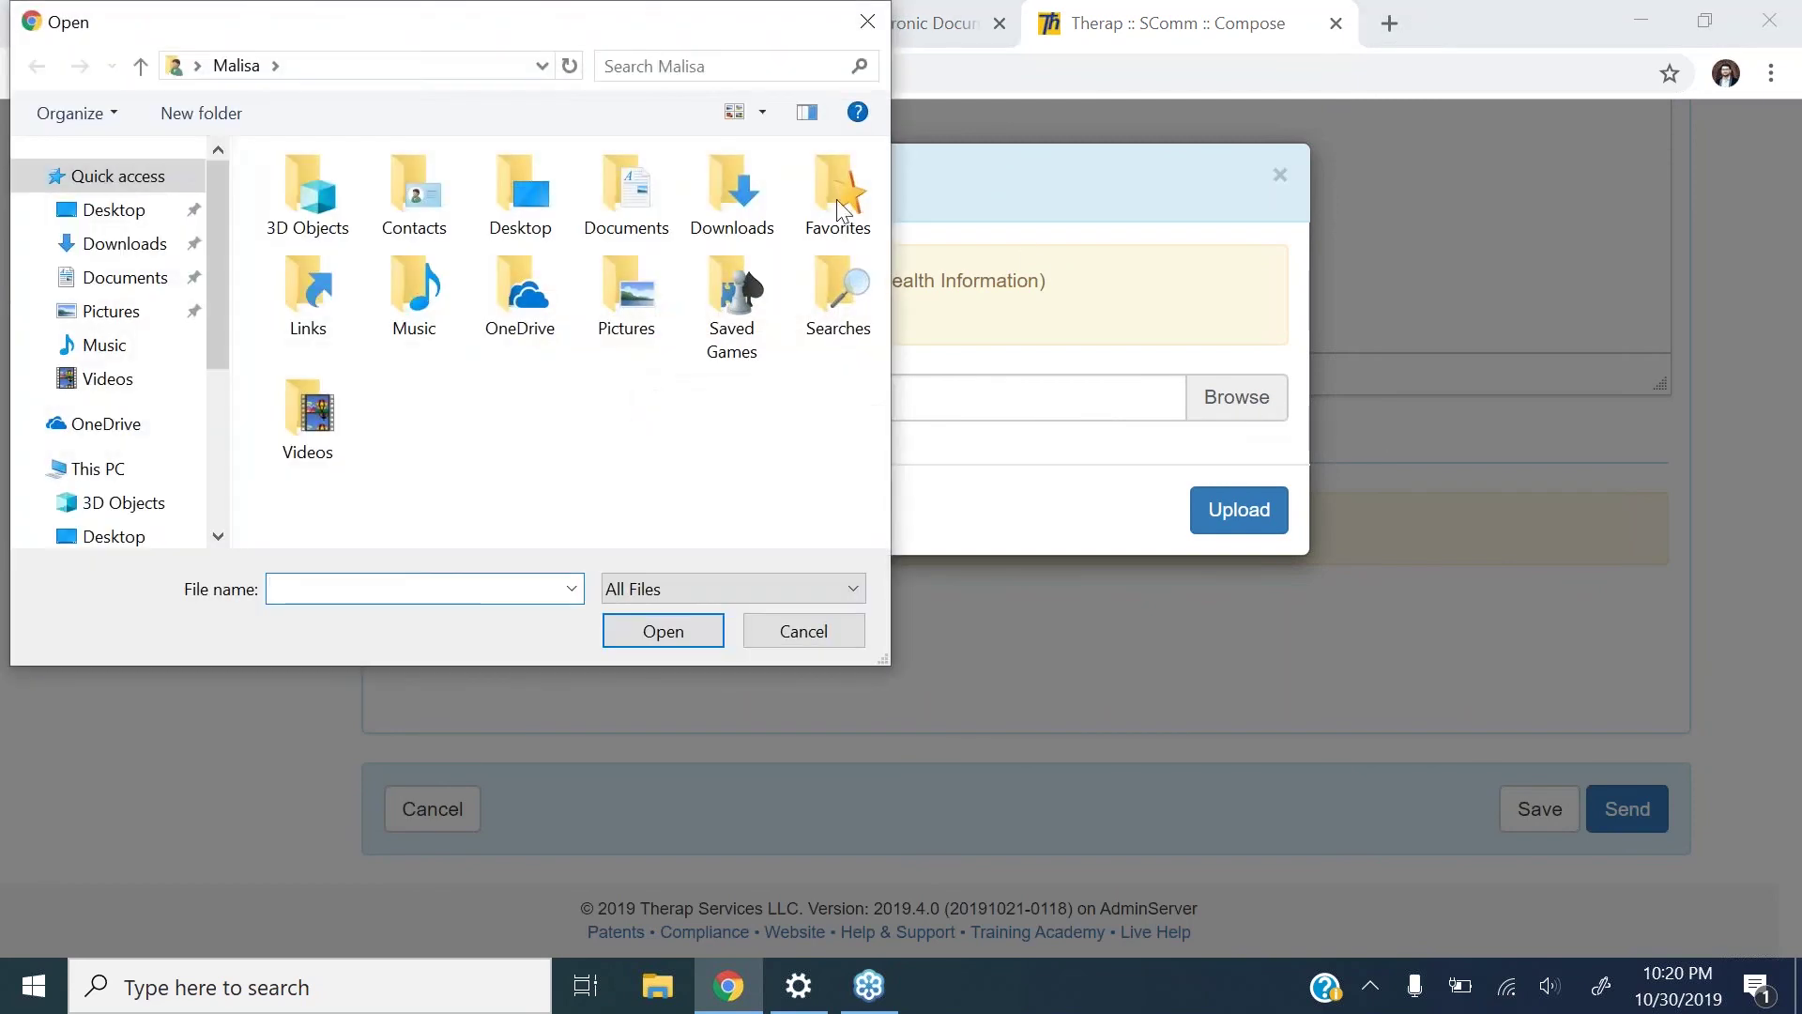
pyautogui.click(869, 19)
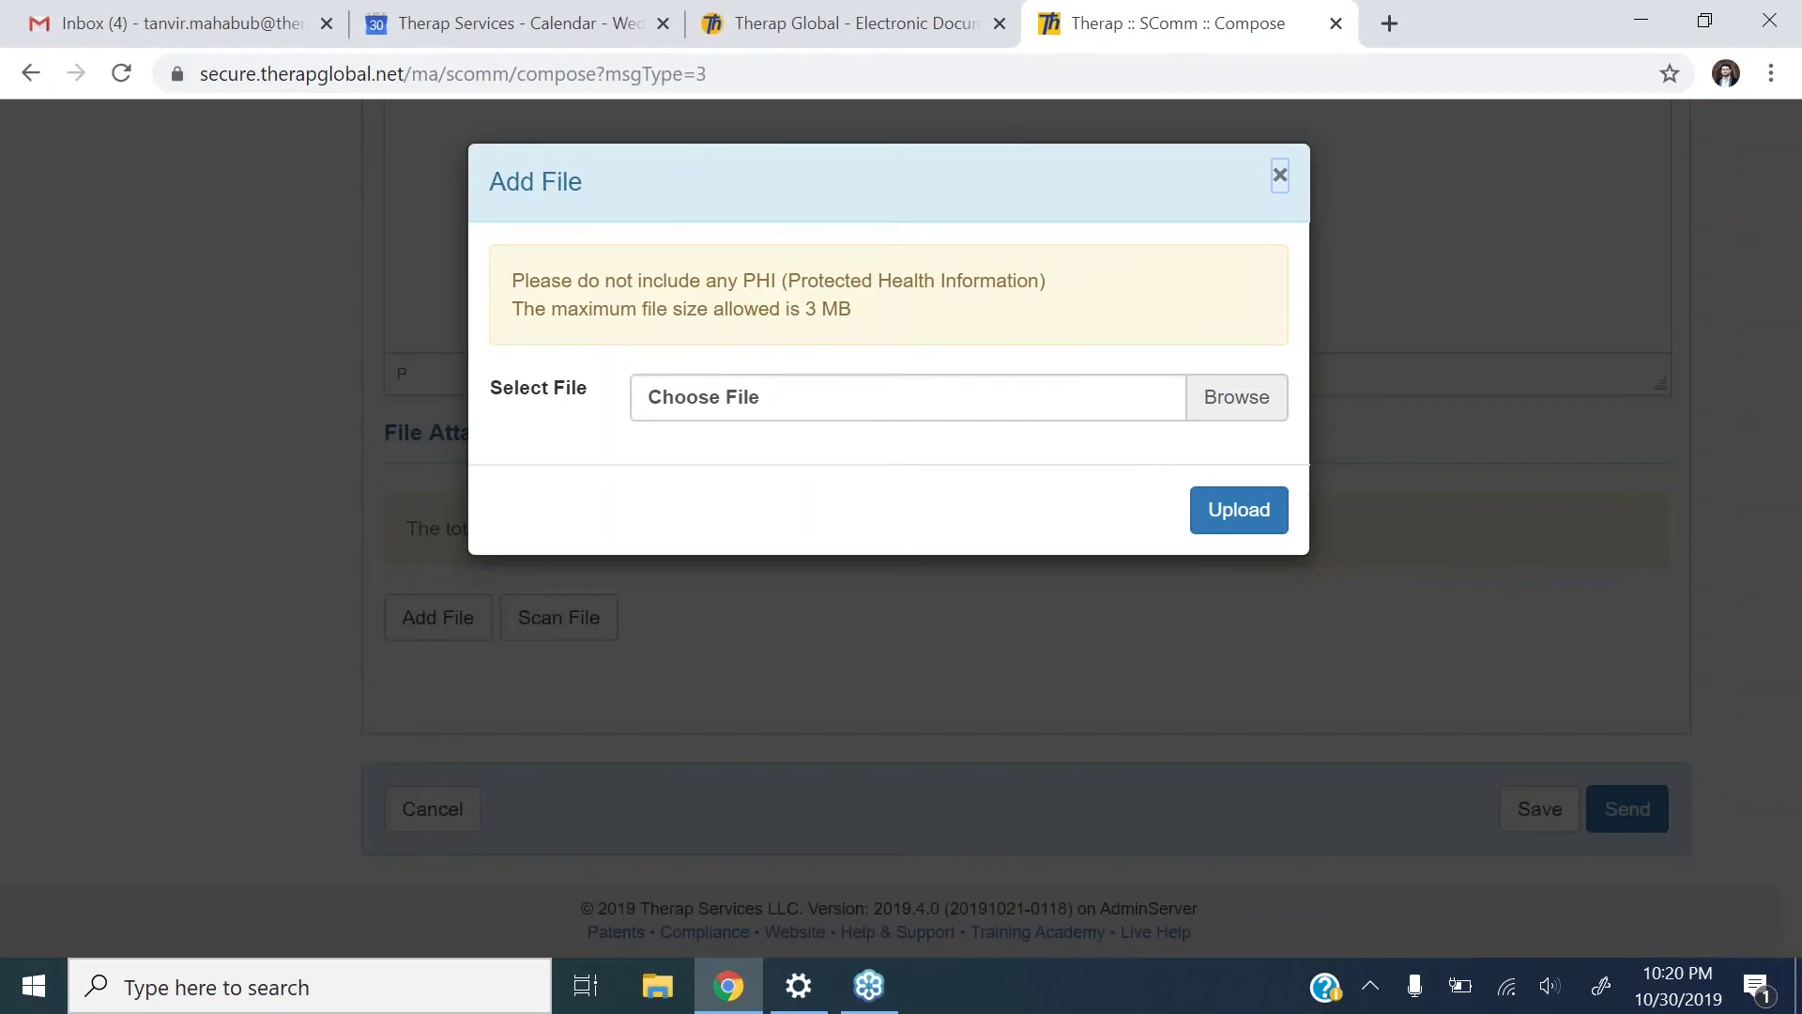
pyautogui.click(1279, 175)
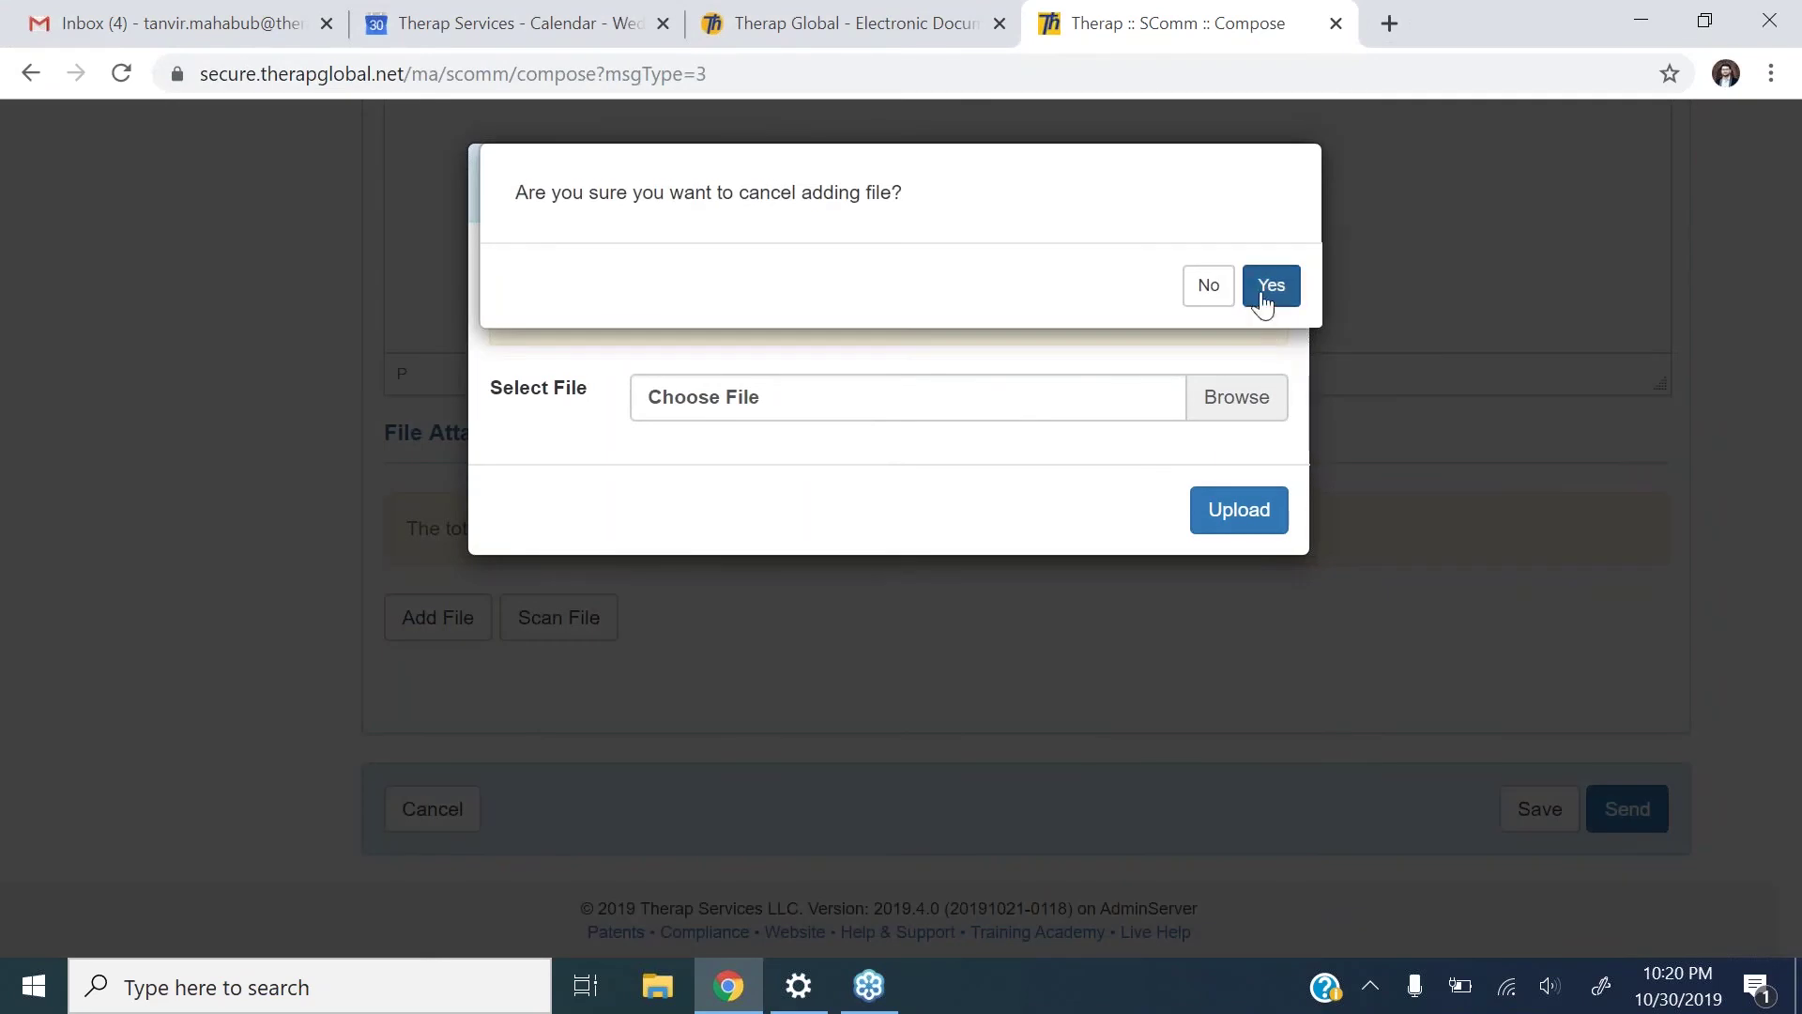
pyautogui.click(1271, 286)
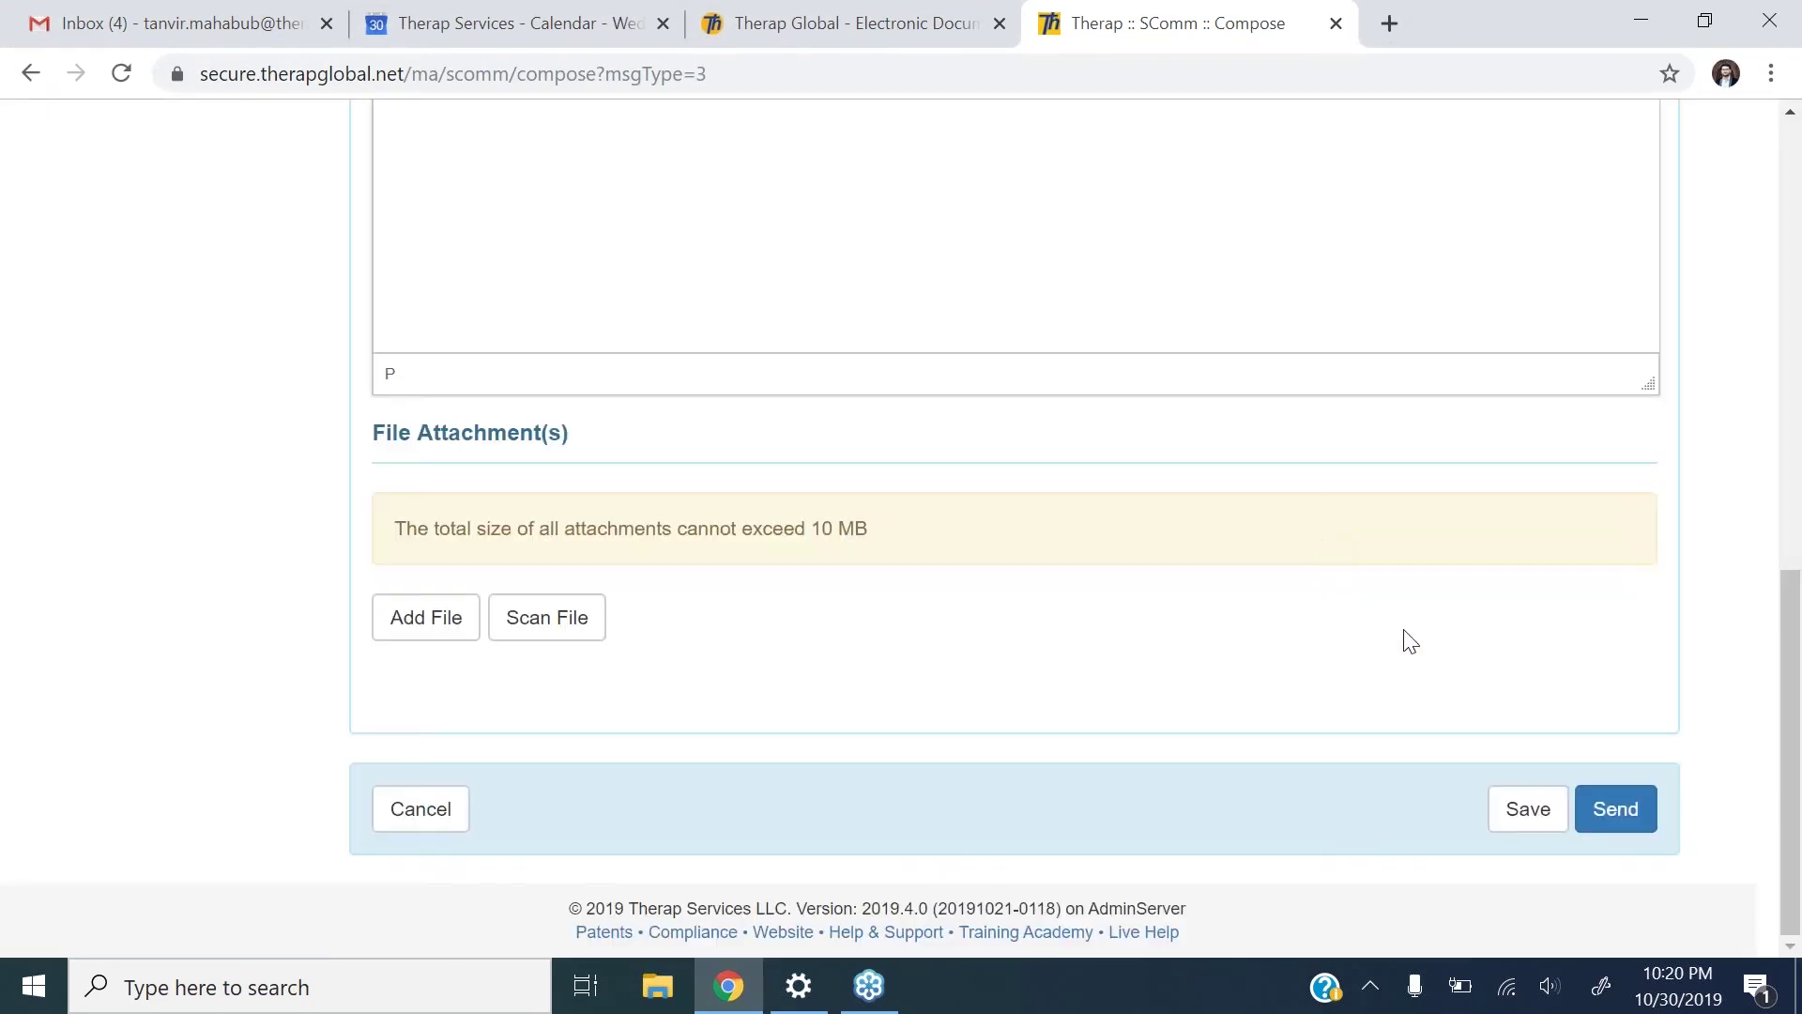
# Review the recipients, priority, subject and body of the Meeting message and send it.
pyautogui.moveTo(1798, 676); pyautogui.dragTo(1777, 282)
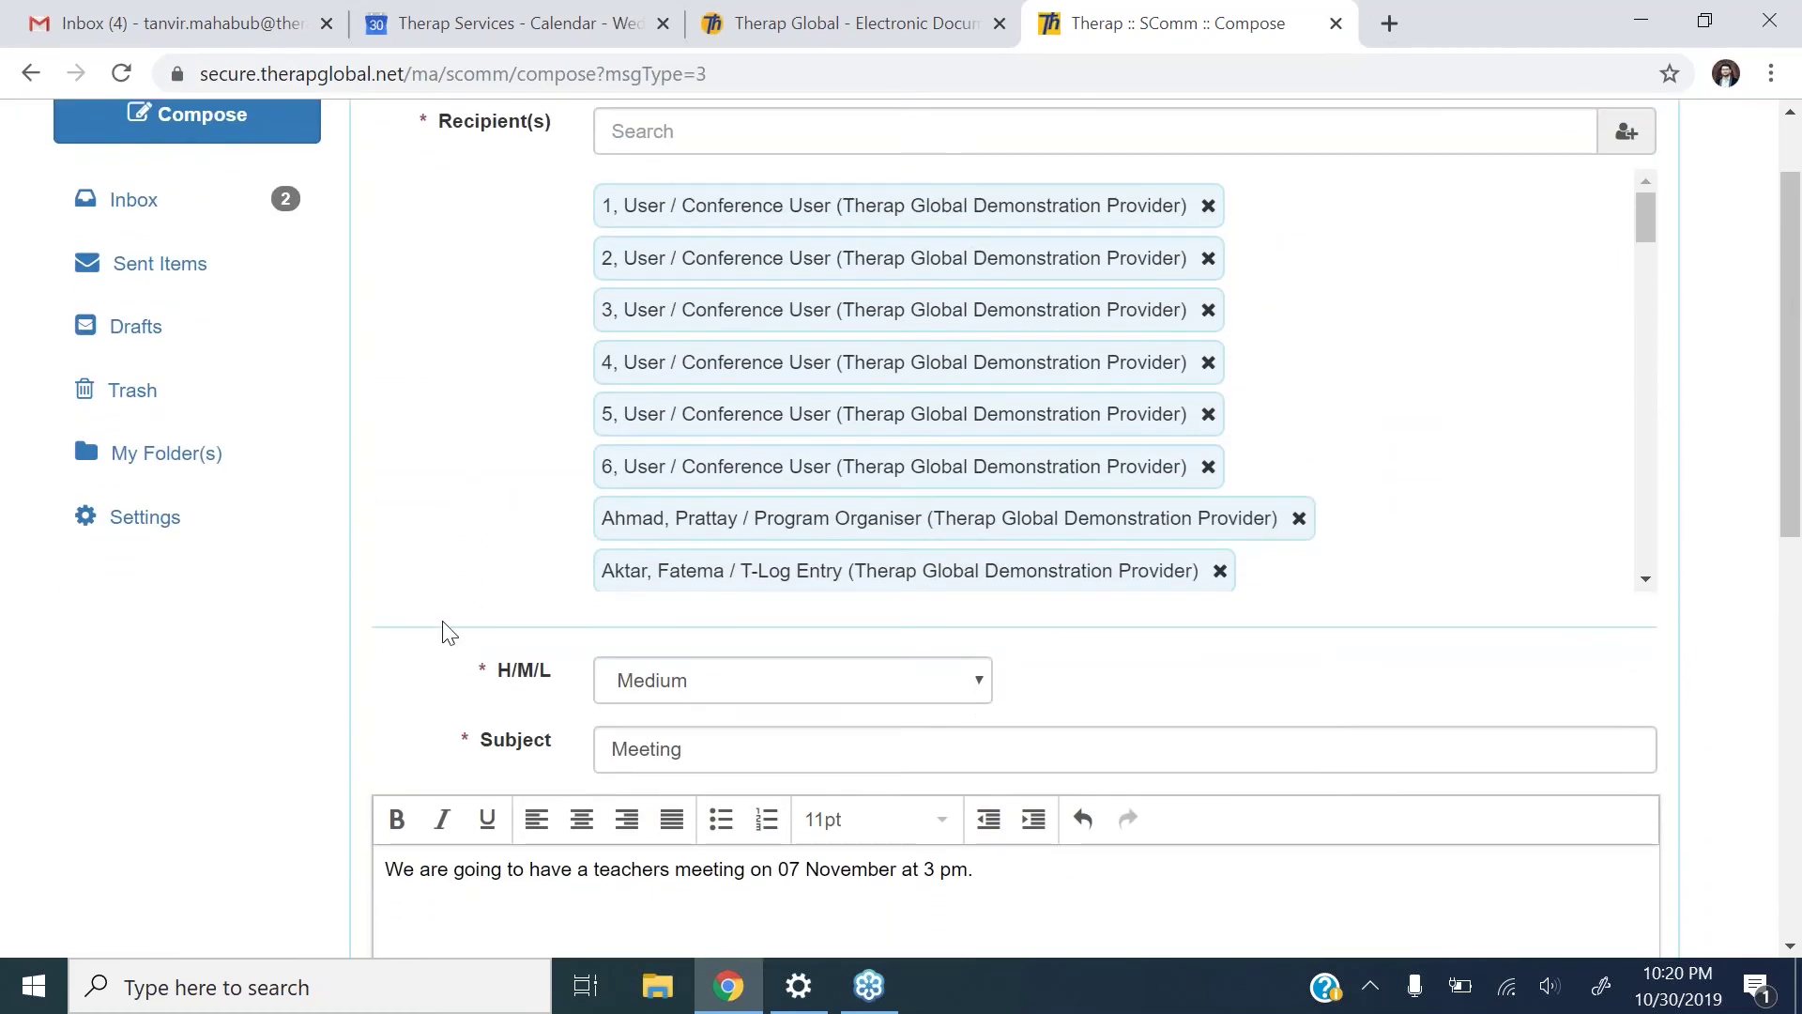
pyautogui.moveTo(1797, 480); pyautogui.dragTo(1797, 663)
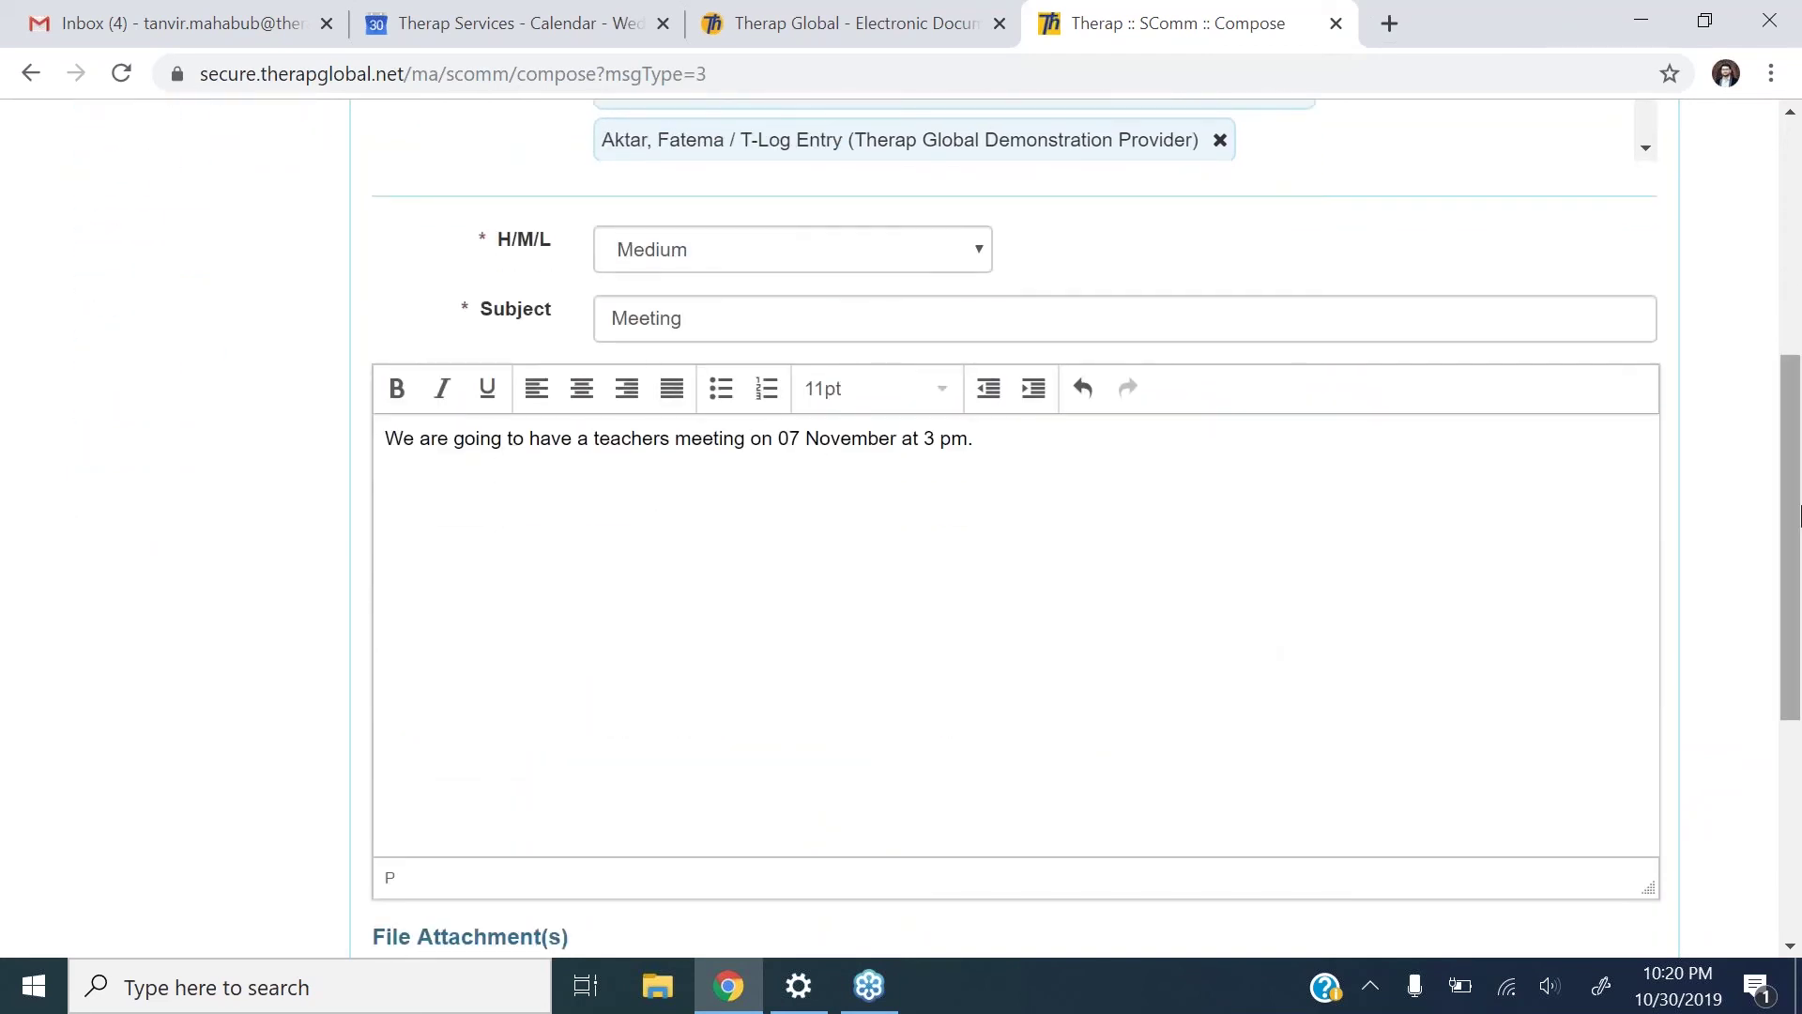
pyautogui.moveTo(1797, 511); pyautogui.dragTo(1798, 725)
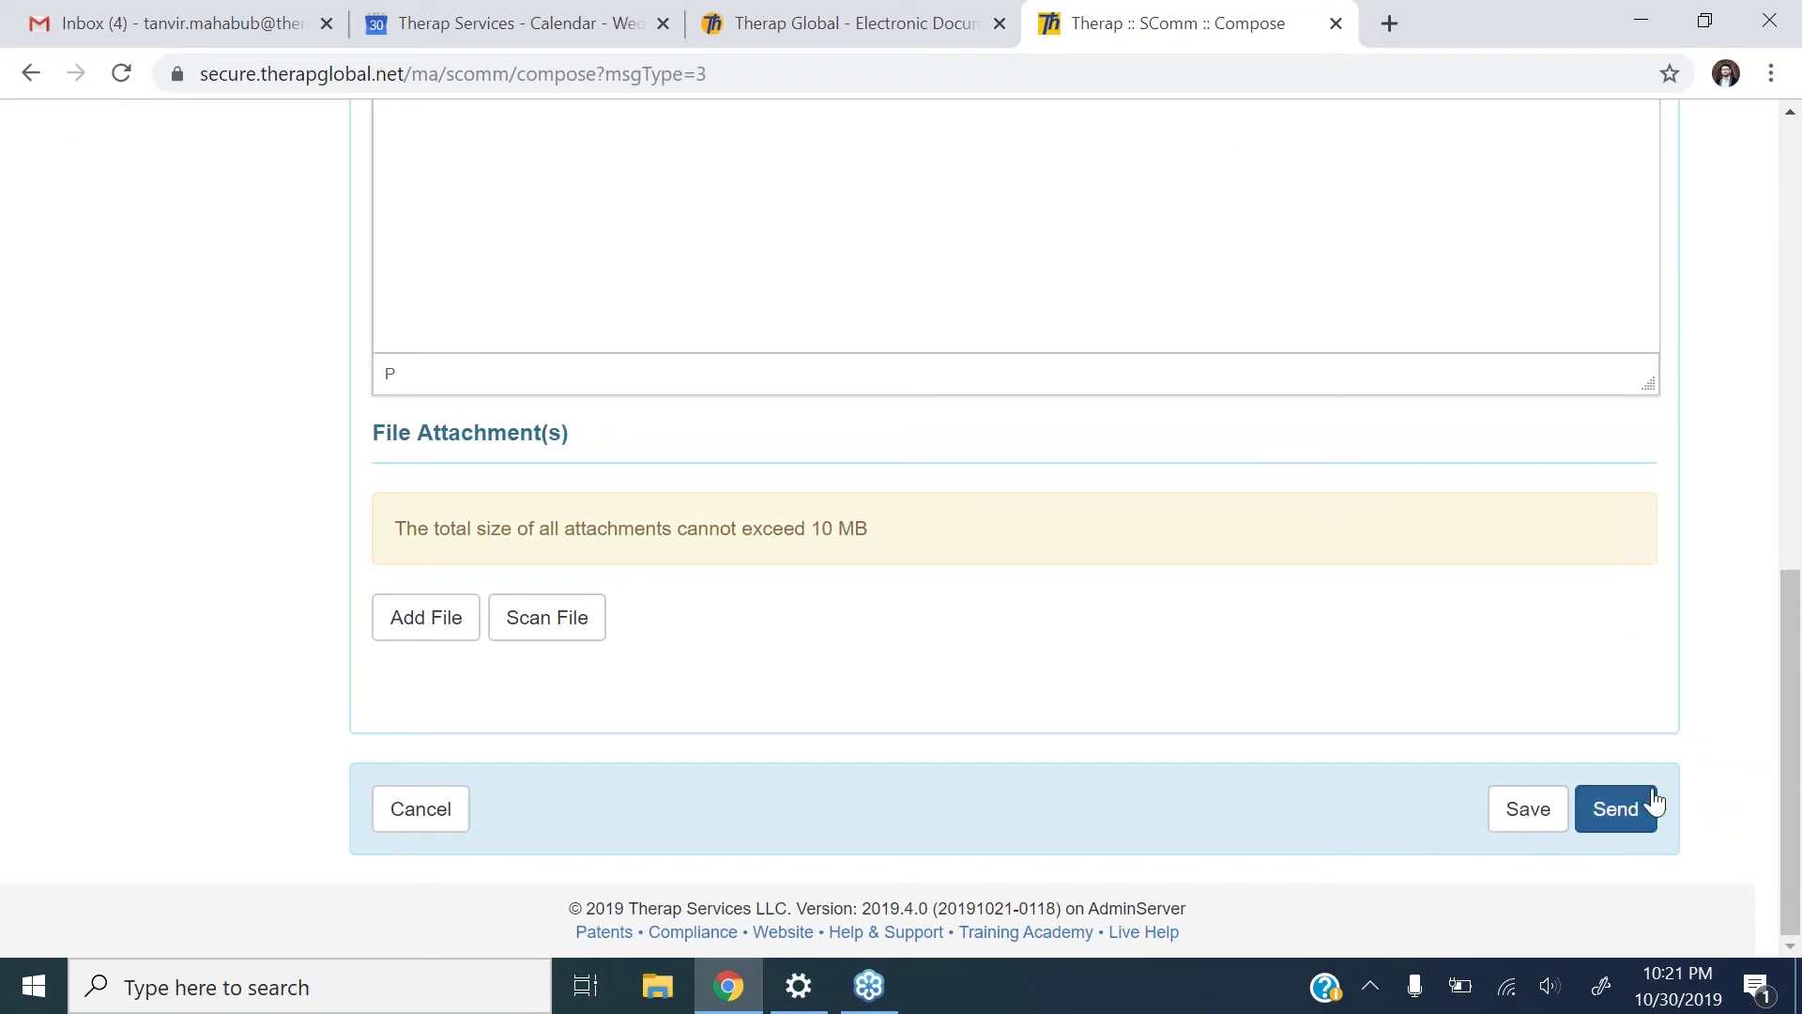
pyautogui.moveTo(1793, 728); pyautogui.dragTo(1796, 280)
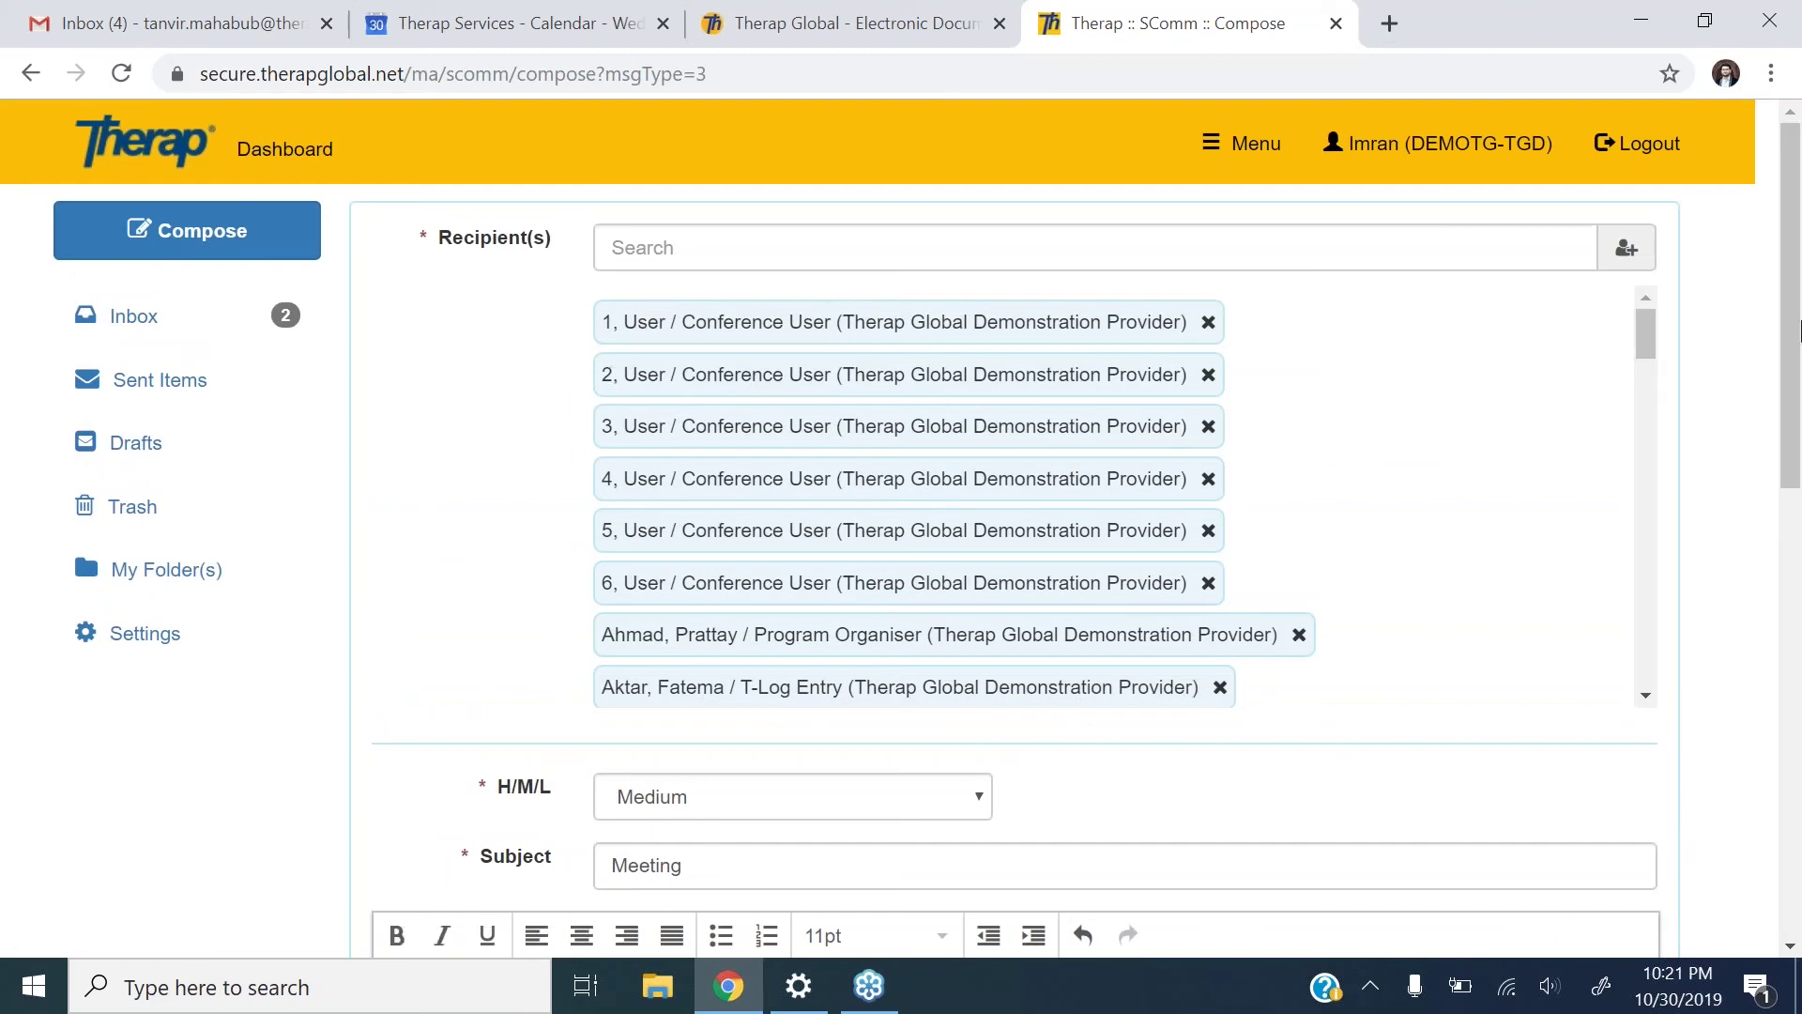
pyautogui.moveTo(1791, 356); pyautogui.dragTo(1768, 824)
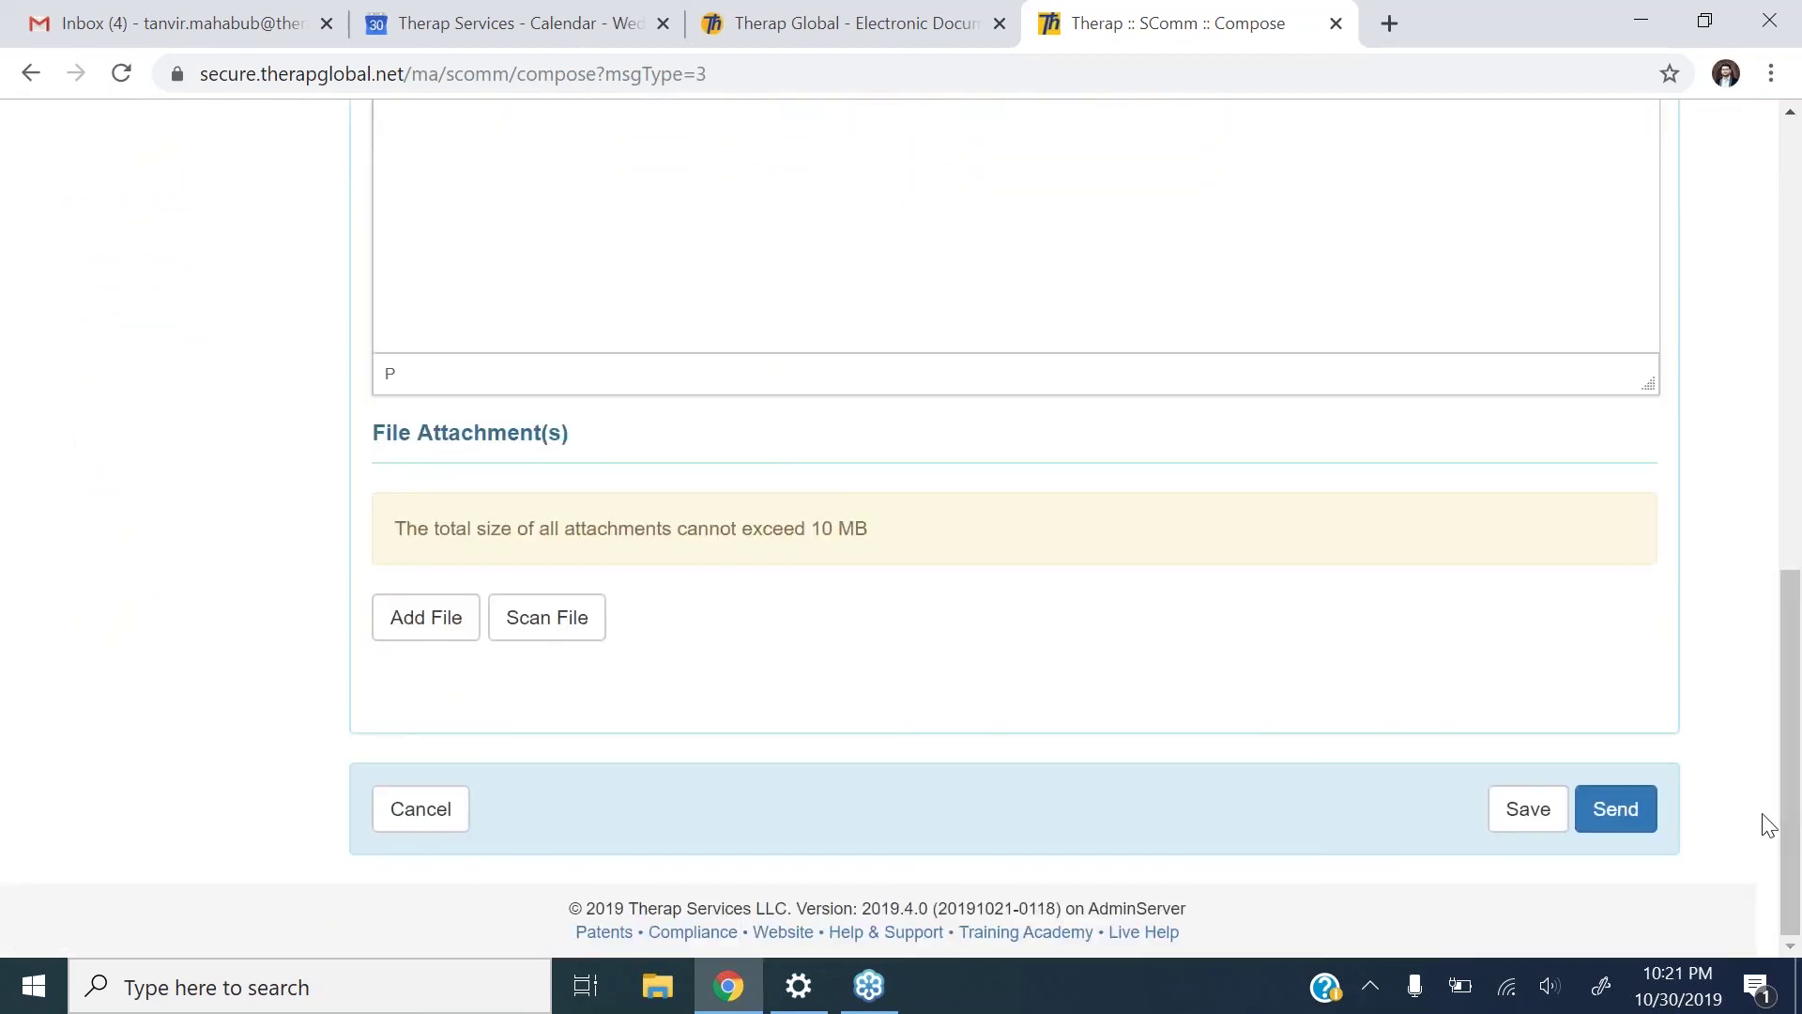
pyautogui.click(1618, 813)
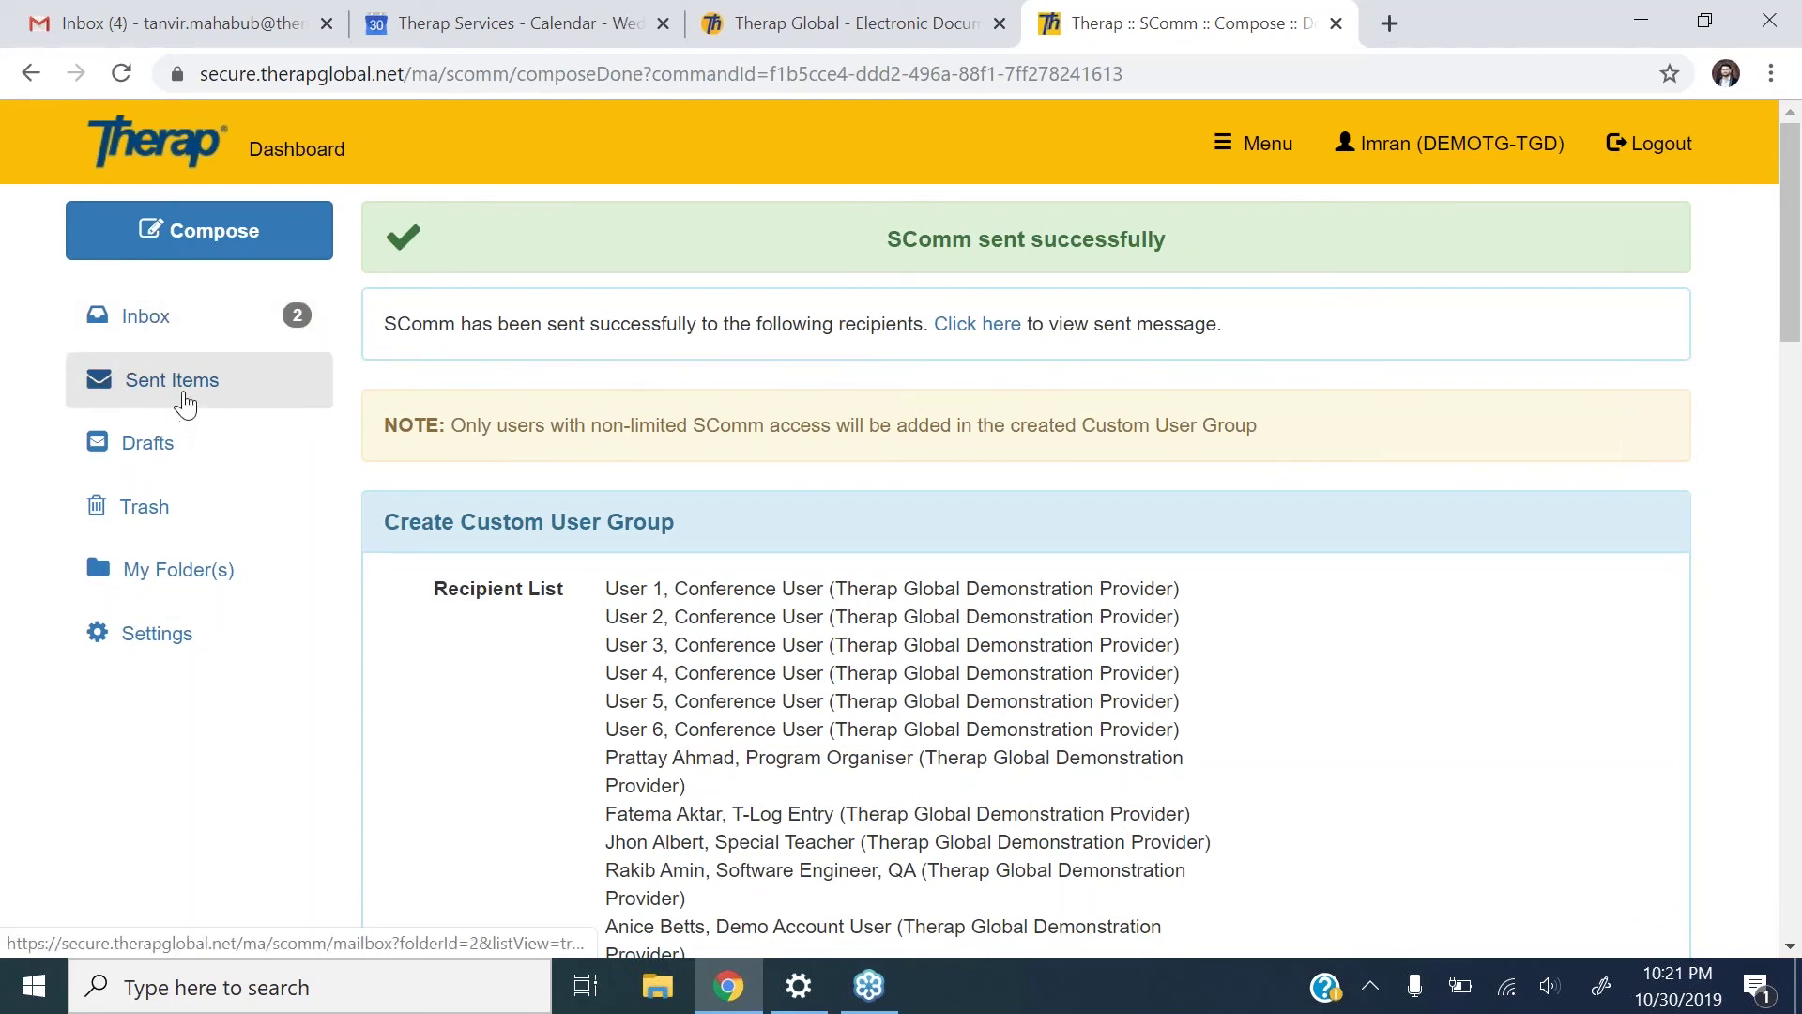
# Check the Sent Items and the Inbox for the Meeting message.
pyautogui.click(181, 399)
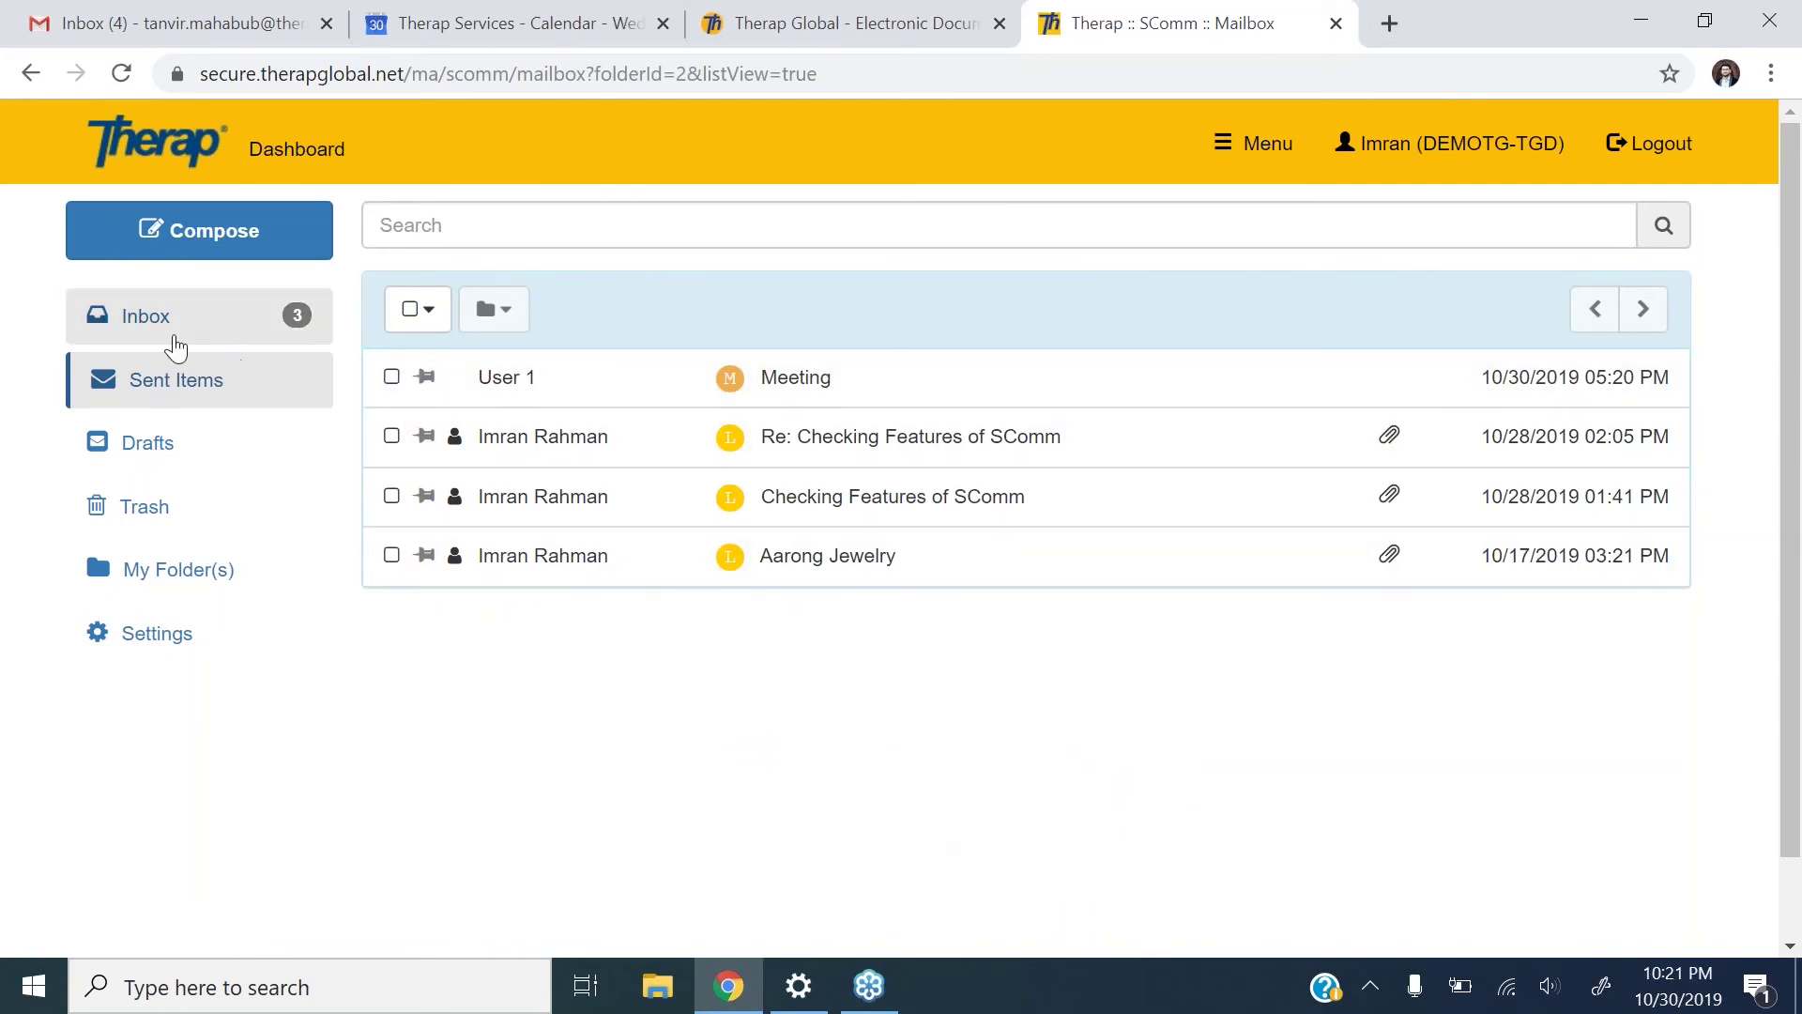
pyautogui.click(148, 319)
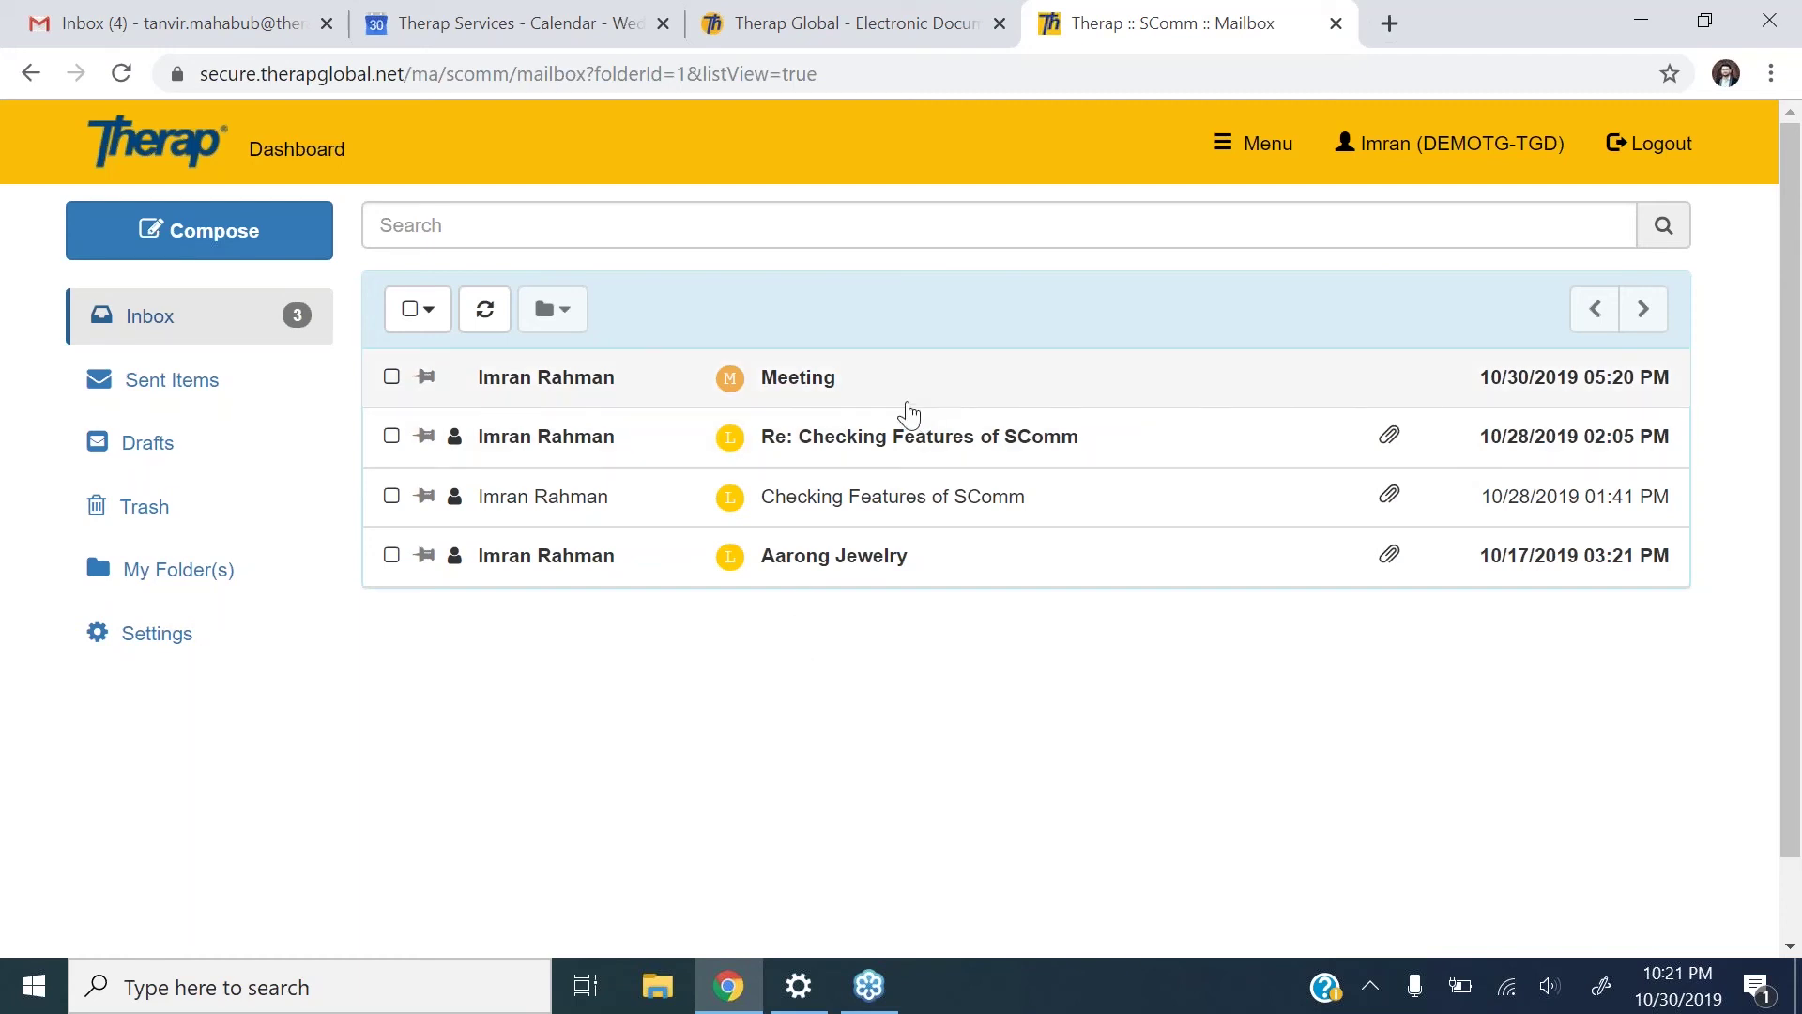
# Read the Meeting message in the Inbox and return to the message list.
pyautogui.click(966, 401)
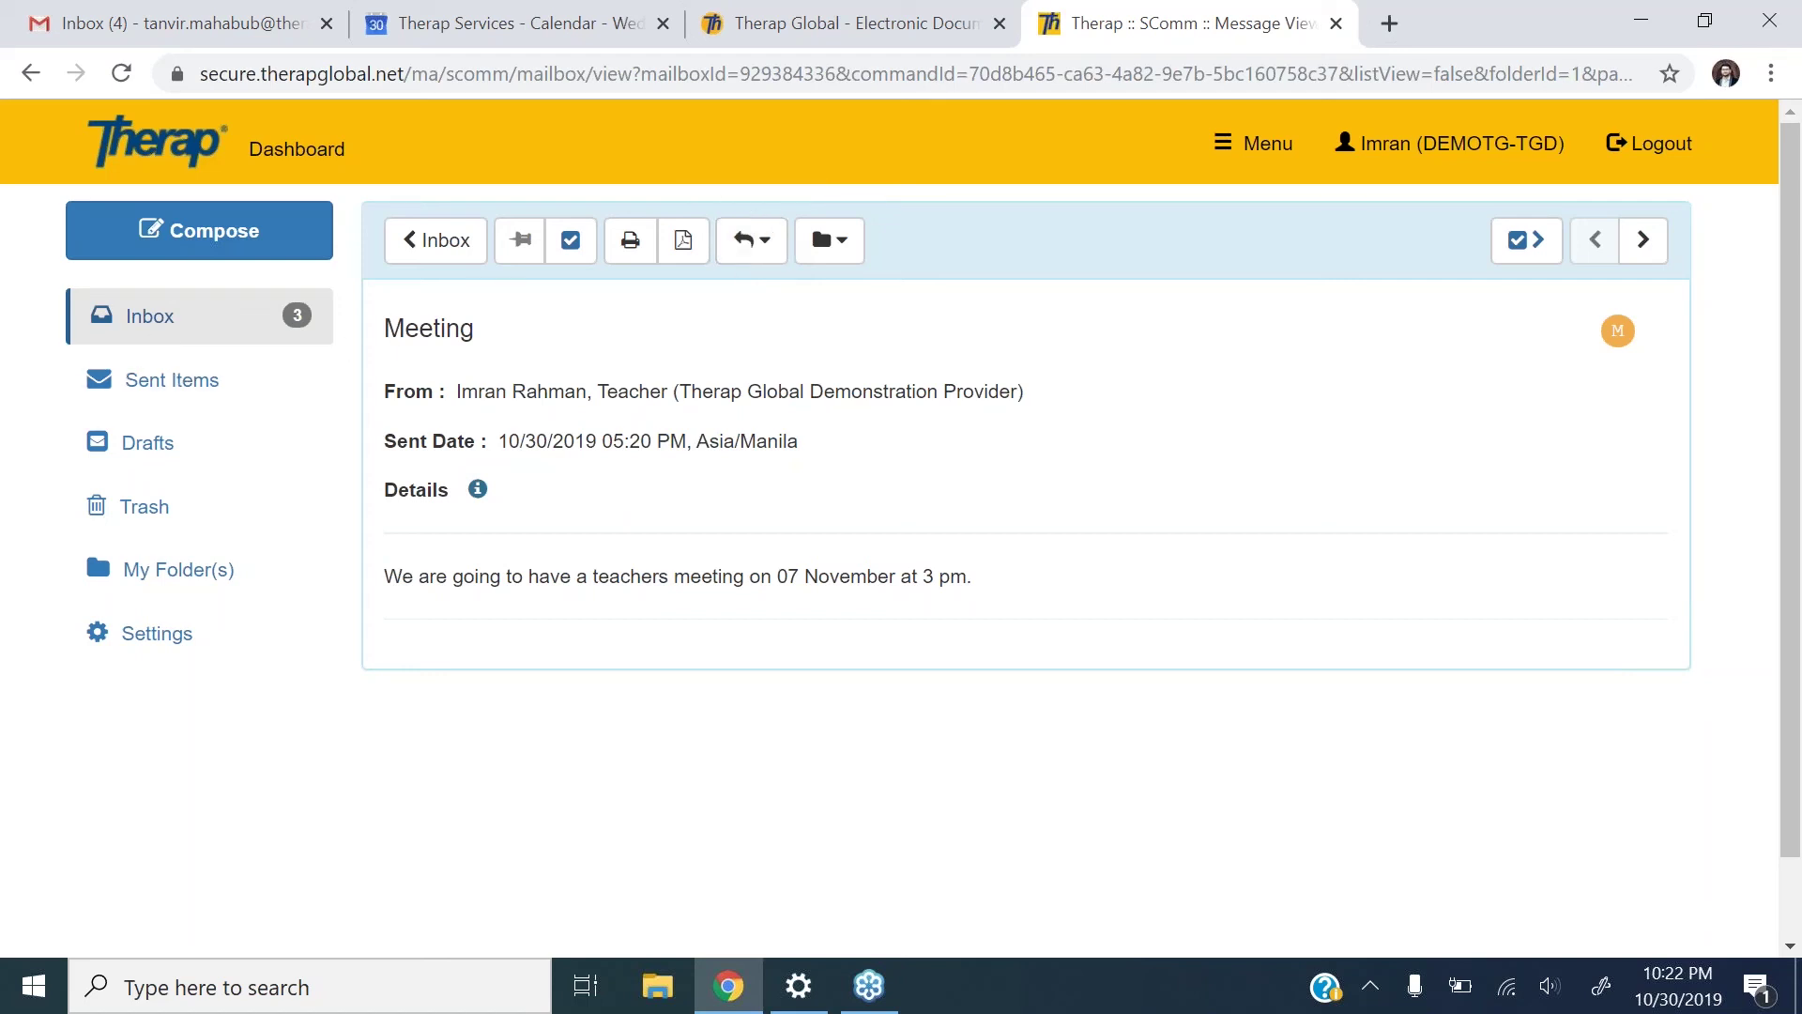
pyautogui.click(241, 327)
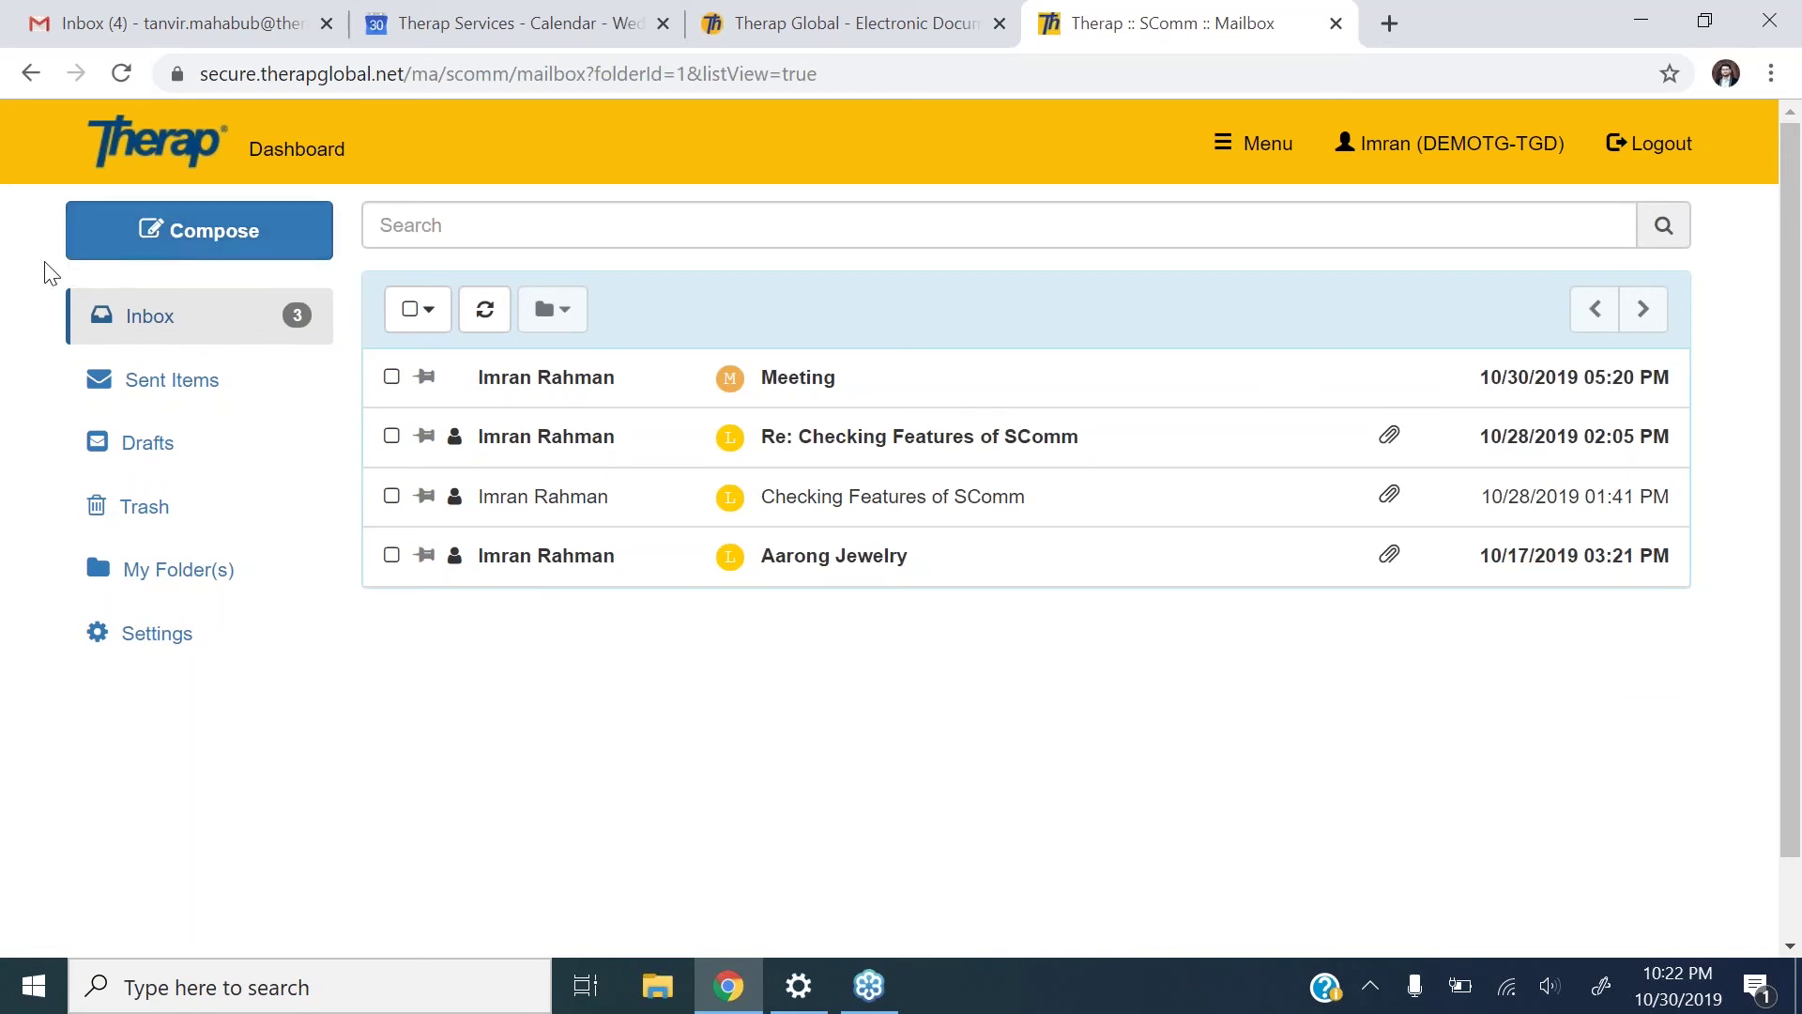
# Start composing an Individual Care message, searching for the individual with "nil" and choosing the first match.
pyautogui.click(196, 270)
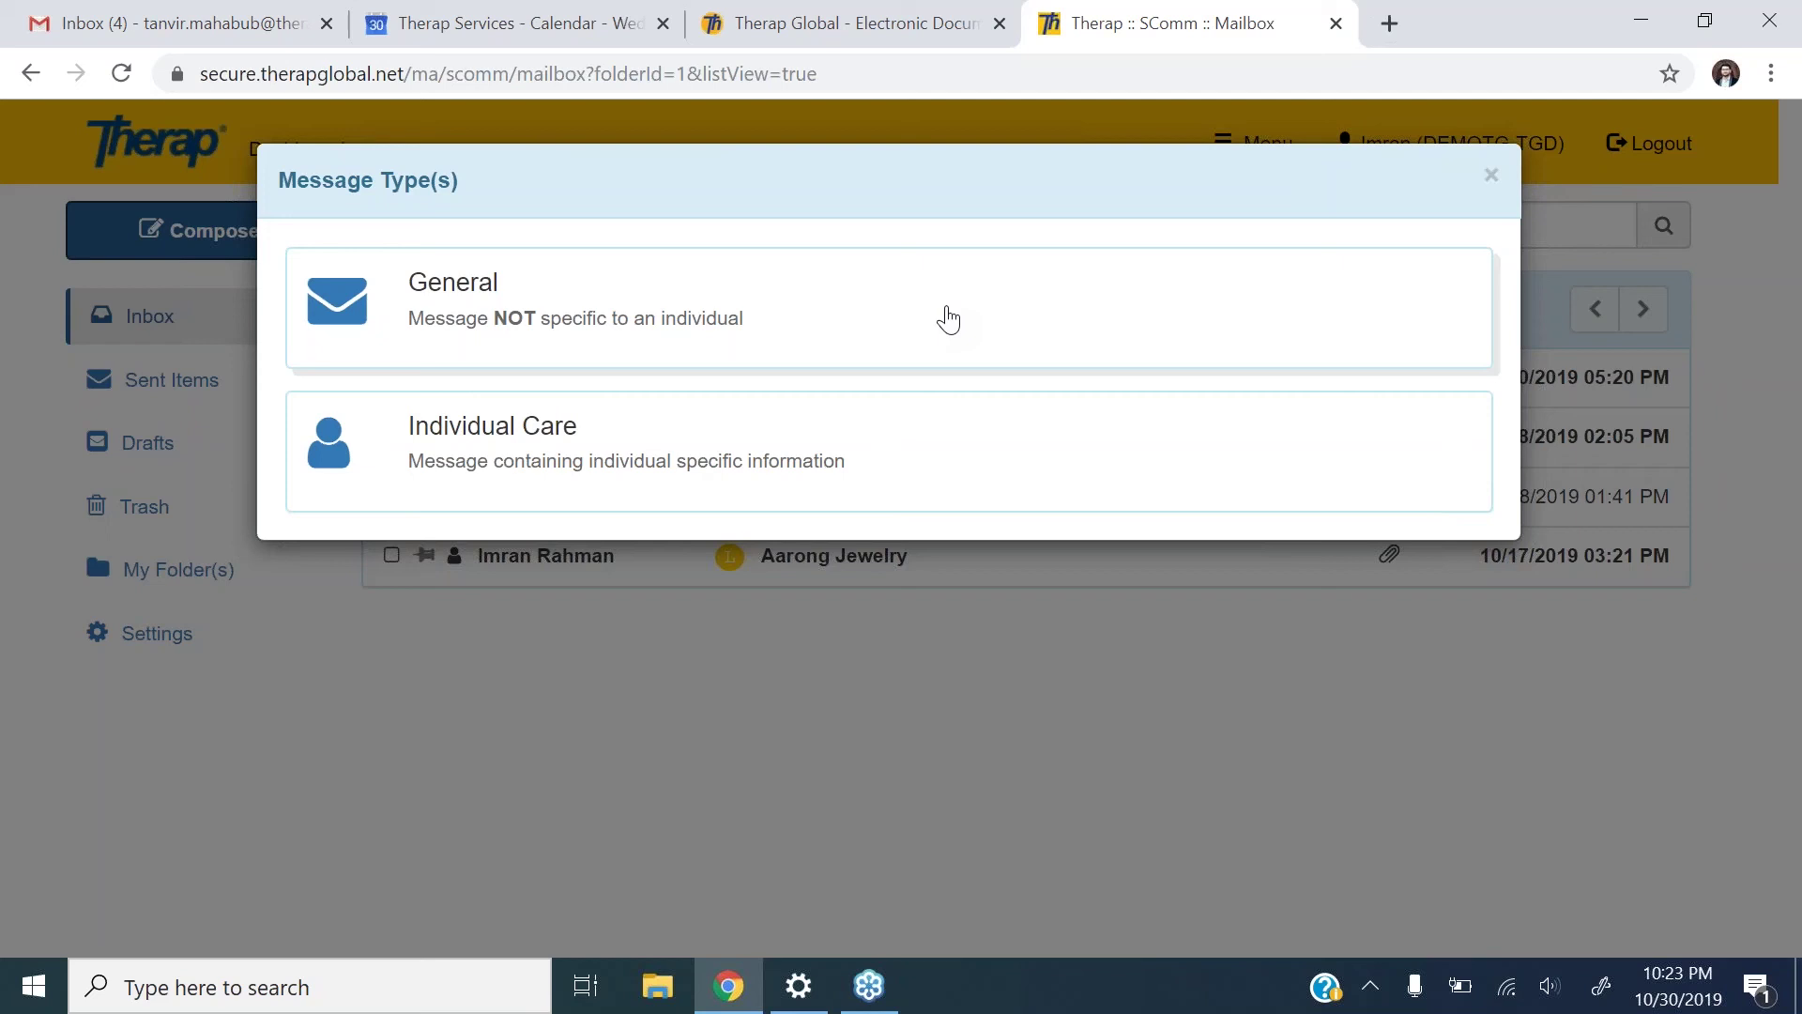
pyautogui.click(860, 463)
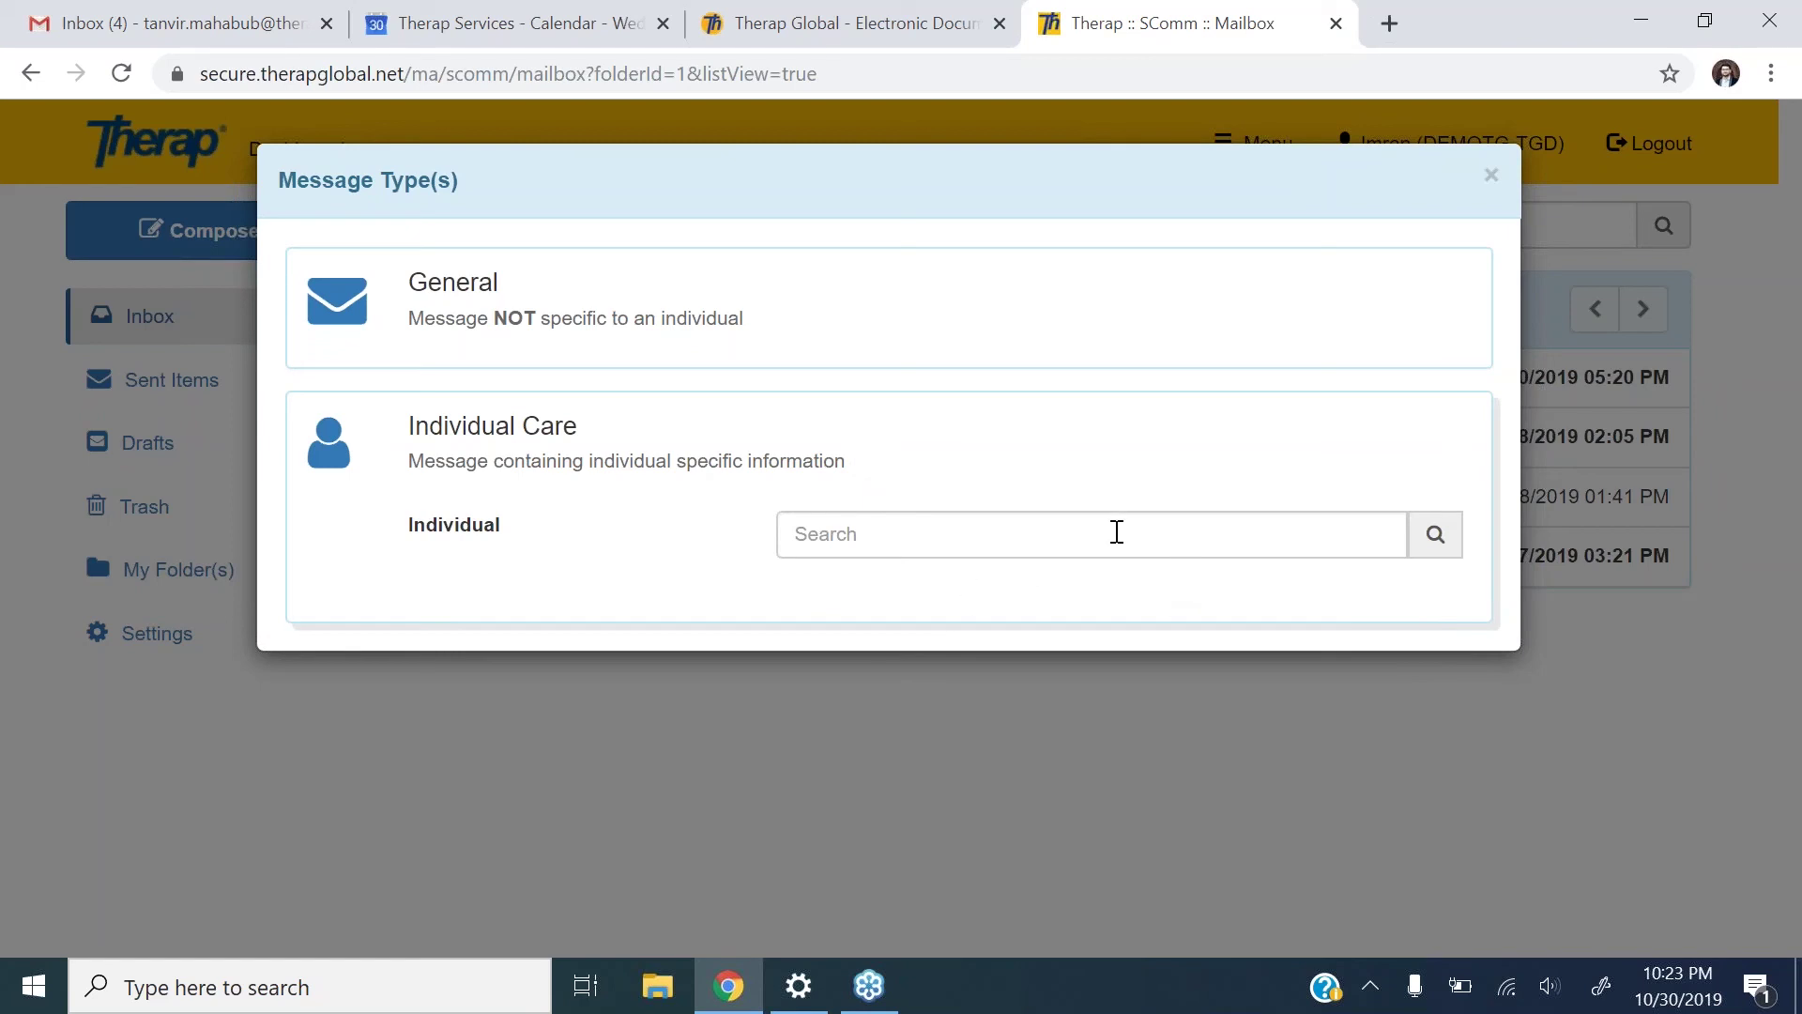
pyautogui.click(901, 538)
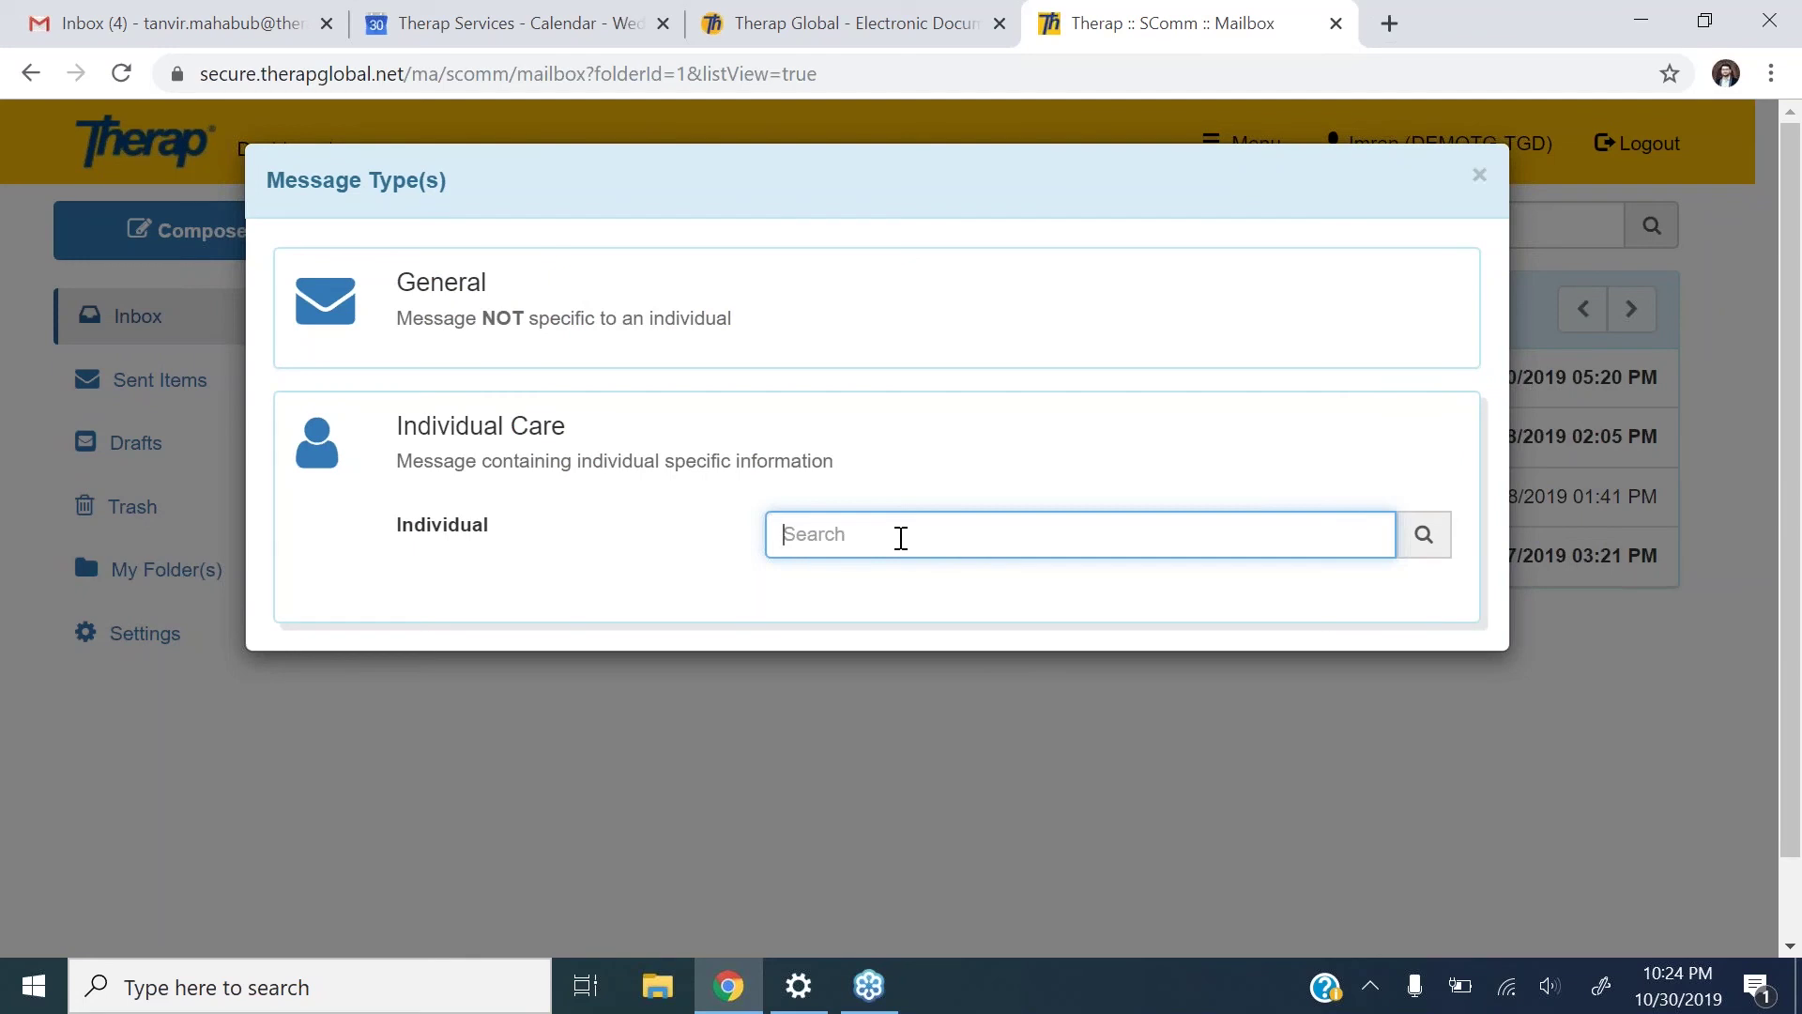
pyautogui.write('nil')
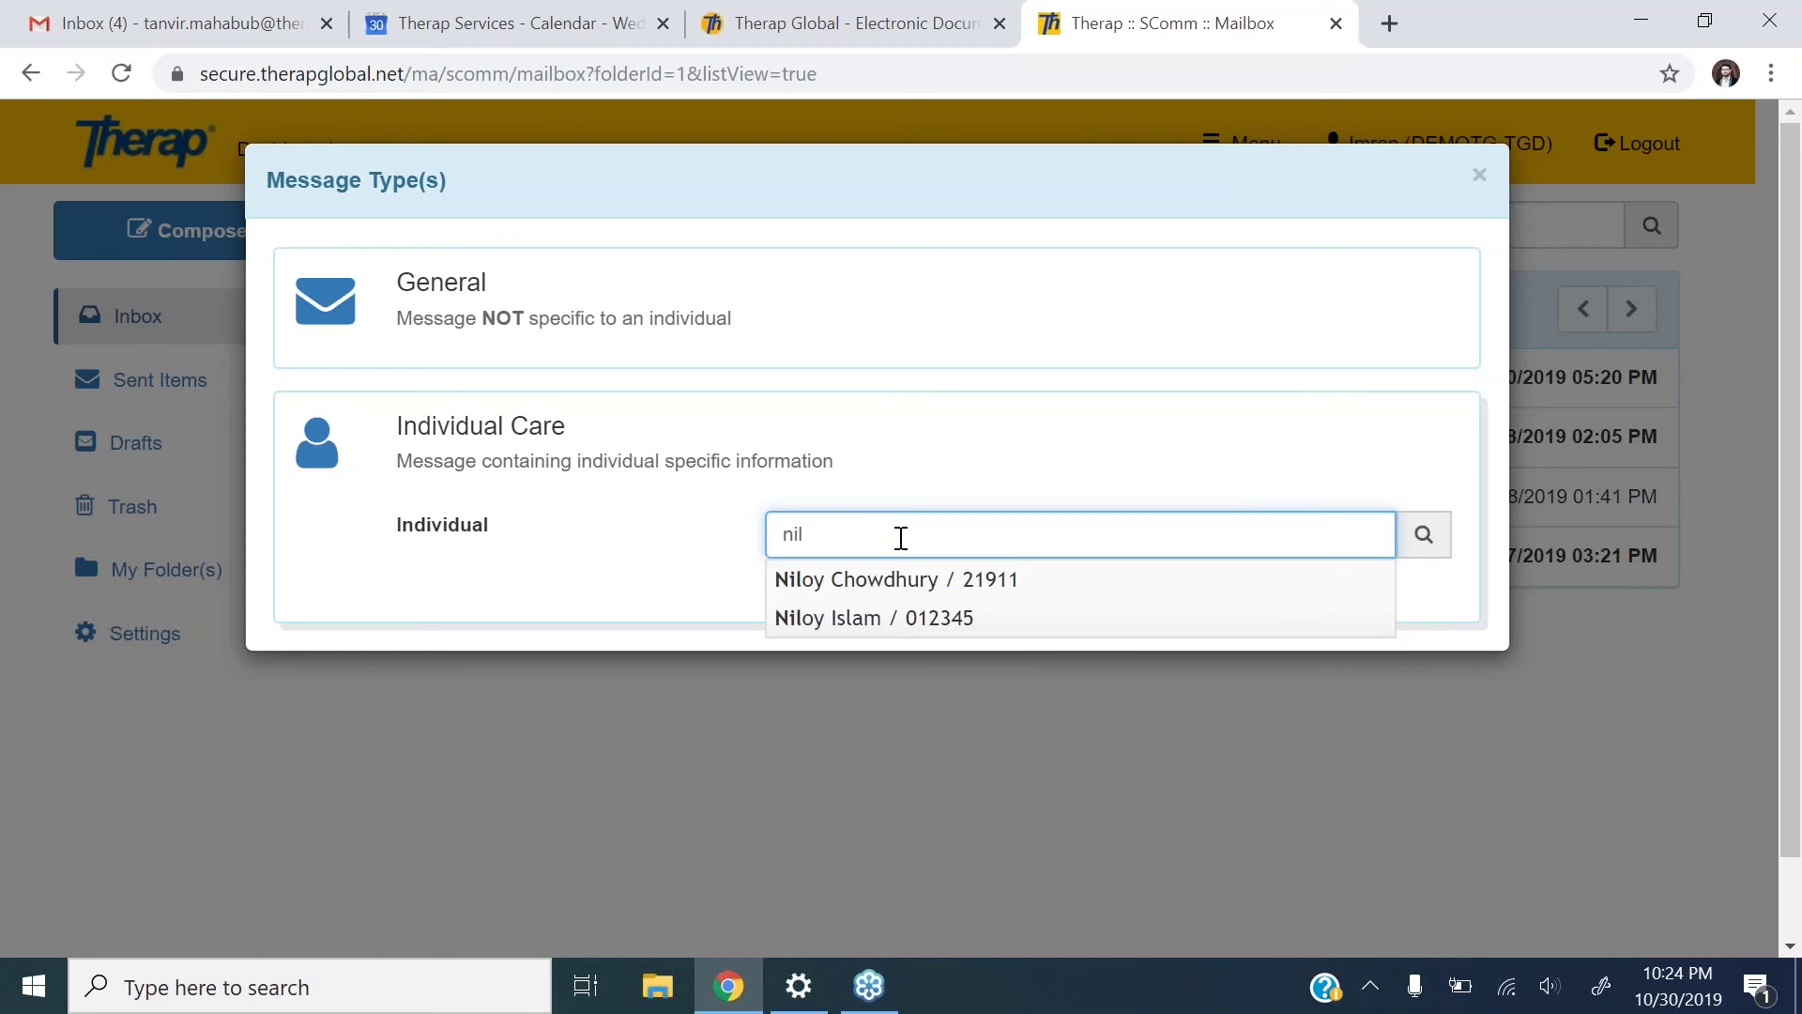
pyautogui.click(917, 586)
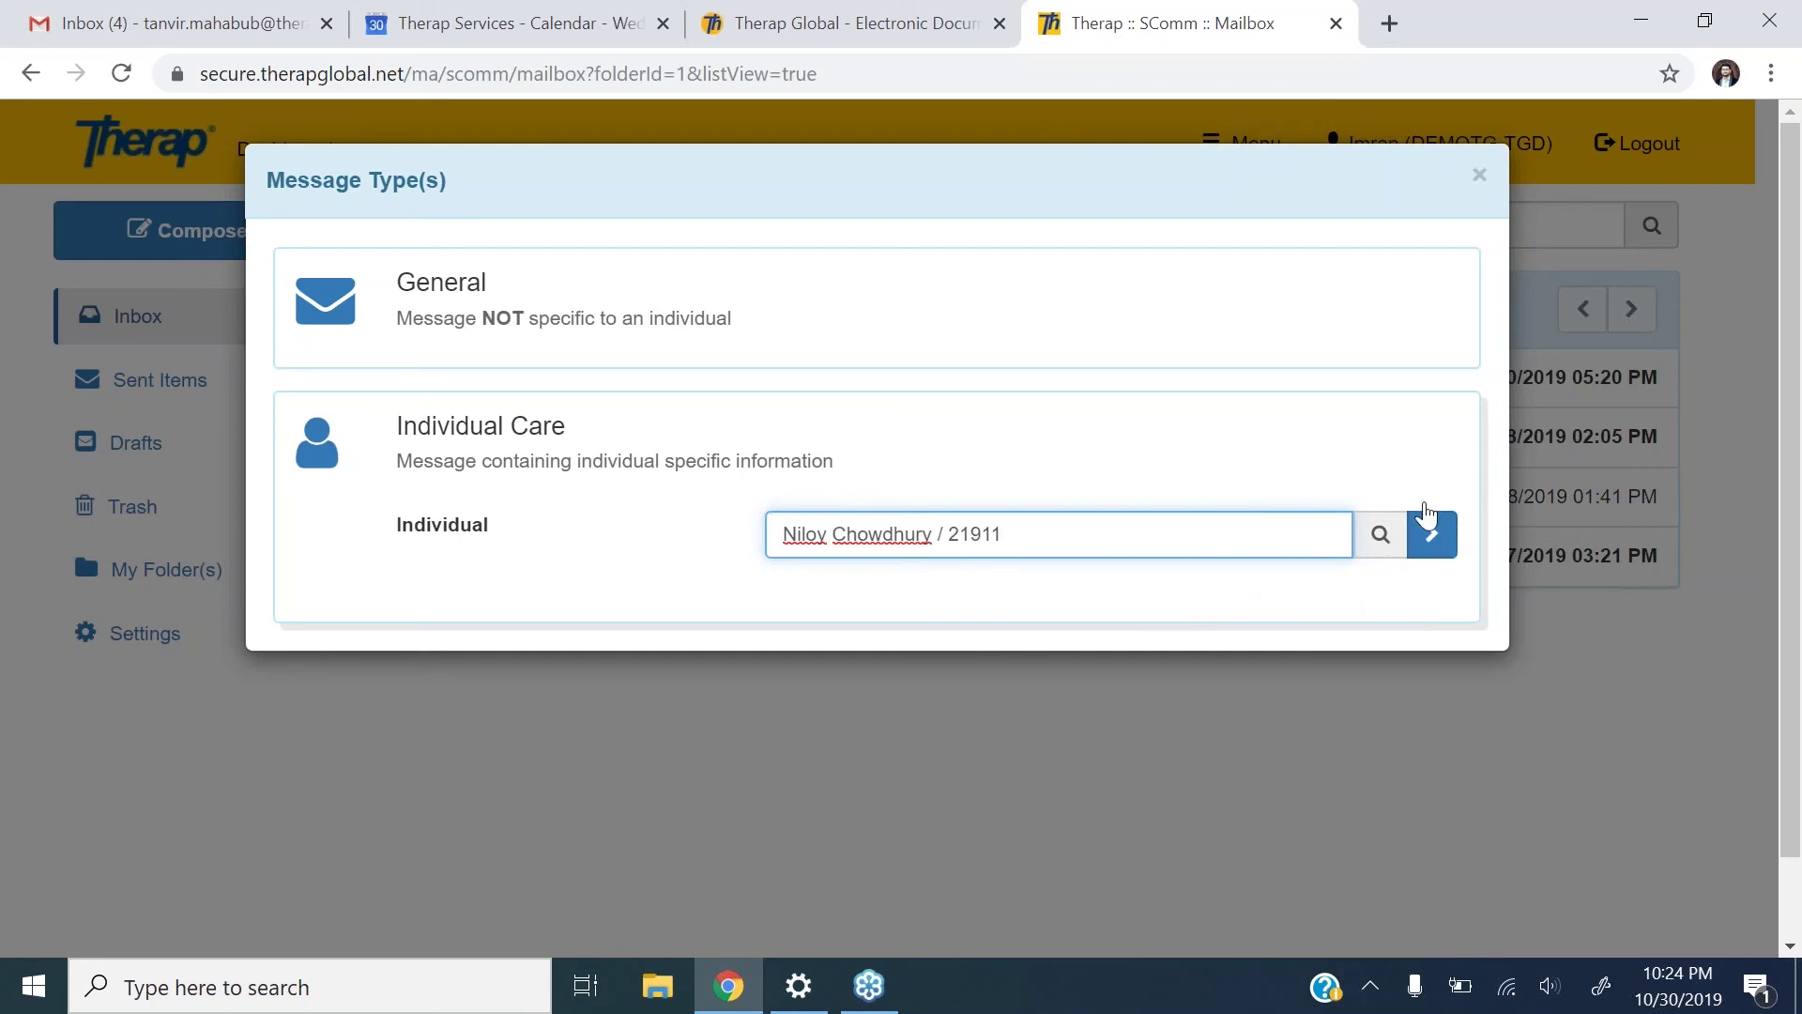
pyautogui.click(1432, 542)
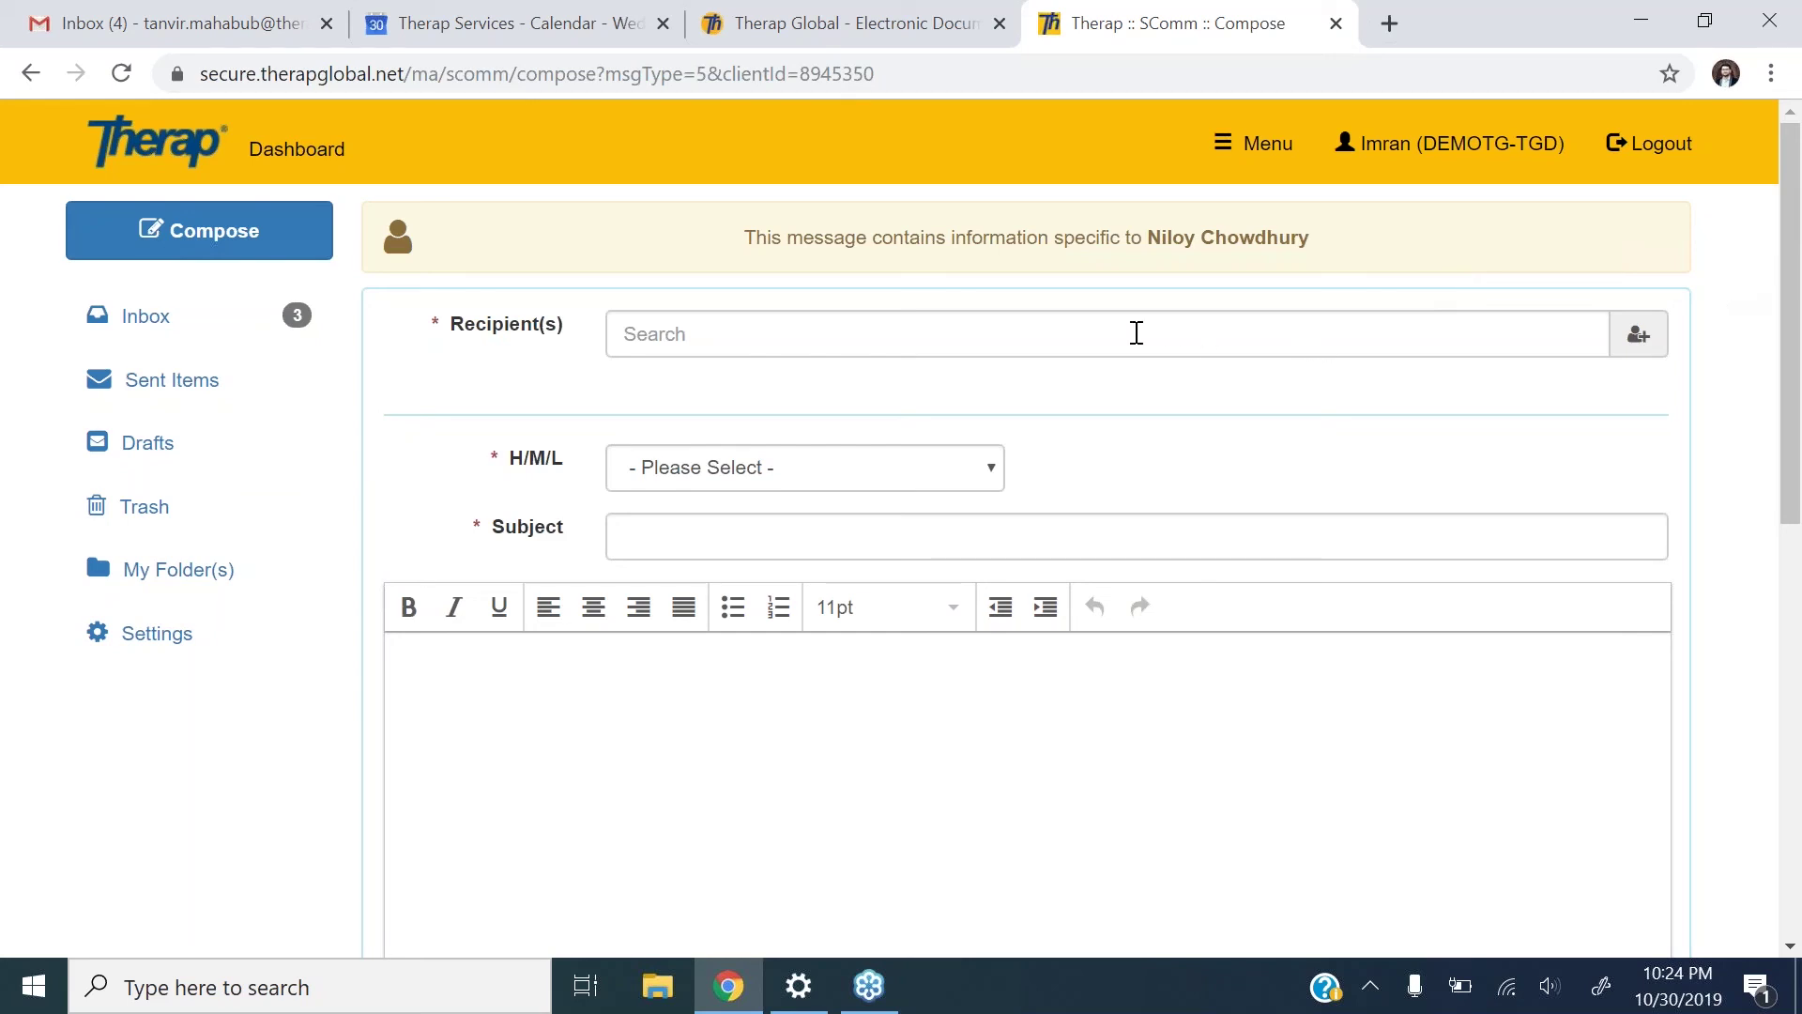
# Show 50 records in the recipient list and add one Therap Admin and one Supervisor as the message's recipients.
pyautogui.click(1095, 331)
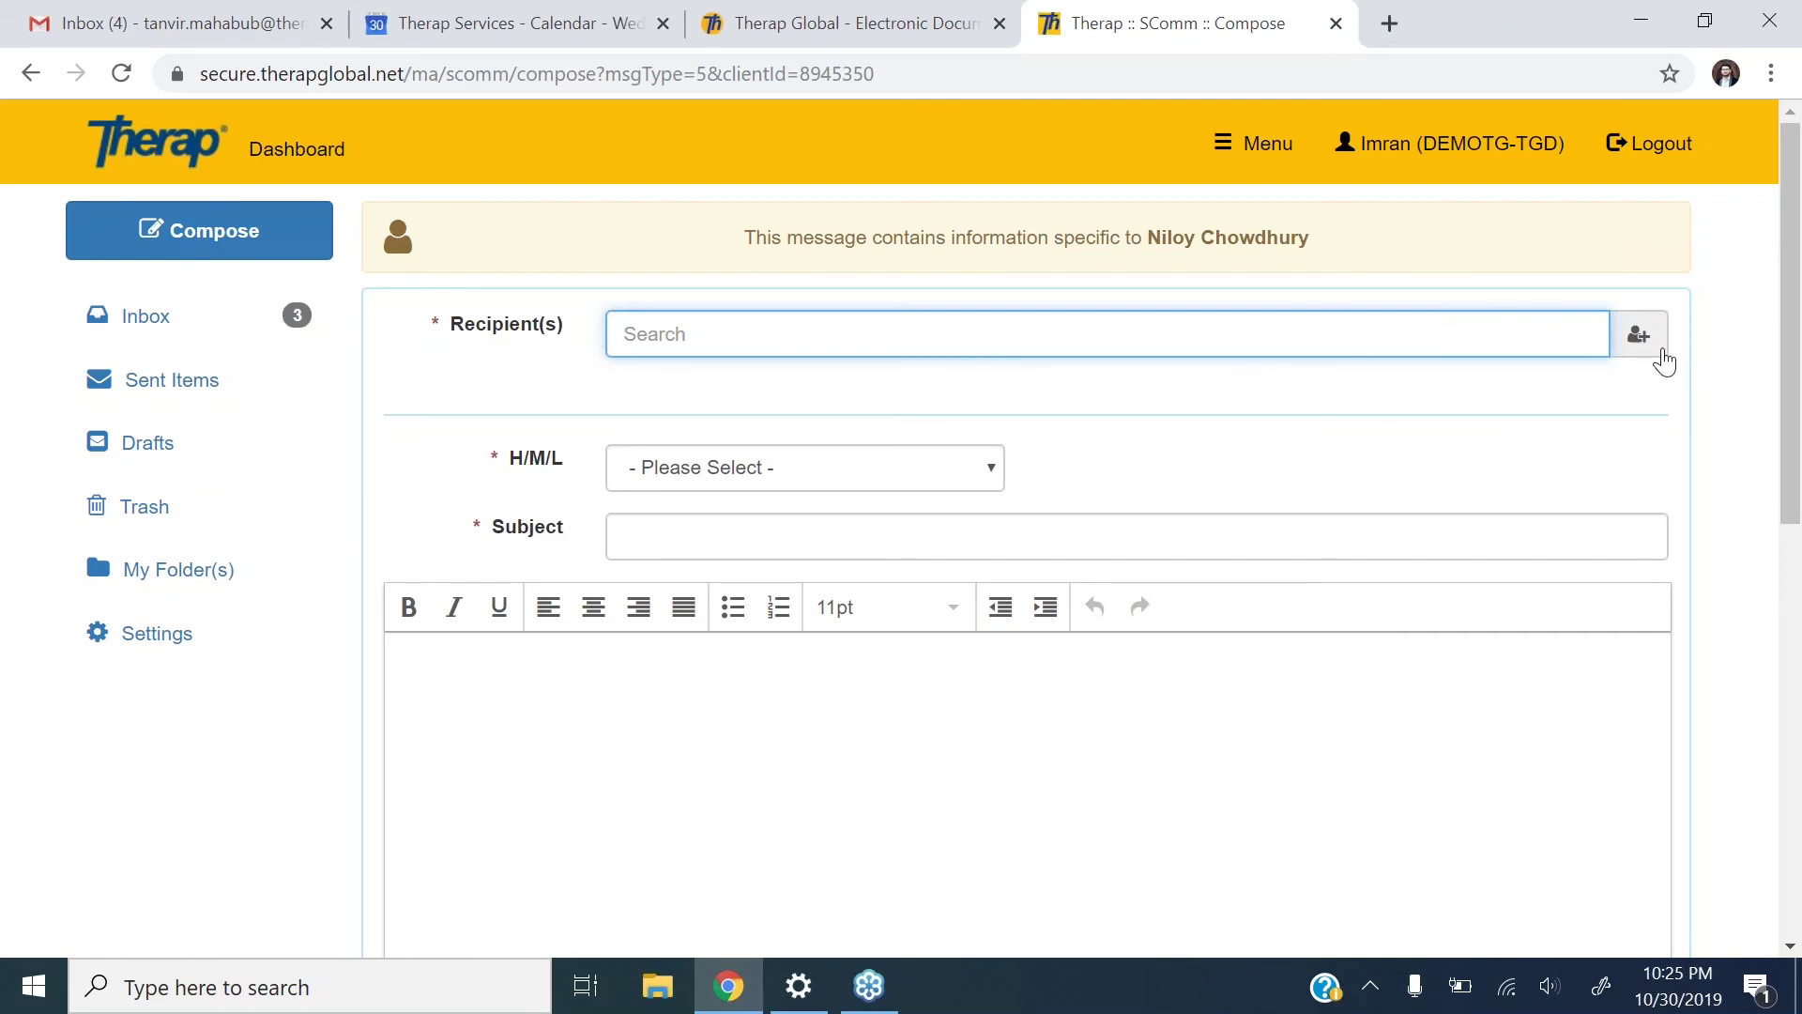
pyautogui.click(1662, 355)
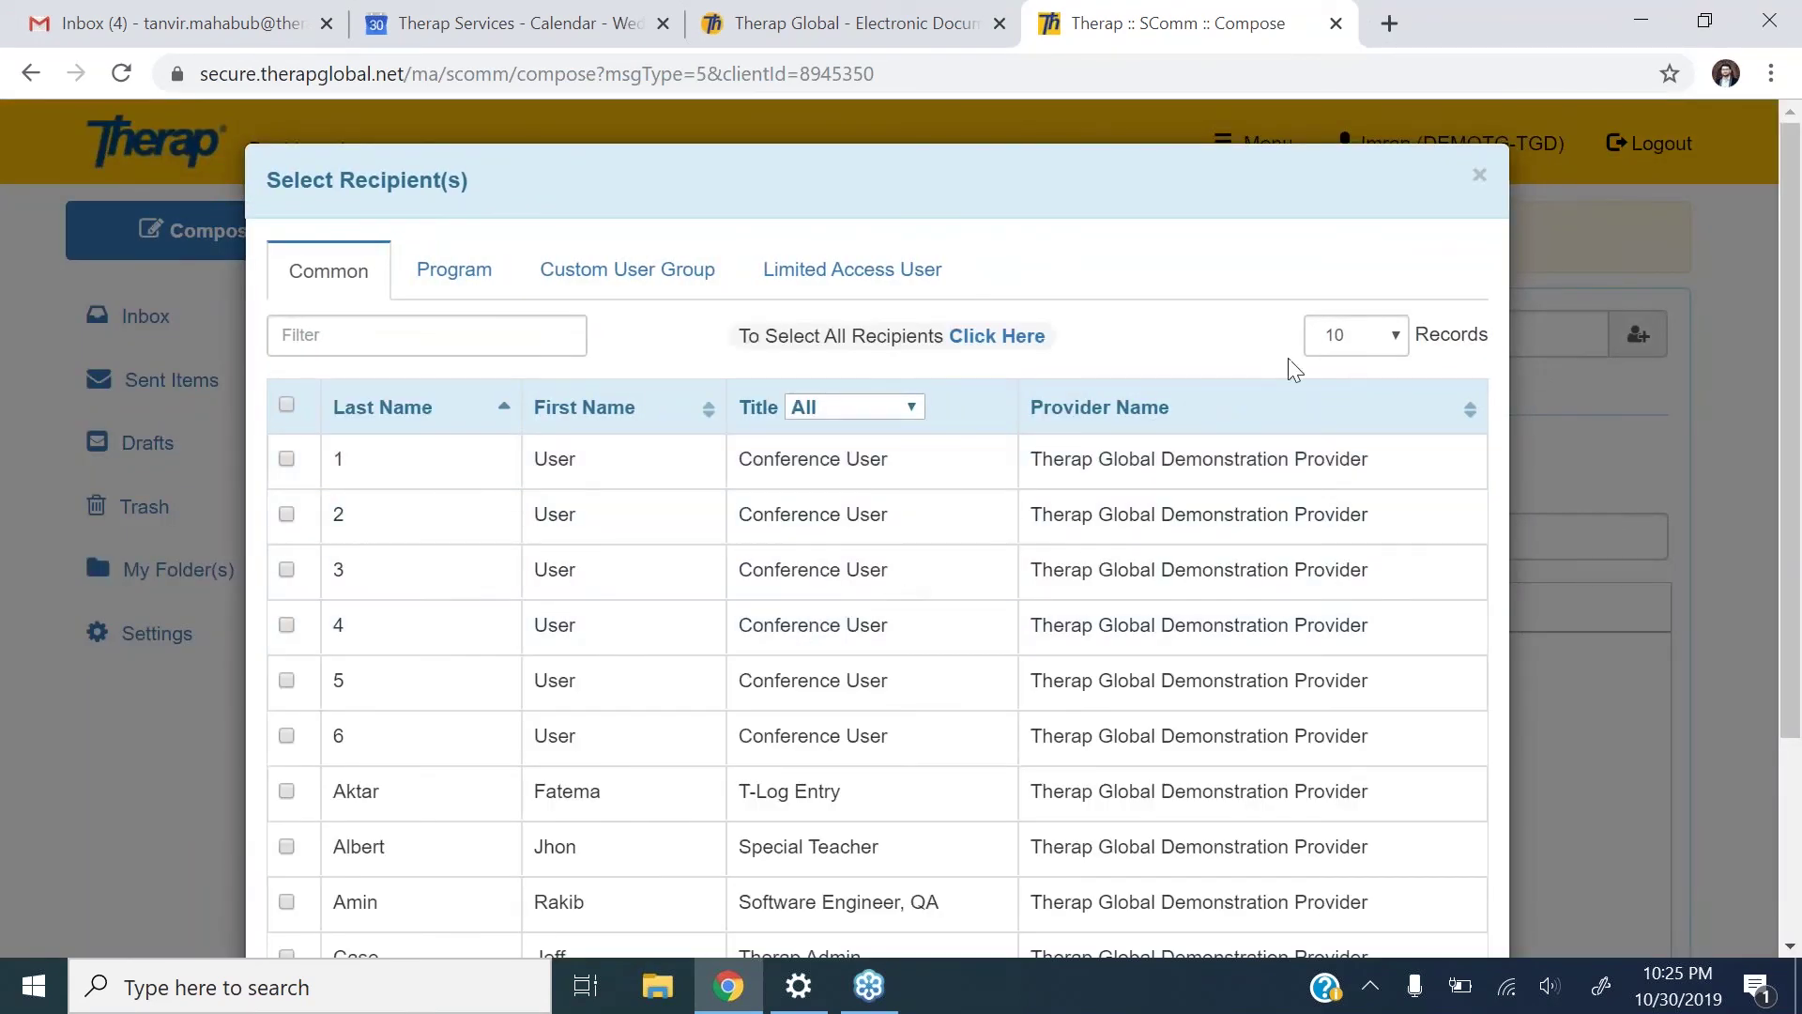
pyautogui.click(1376, 342)
pyautogui.click(1354, 475)
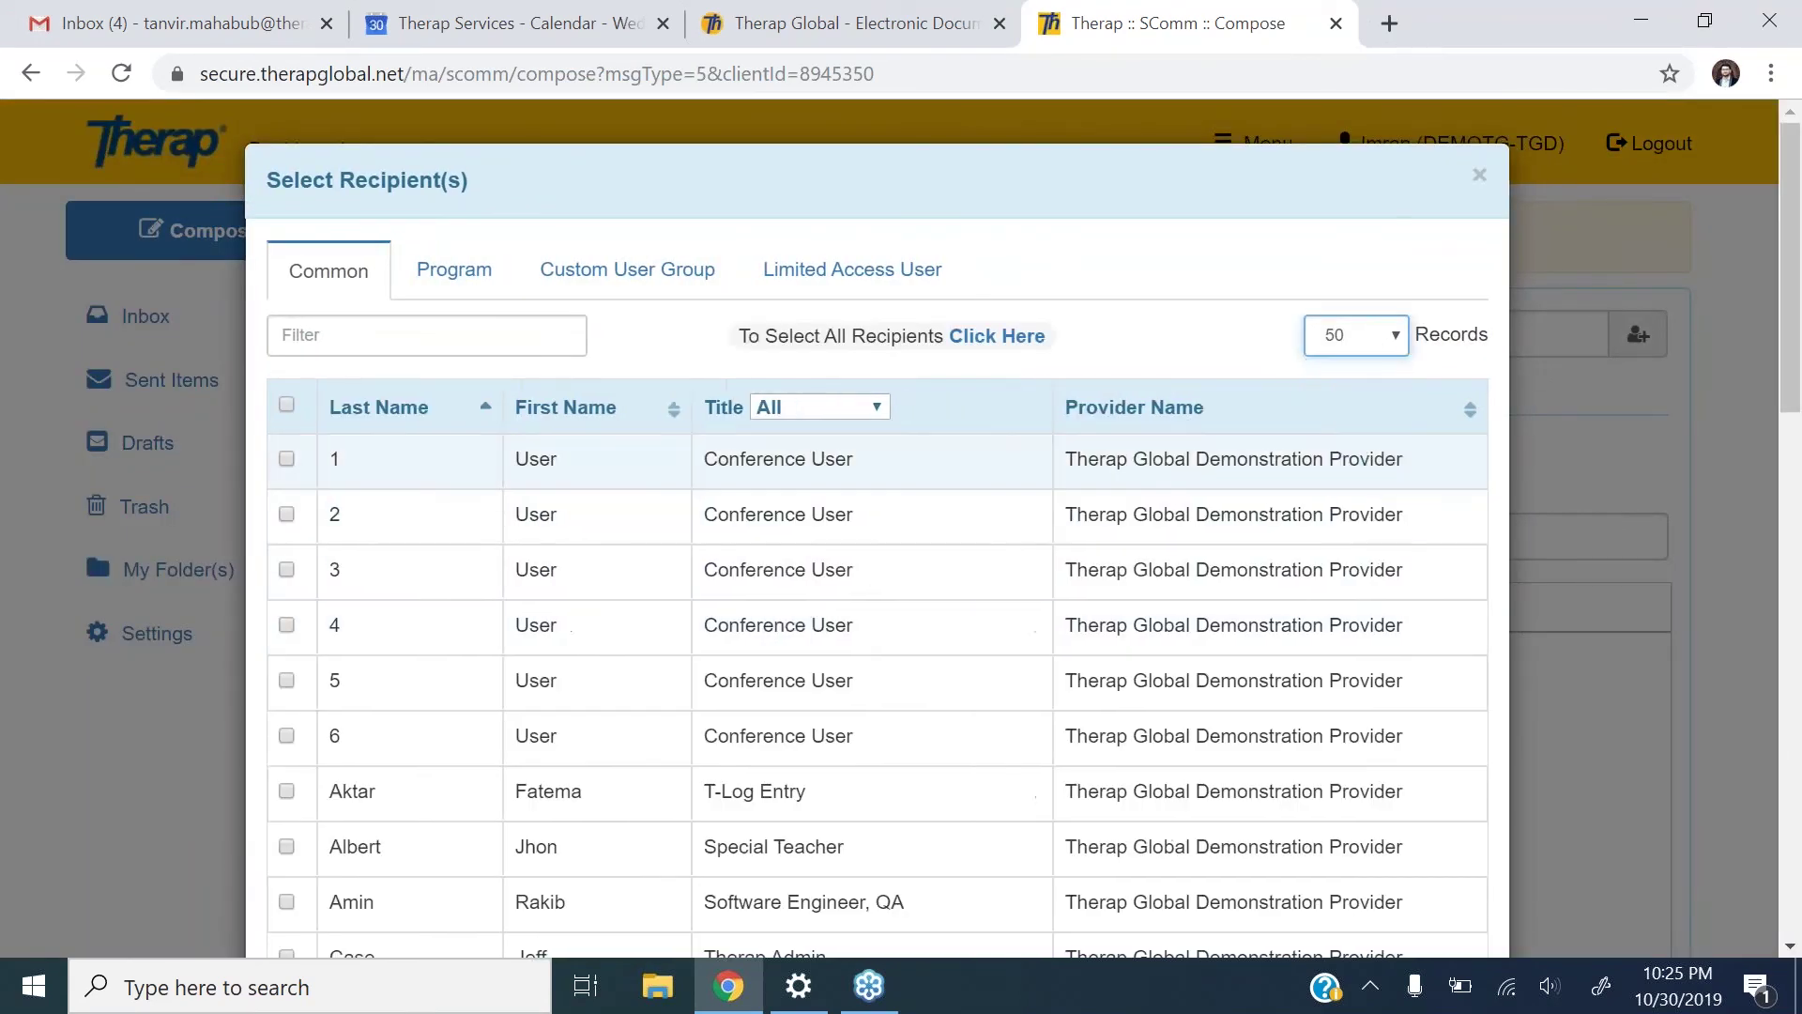
pyautogui.scroll(-5, 1793, 481)
pyautogui.scroll(-1, 1793, 481)
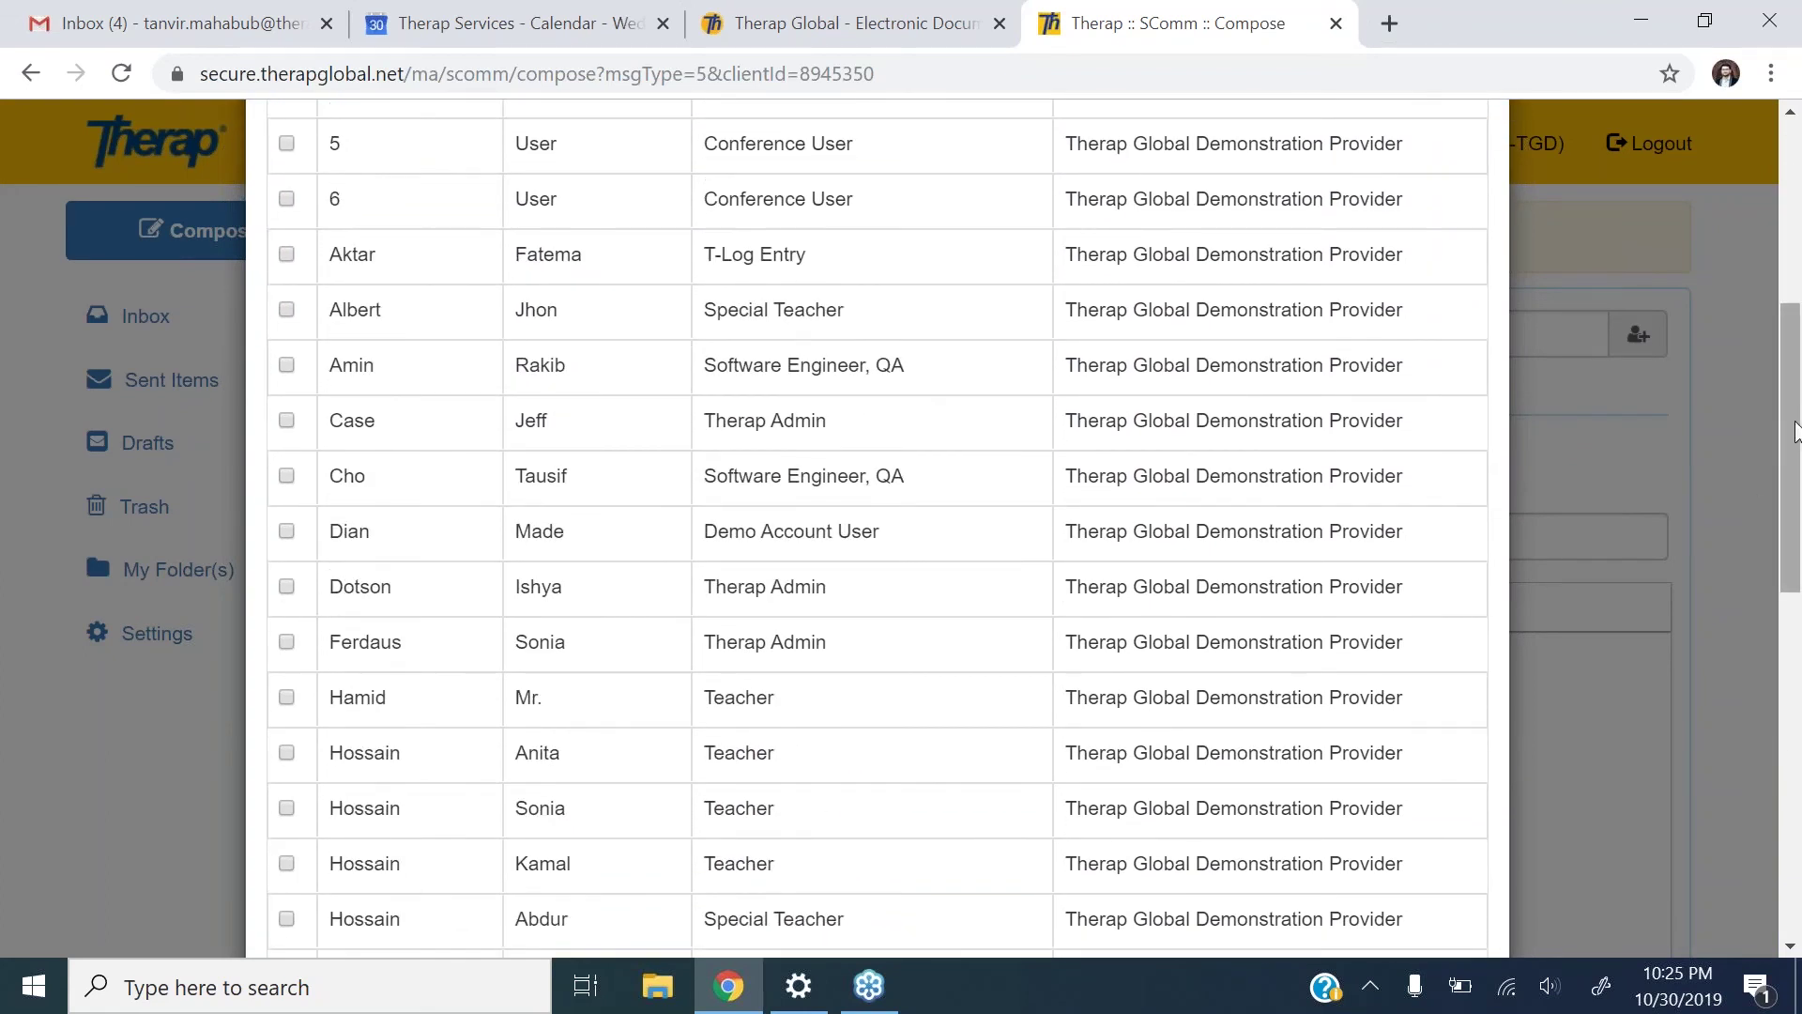
pyautogui.scroll(-5, 1793, 432)
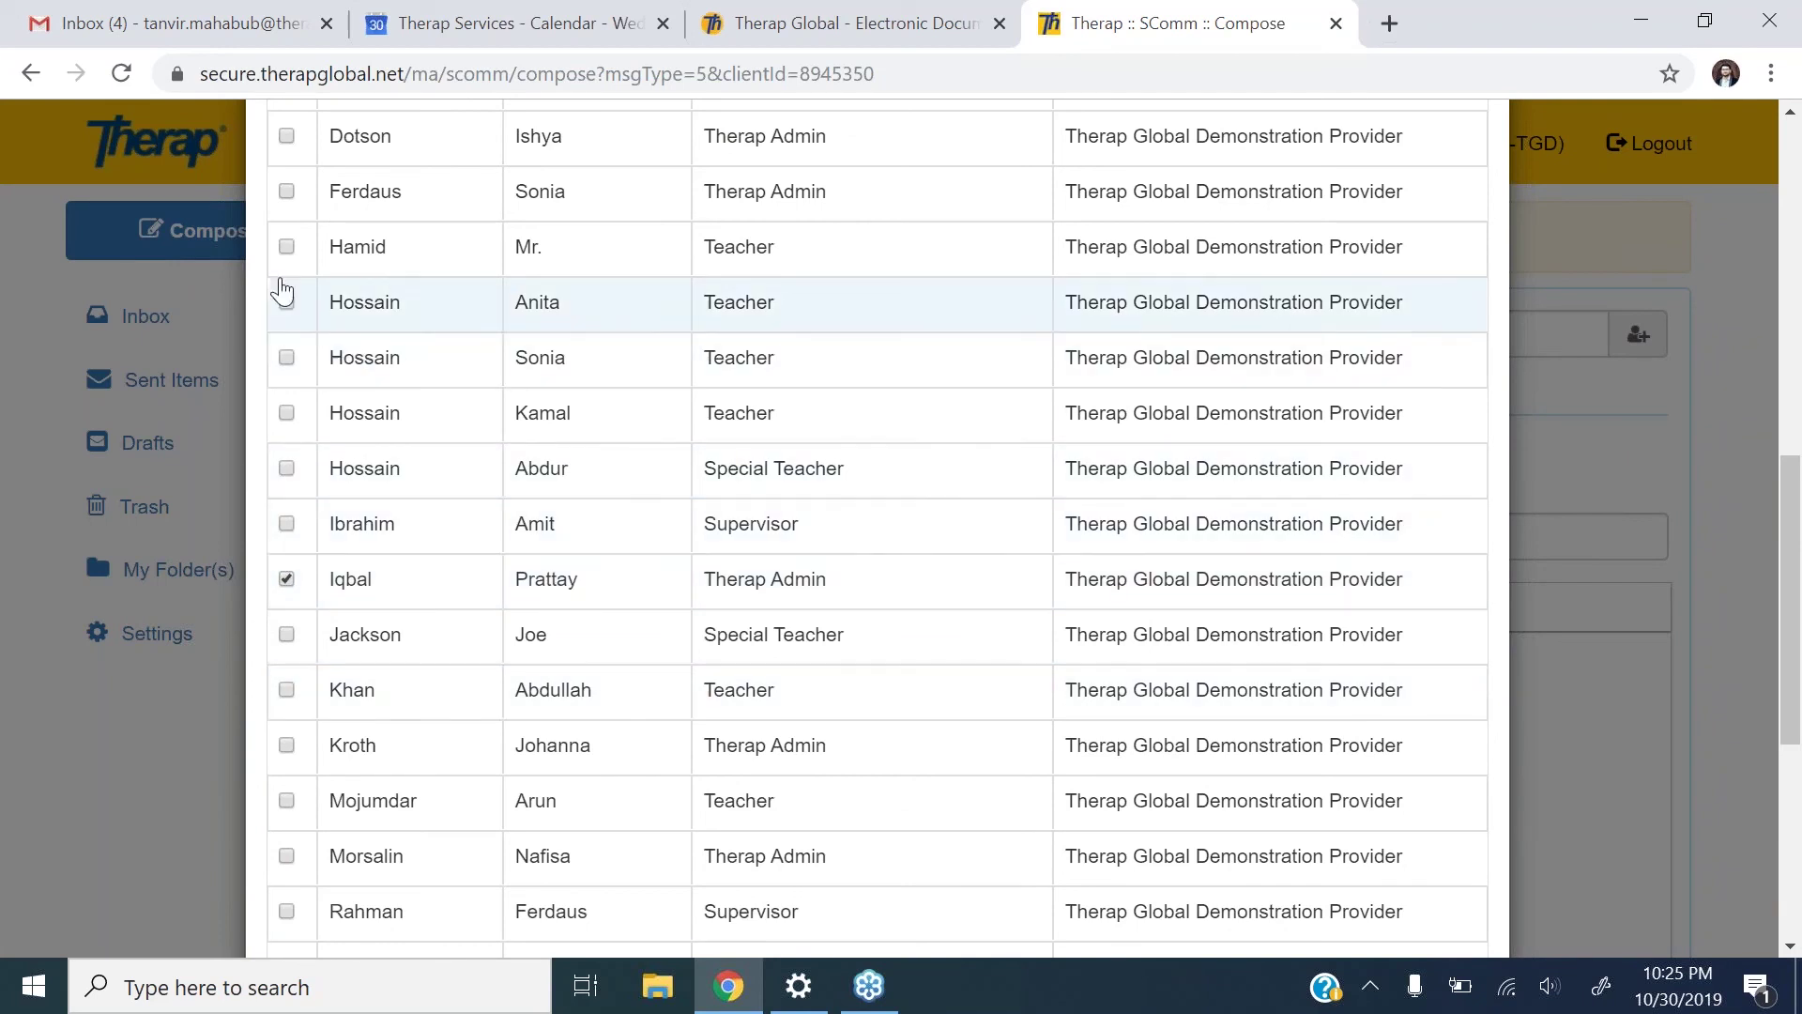
pyautogui.click(286, 912)
pyautogui.scroll(-6, 1399, 730)
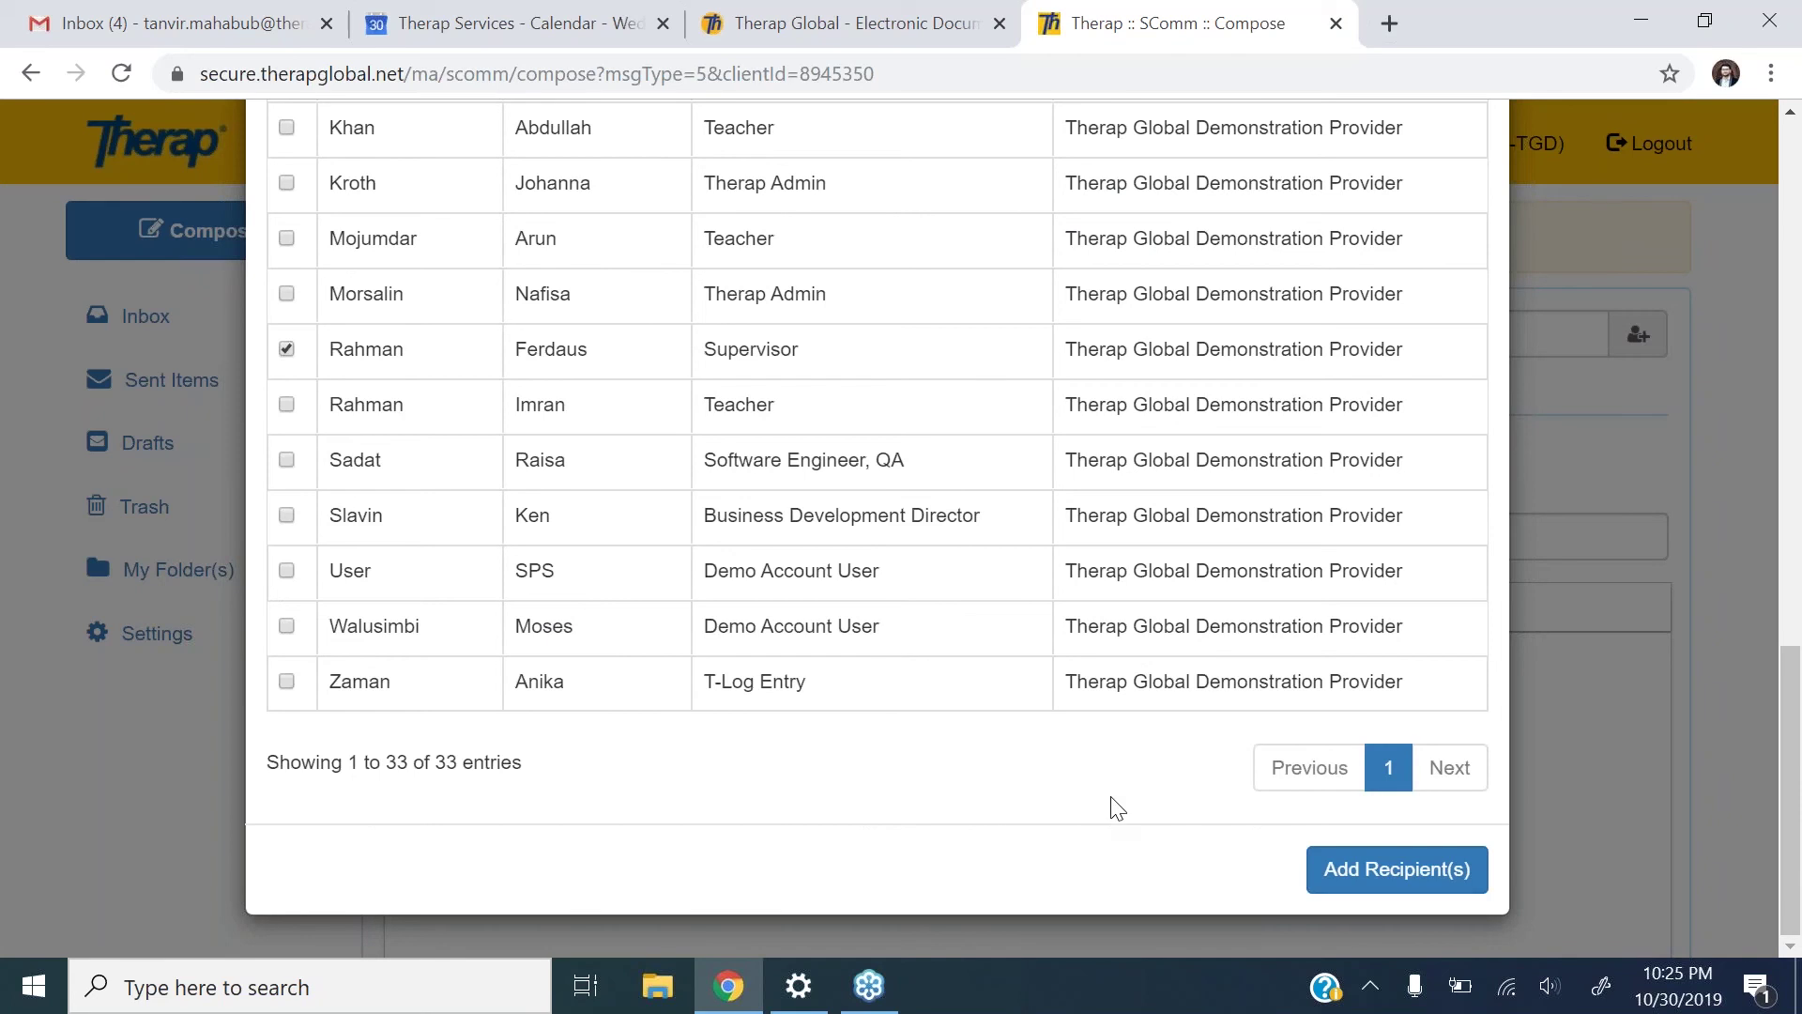
pyautogui.click(1377, 890)
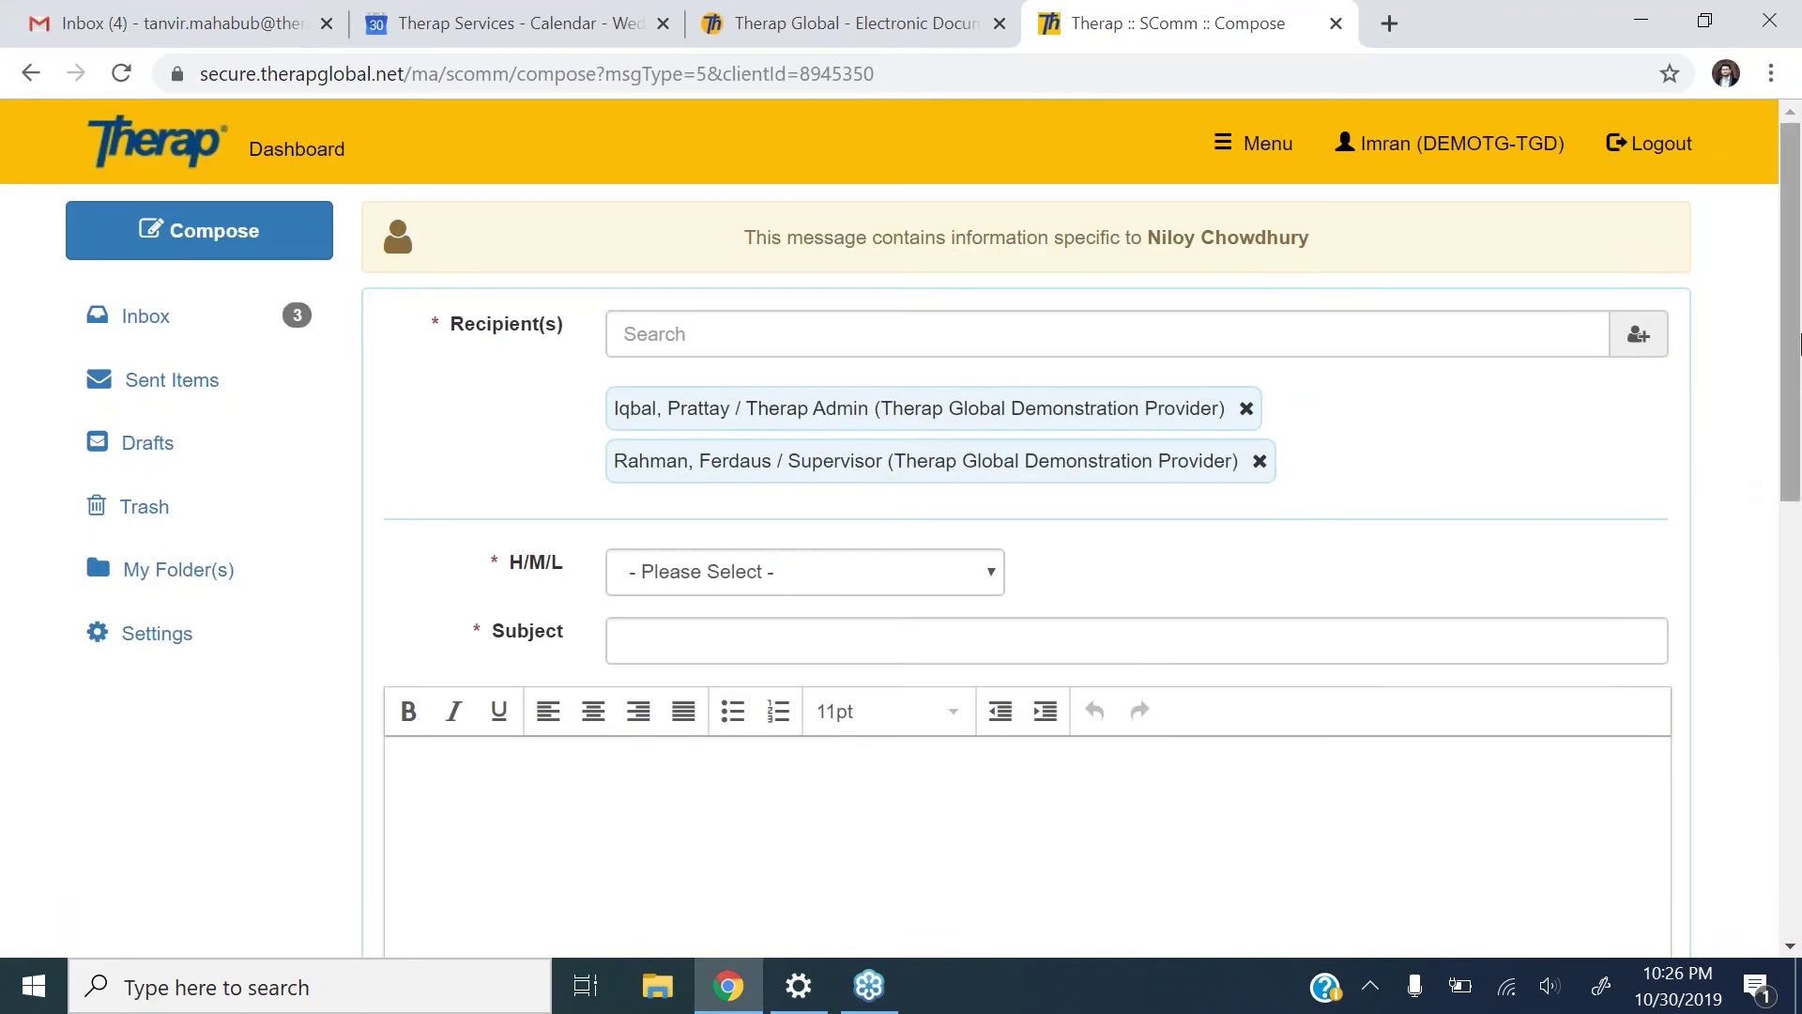
# Set the message's H/M/L priority to Low and enter the subject "Progress of" followed by the individual's first name.
pyautogui.moveTo(1793, 343); pyautogui.dragTo(1792, 396)
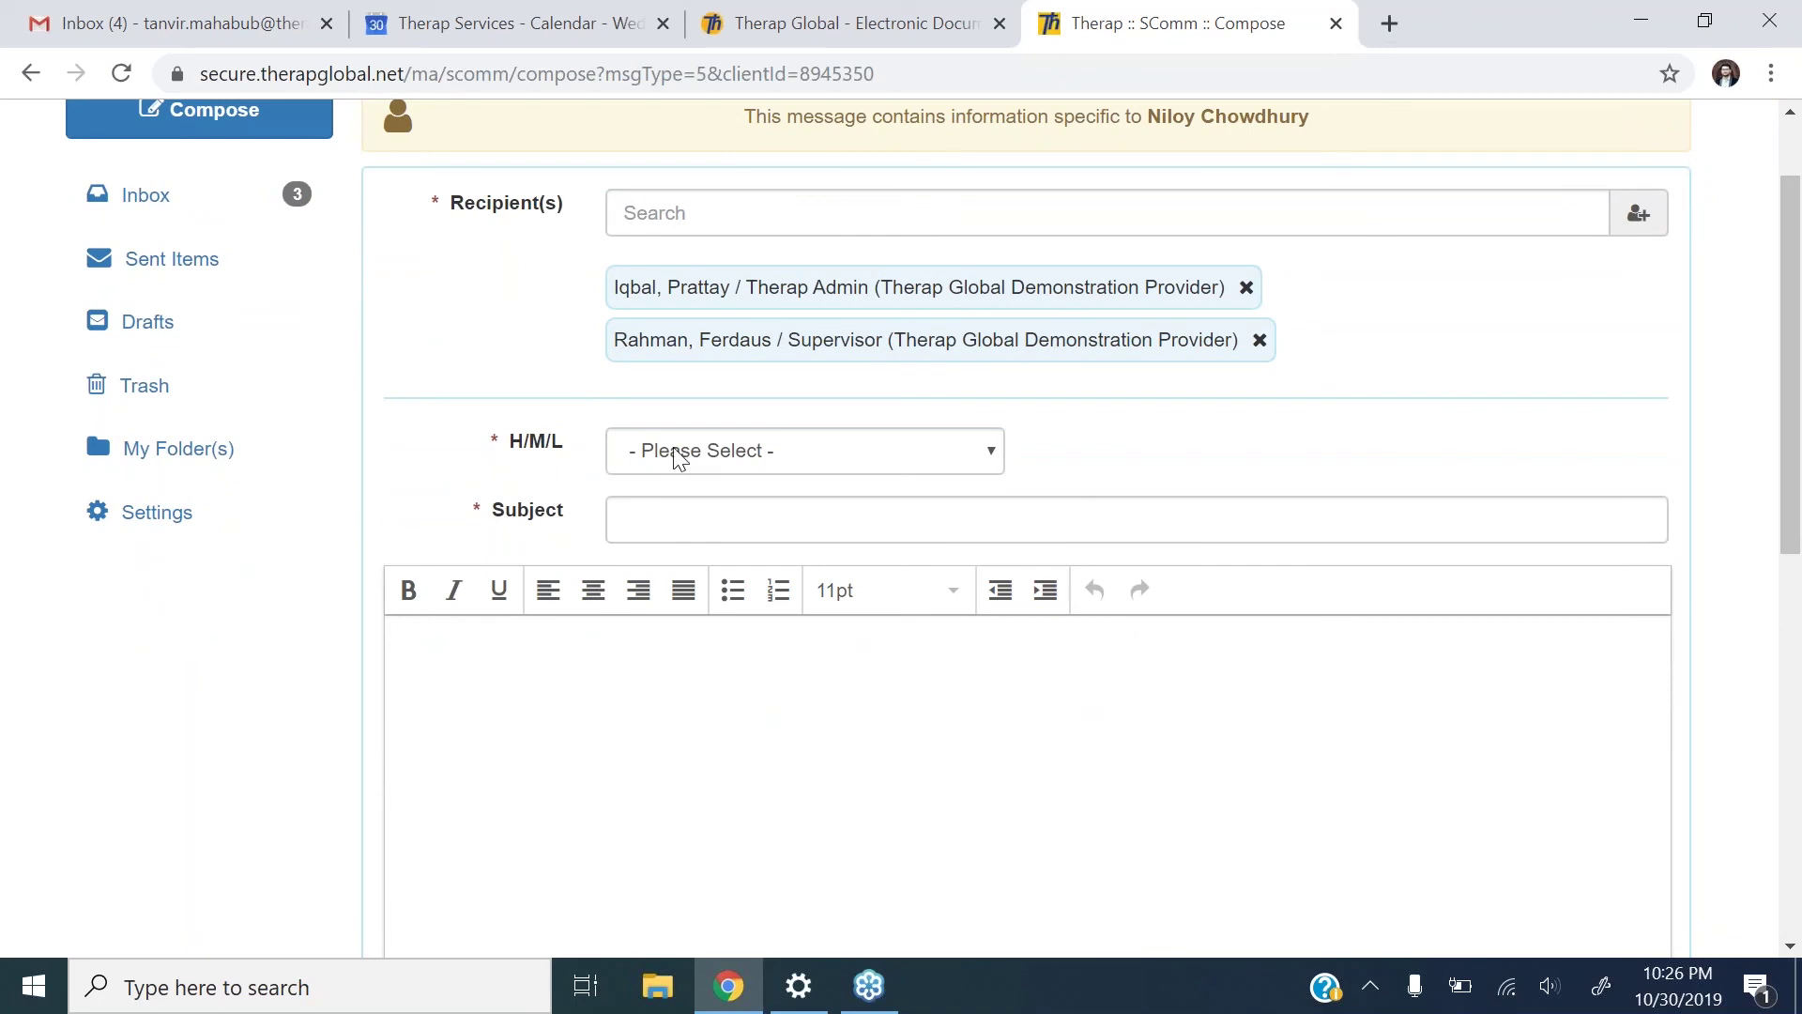
pyautogui.click(916, 450)
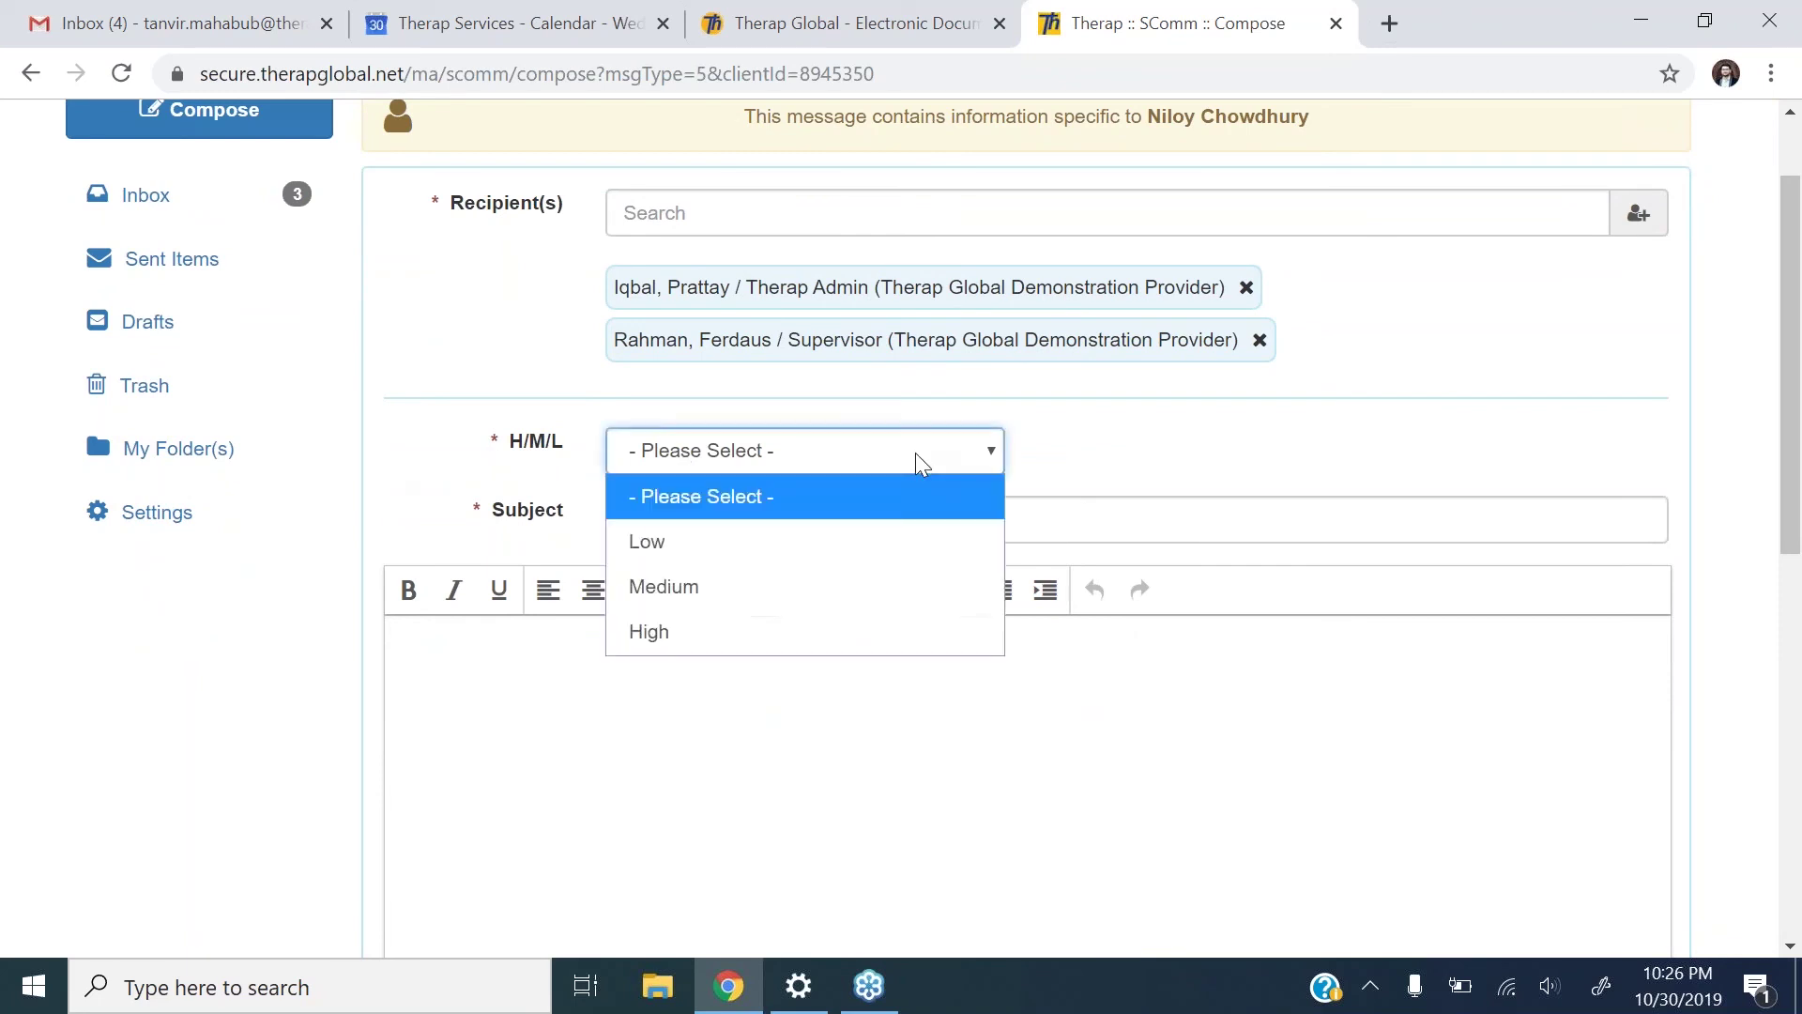
pyautogui.click(788, 554)
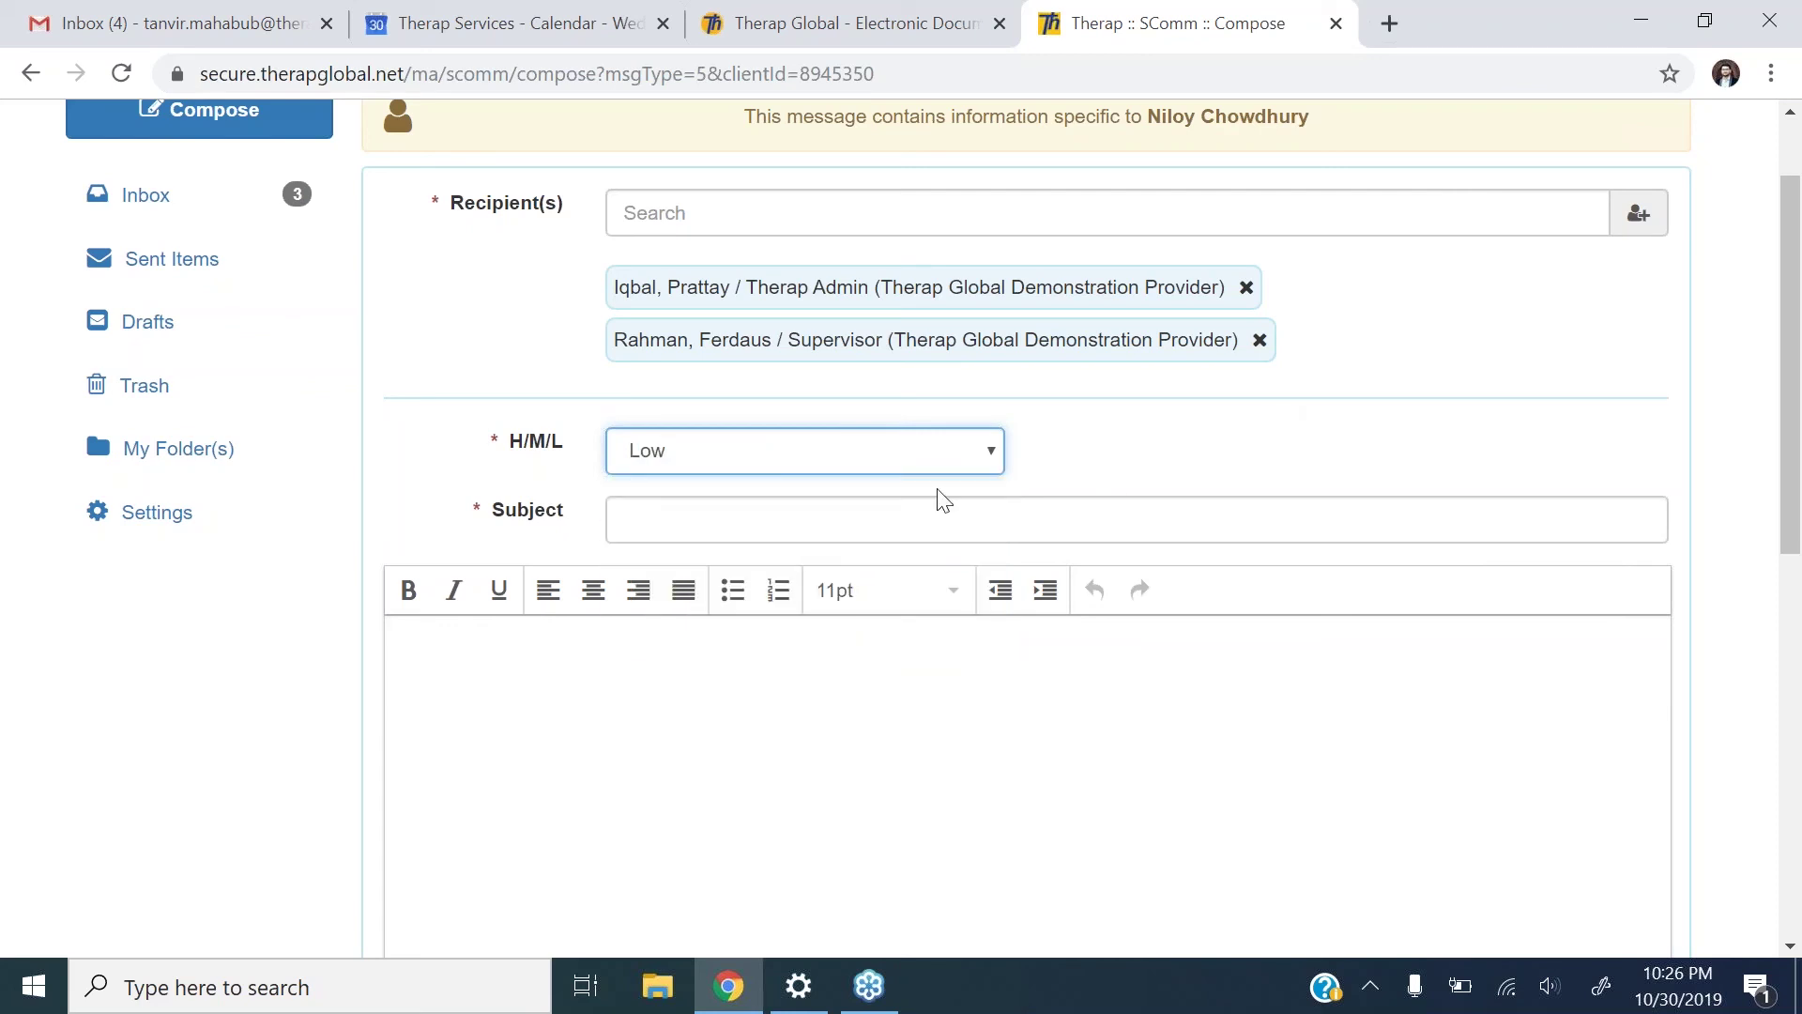
pyautogui.click(830, 521)
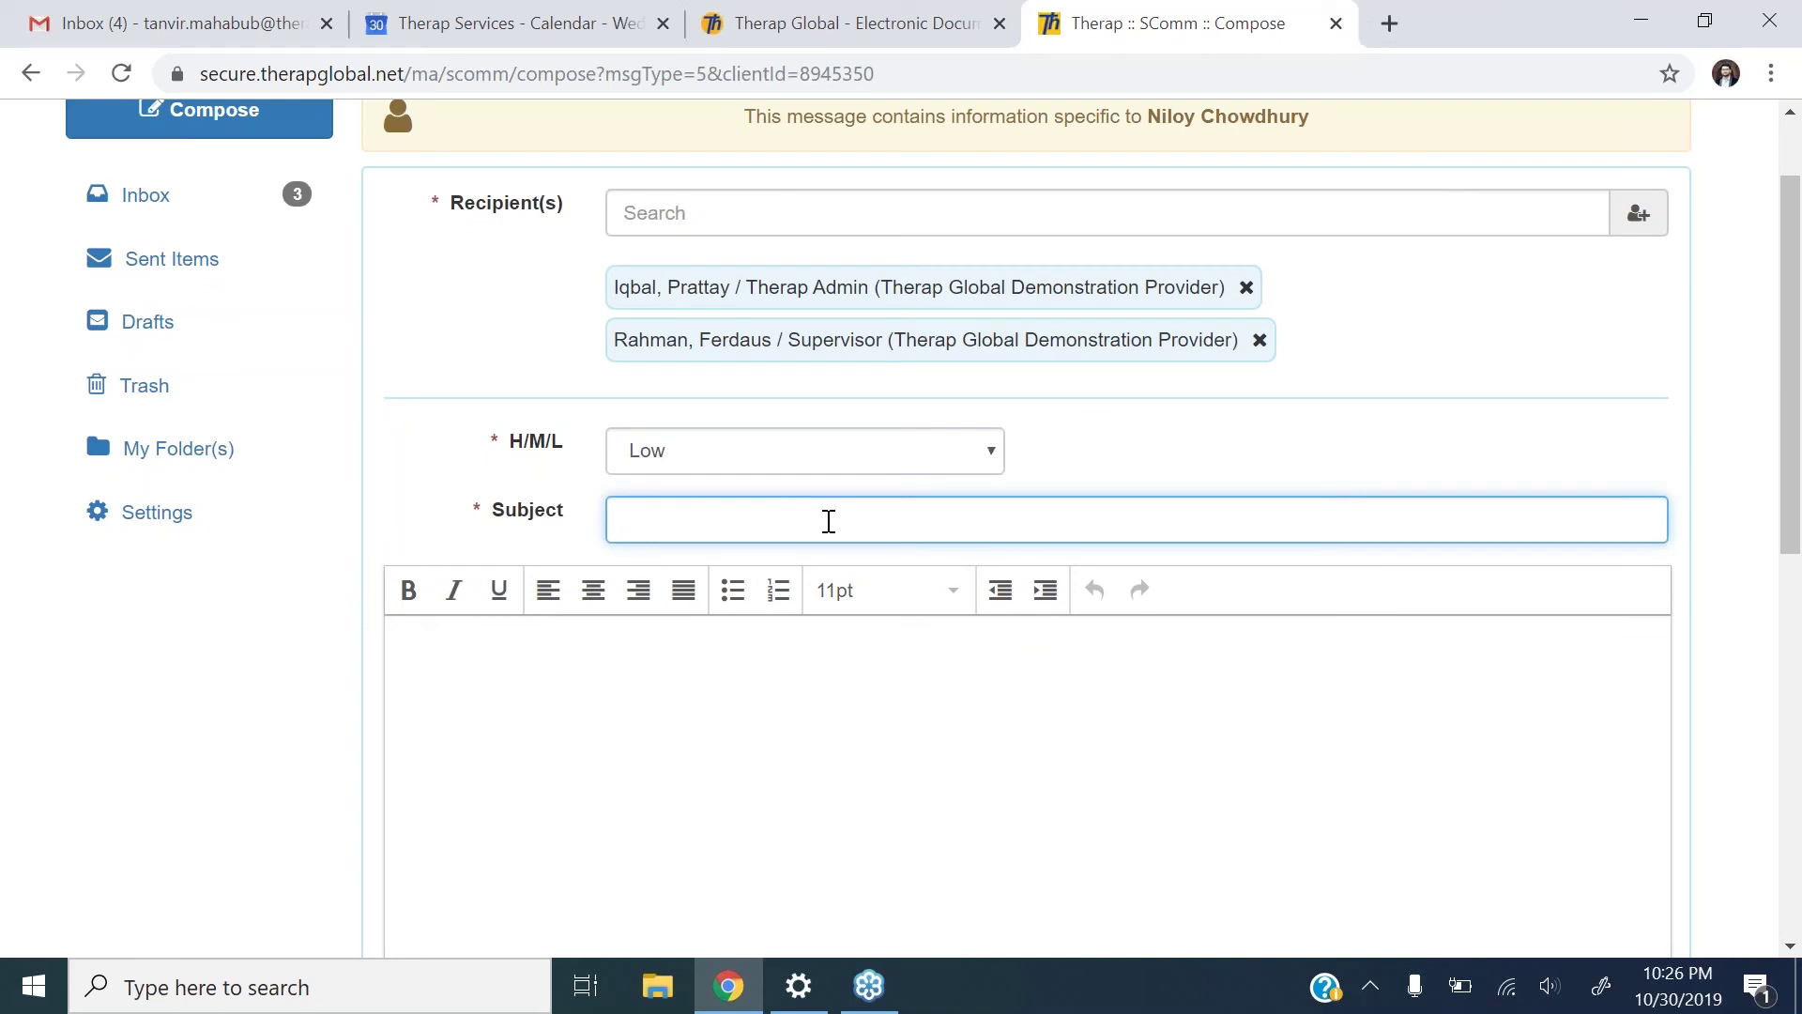
pyautogui.write('Progress of Niloy')
pyautogui.click(305, 695)
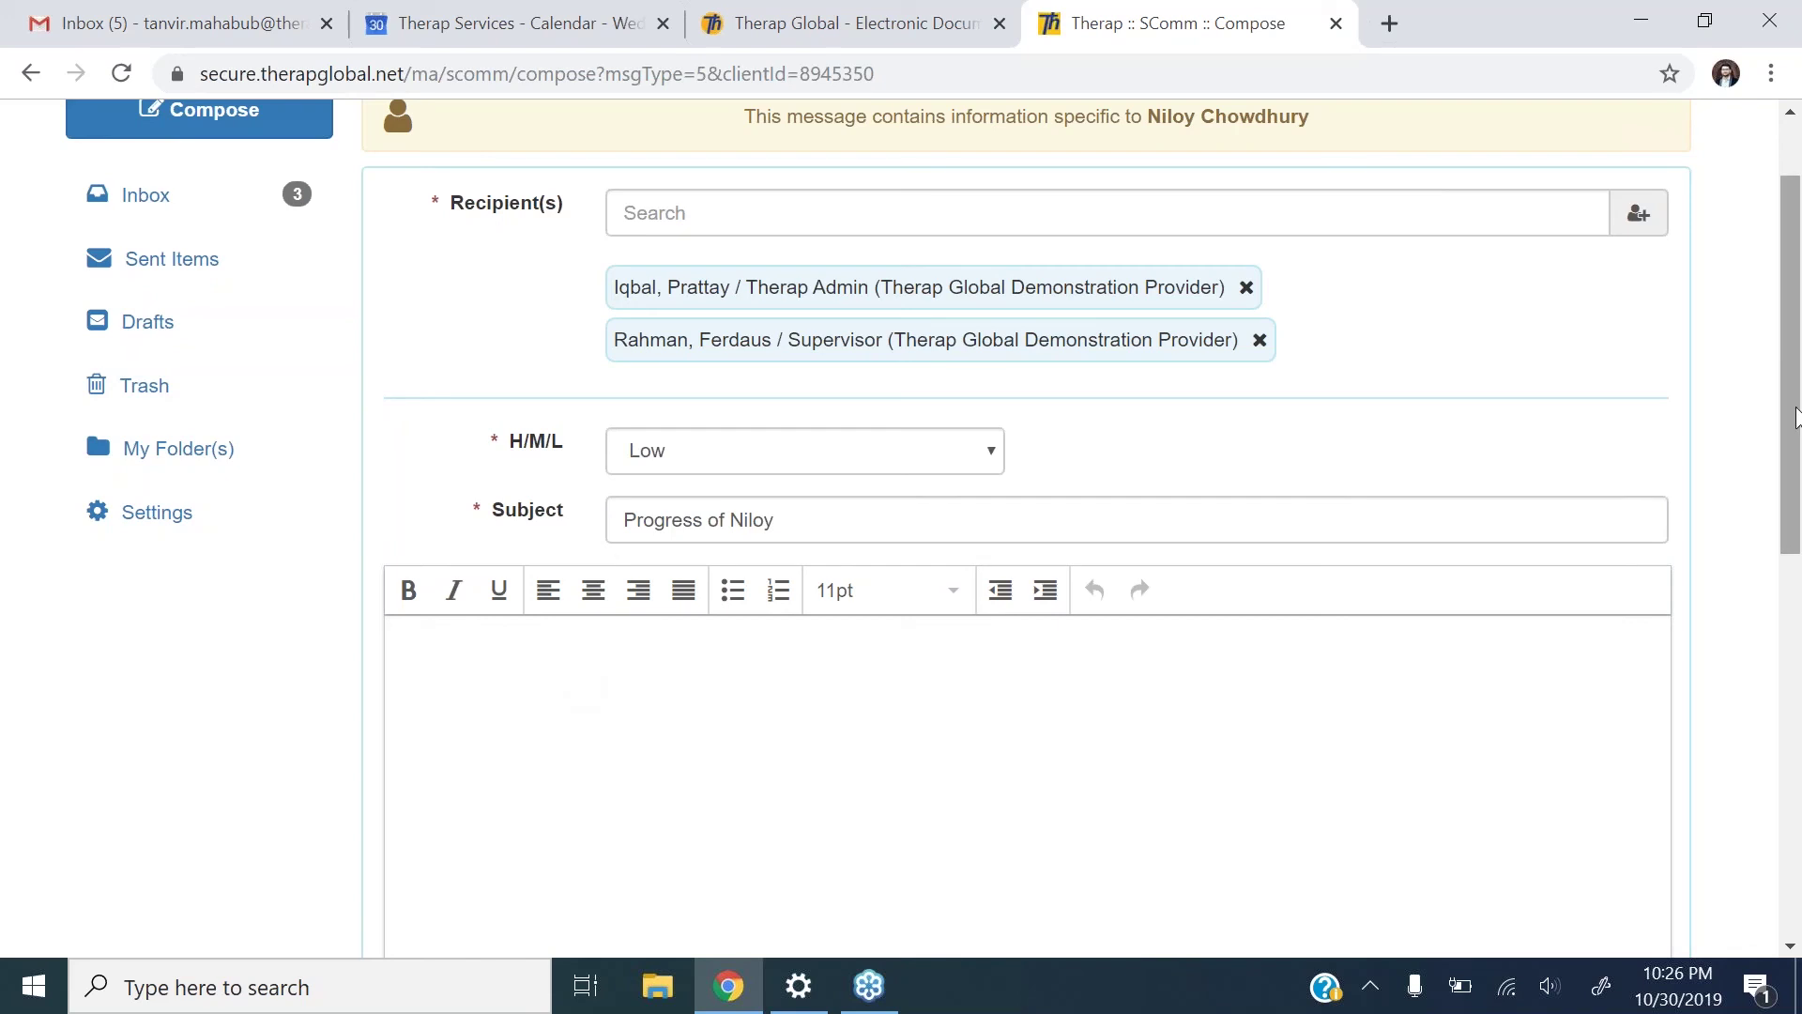
# Write the message body "I am sharing two T-logs that need to be reviewed for tracking his progress".
pyautogui.moveTo(1793, 416); pyautogui.dragTo(1793, 500)
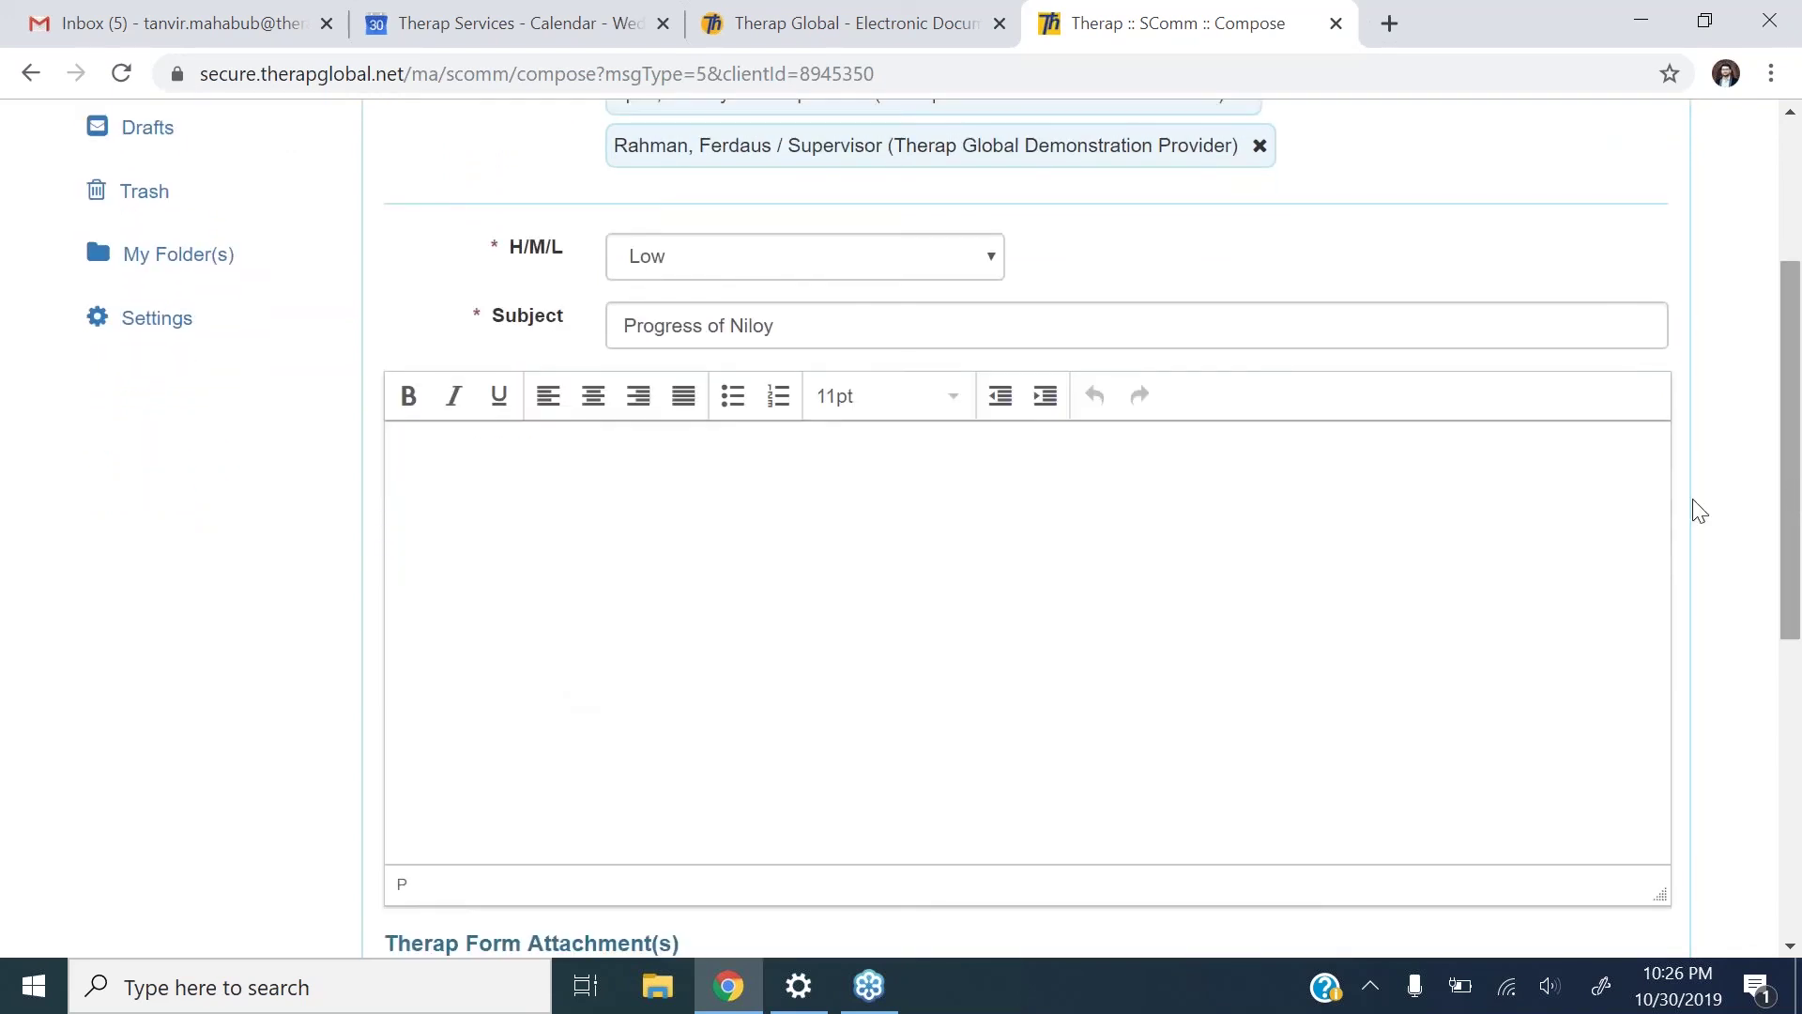
pyautogui.click(507, 479)
pyautogui.write('I am sharing')
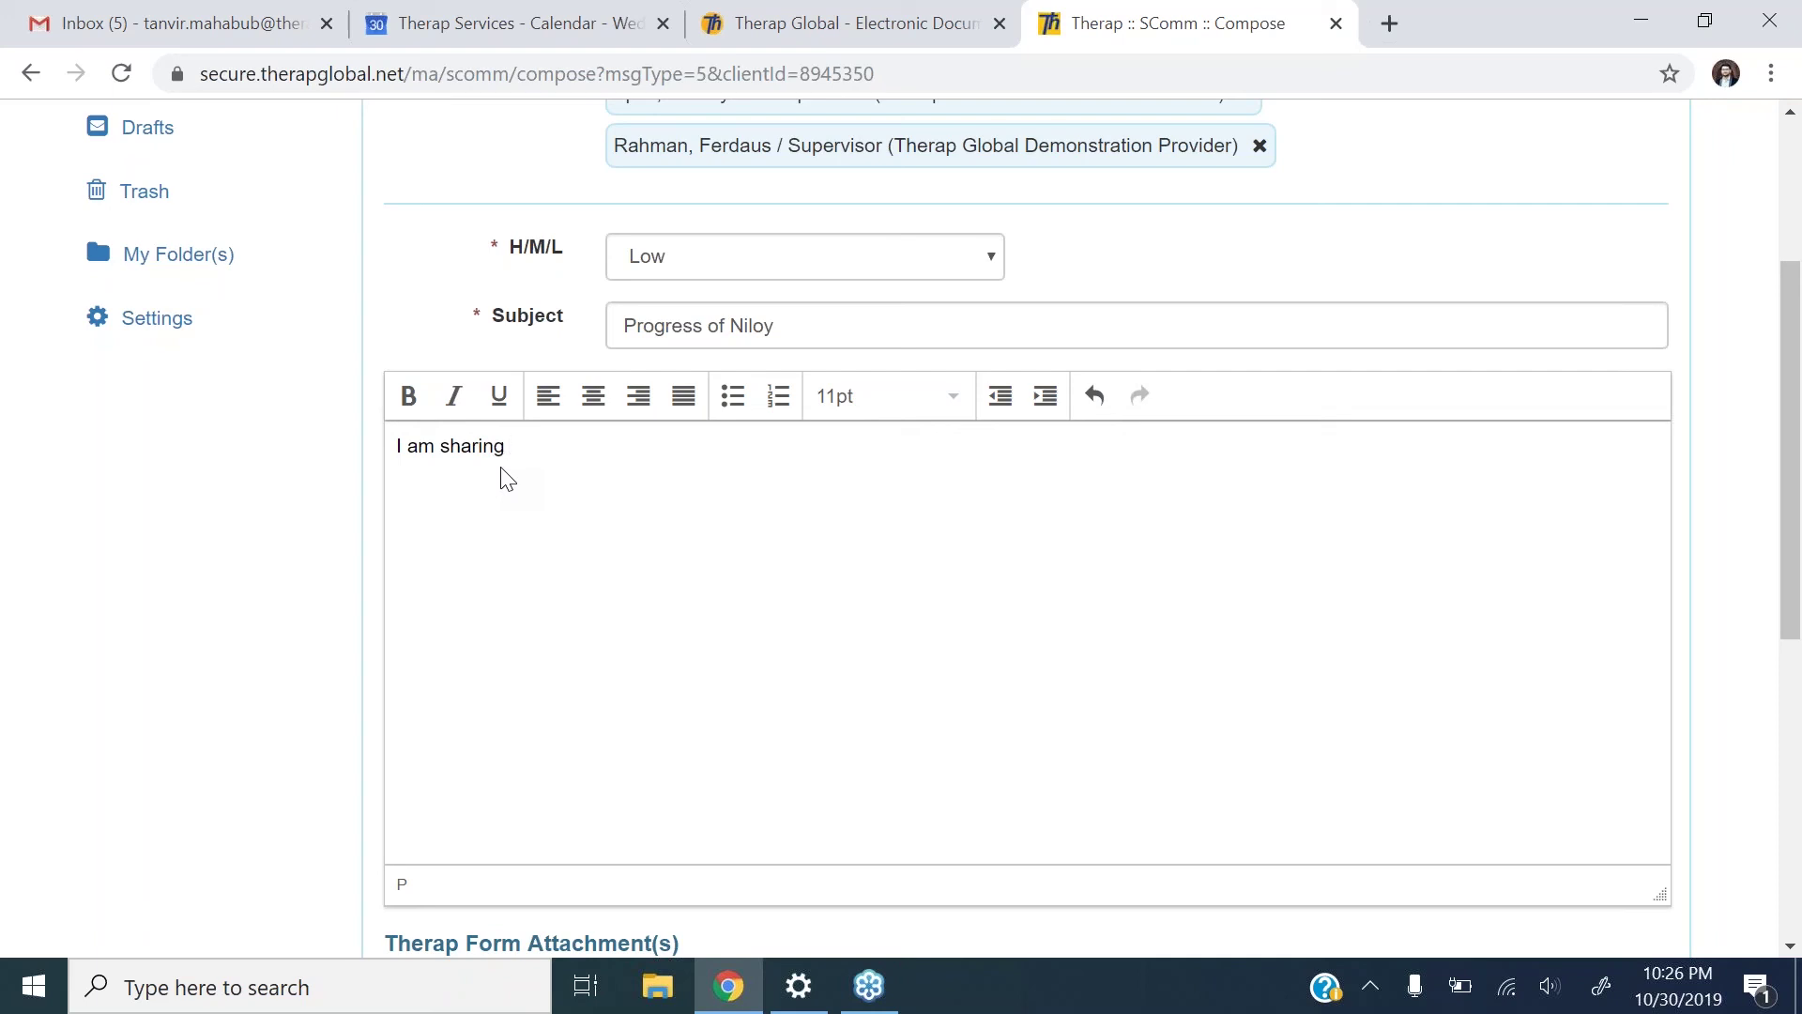
pyautogui.write(' Ni')
pyautogui.press('BackSpace')
pyautogui.press('BackSpace')
pyautogui.write('two T-logs that need to ')
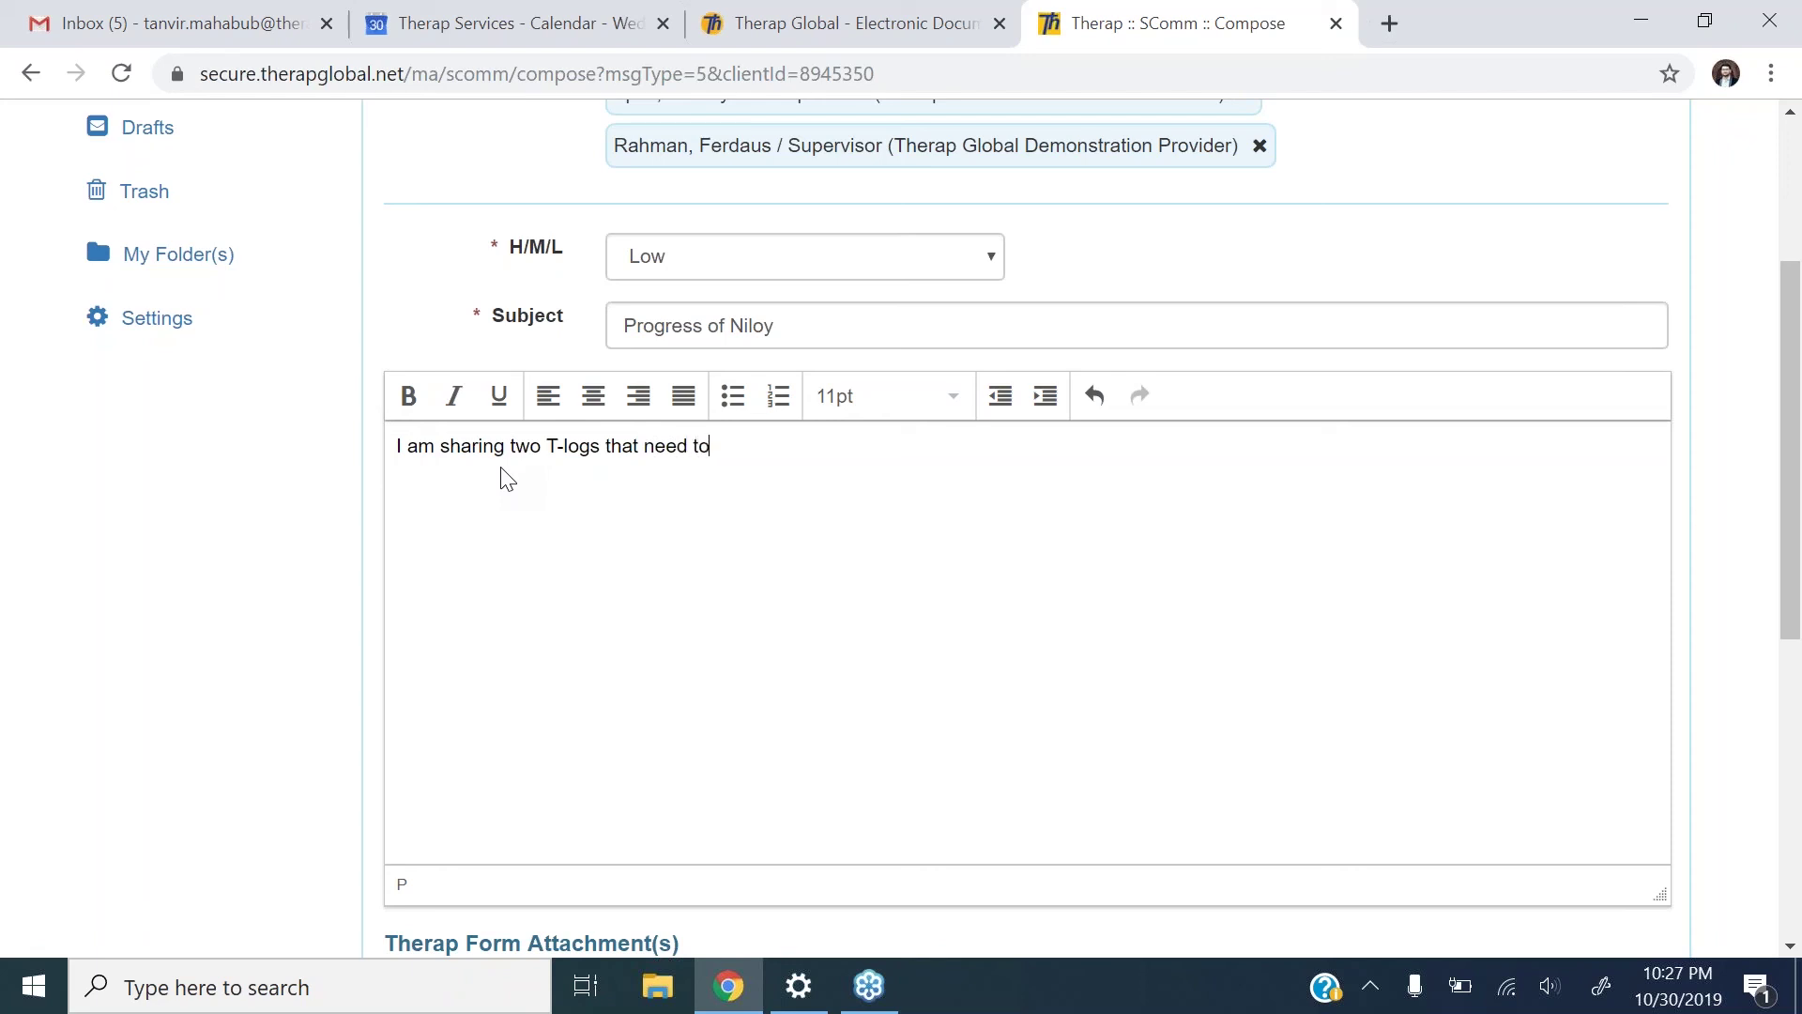
pyautogui.write('be reviewed for tracking his ')
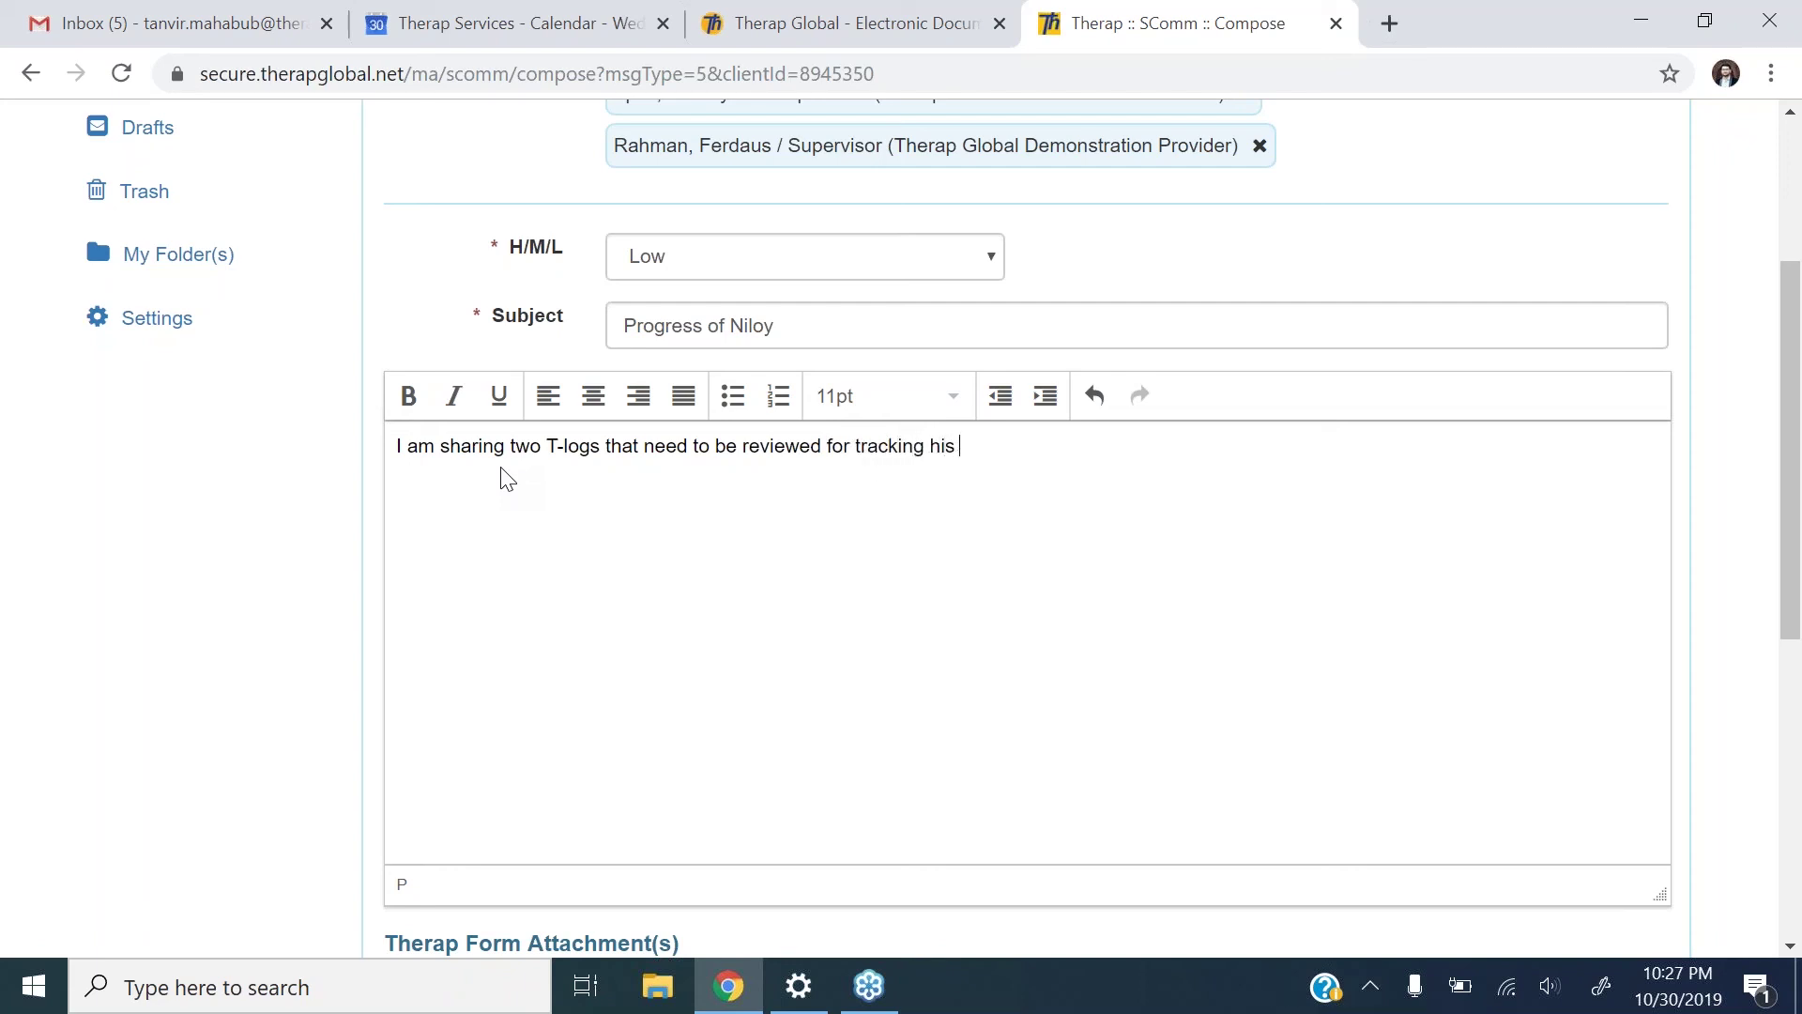
pyautogui.write('progress')
# Choose T-Log as the Therap form type to attach and open its form search.
pyautogui.scroll(-4, 1795, 399)
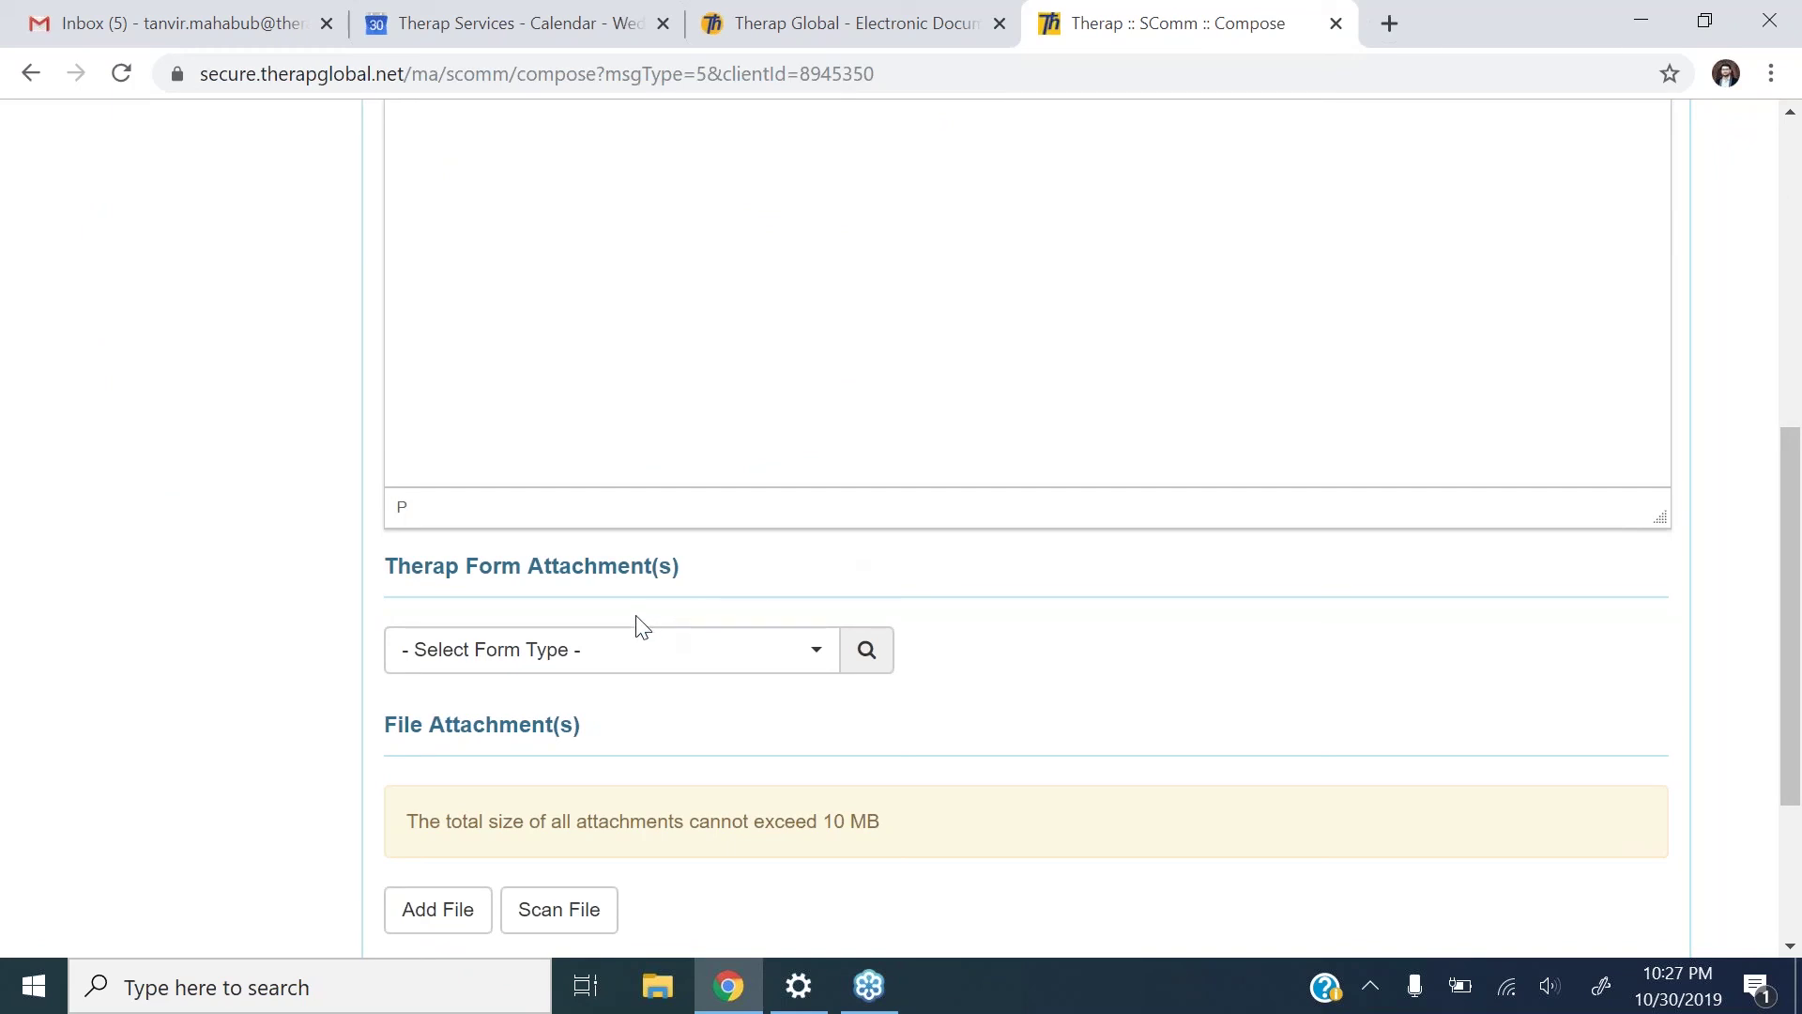
pyautogui.click(809, 656)
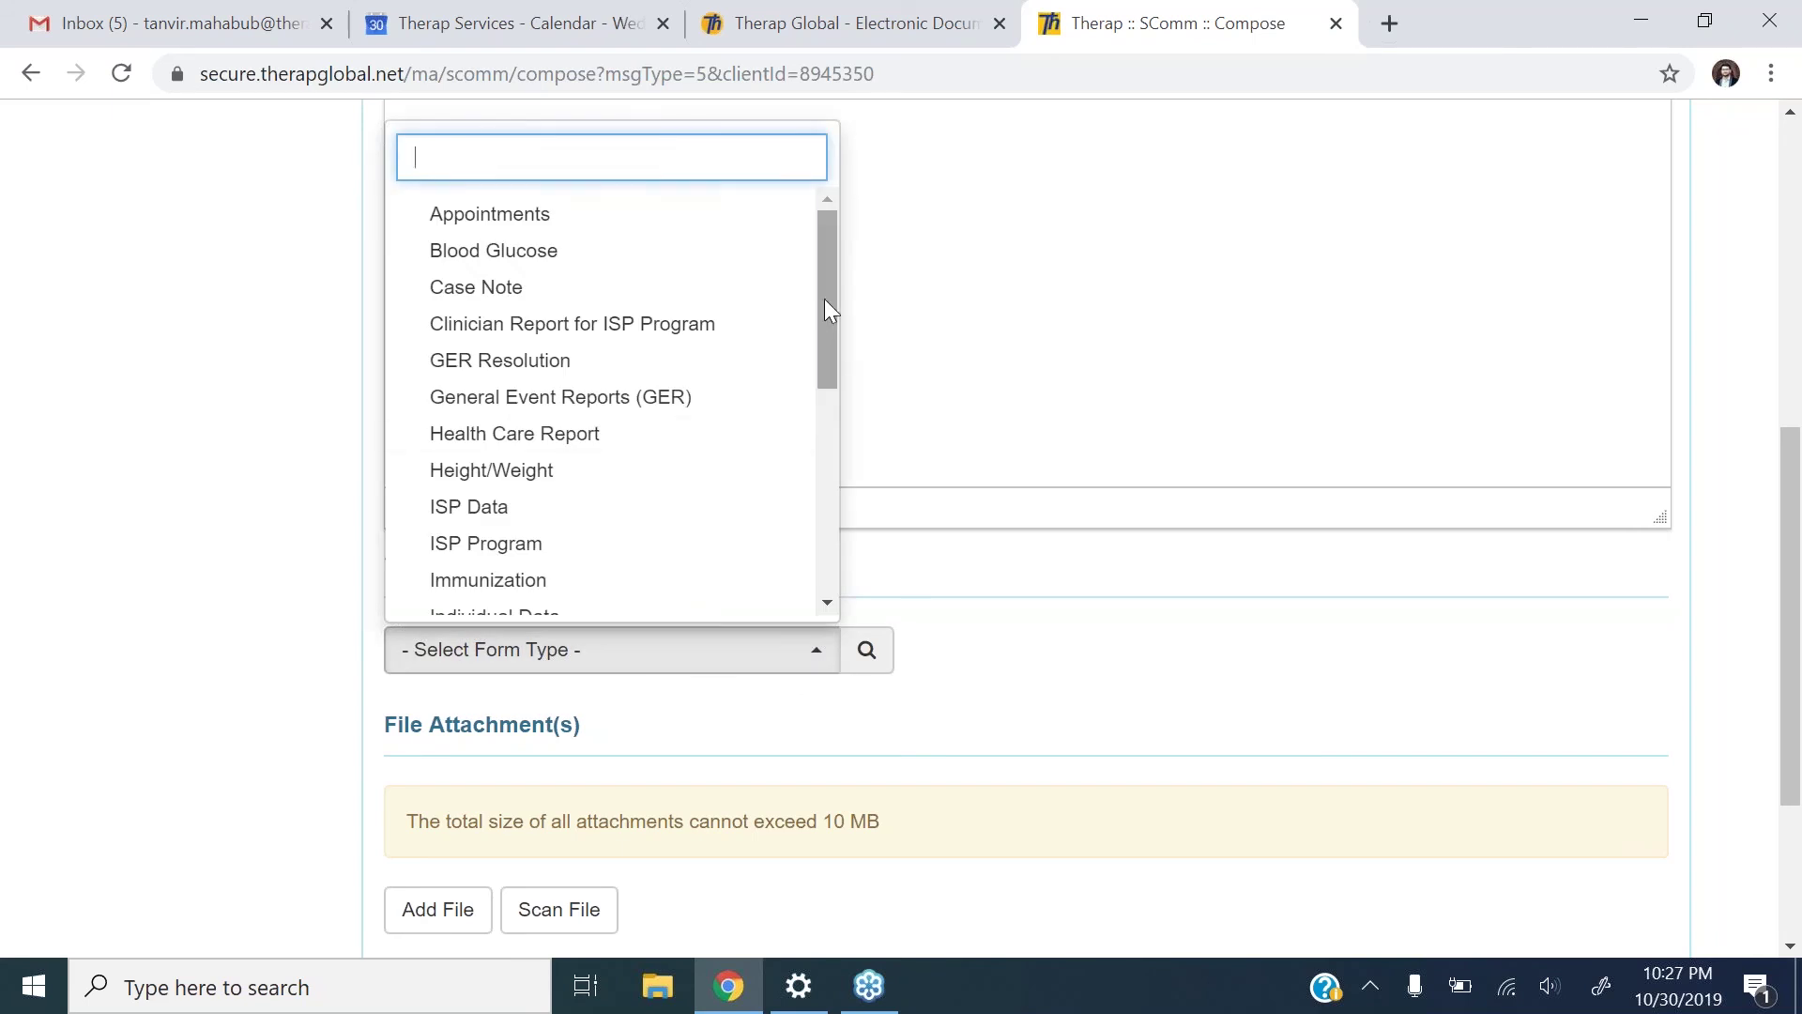
pyautogui.moveTo(828, 303); pyautogui.dragTo(826, 526)
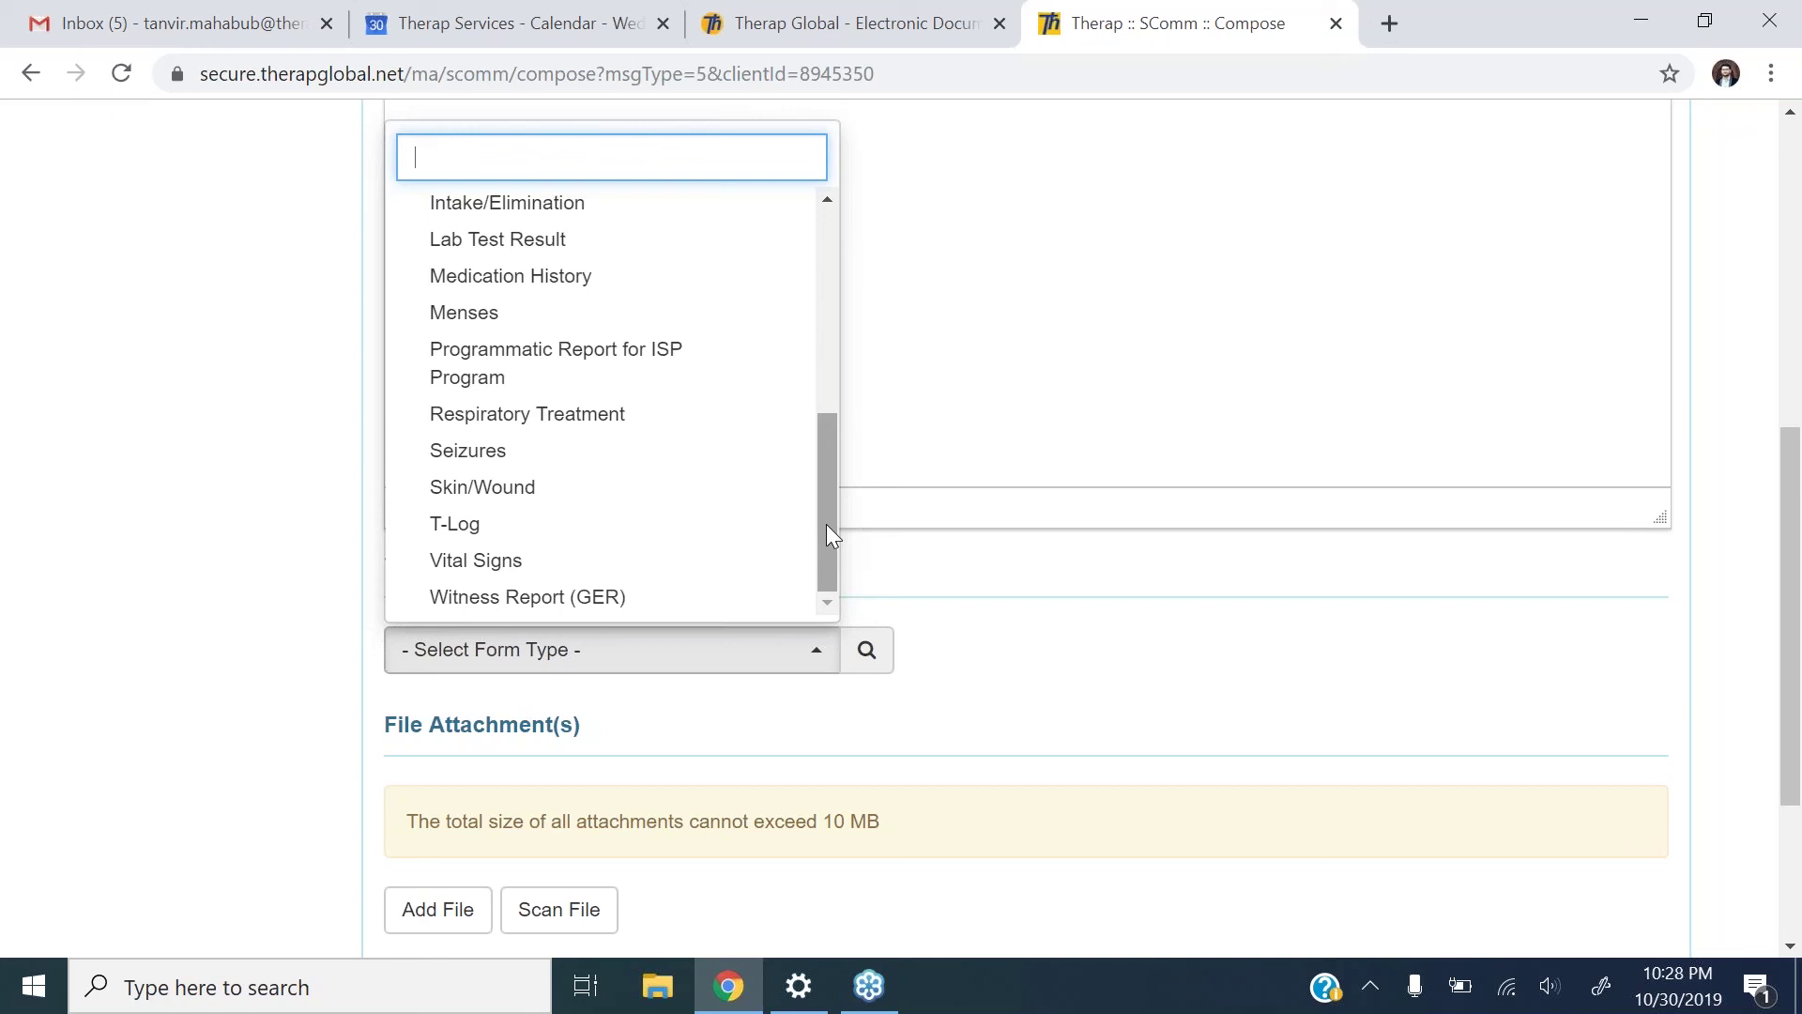
pyautogui.click(526, 528)
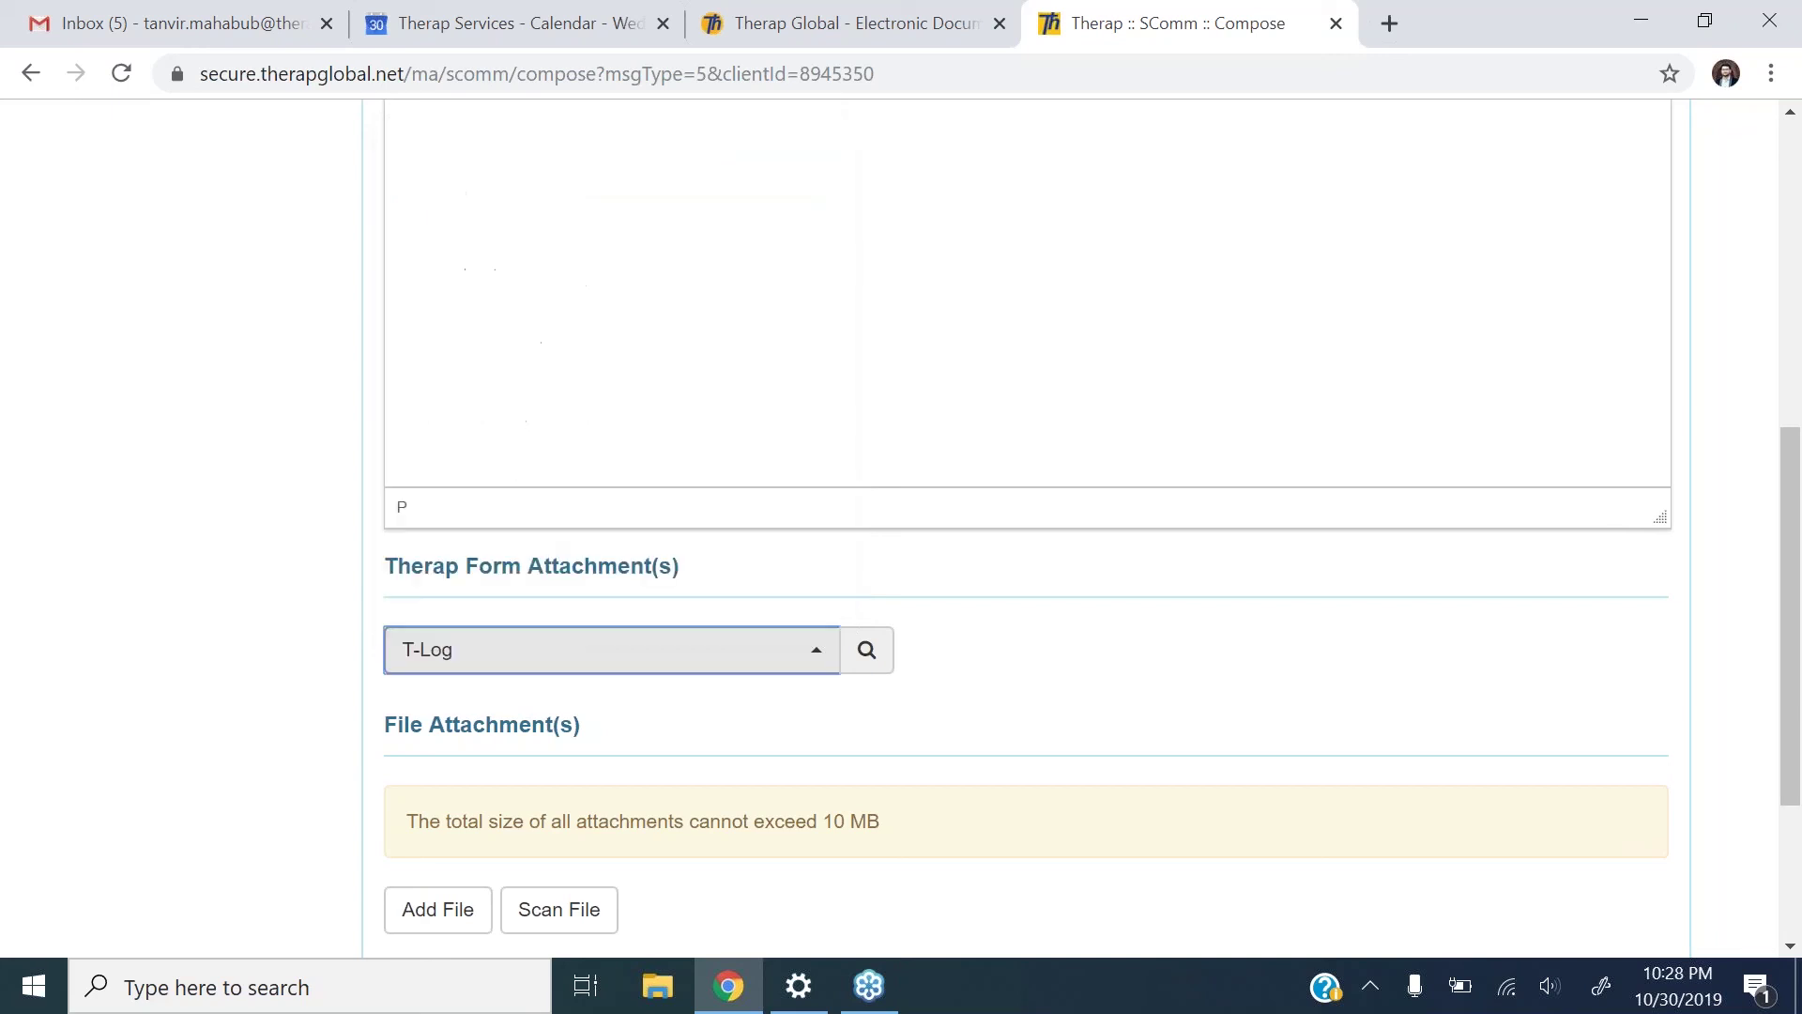
pyautogui.click(864, 657)
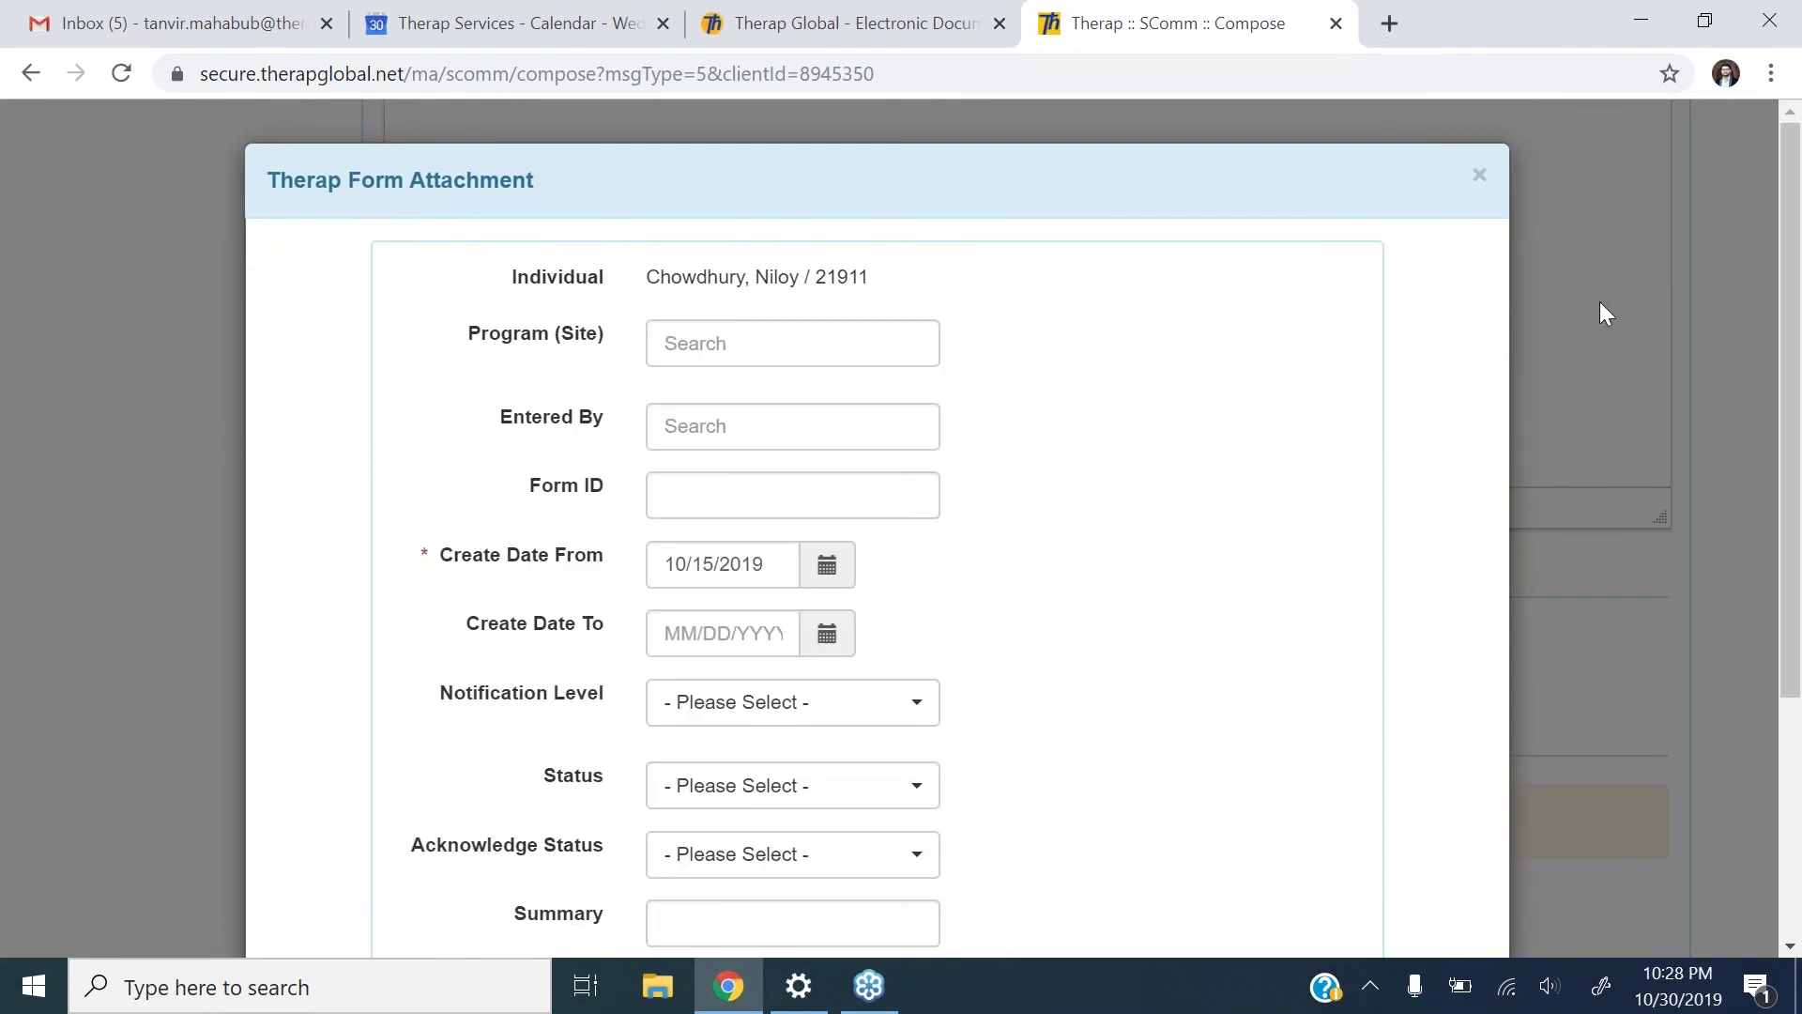
# Set Create Date From to 10/01/2019 and search for the individual's T-Logs.
pyautogui.moveTo(1798, 390); pyautogui.dragTo(1793, 441)
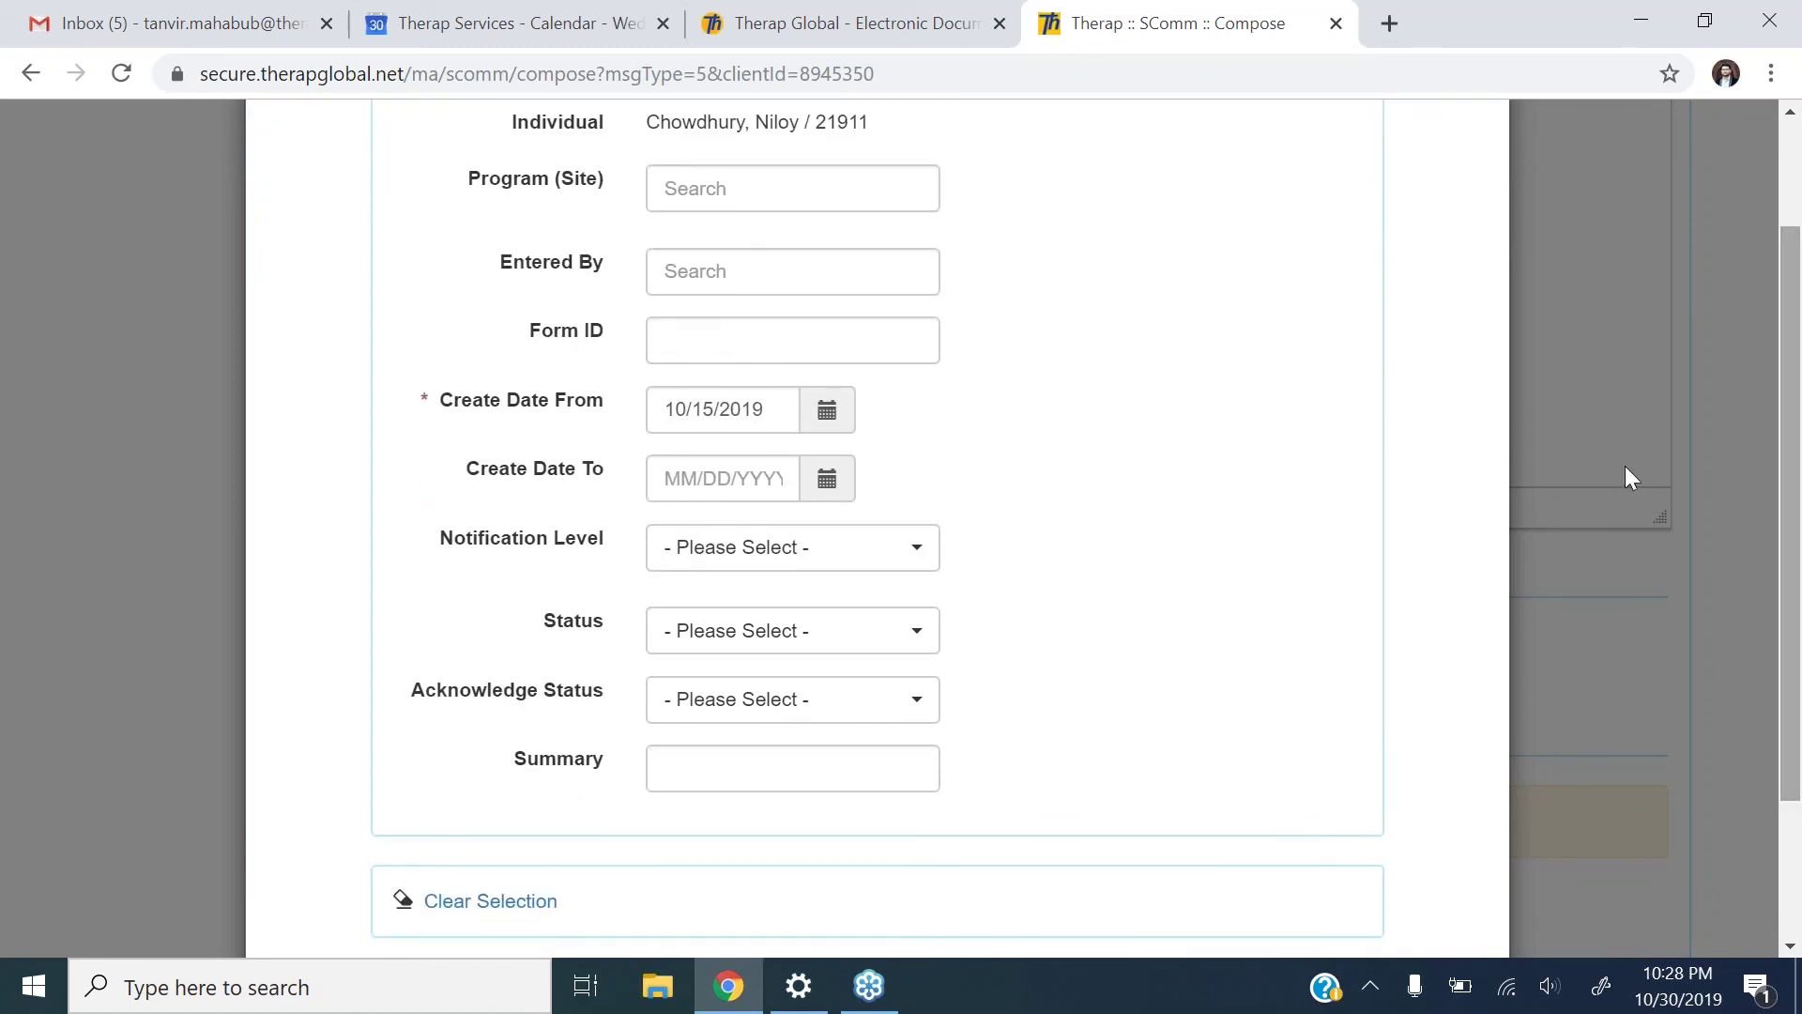
pyautogui.click(826, 432)
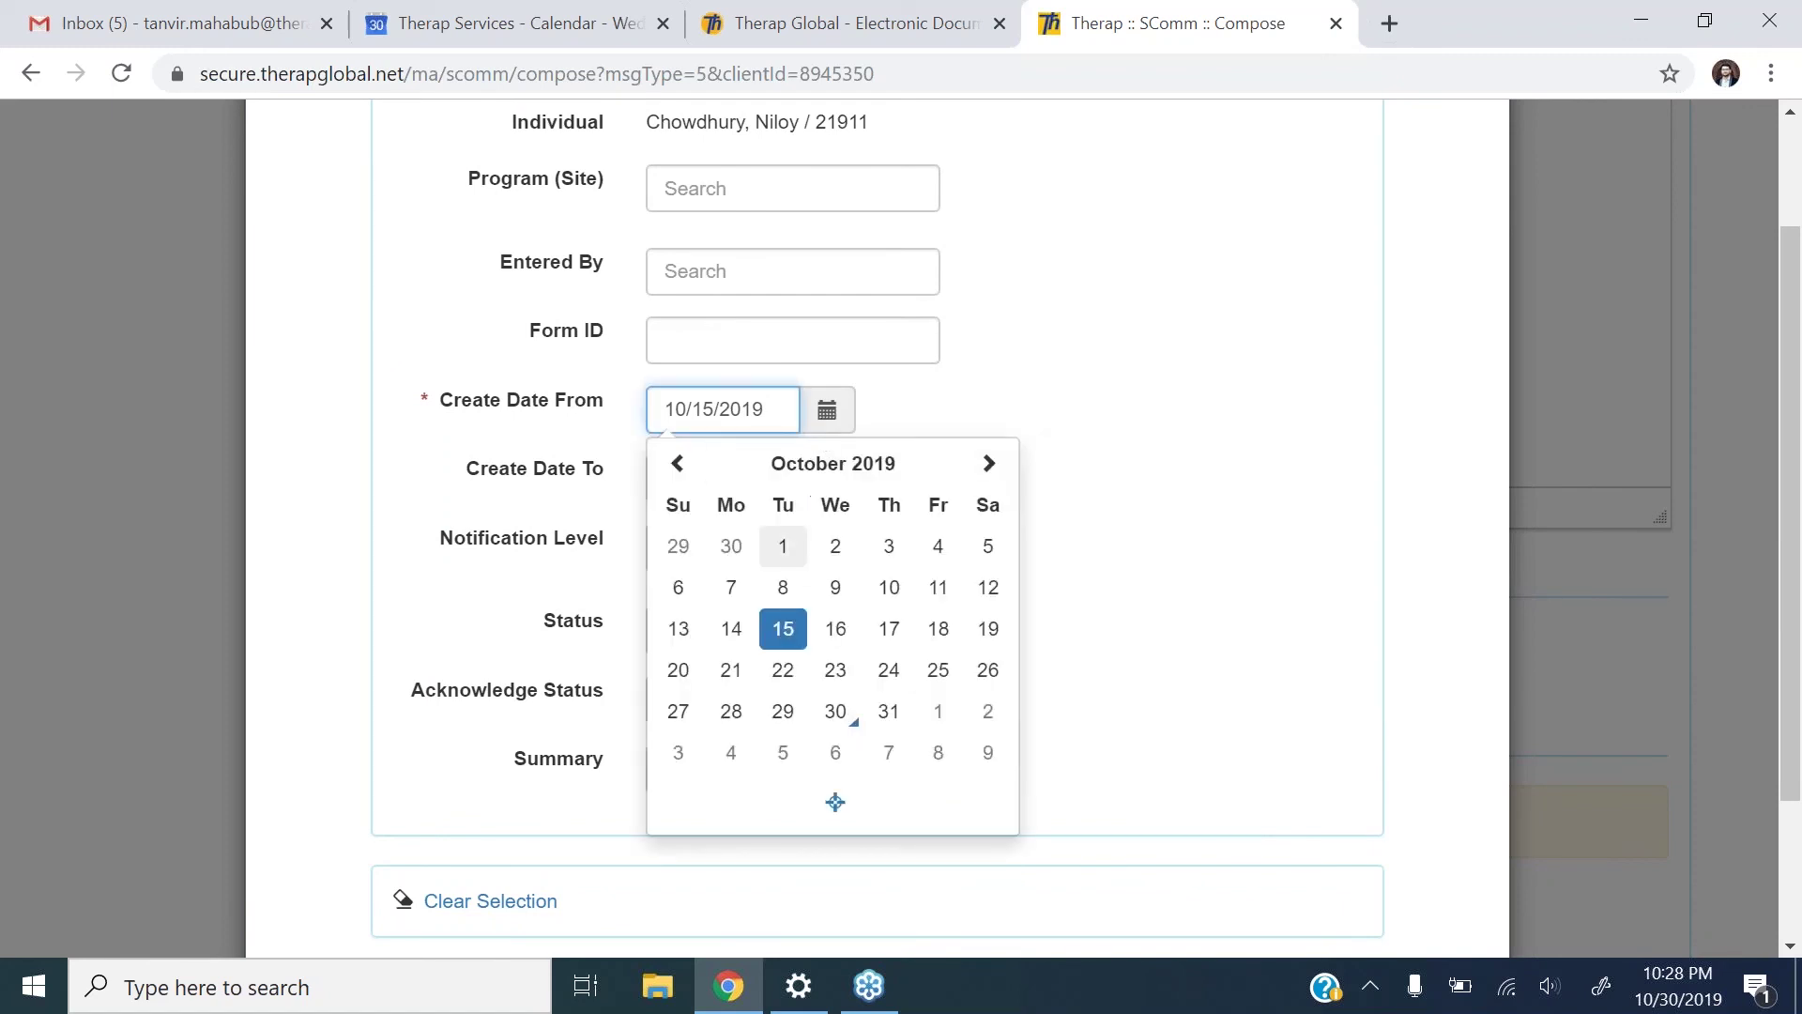
pyautogui.click(787, 547)
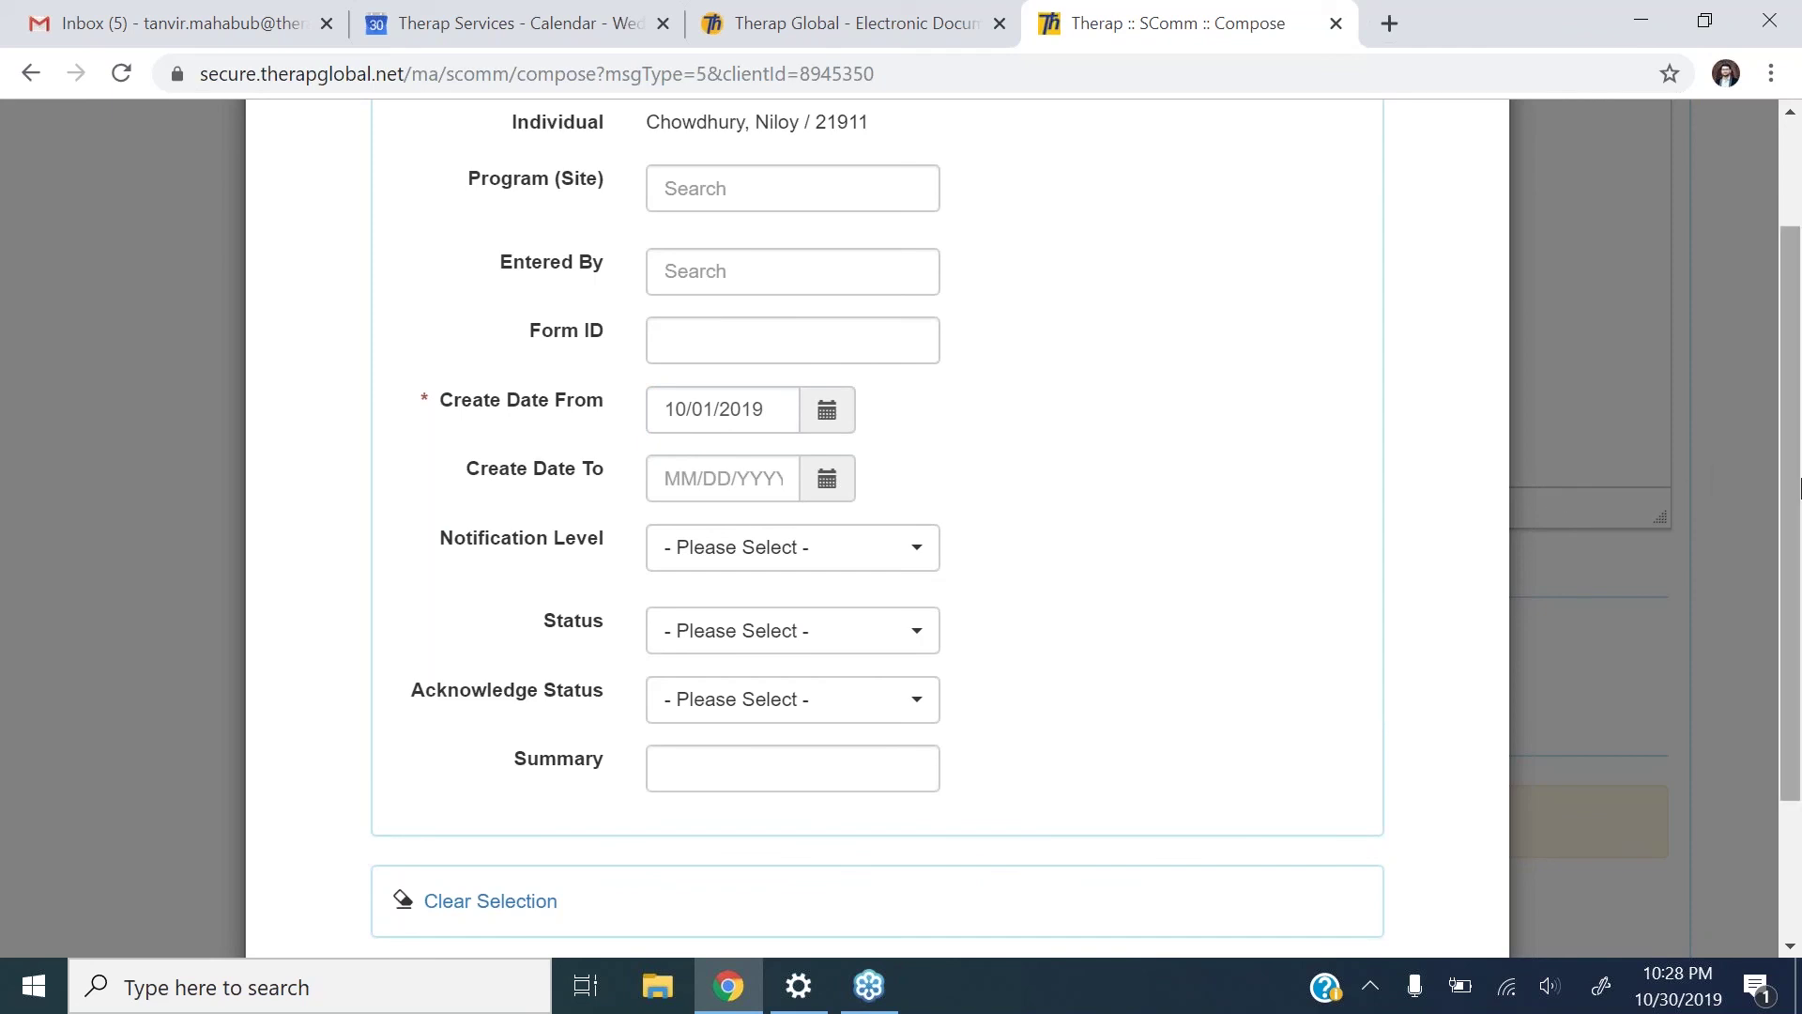
pyautogui.moveTo(1797, 488); pyautogui.dragTo(1793, 389)
pyautogui.moveTo(1794, 302); pyautogui.dragTo(1770, 535)
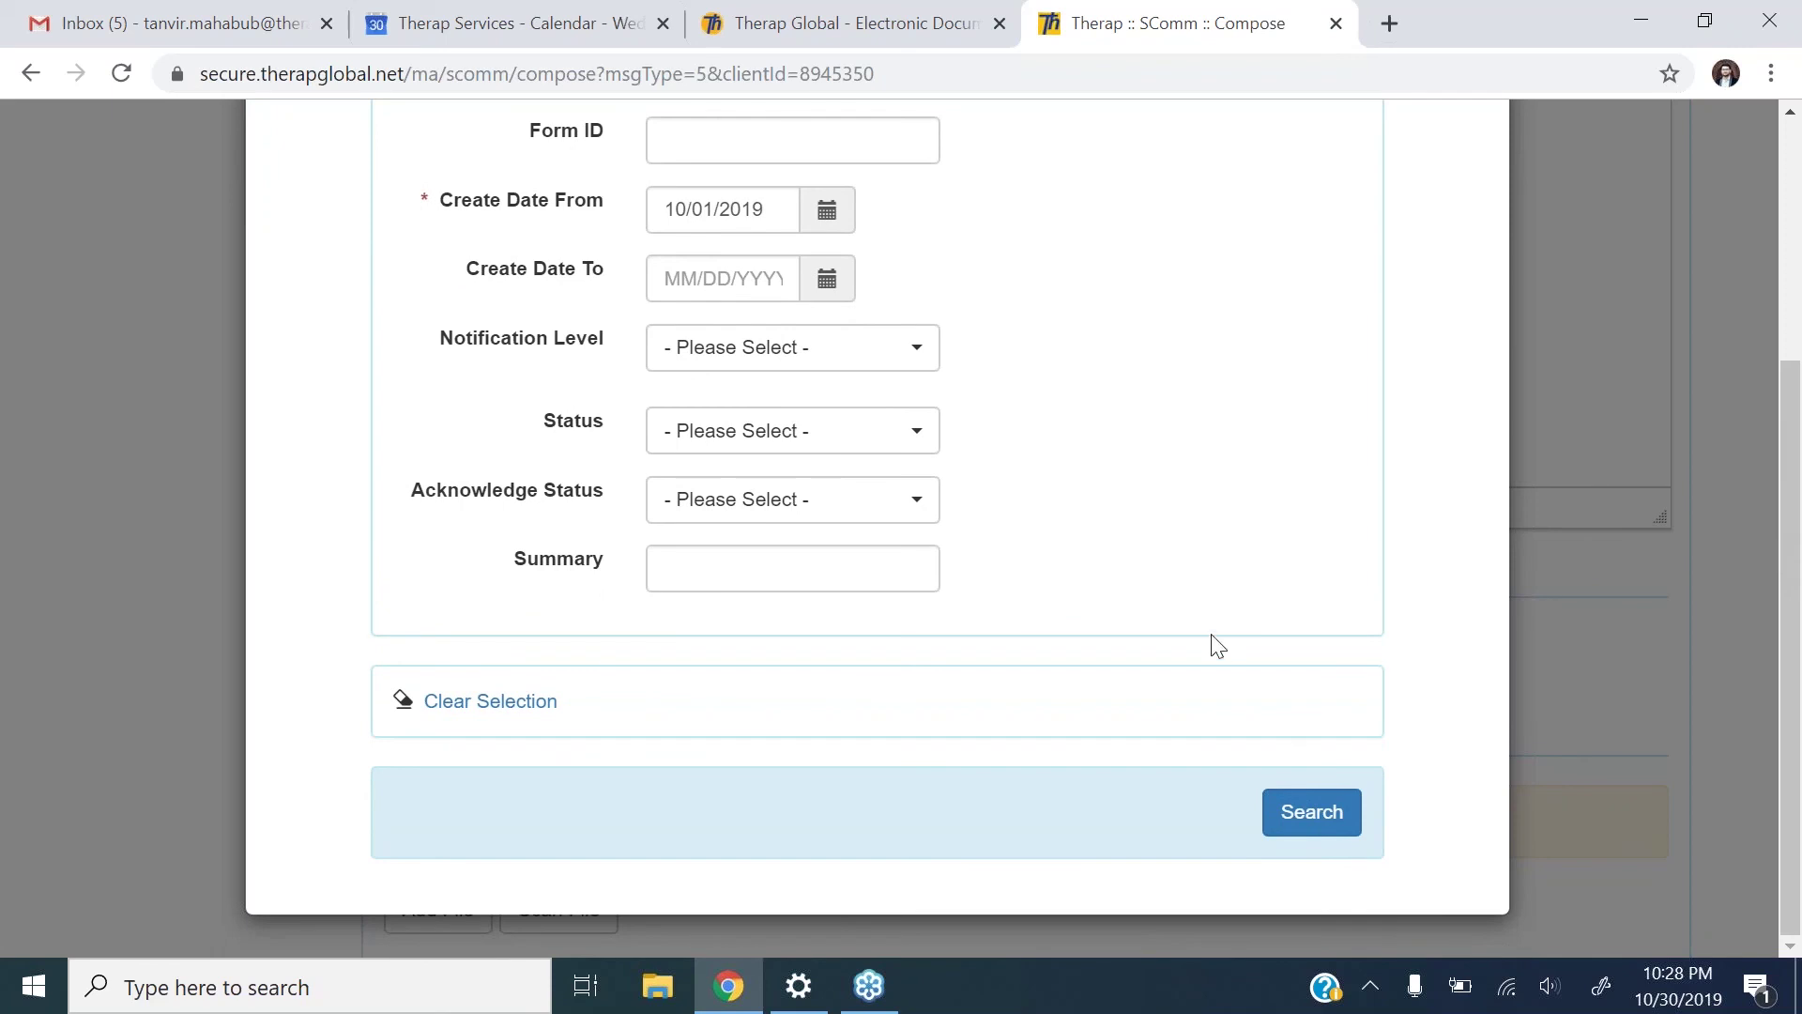
pyautogui.click(1306, 826)
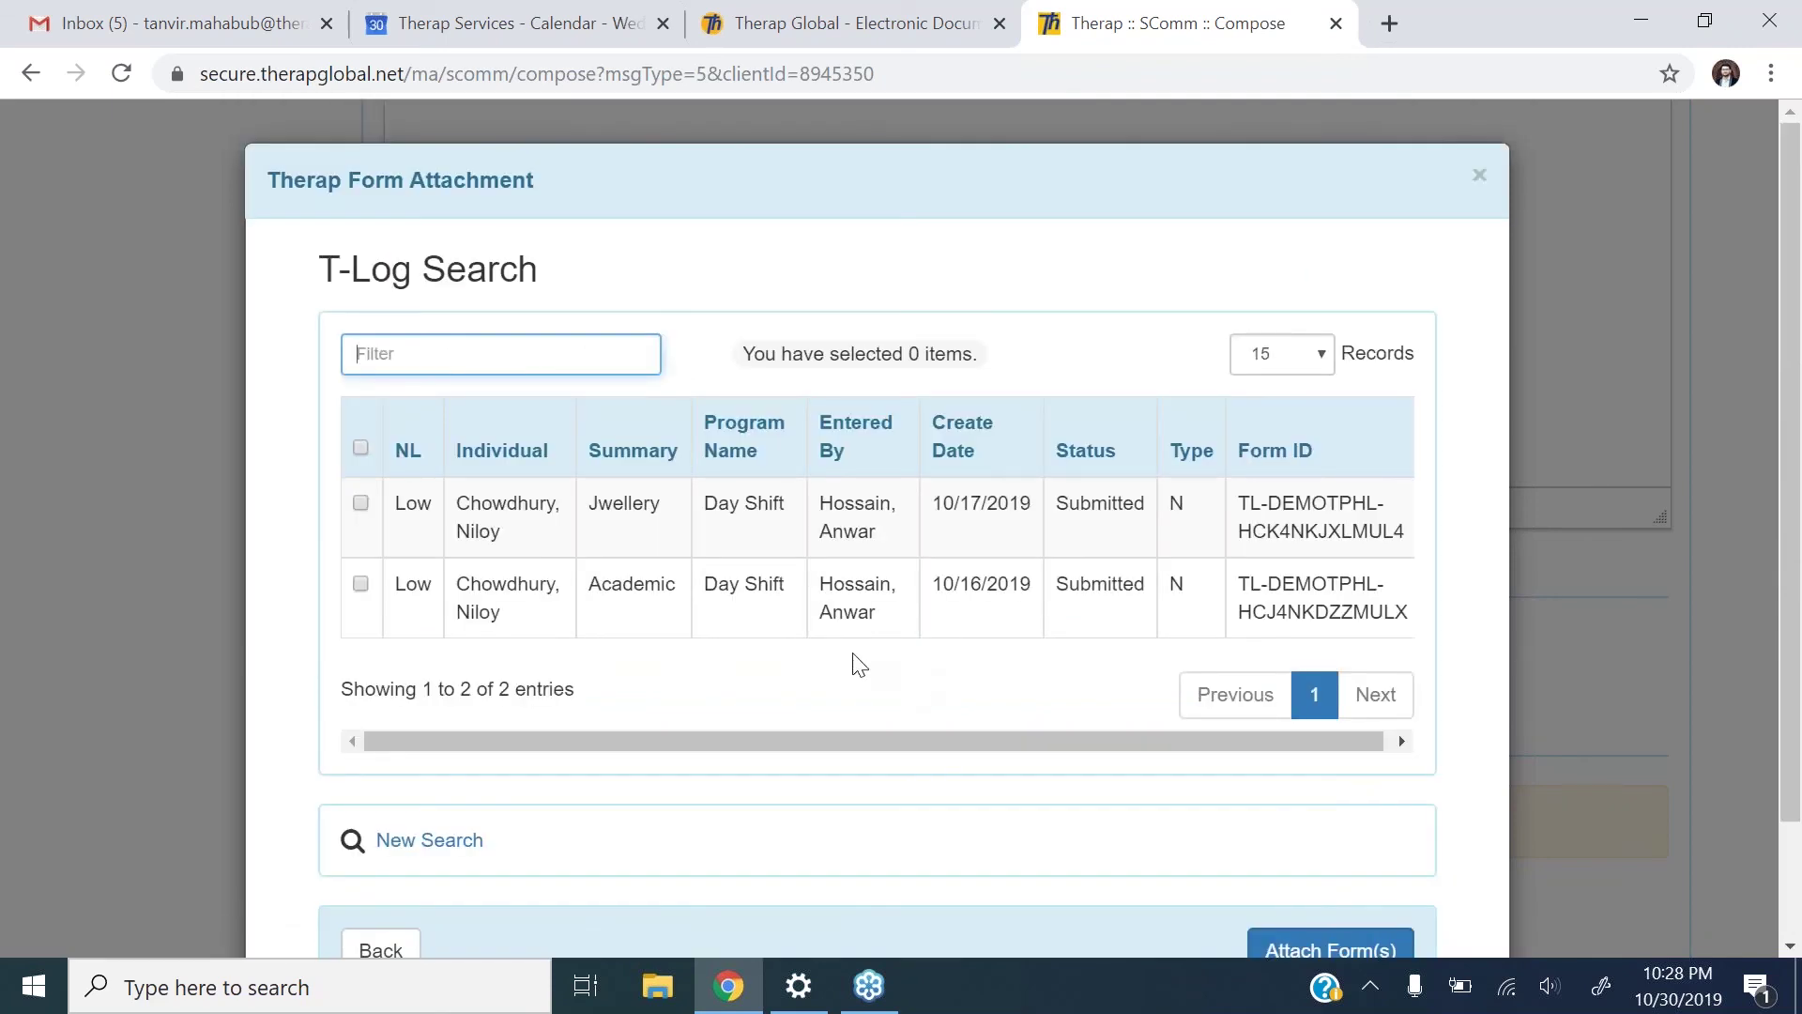
# Attach both the Jwellery and Academic T-Logs from the search results to the message.
pyautogui.click(358, 503)
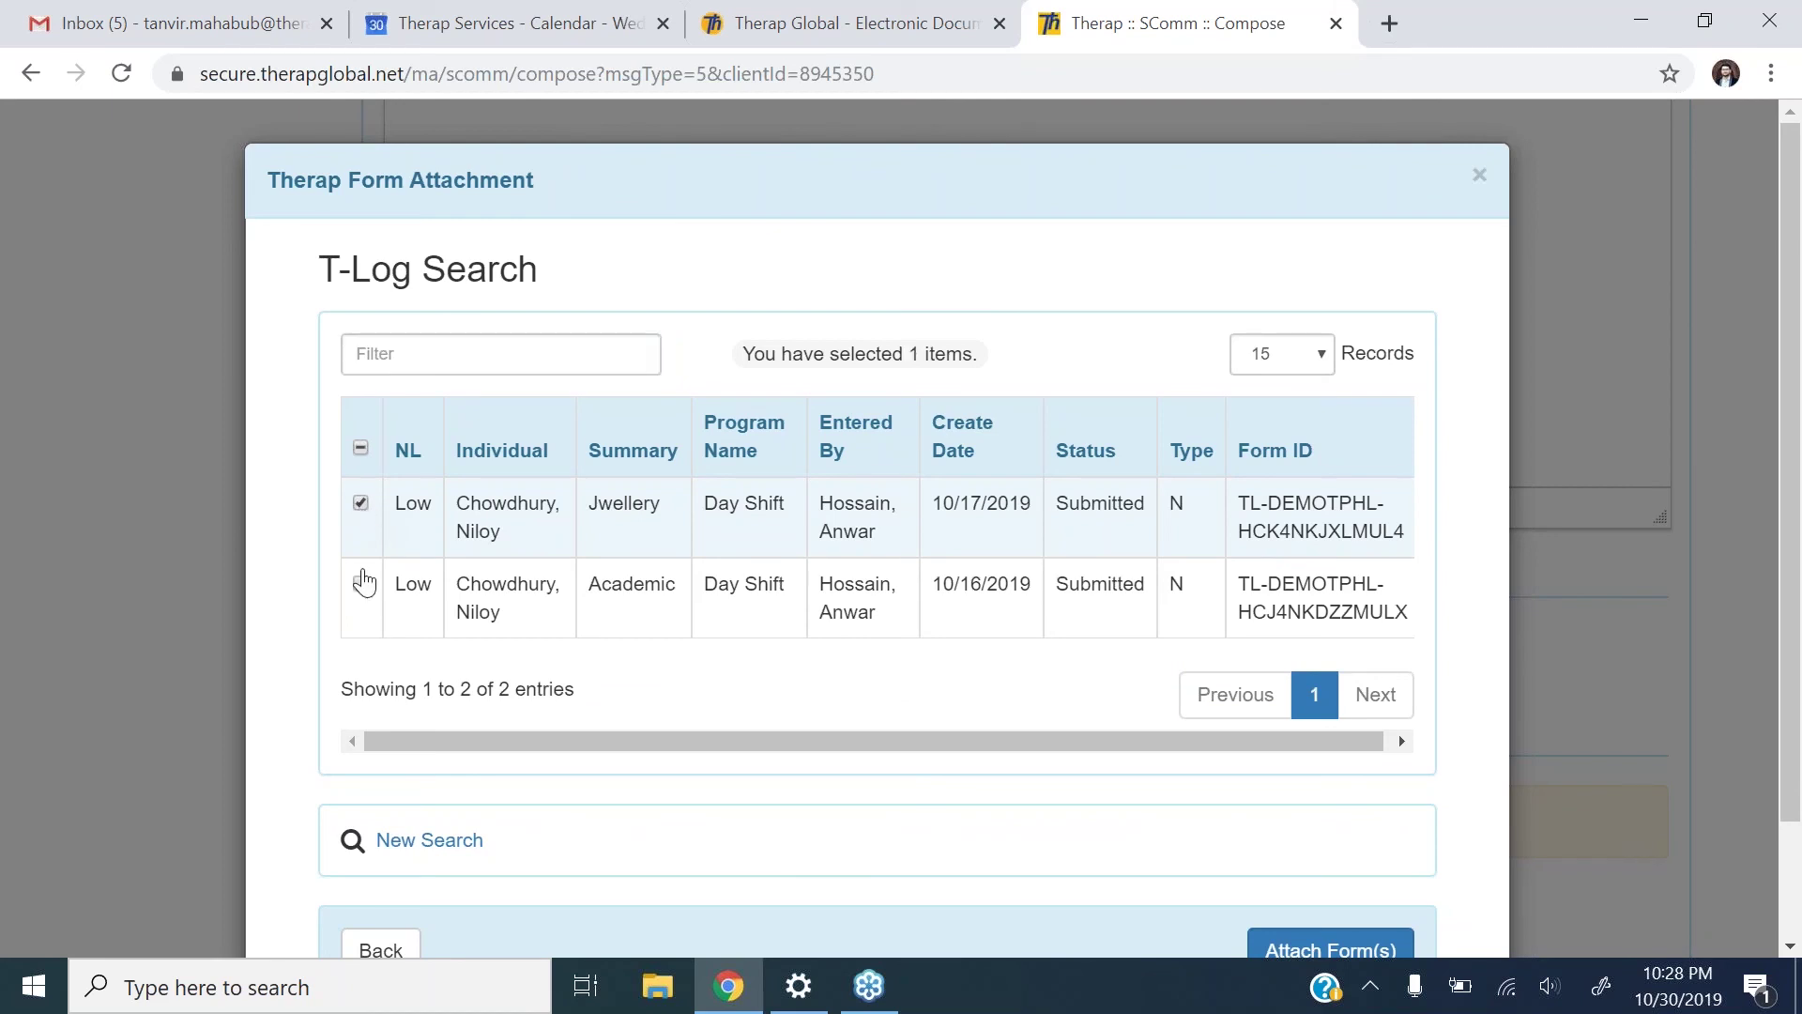
pyautogui.click(360, 584)
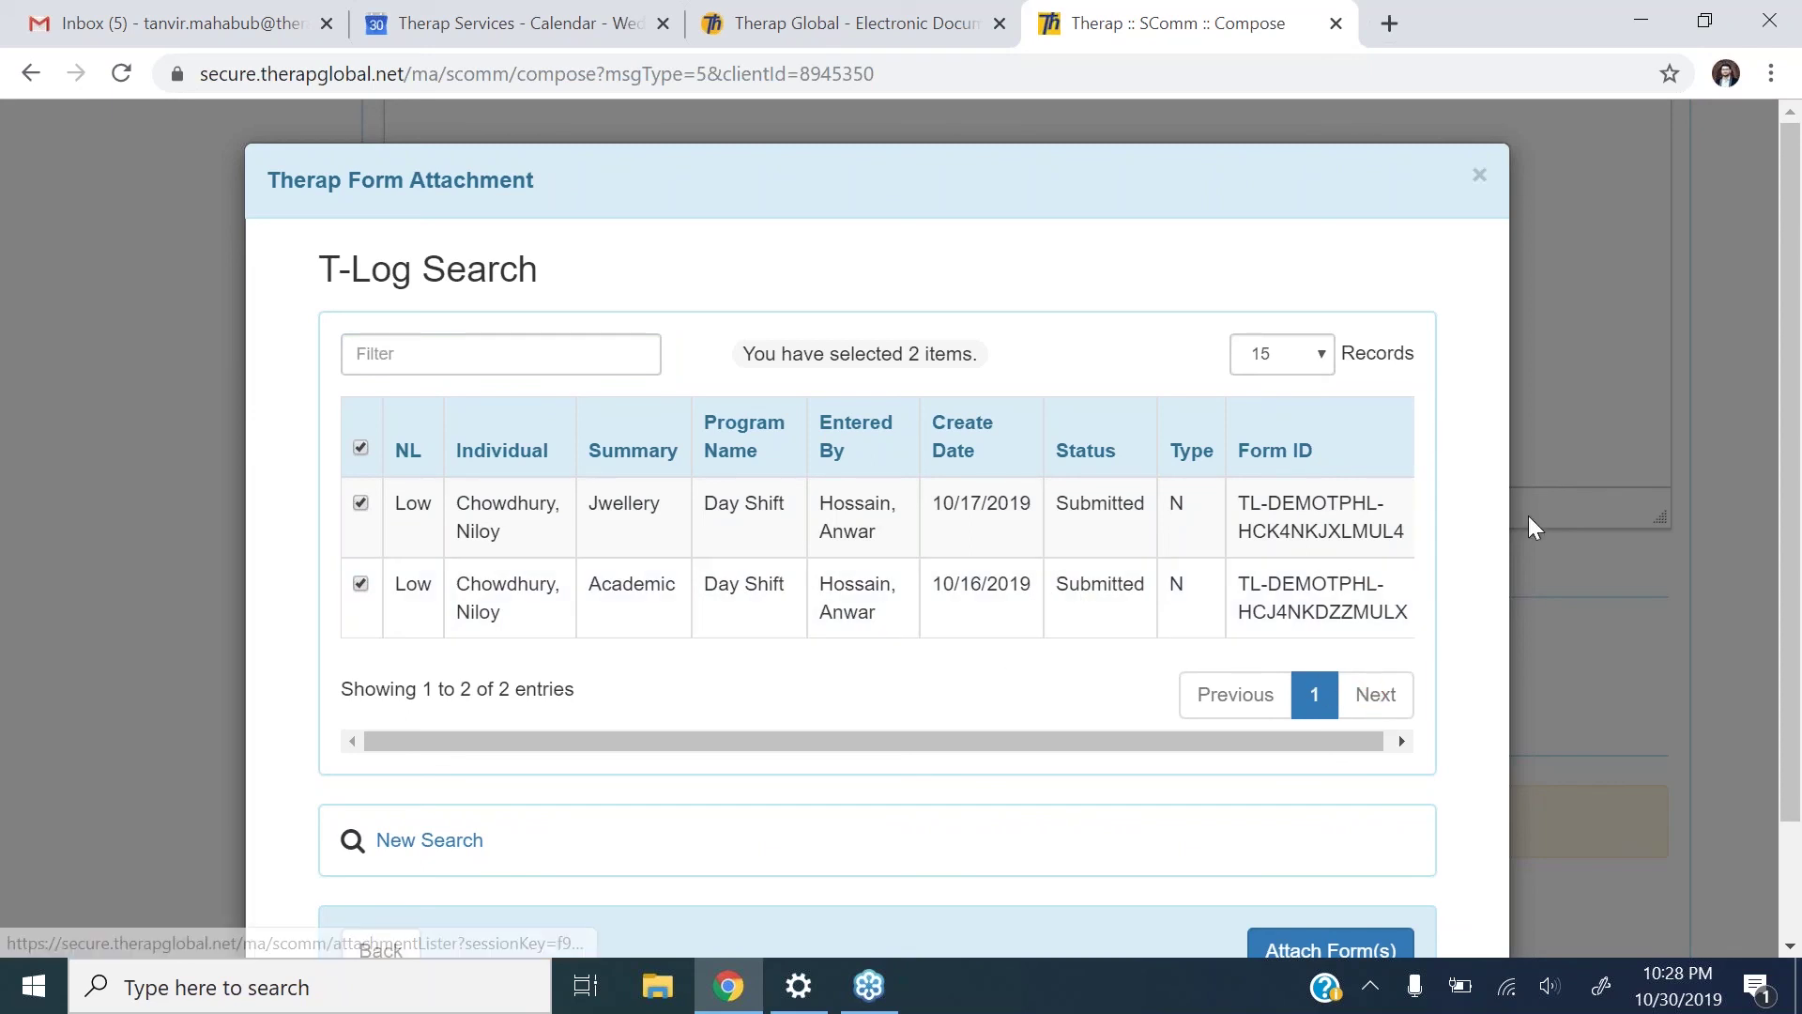
pyautogui.moveTo(1788, 427); pyautogui.dragTo(1799, 631)
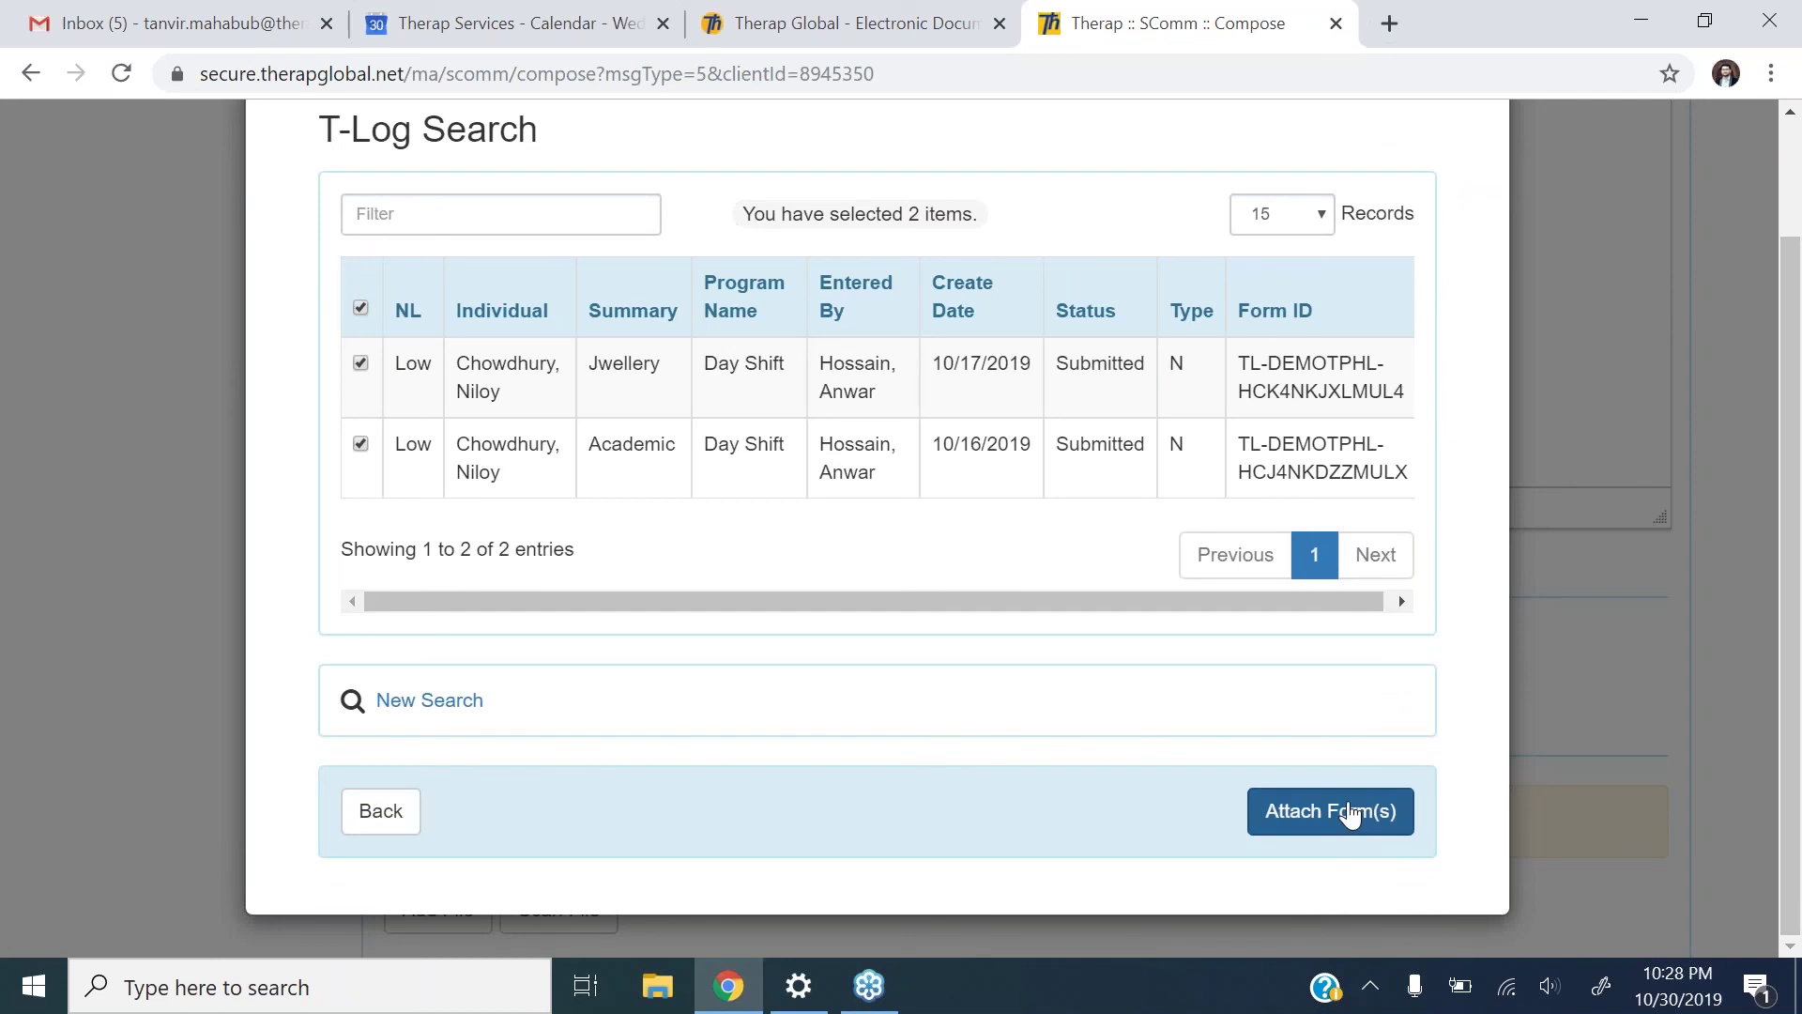
pyautogui.click(1349, 813)
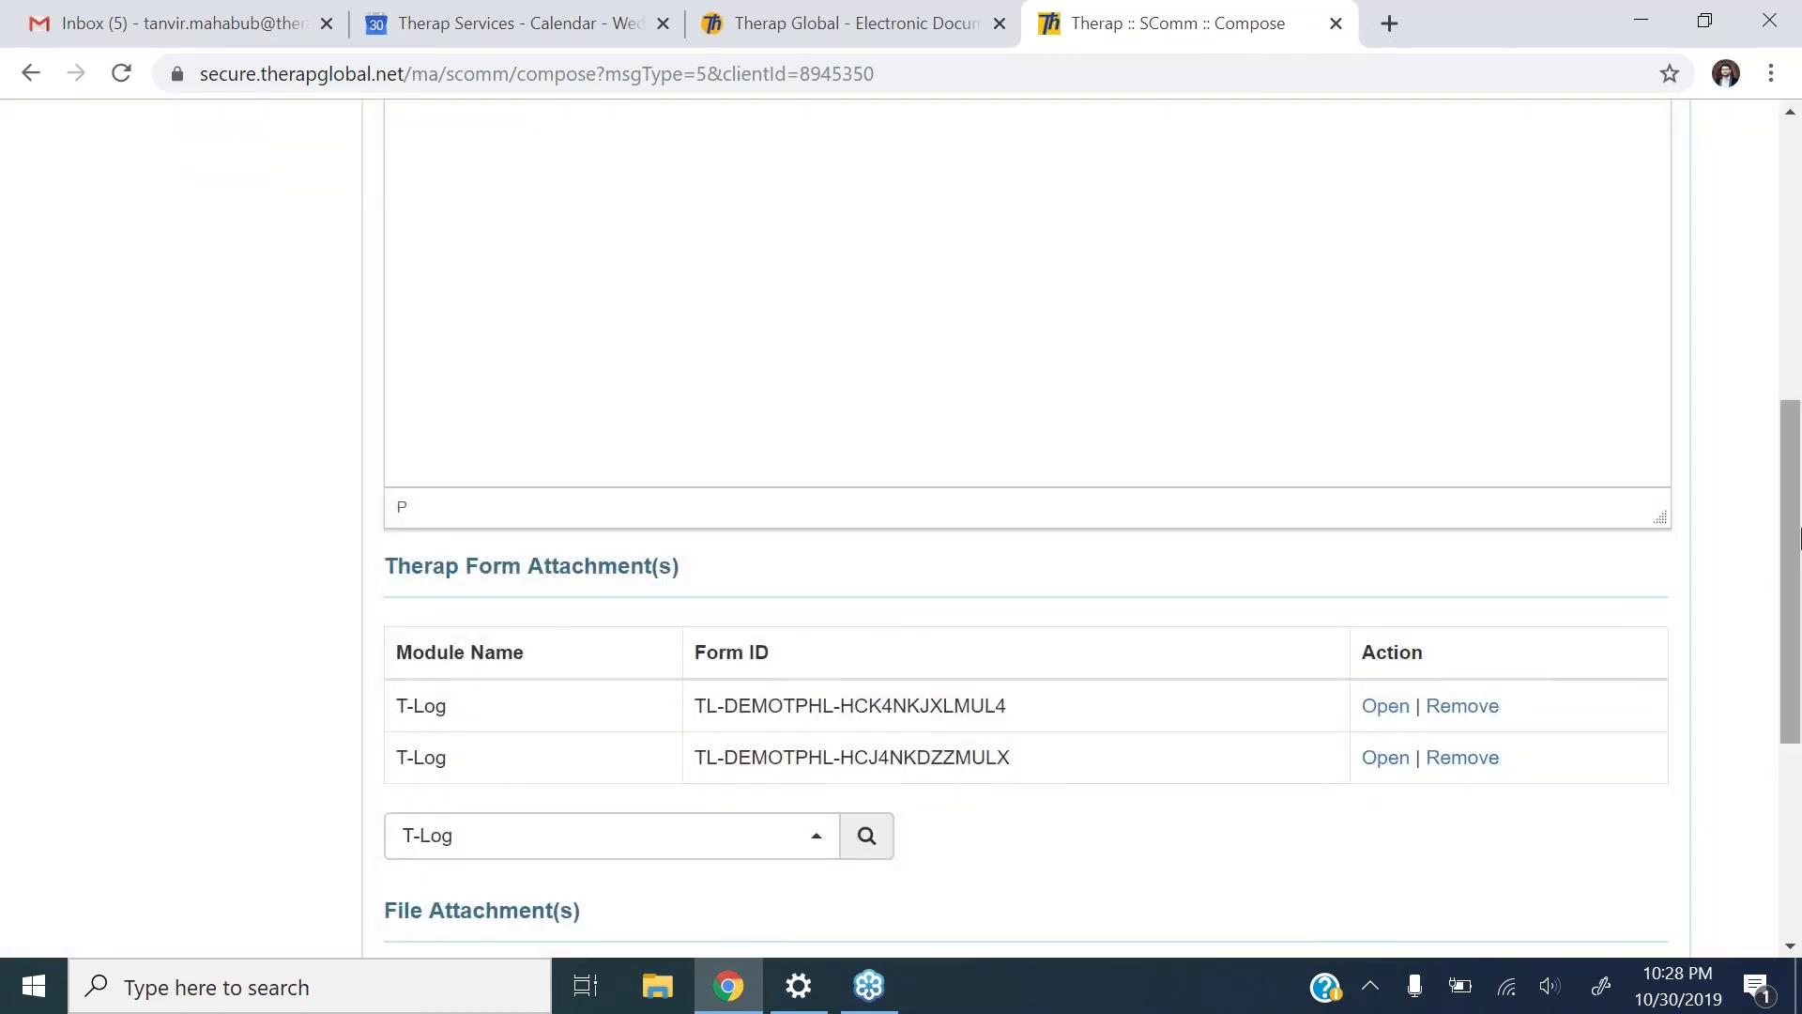
# Review the composed Individual Care message from its attachments back up to its recipients and send it.
pyautogui.moveTo(1800, 537); pyautogui.dragTo(1796, 636)
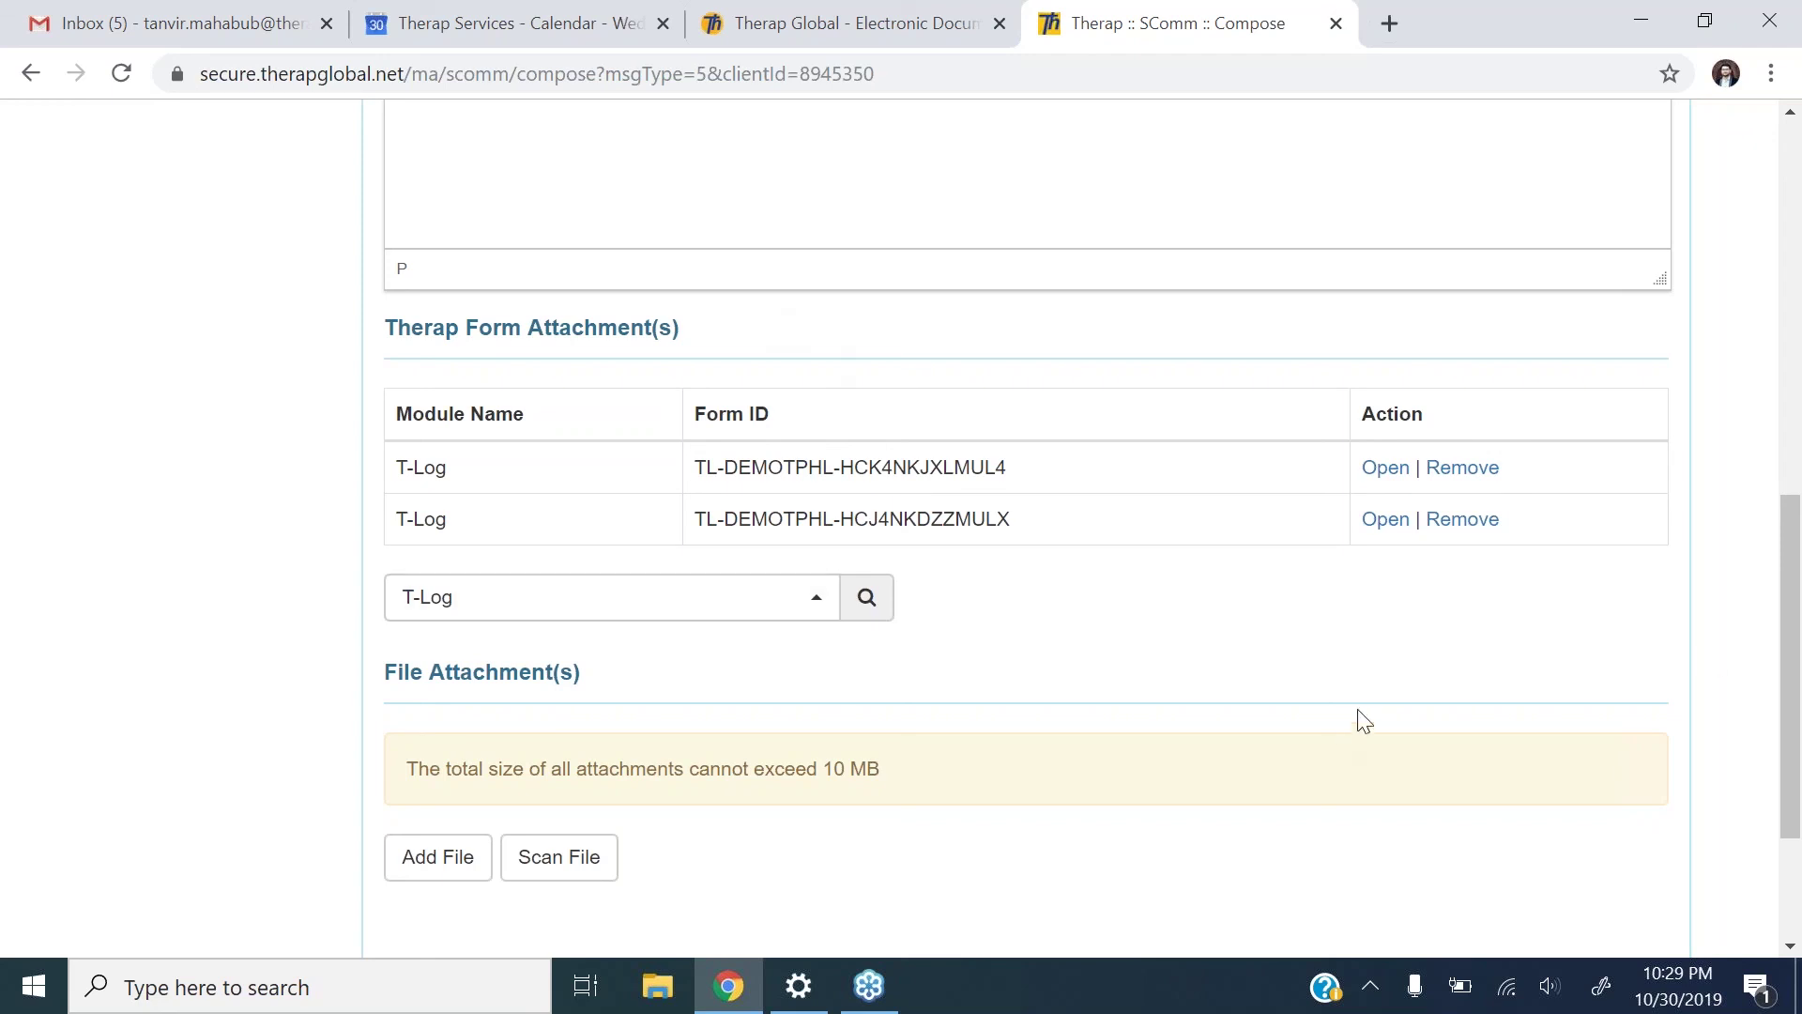
pyautogui.moveTo(1790, 725); pyautogui.dragTo(1791, 733)
pyautogui.scroll(-3, 1791, 732)
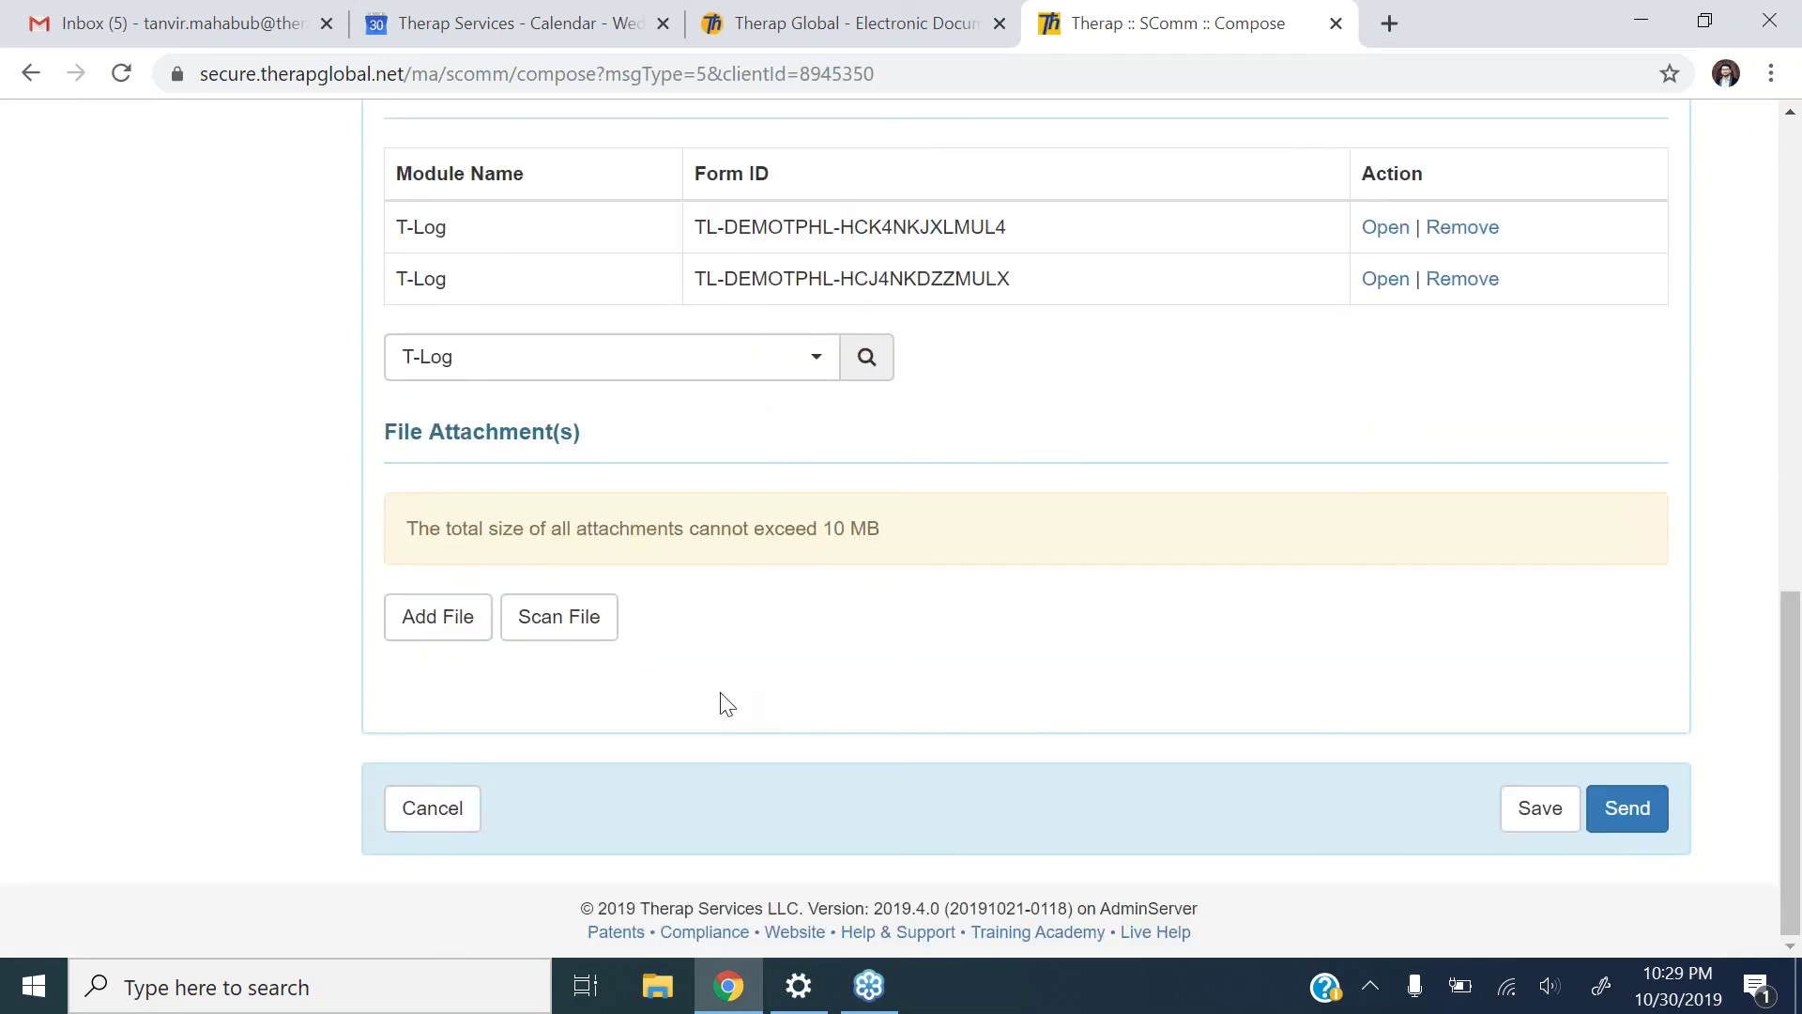
pyautogui.moveTo(1791, 614); pyautogui.dragTo(1786, 683)
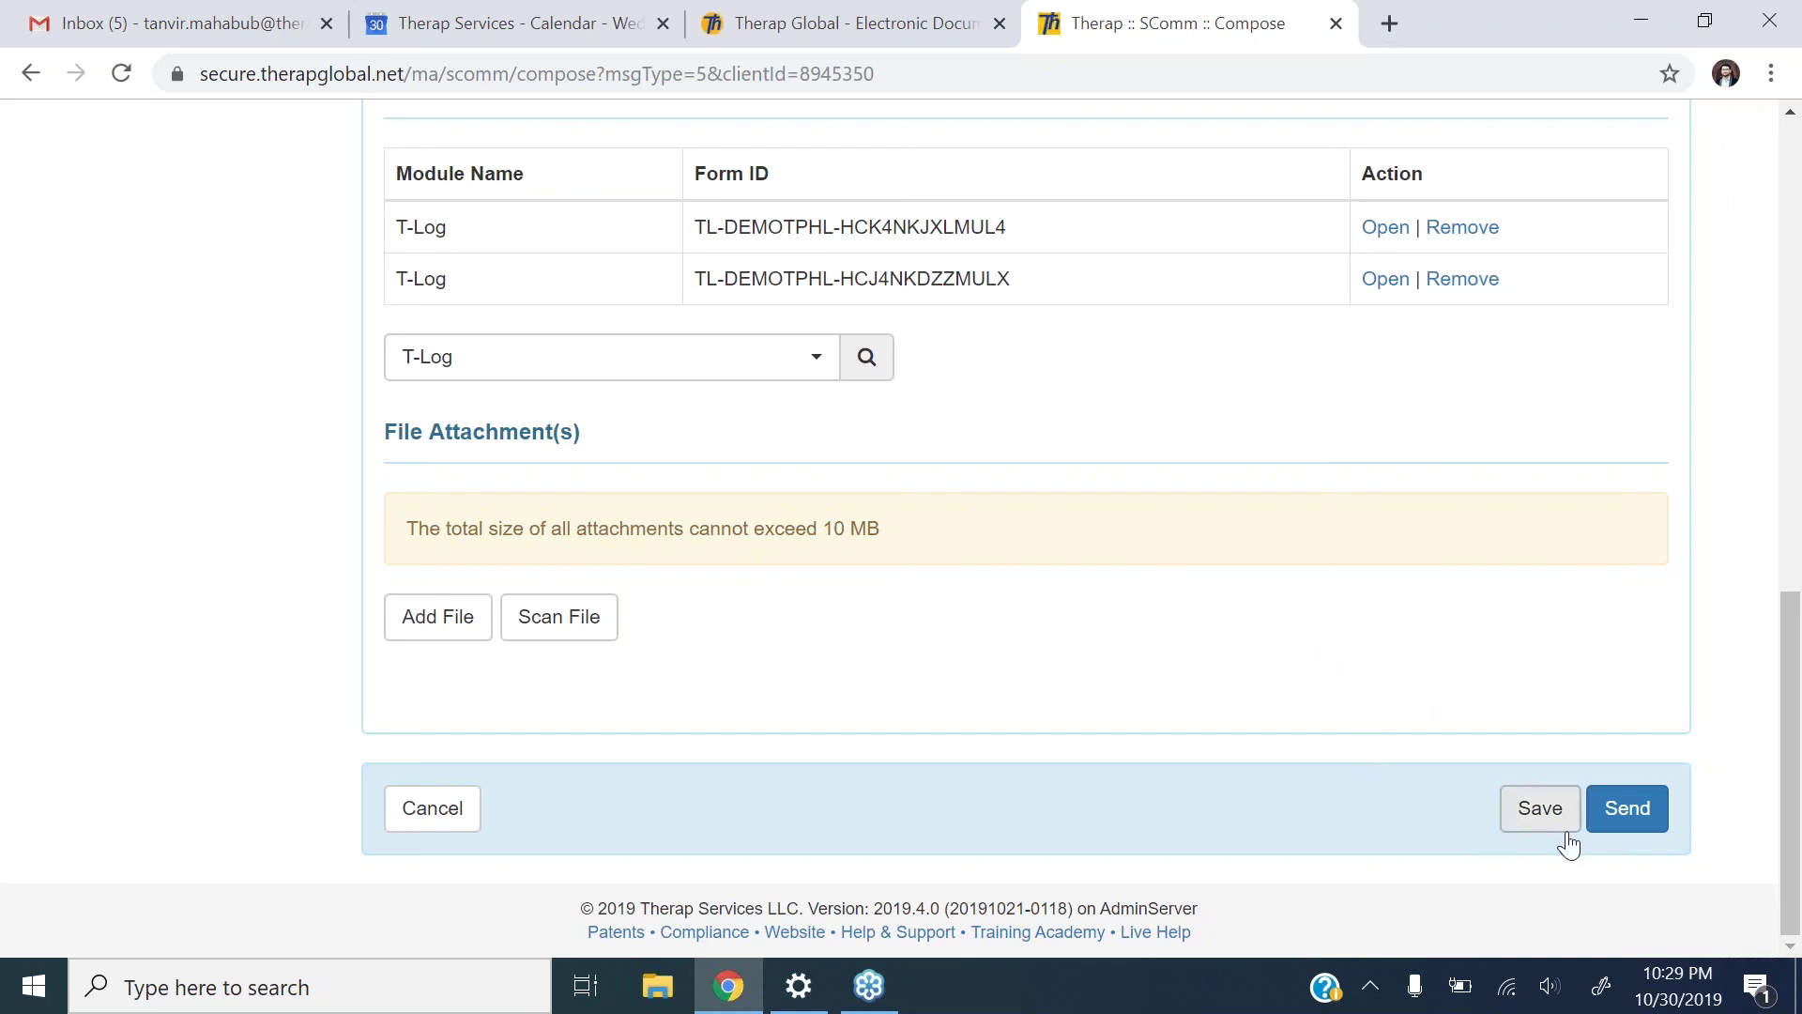
pyautogui.moveTo(1793, 713); pyautogui.dragTo(1797, 202)
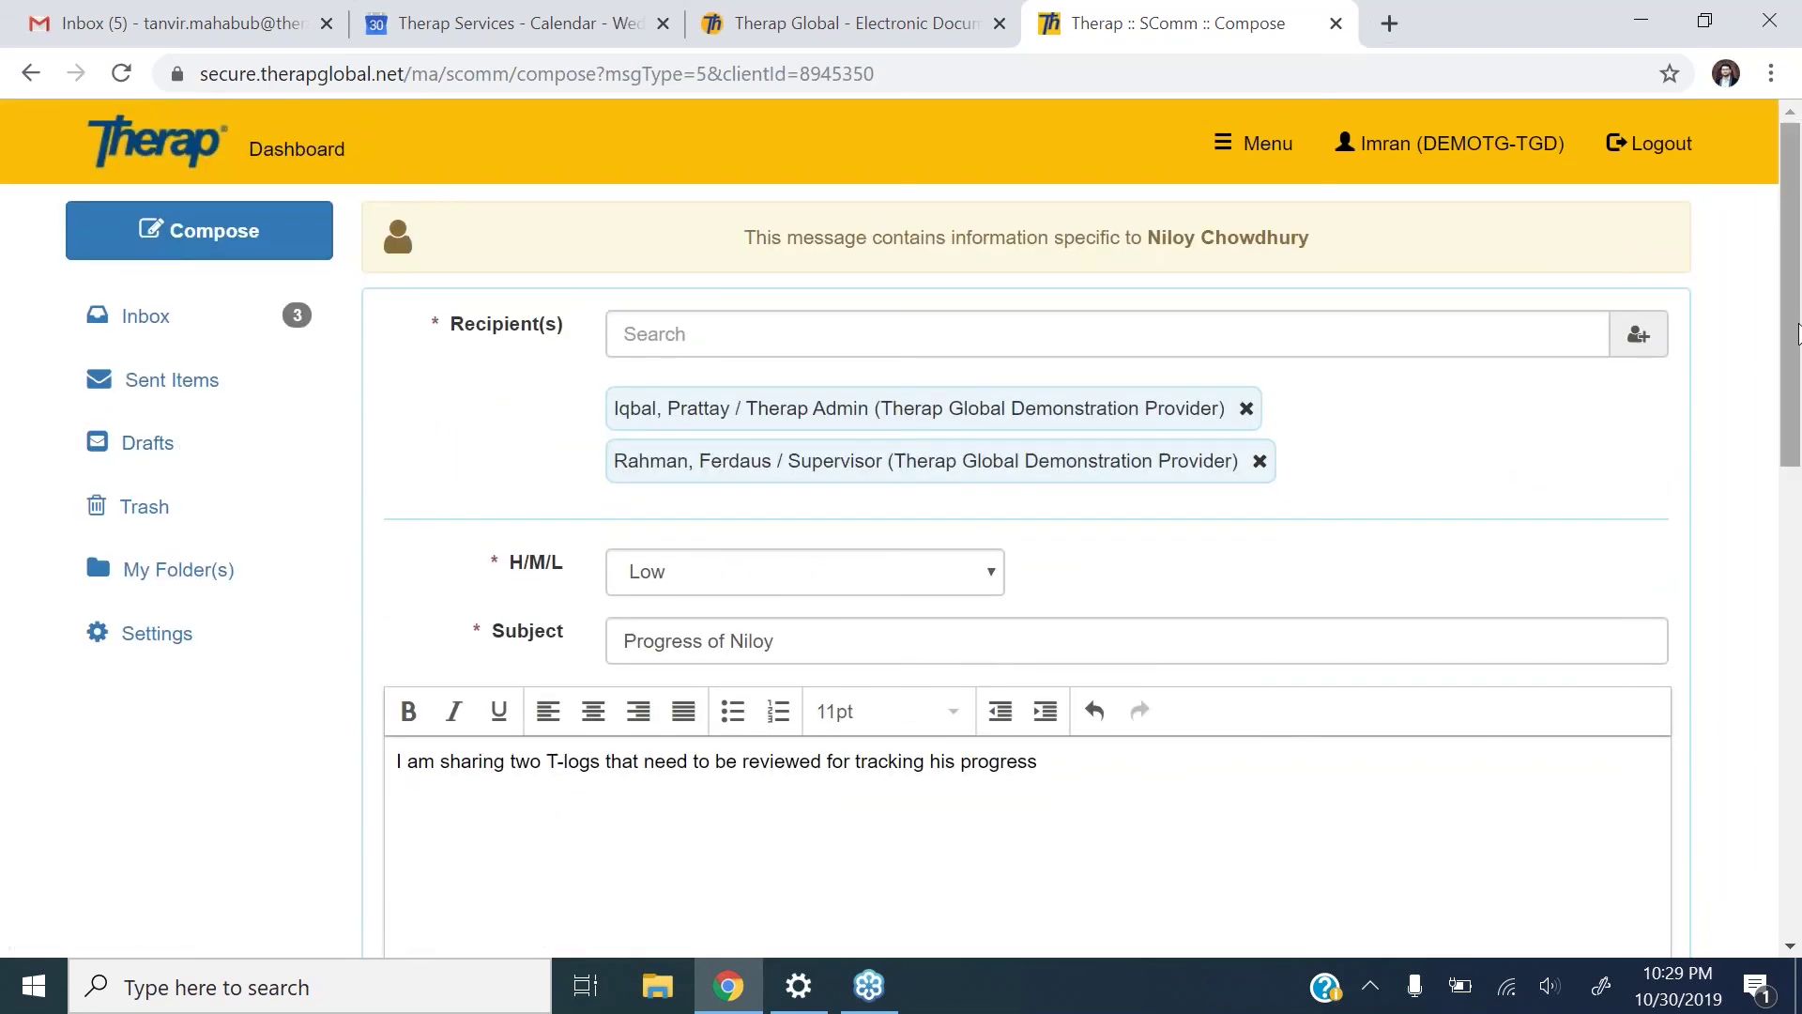
pyautogui.moveTo(1796, 334); pyautogui.dragTo(1791, 810)
pyautogui.click(1627, 809)
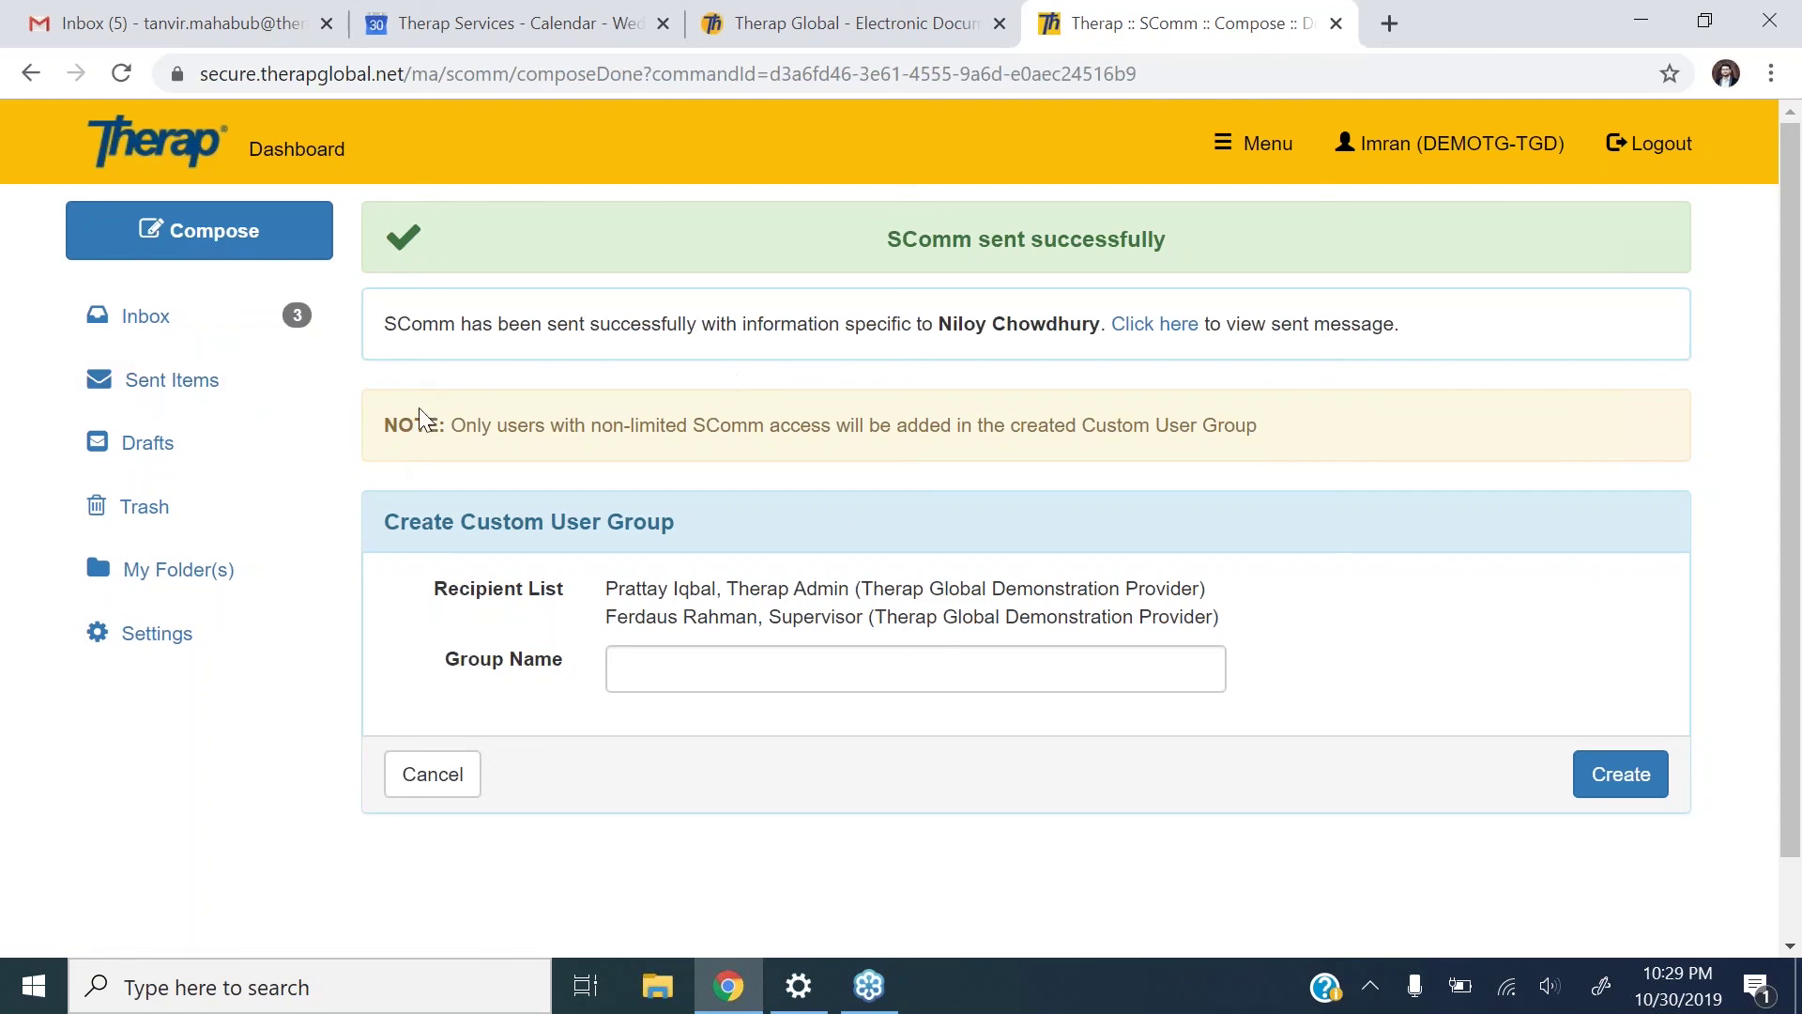
# Open the newly sent progress message from Sent Items and check its body and form attachments.
pyautogui.click(211, 386)
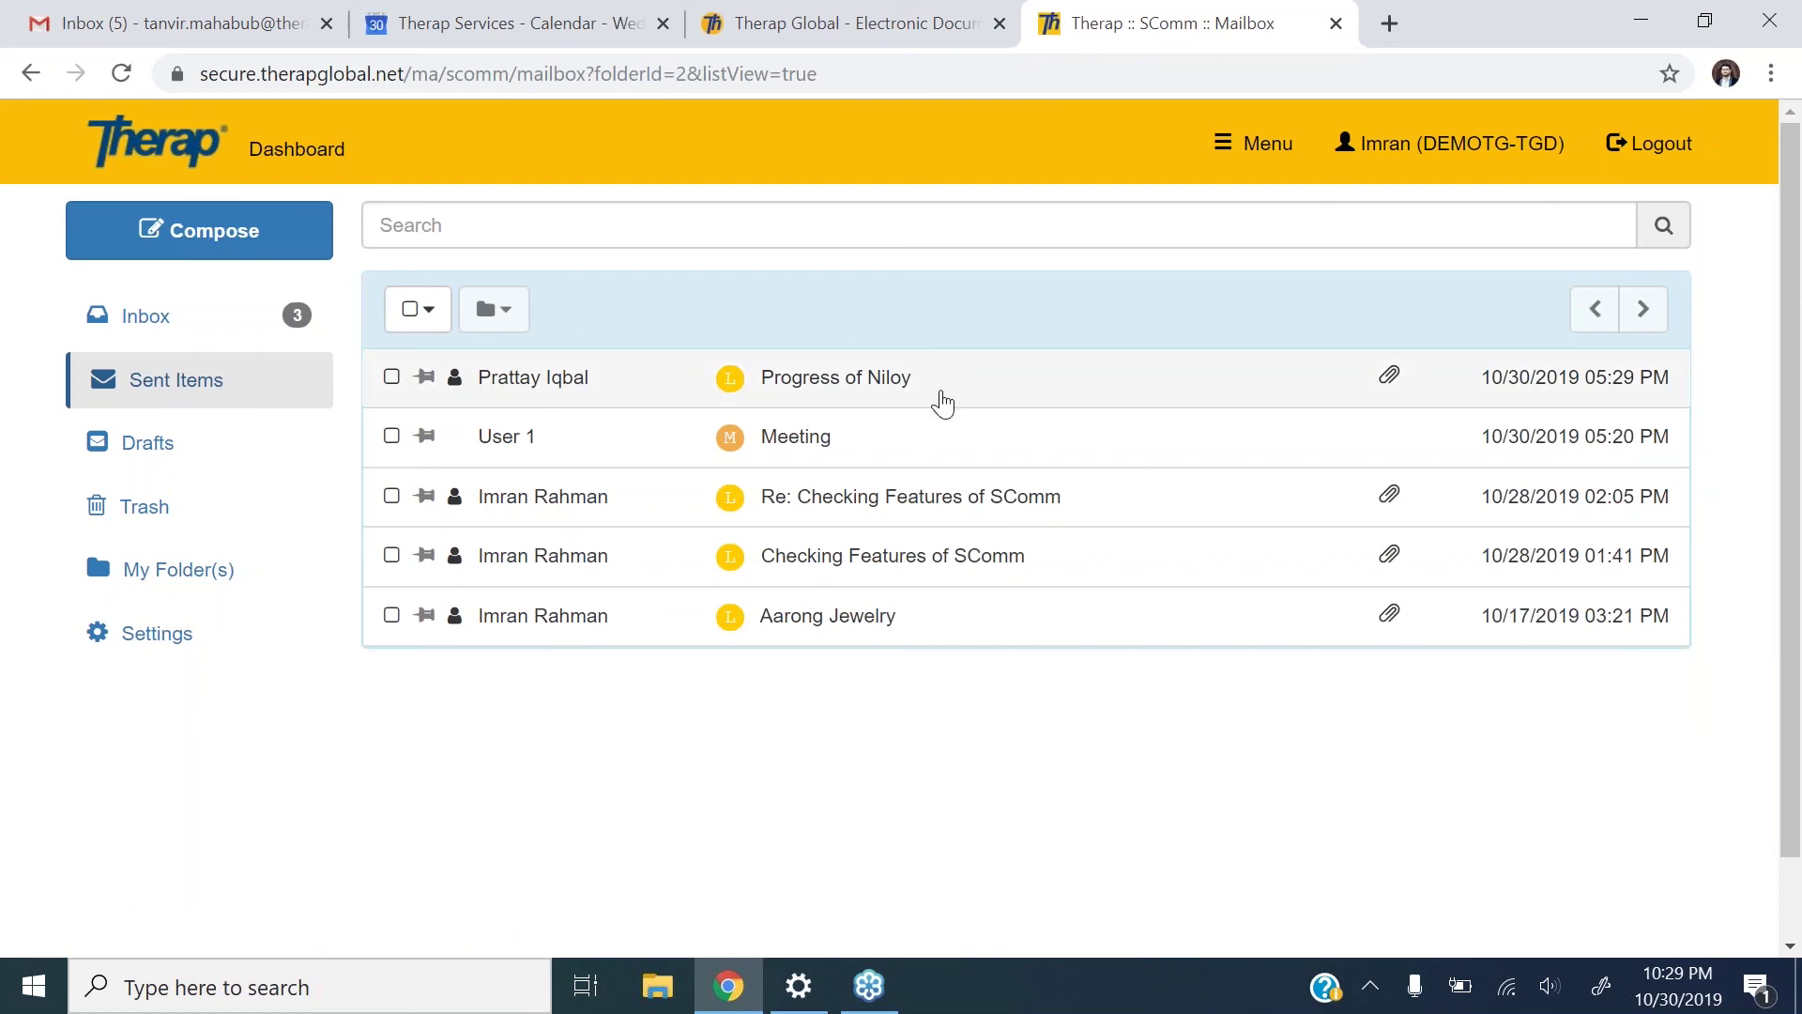
pyautogui.click(969, 398)
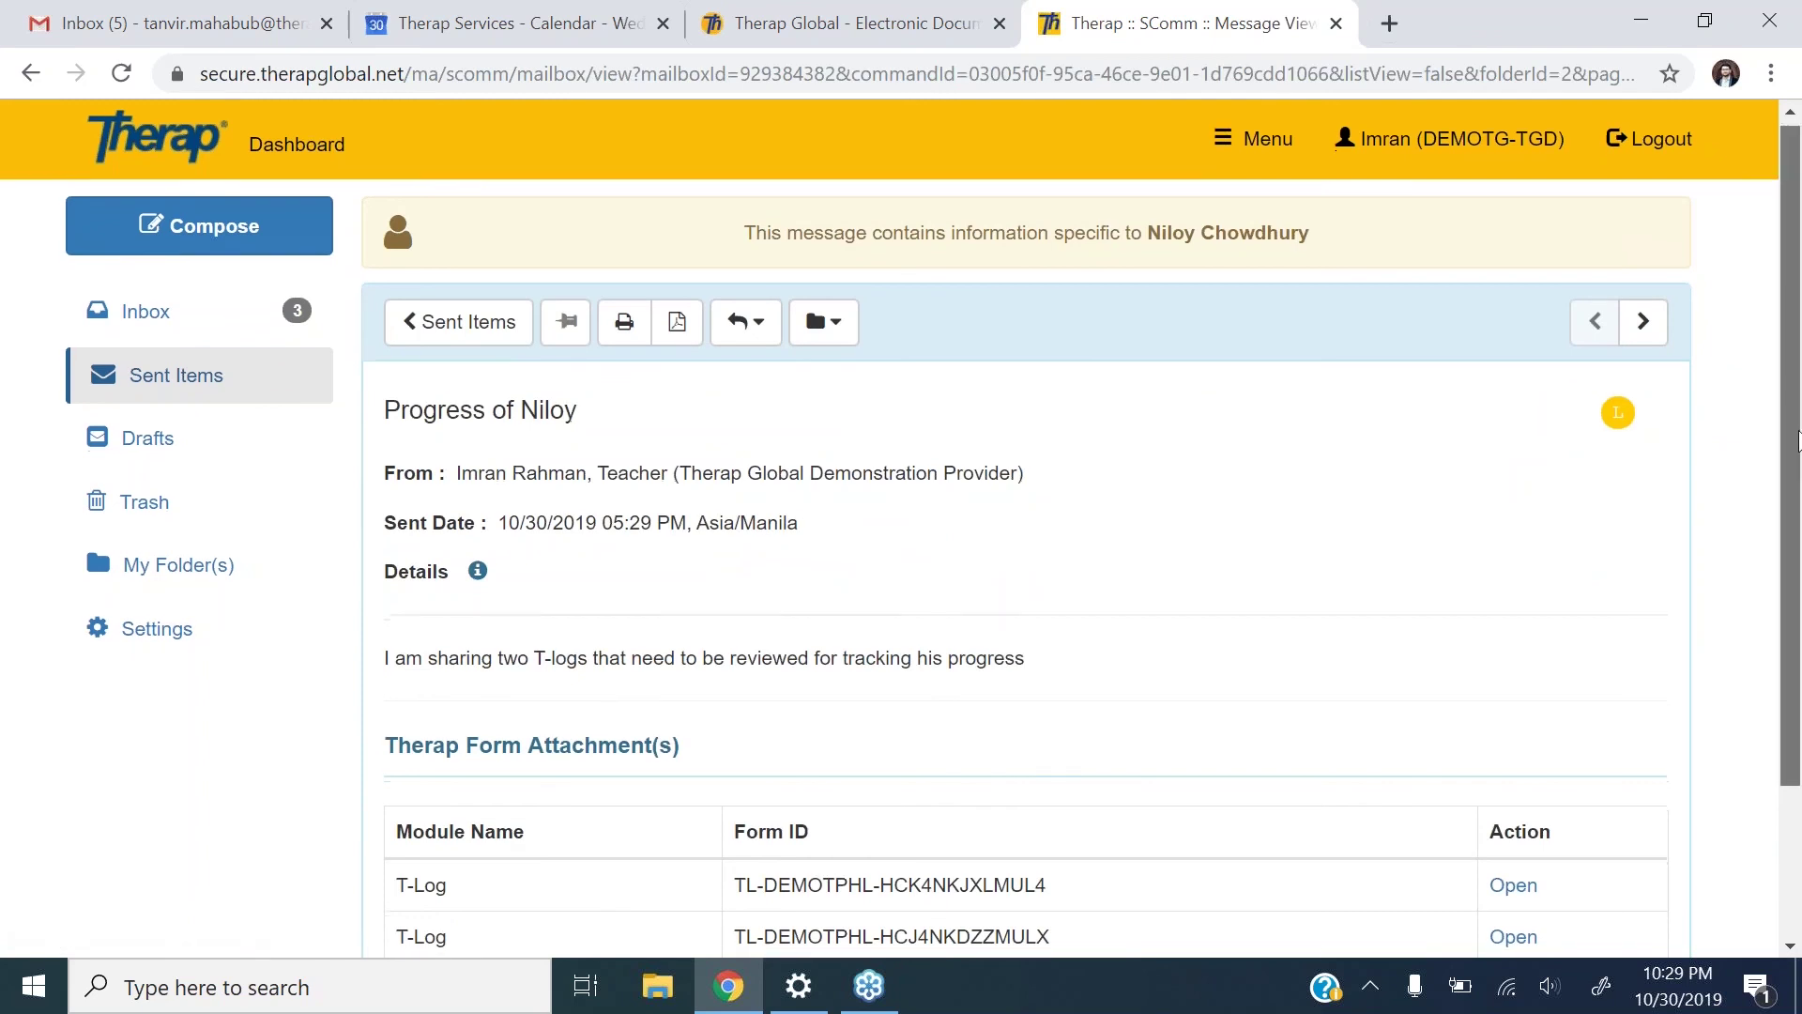
pyautogui.scroll(-2, 1782, 636)
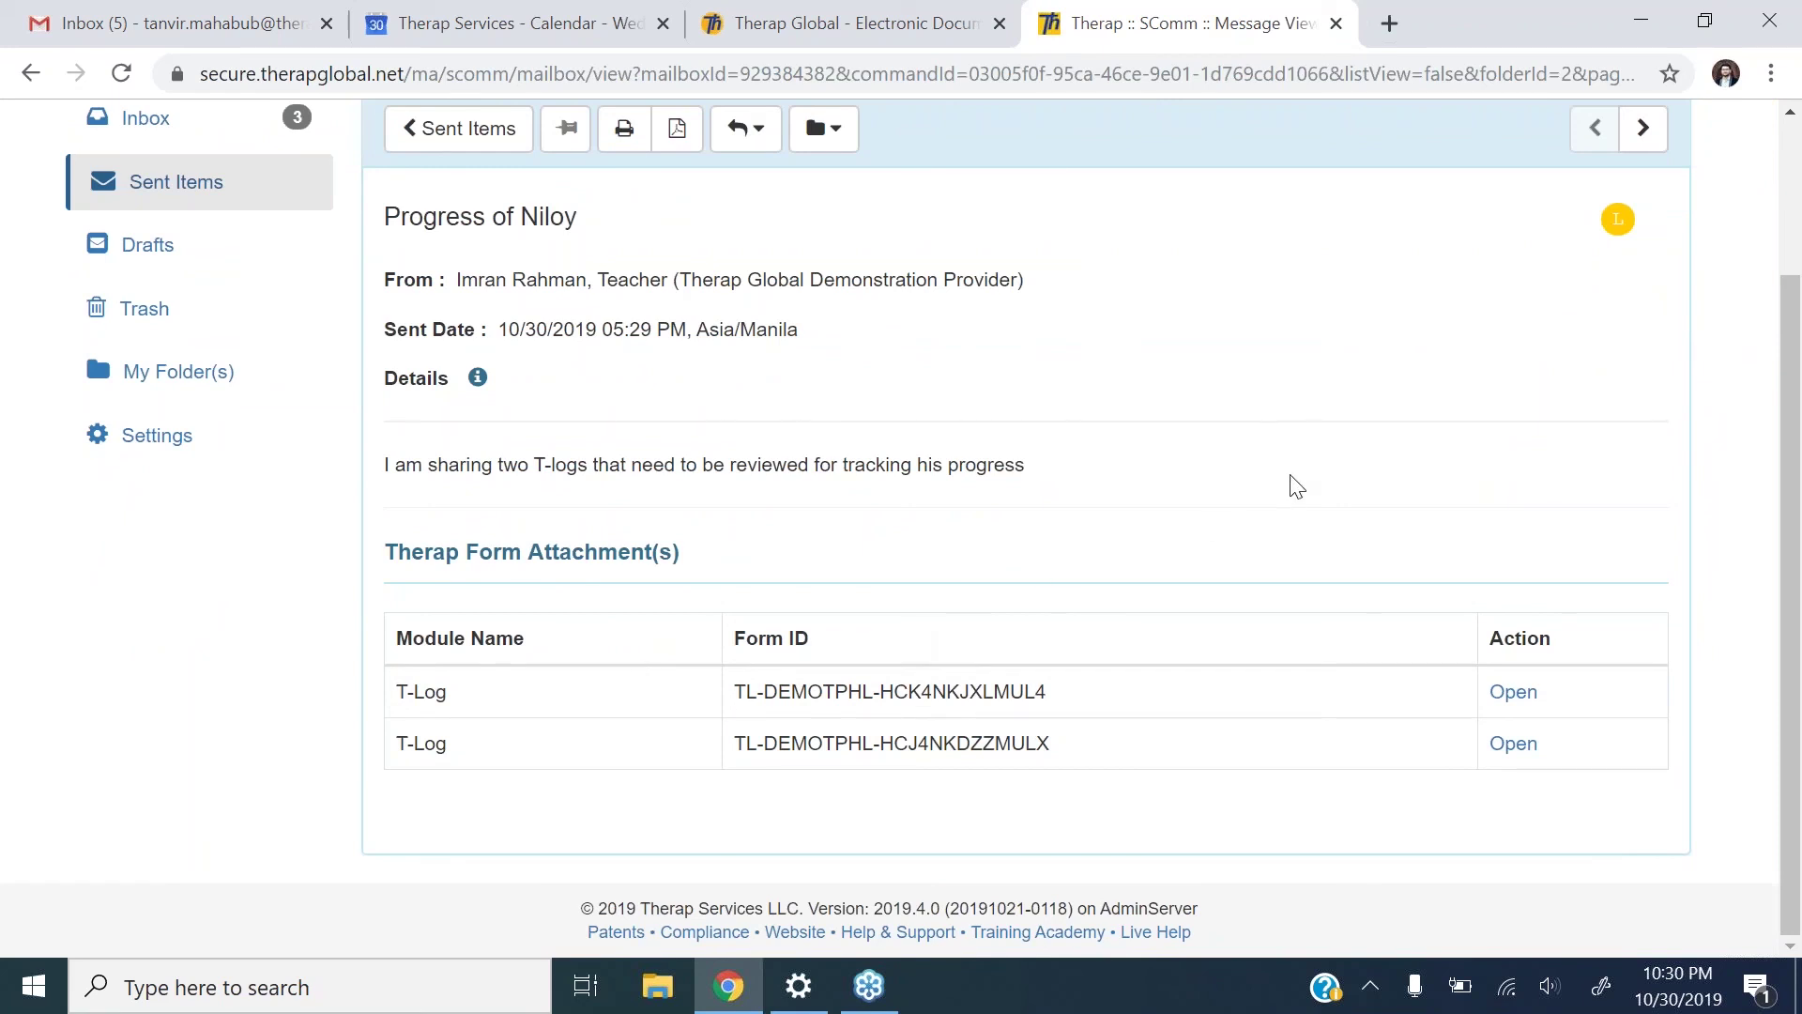
pyautogui.moveTo(1786, 504); pyautogui.dragTo(1788, 408)
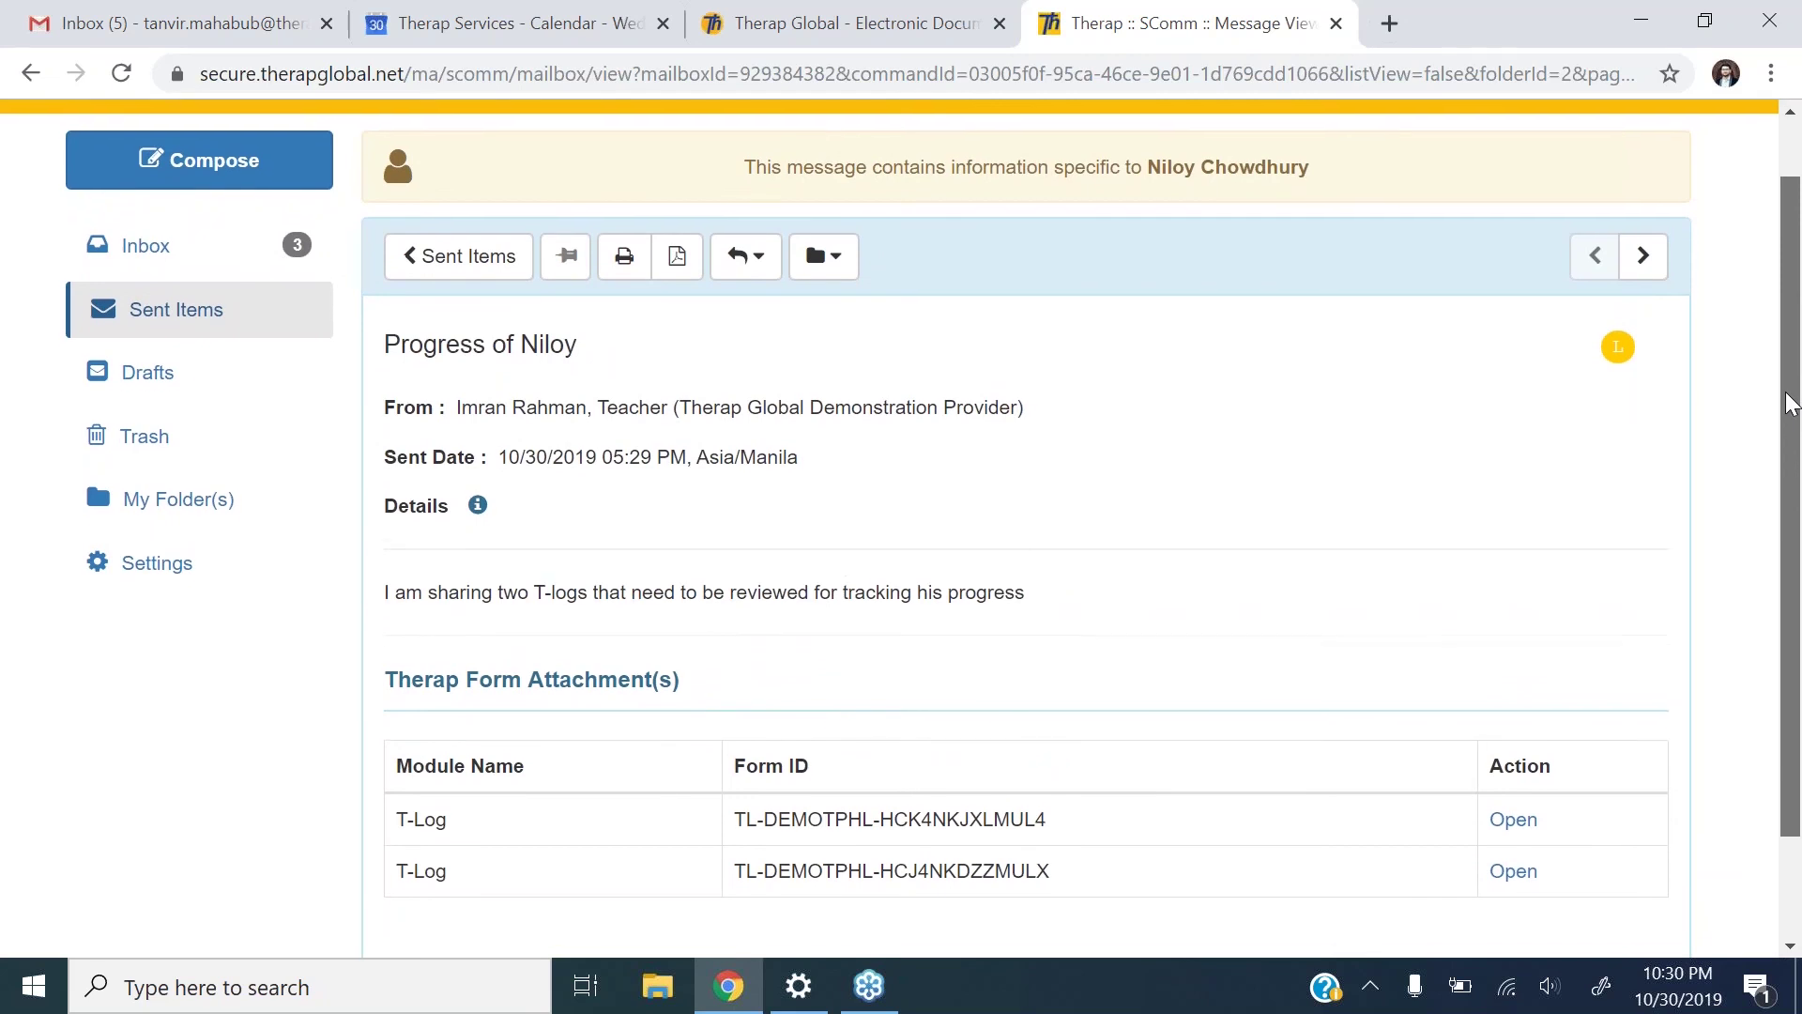
pyautogui.scroll(-2, 1173, 676)
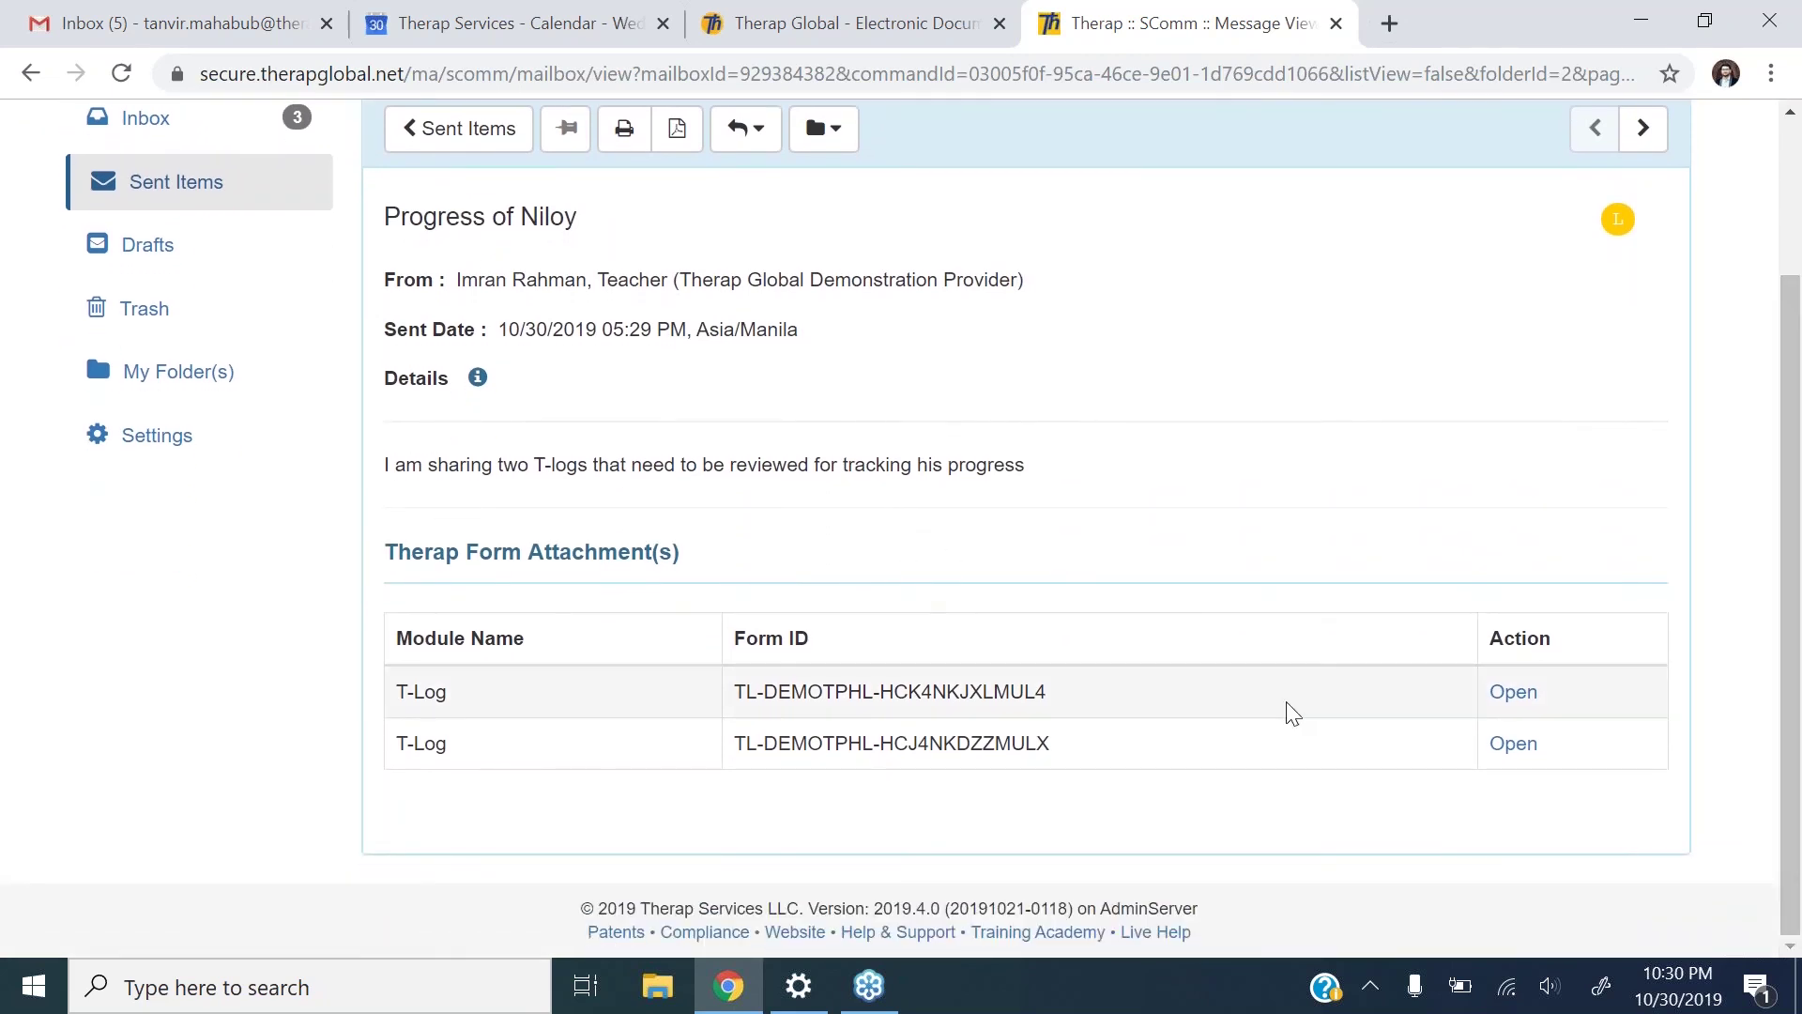
# View the first T-Log attached to the sent message, read through its details and close it.
pyautogui.click(1513, 695)
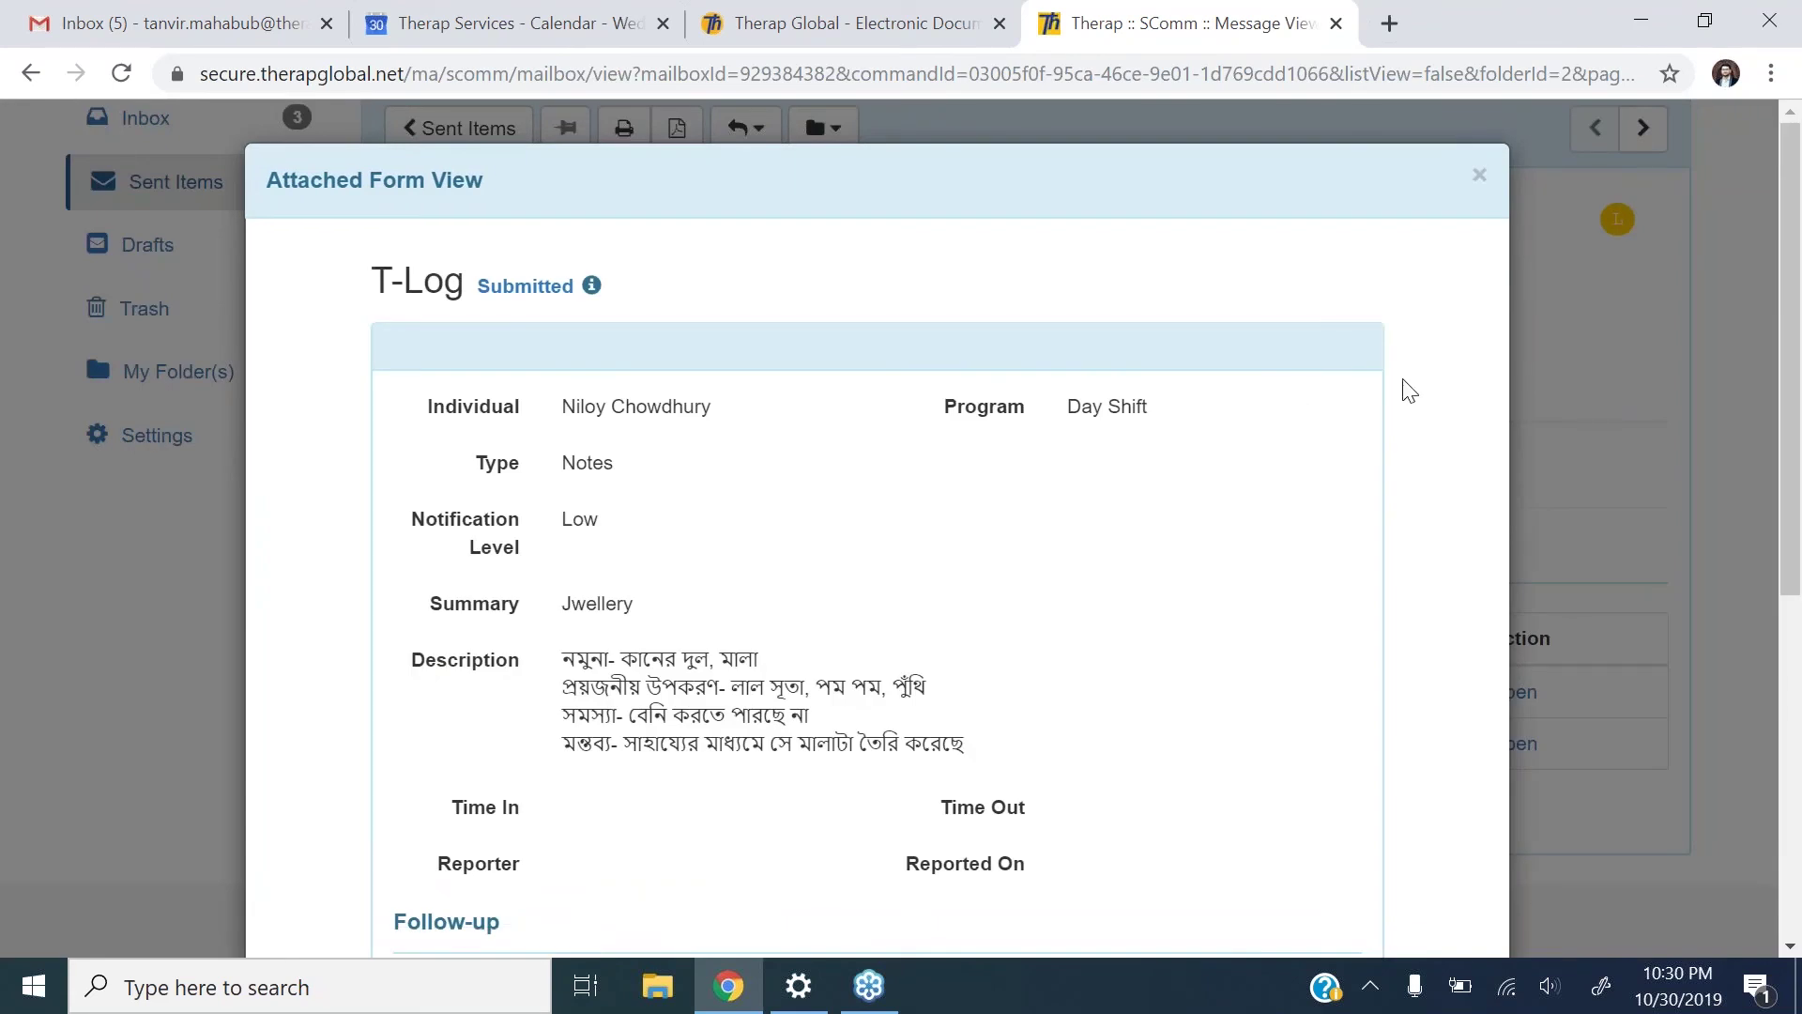
pyautogui.moveTo(1797, 380); pyautogui.dragTo(1796, 497)
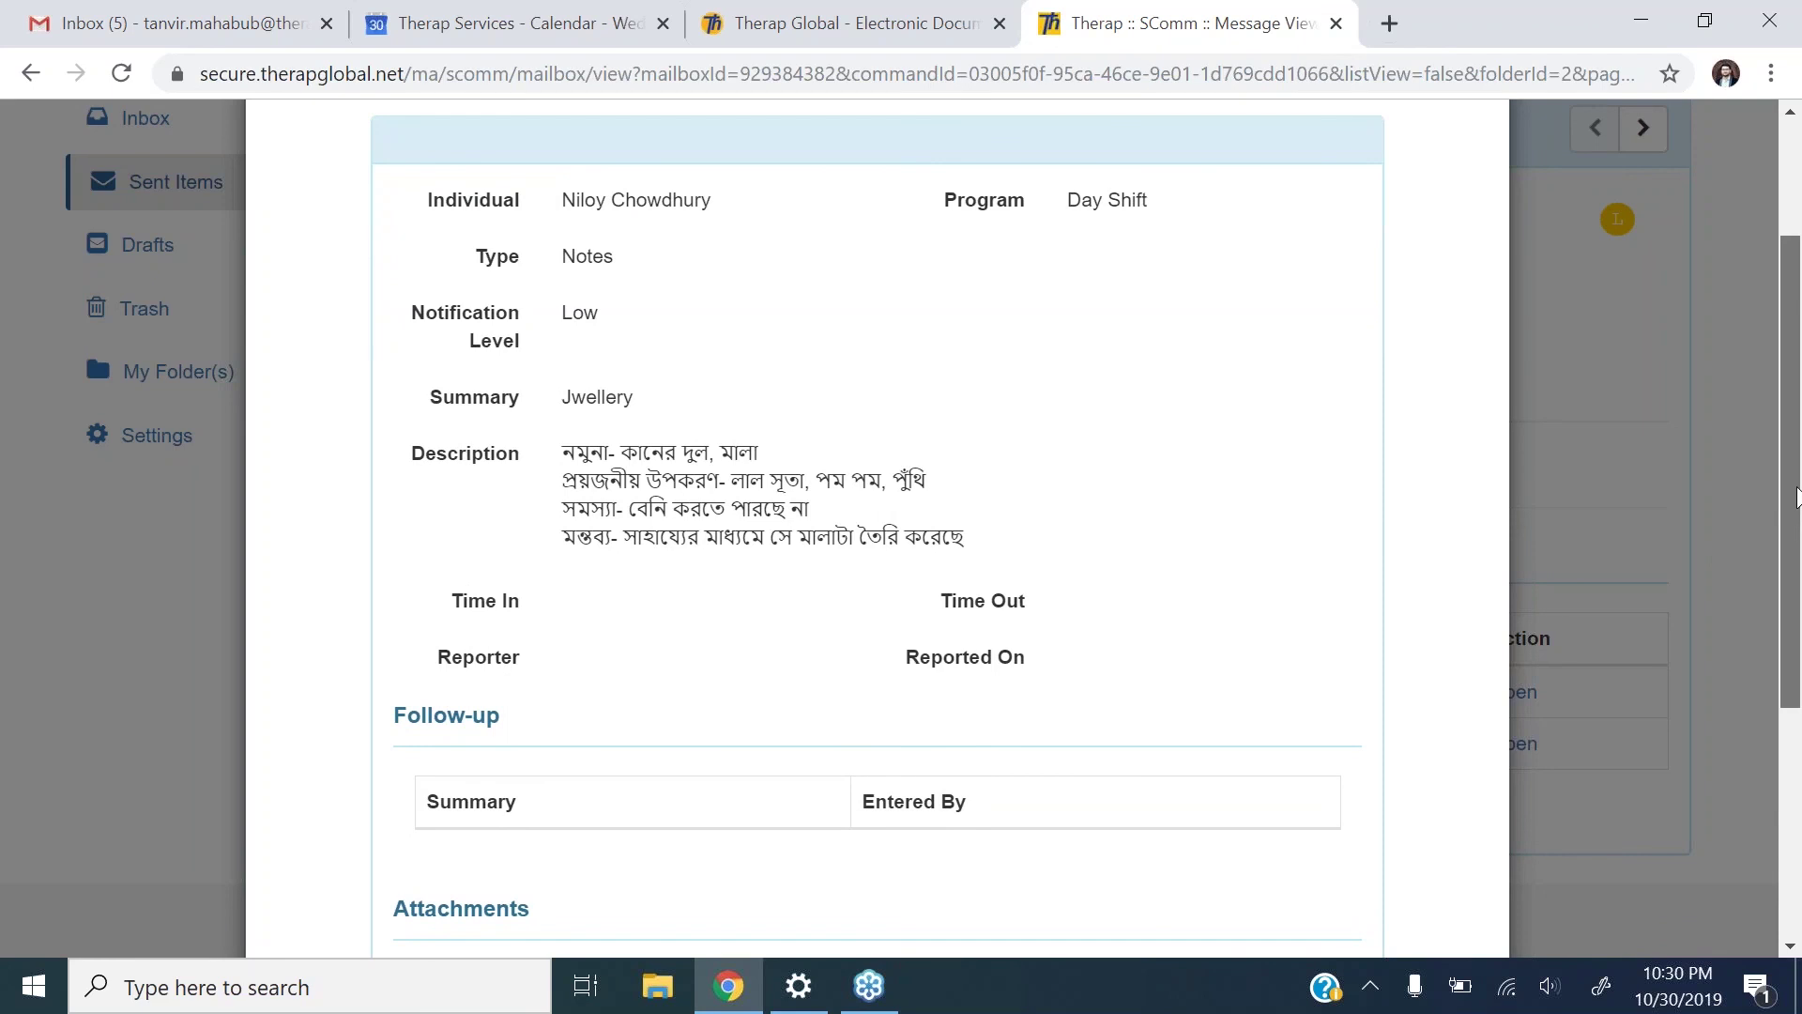
pyautogui.moveTo(1797, 498); pyautogui.dragTo(1711, 363)
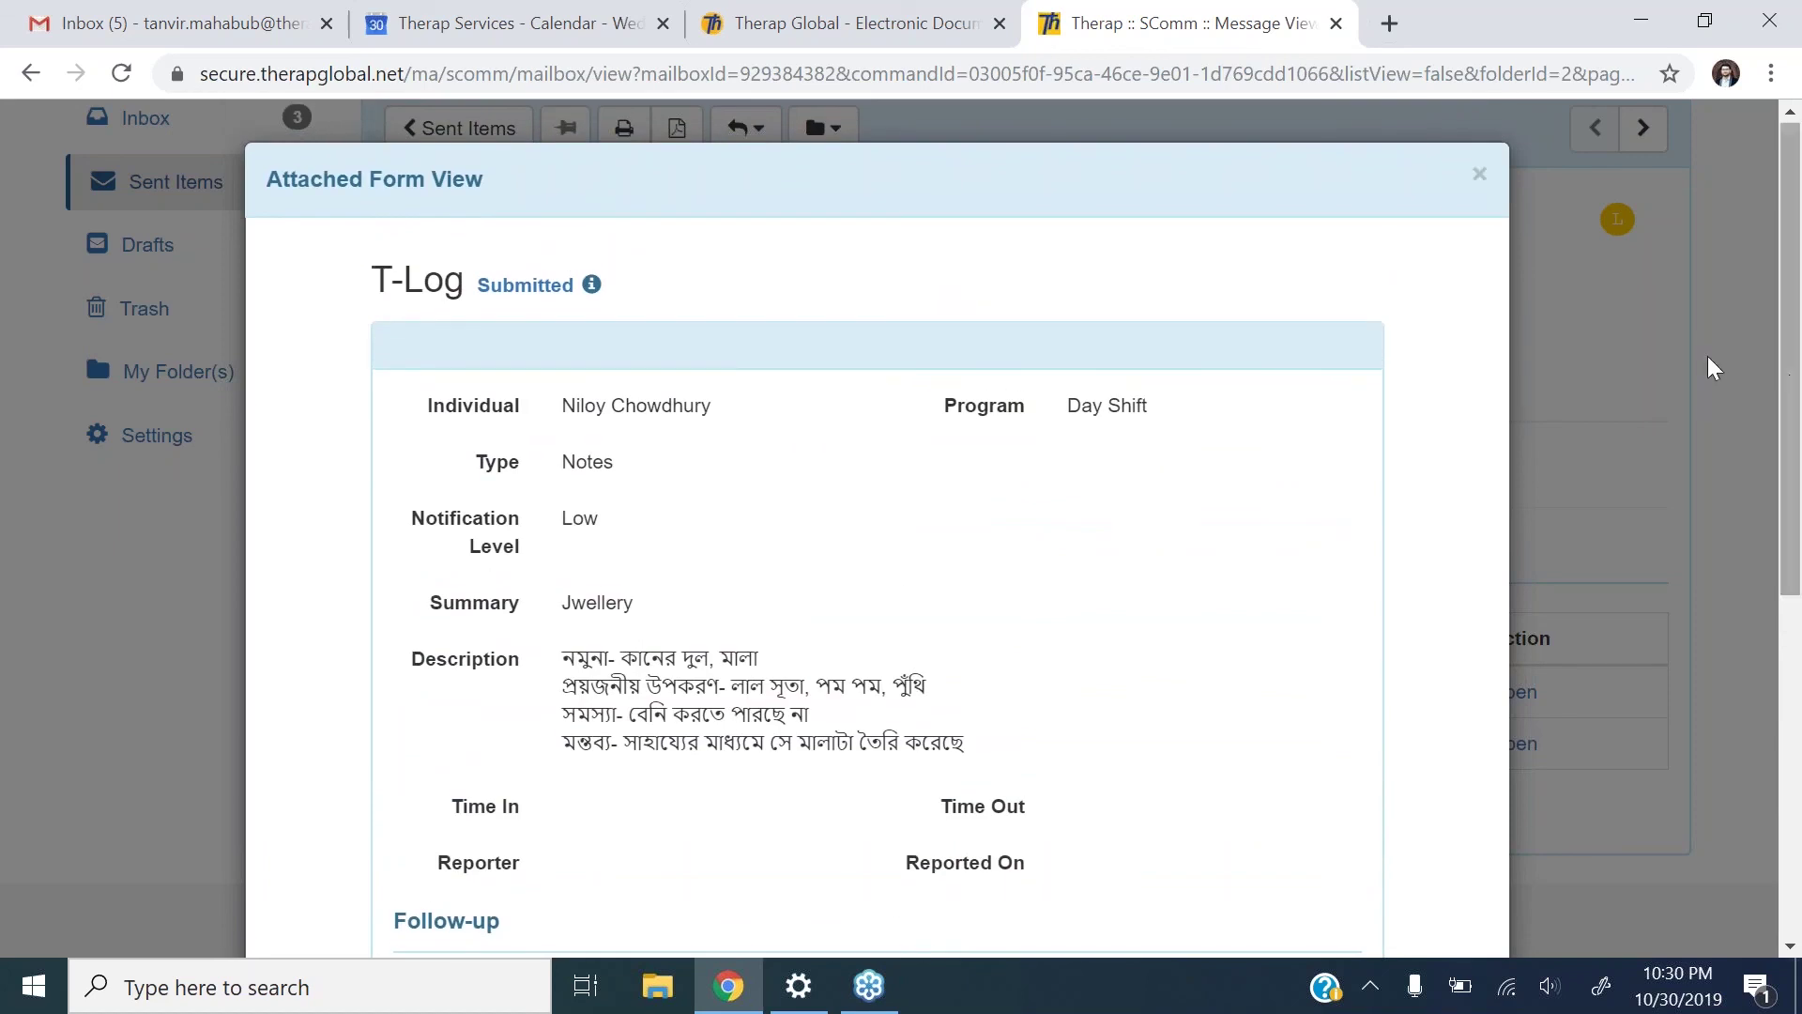
pyautogui.click(1479, 176)
# View the second T-Log attached to the sent message, read through its details and close it.
pyautogui.click(1515, 745)
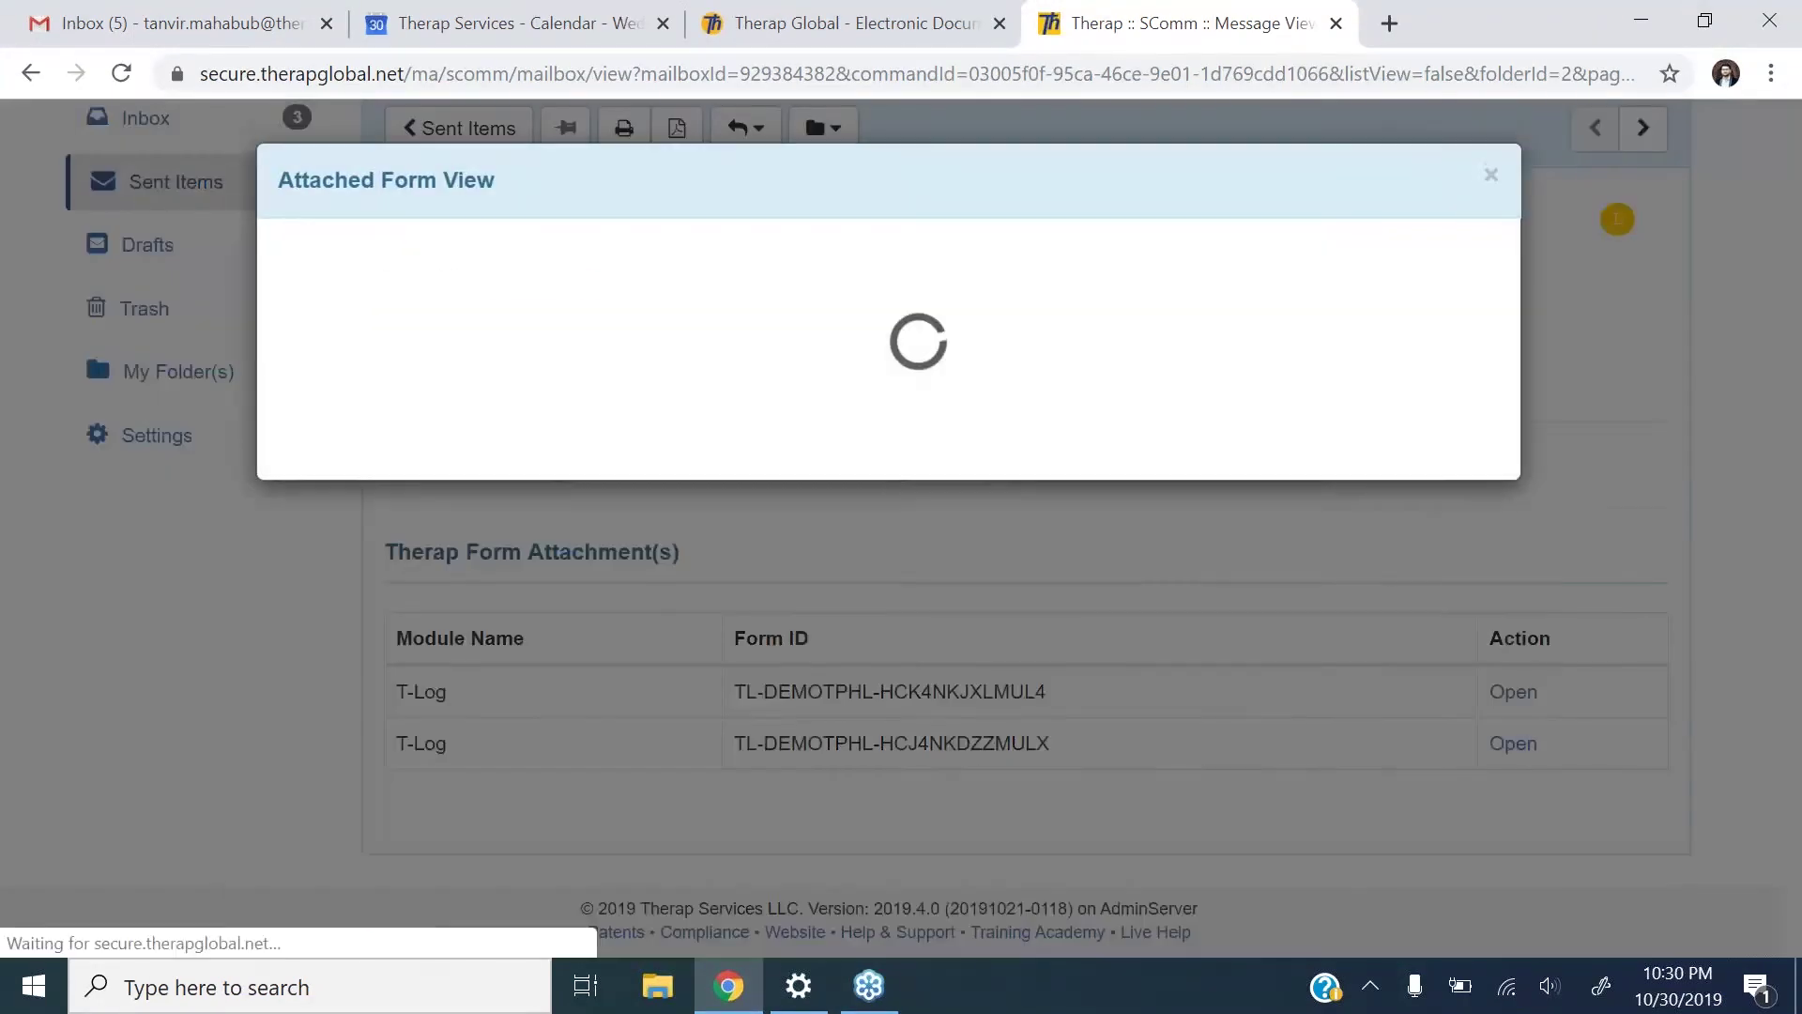
pyautogui.moveTo(1793, 386); pyautogui.dragTo(1799, 456)
pyautogui.moveTo(1797, 362); pyautogui.dragTo(1797, 310)
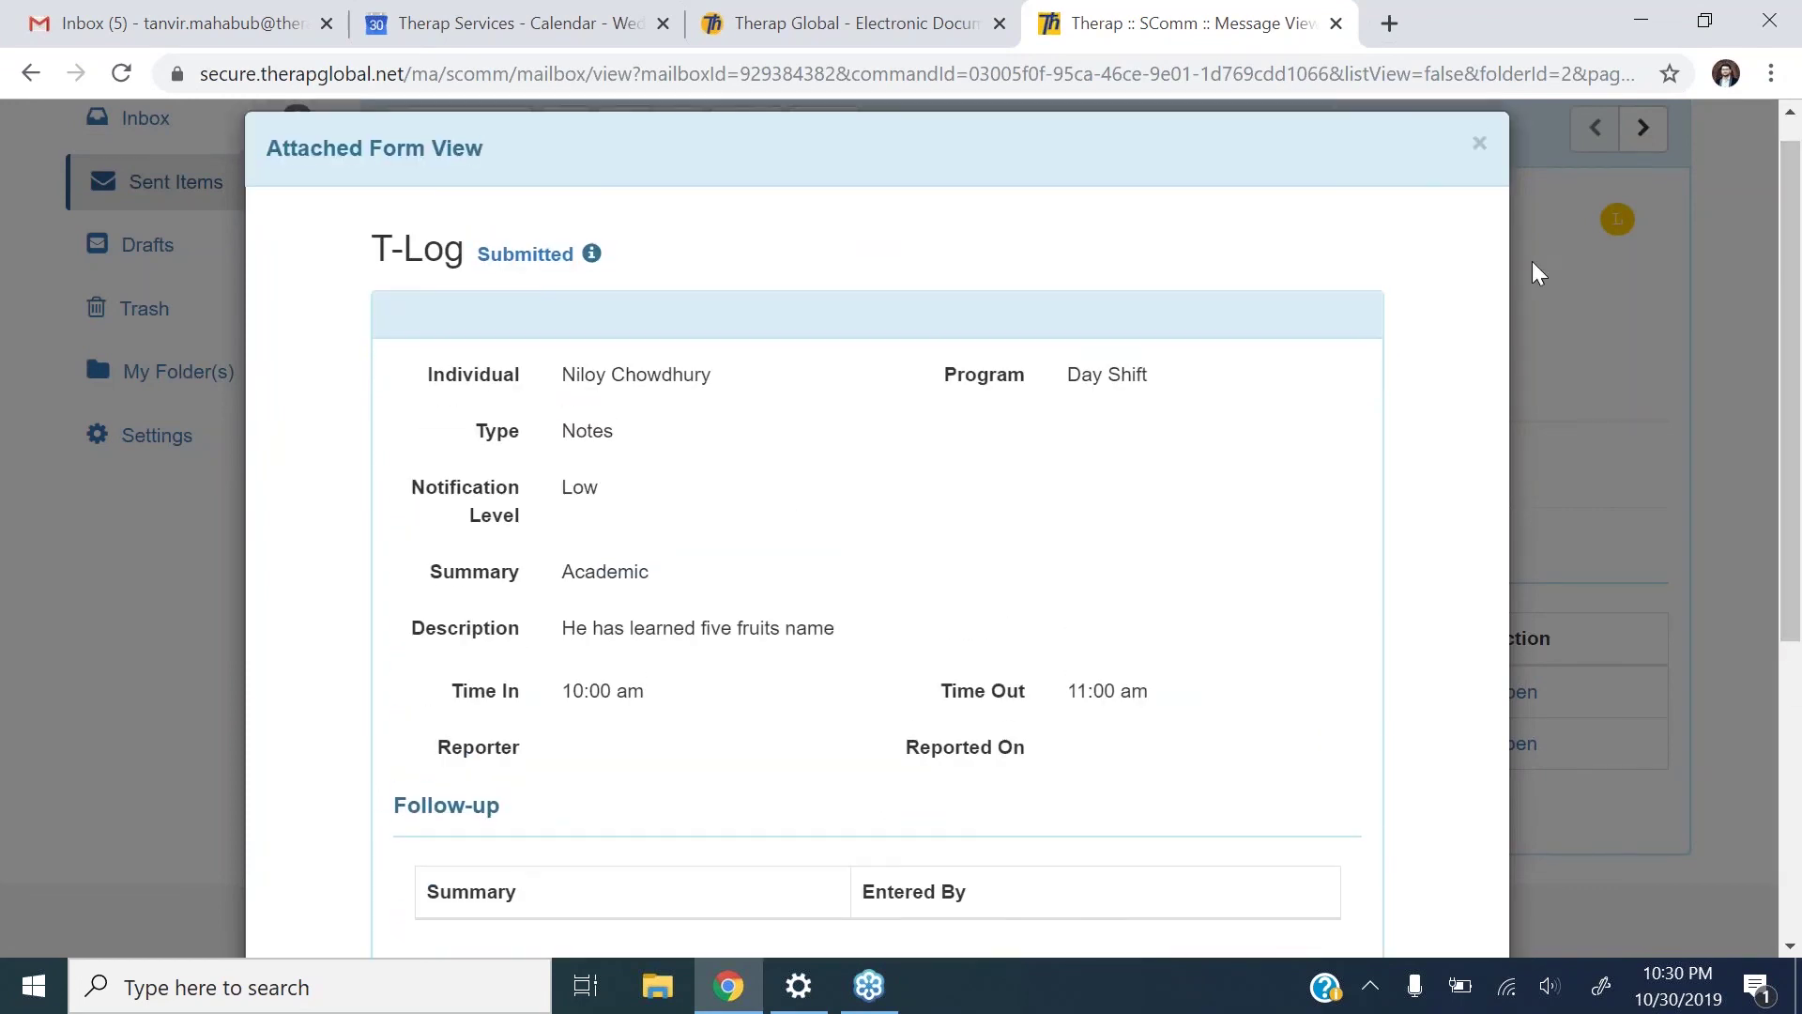
pyautogui.click(1479, 145)
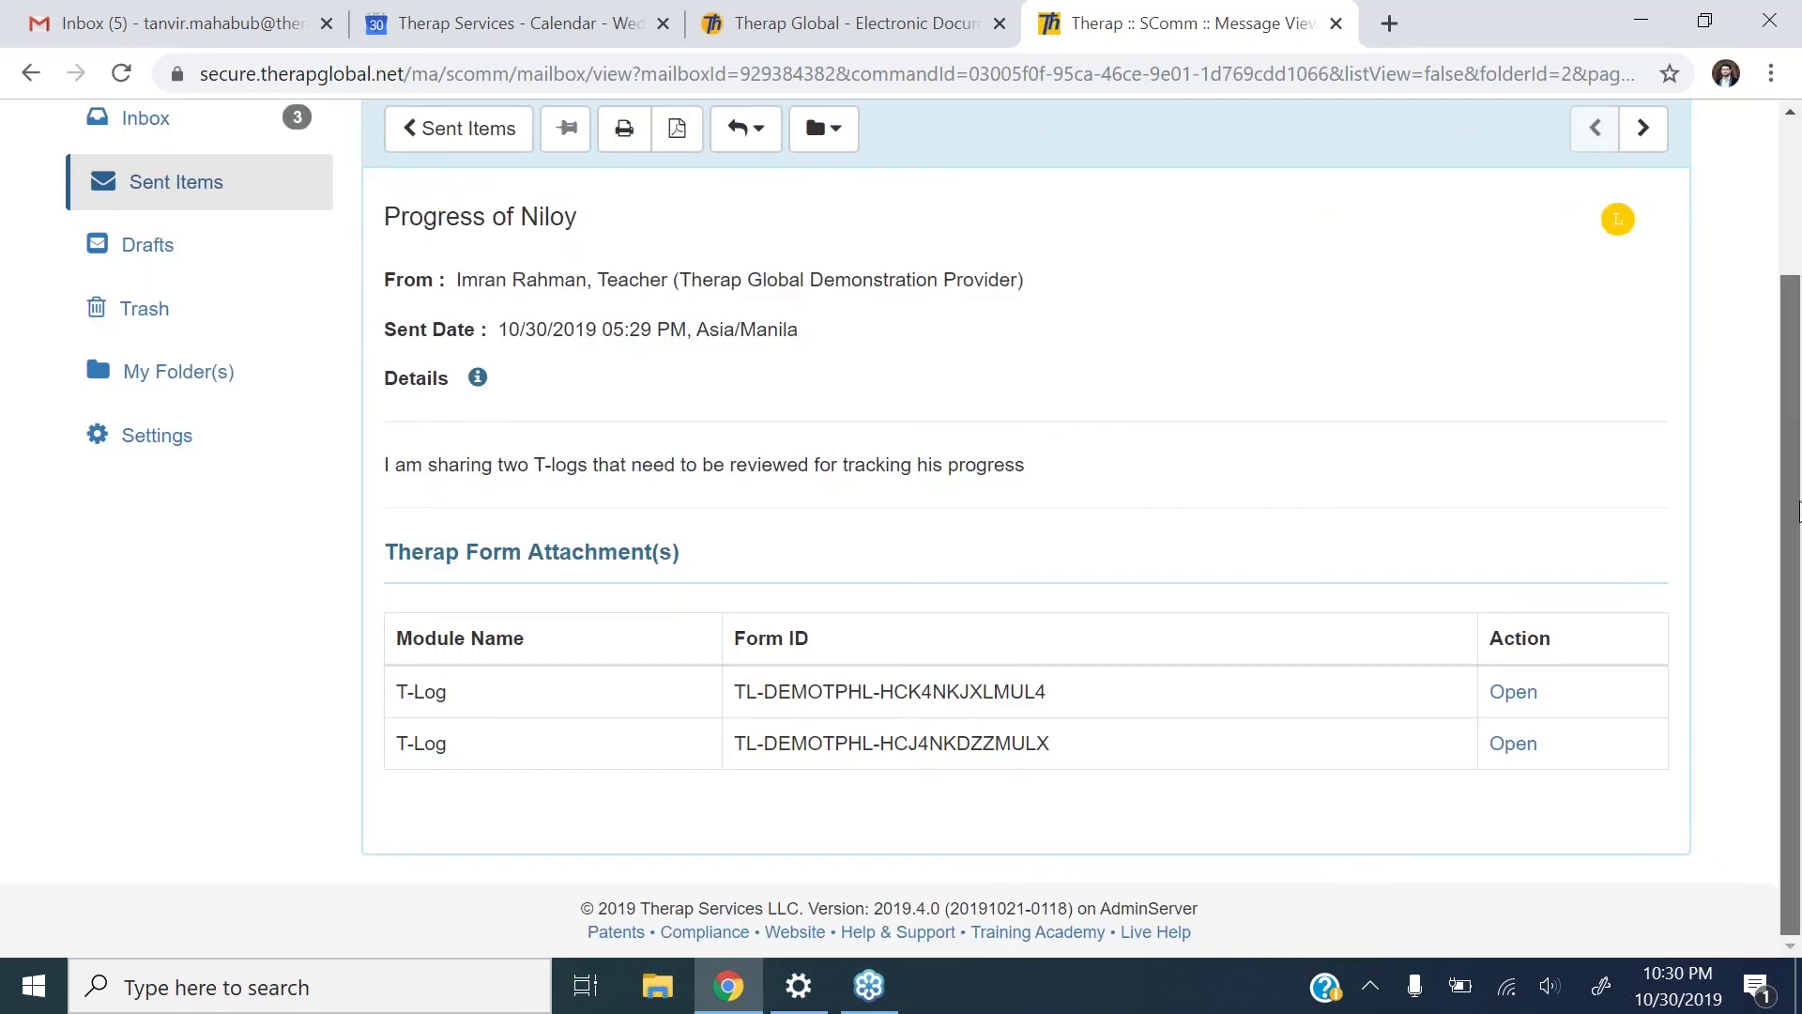
pyautogui.scroll(2, 1798, 512)
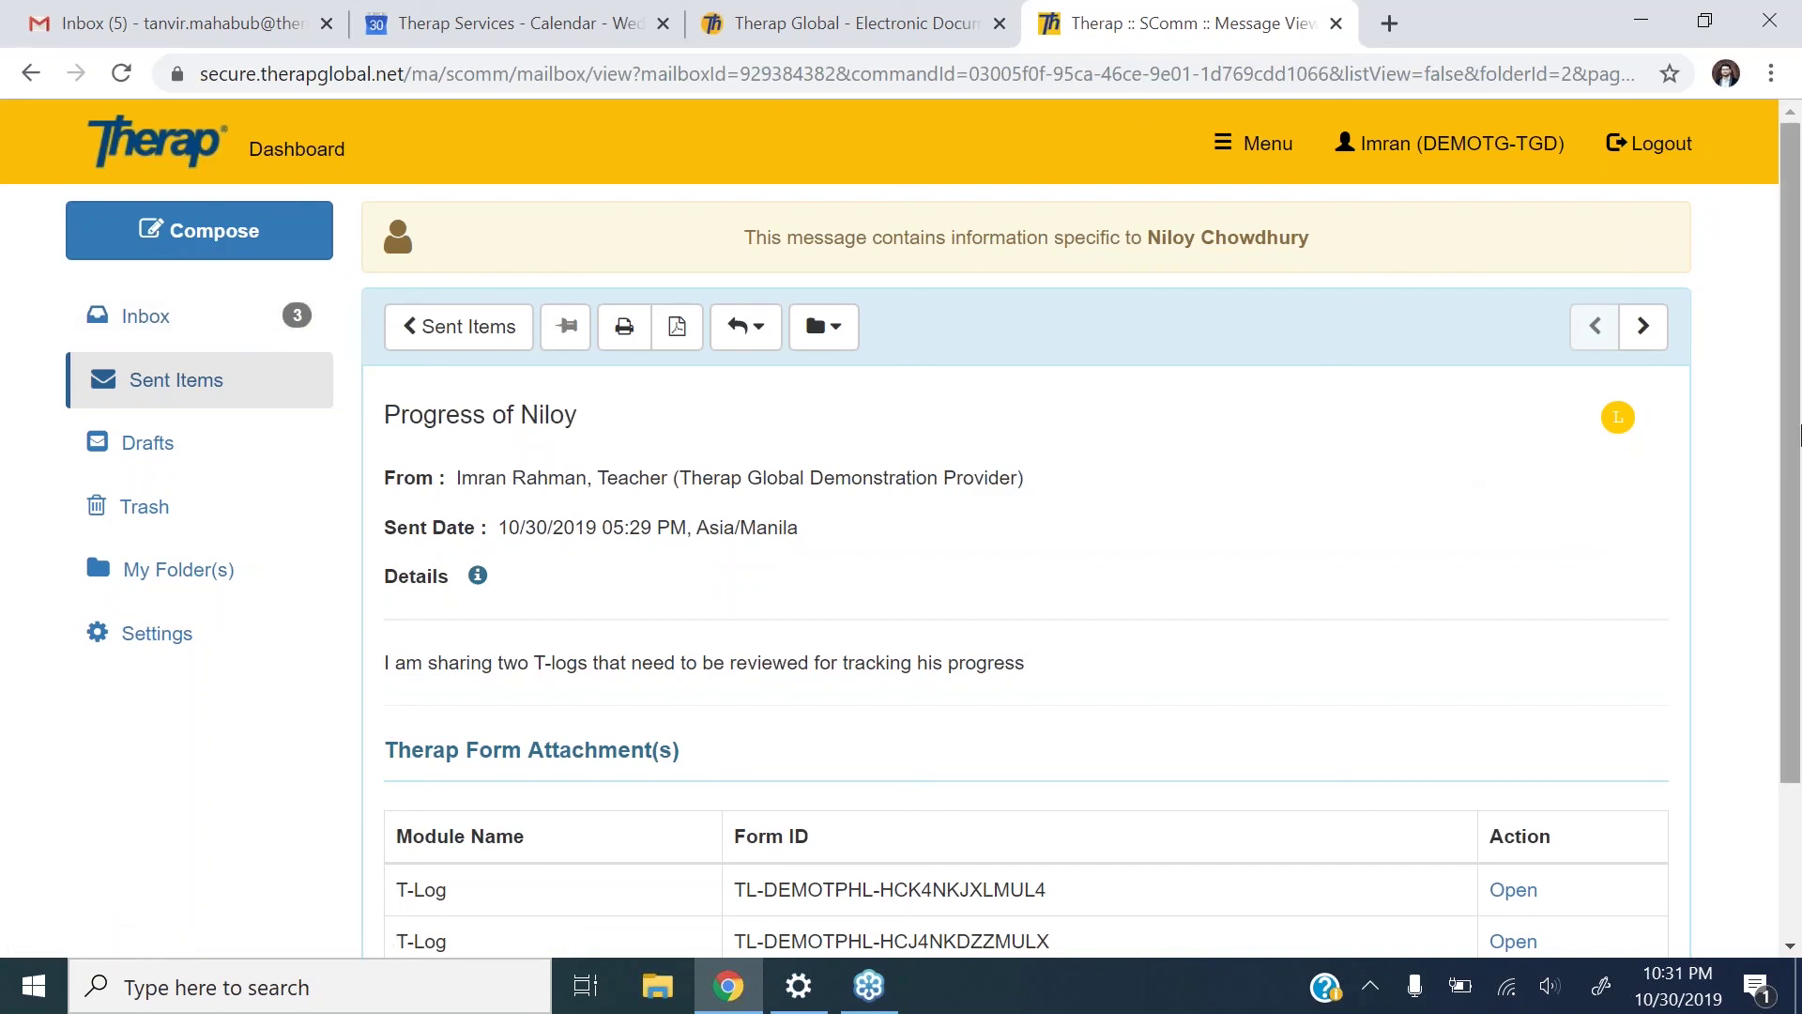
pyautogui.moveTo(1798, 433); pyautogui.dragTo(1798, 462)
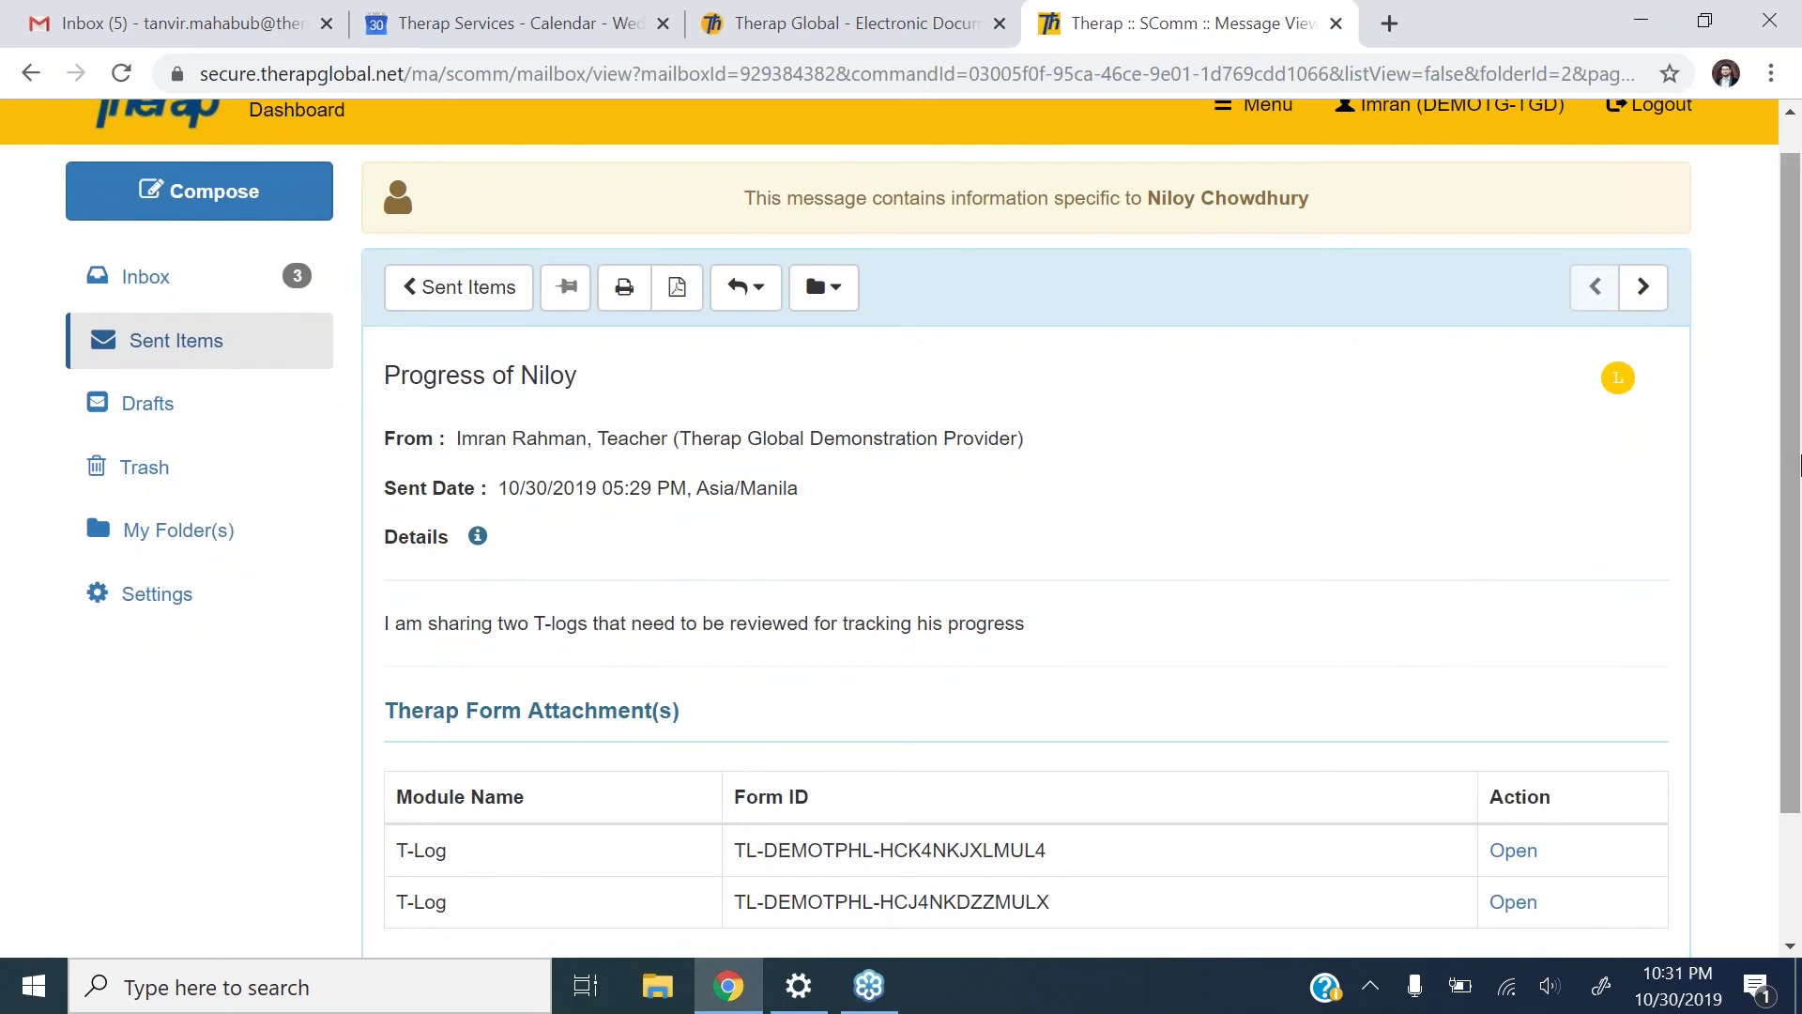
pyautogui.moveTo(1797, 465); pyautogui.dragTo(1797, 627)
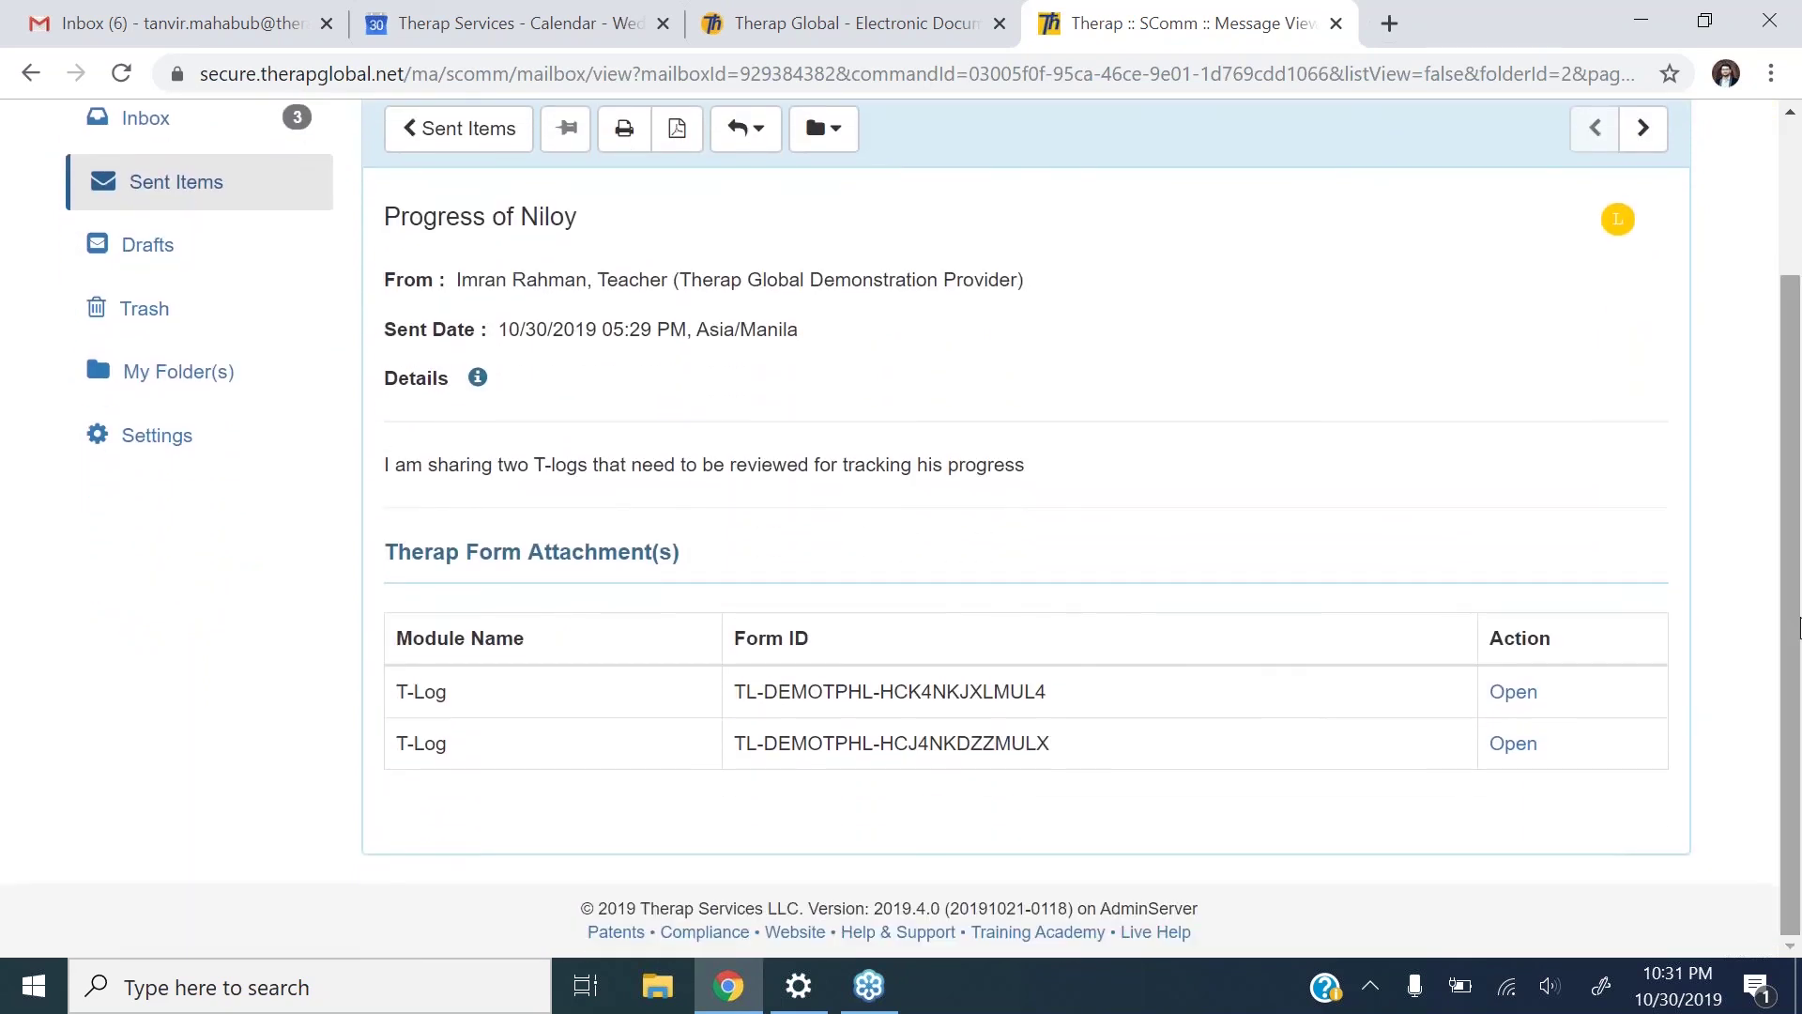
pyautogui.moveTo(1797, 573); pyautogui.dragTo(1798, 417)
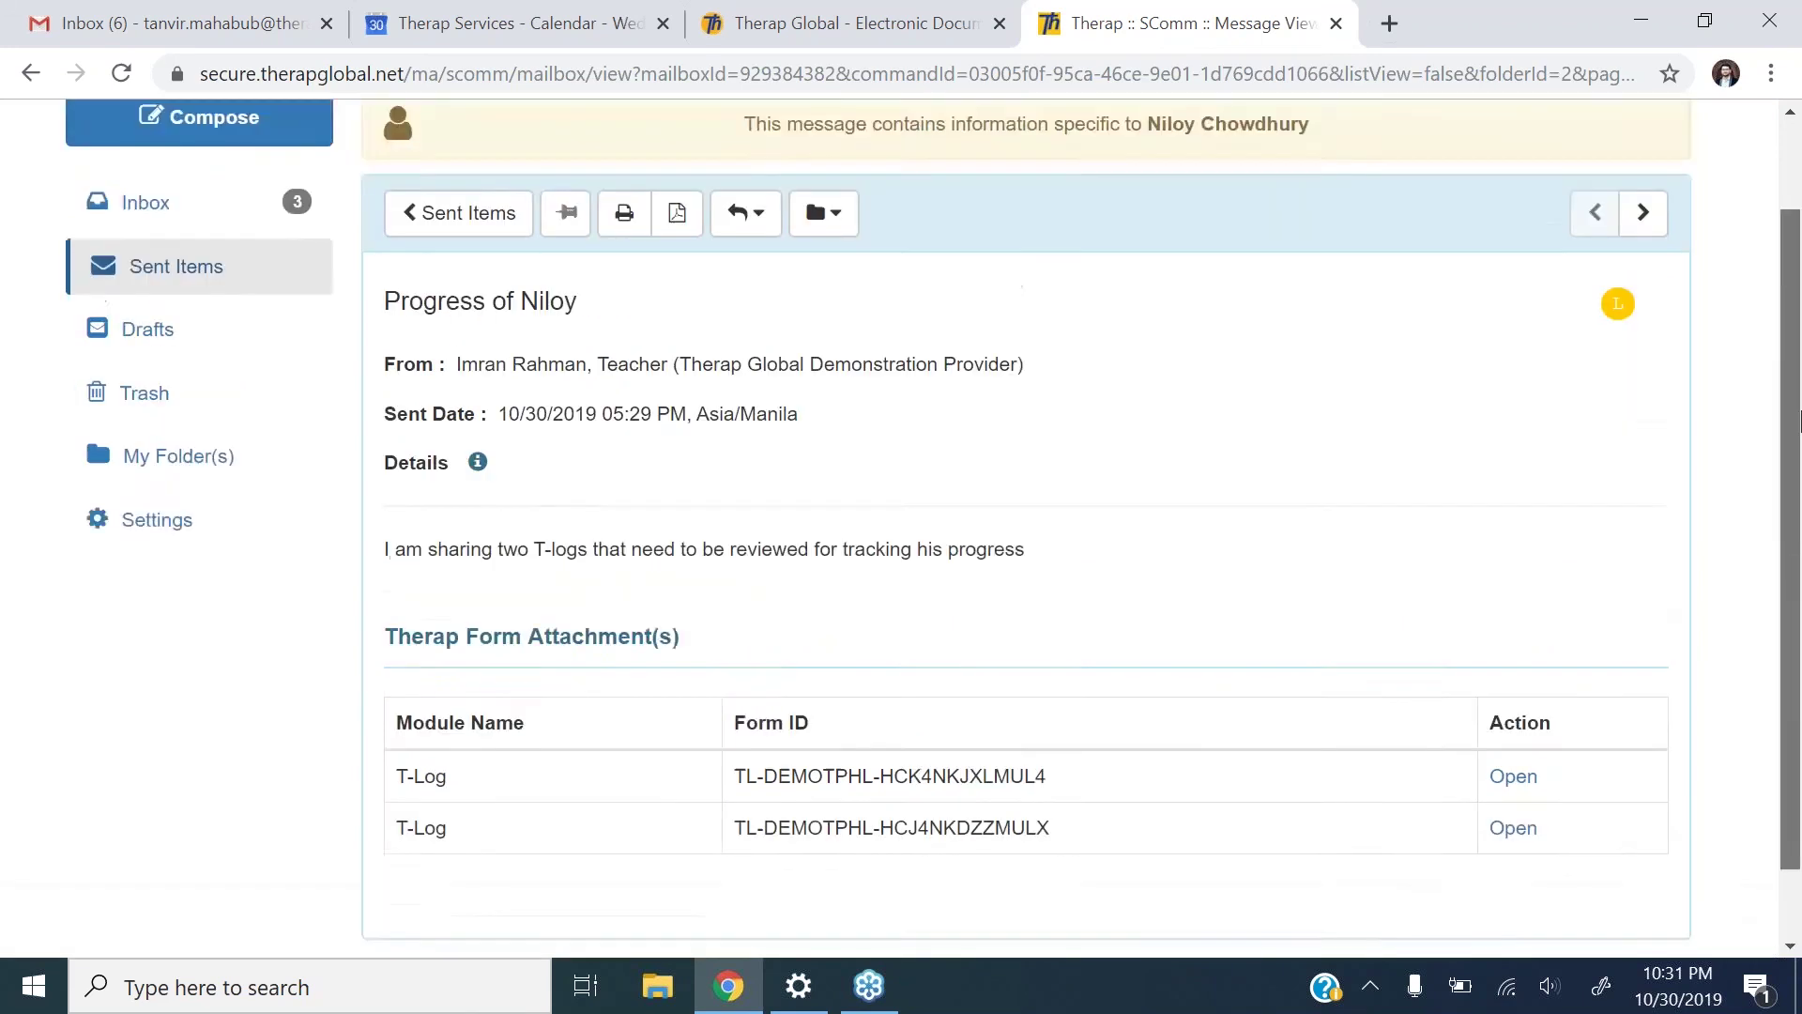
pyautogui.scroll(2, 1799, 418)
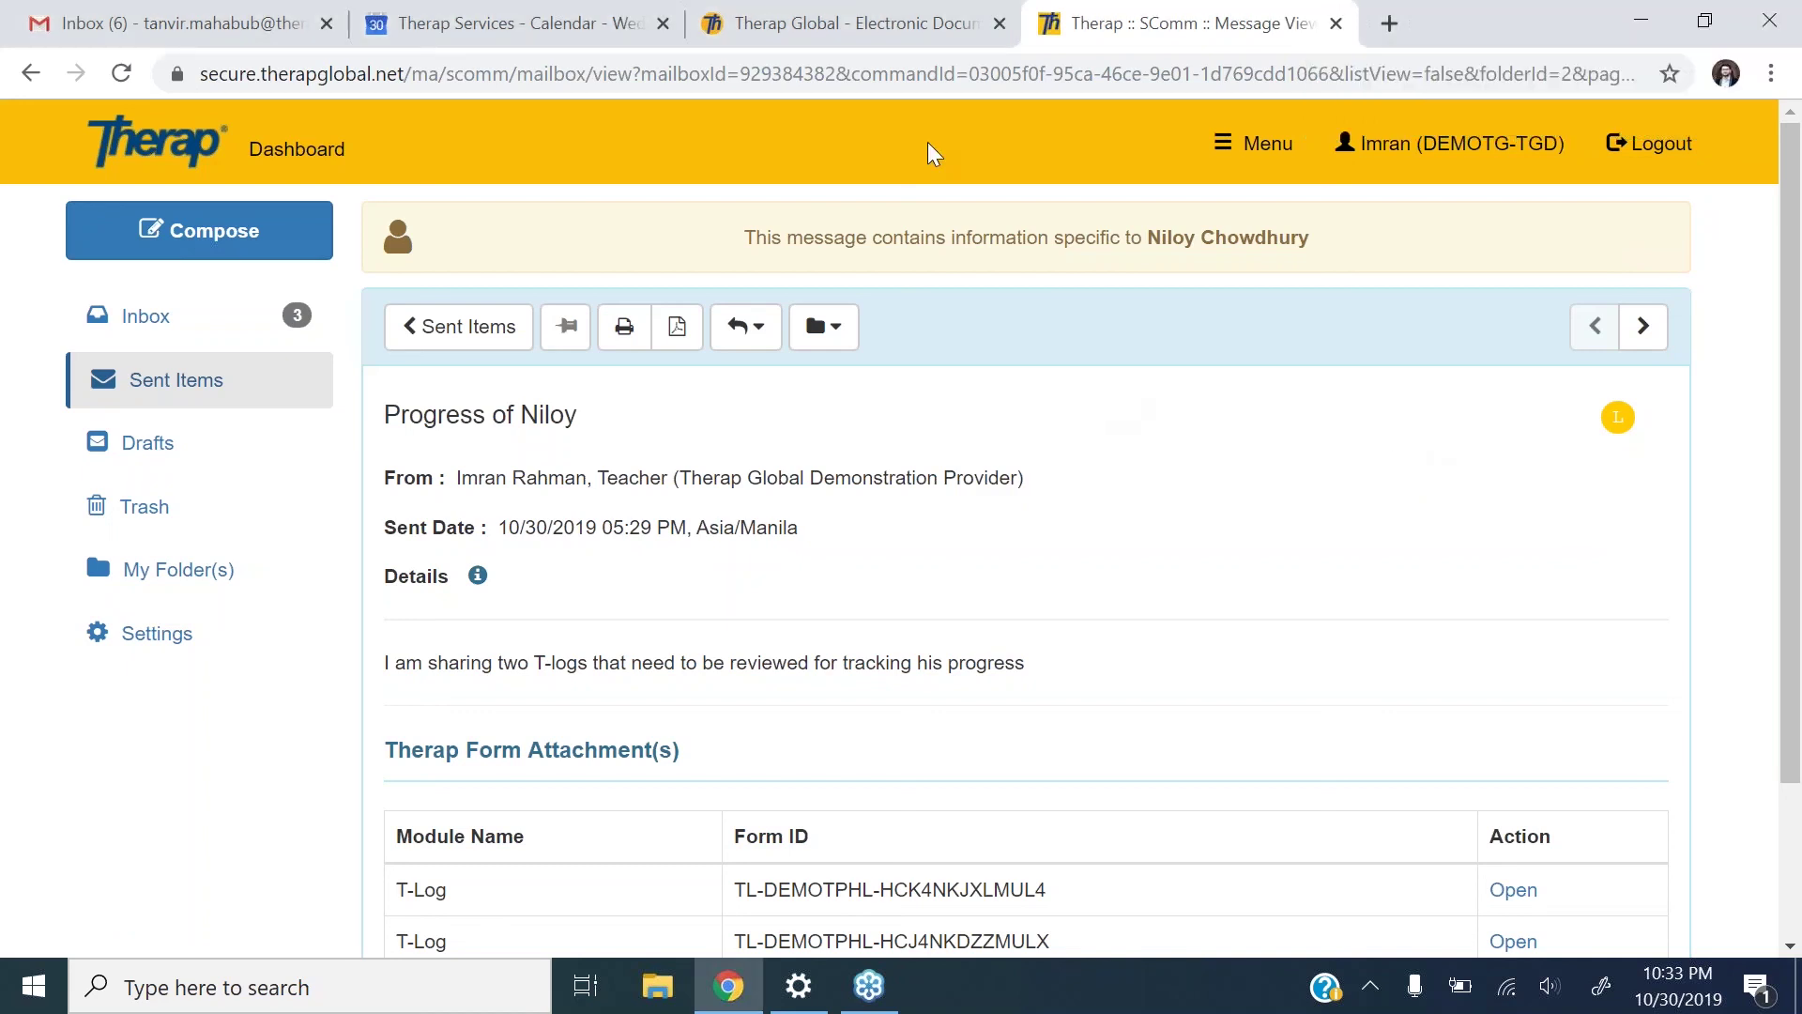
# Switch to the Therap Global website and open the English user guides from its training and support materials.
pyautogui.click(854, 21)
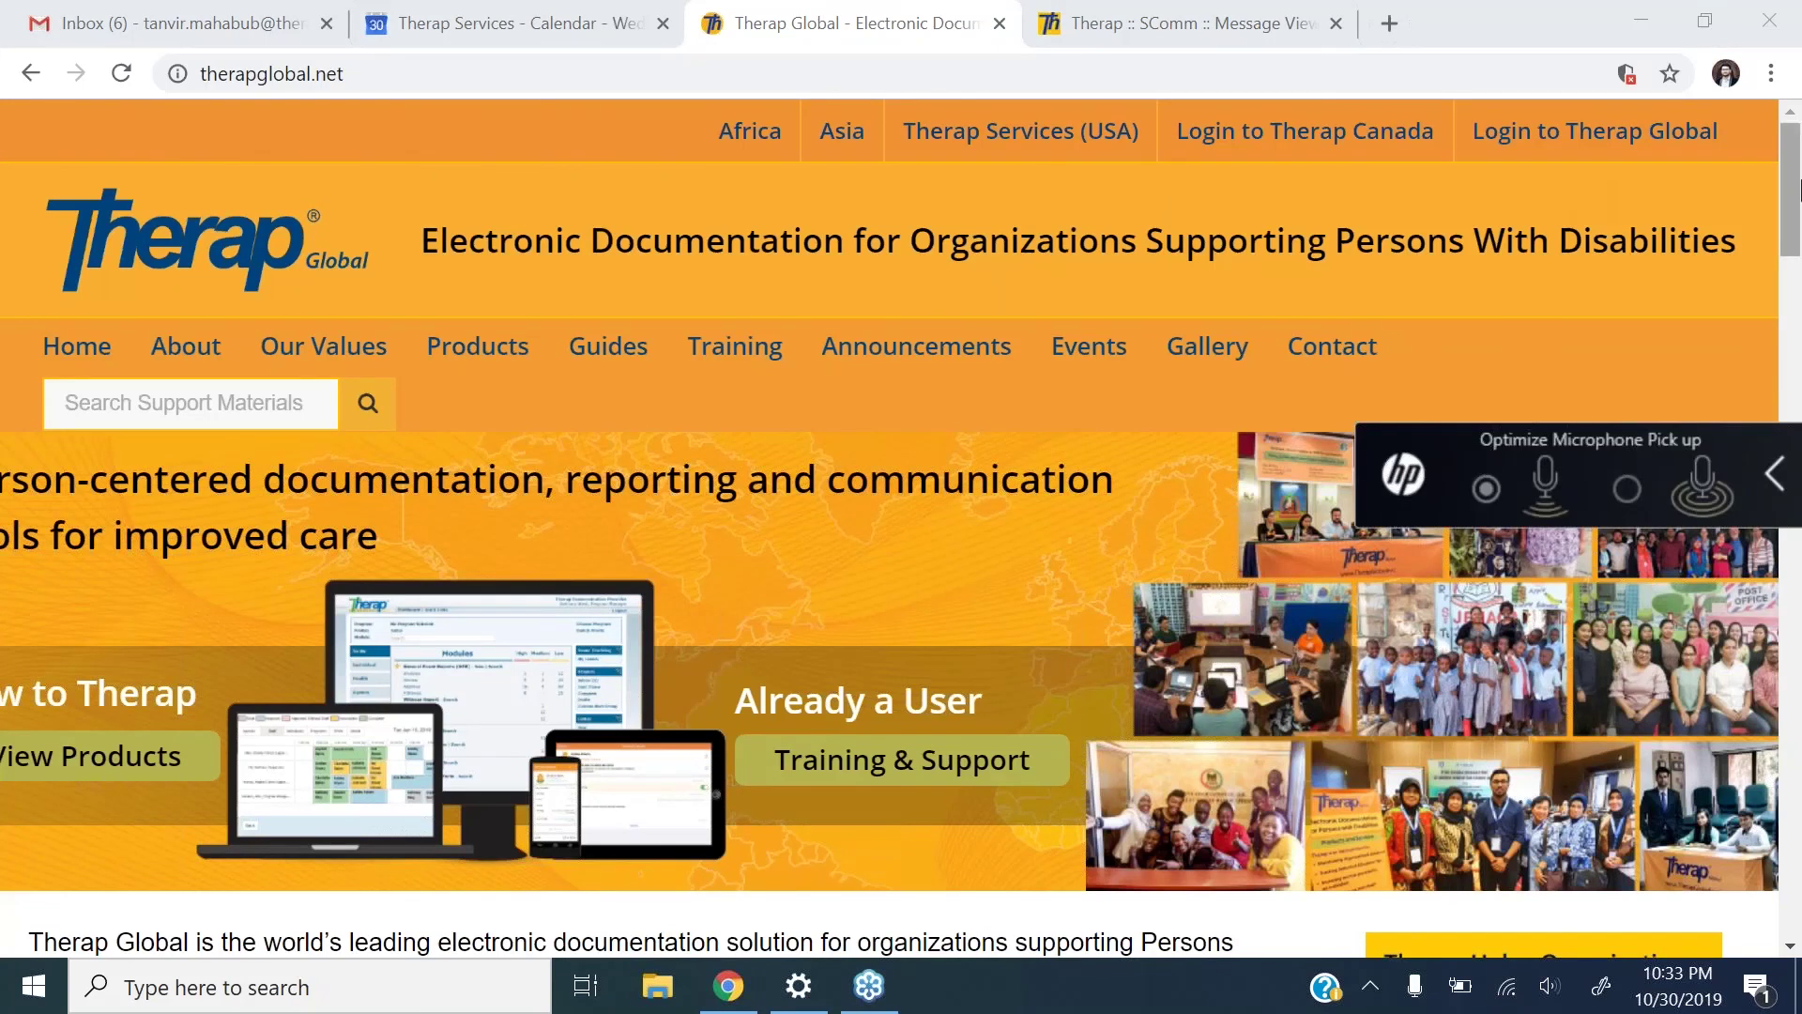
pyautogui.scroll(-6, 1385, 504)
pyautogui.scroll(-4, 1798, 313)
pyautogui.scroll(1, 1798, 324)
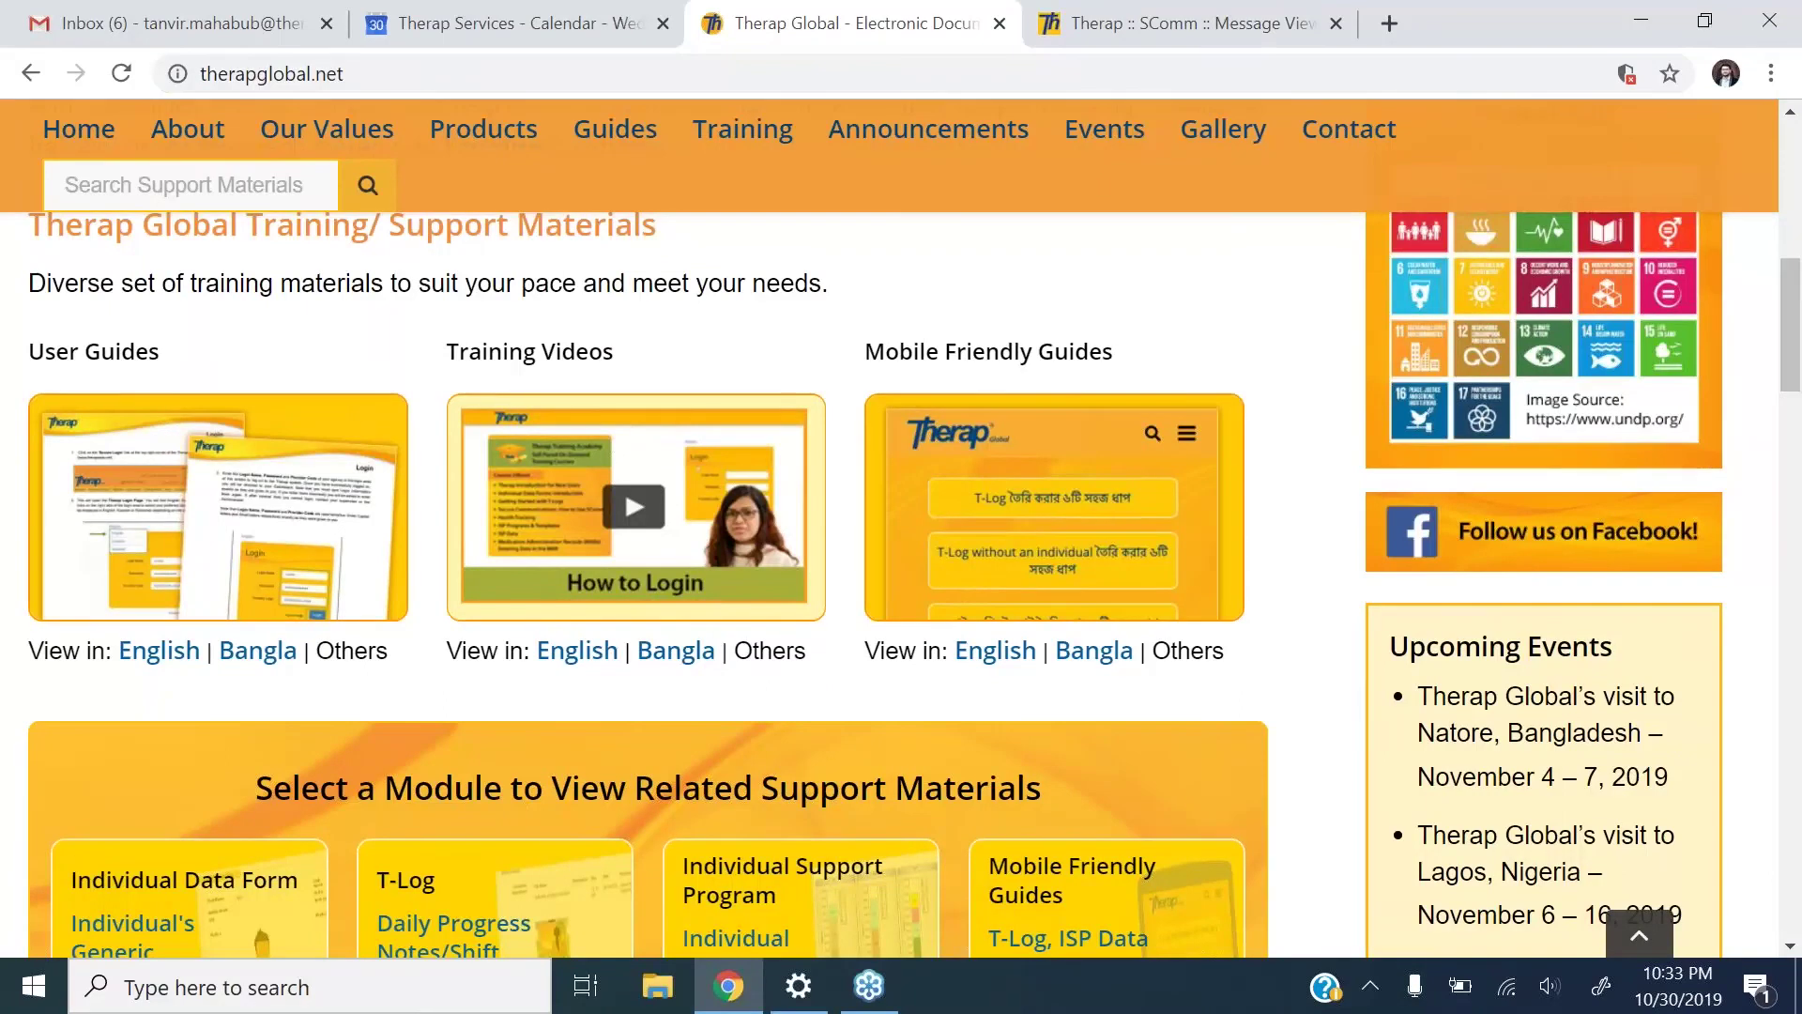
pyautogui.click(147, 657)
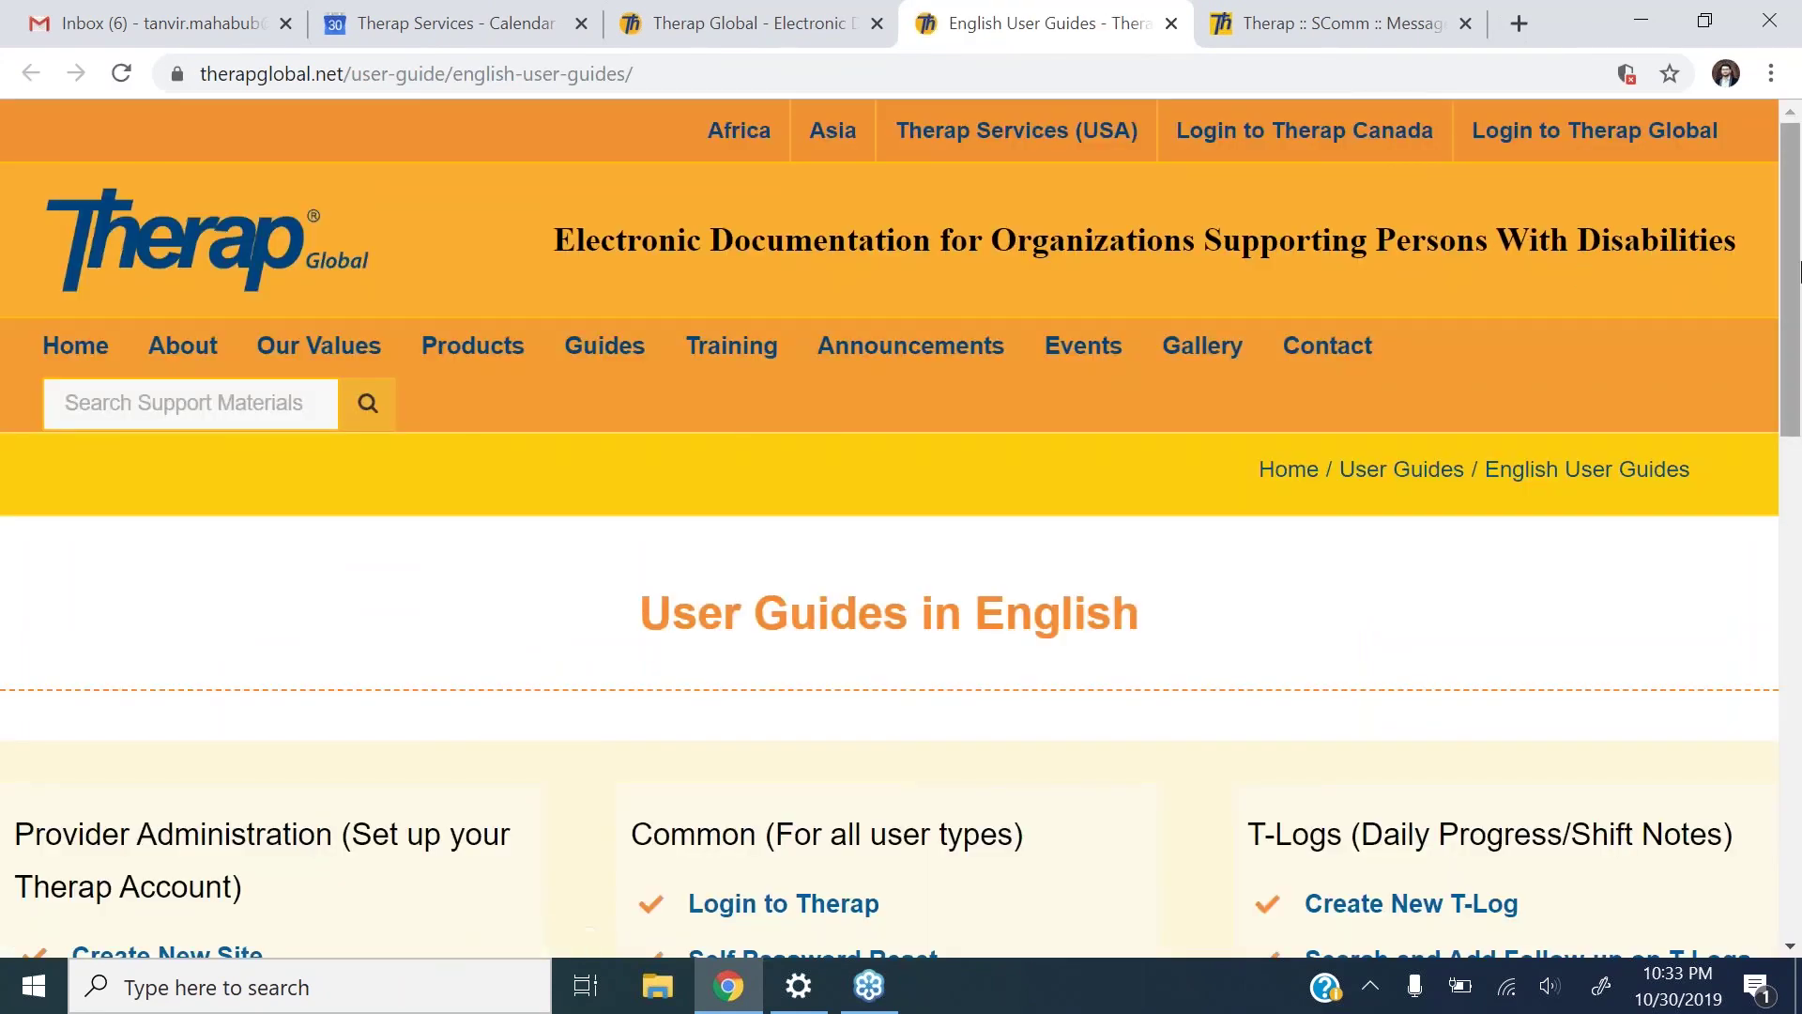
pyautogui.moveTo(1786, 267)
pyautogui.mouseDown()
pyautogui.moveTo(1770, 744)
pyautogui.moveTo(1788, 300)
pyautogui.mouseUp()
# Open the Online Group Sessions training page and examine the upcoming session schedule and the recorded sessions list.
pyautogui.moveTo(742, 245)
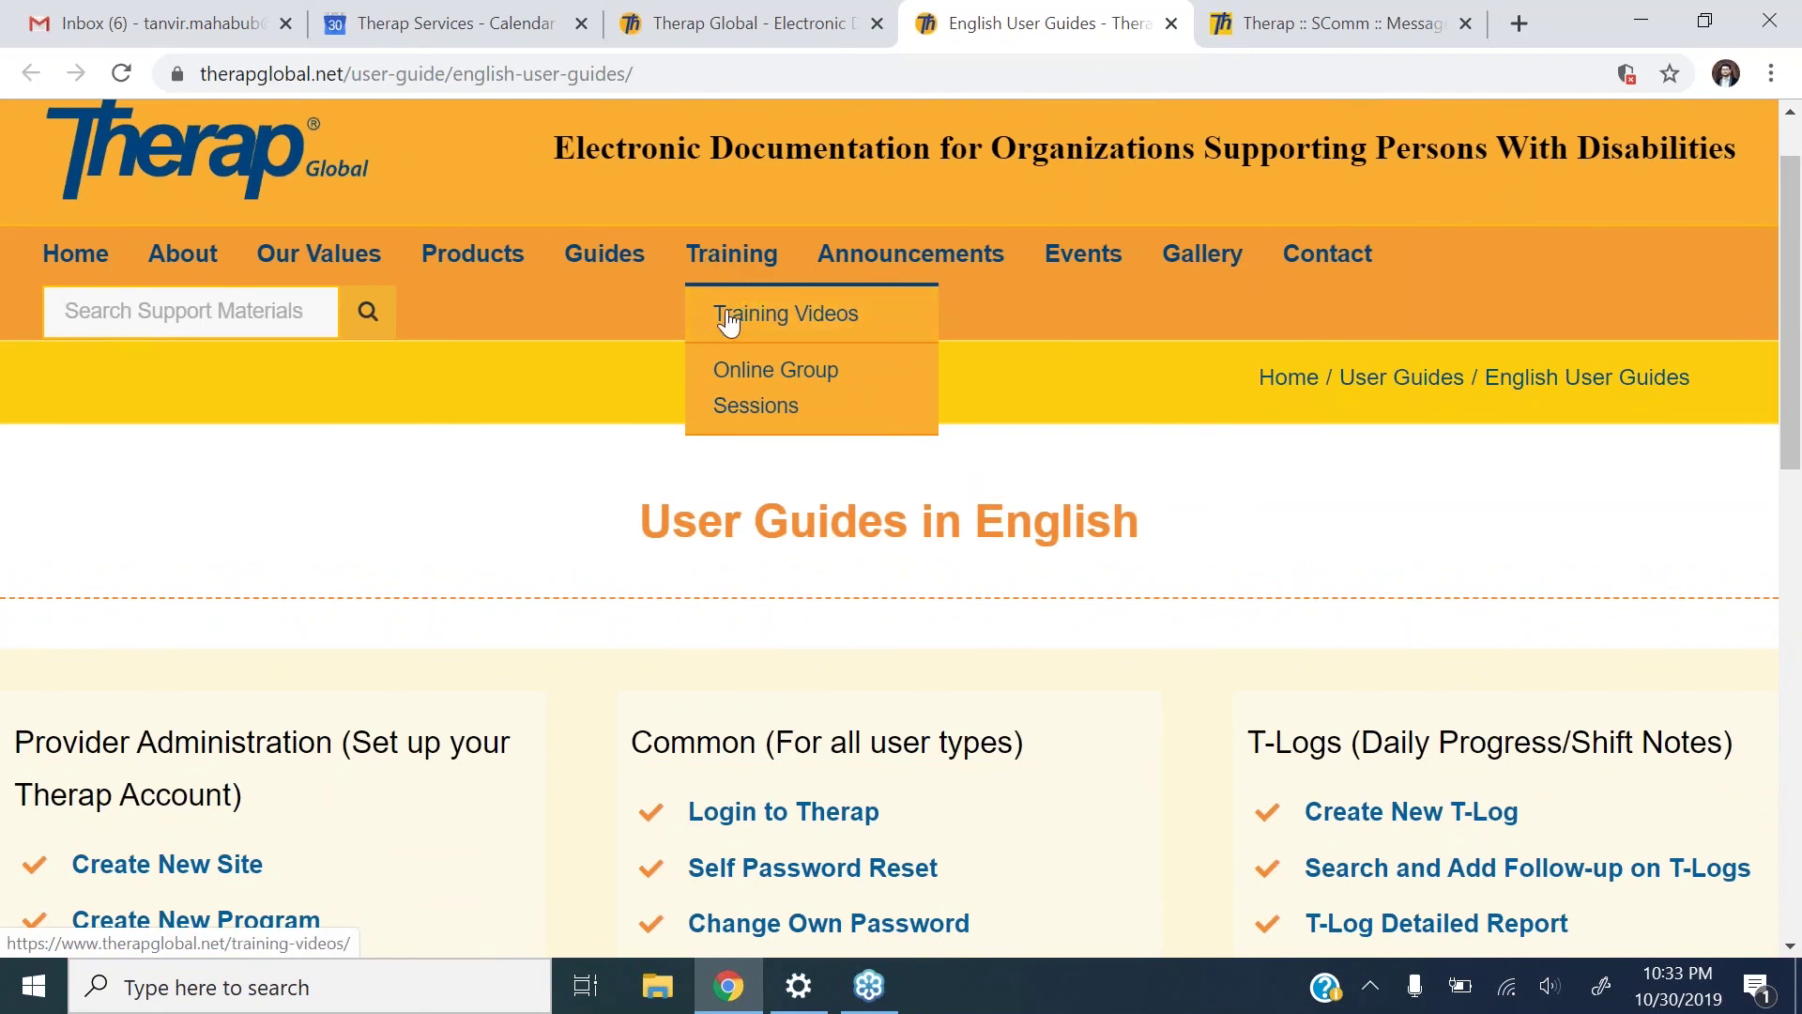
pyautogui.click(747, 409)
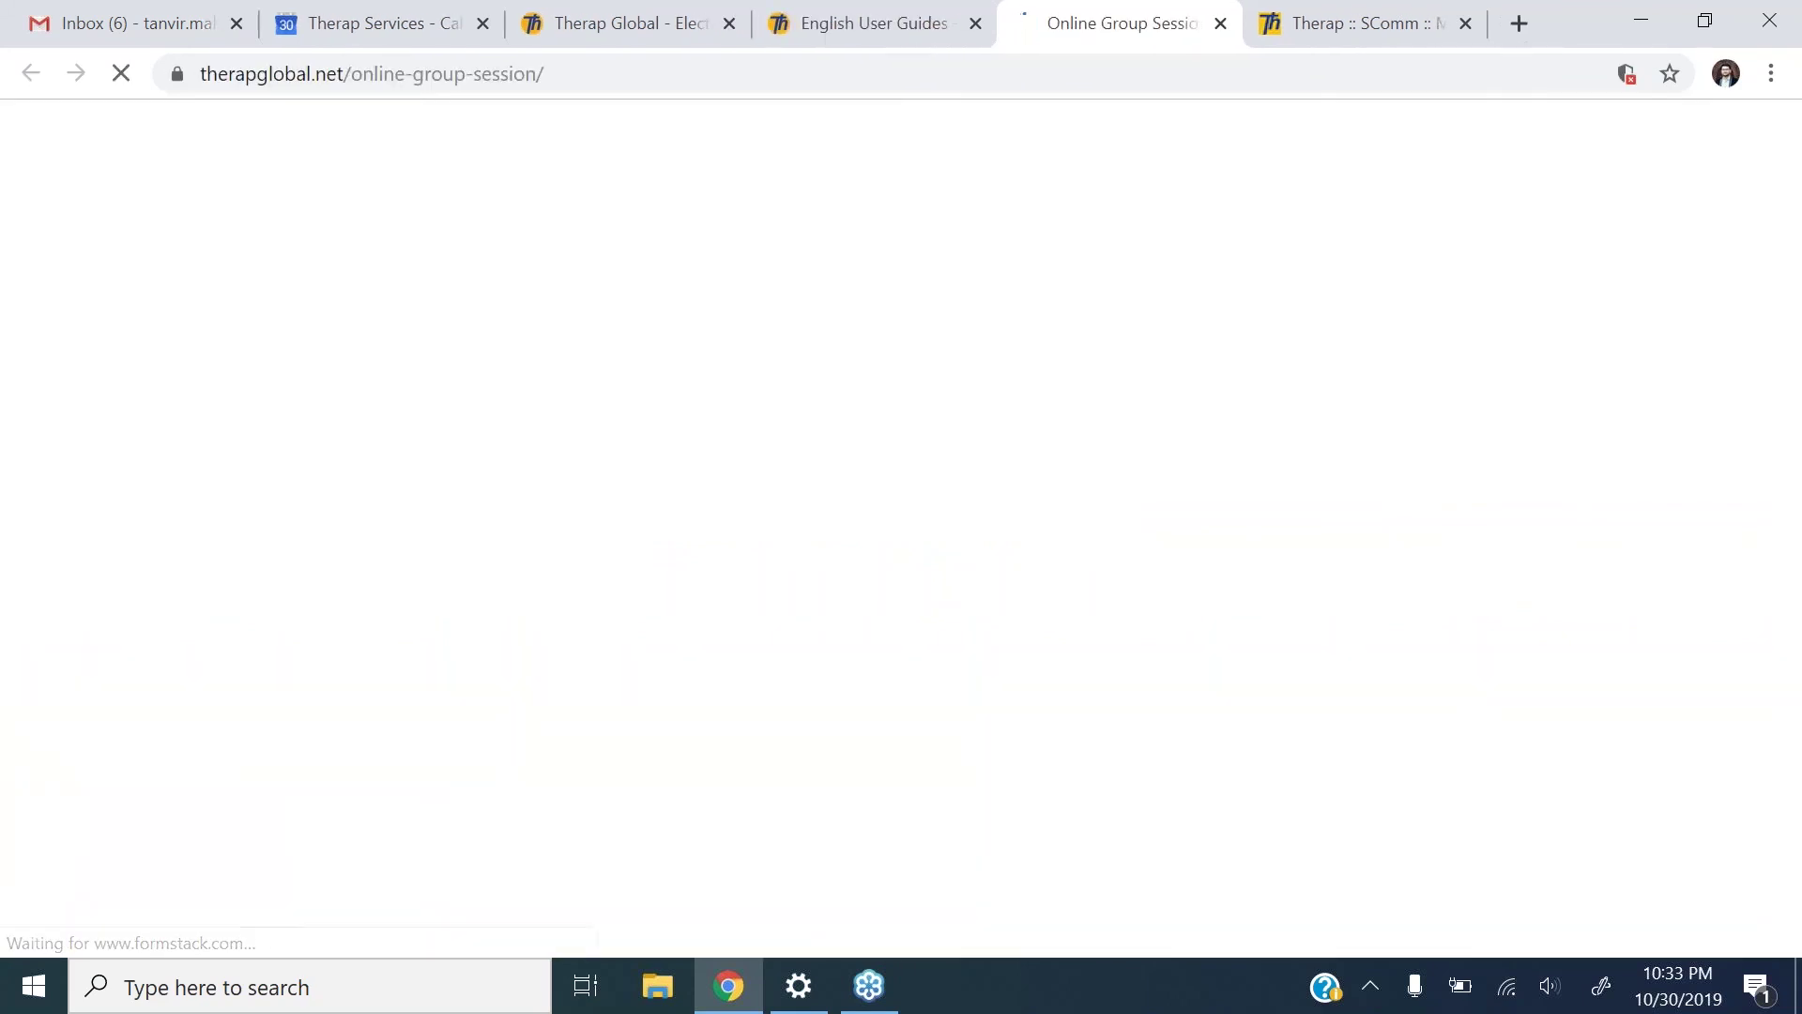
pyautogui.scroll(-4, 67, 512)
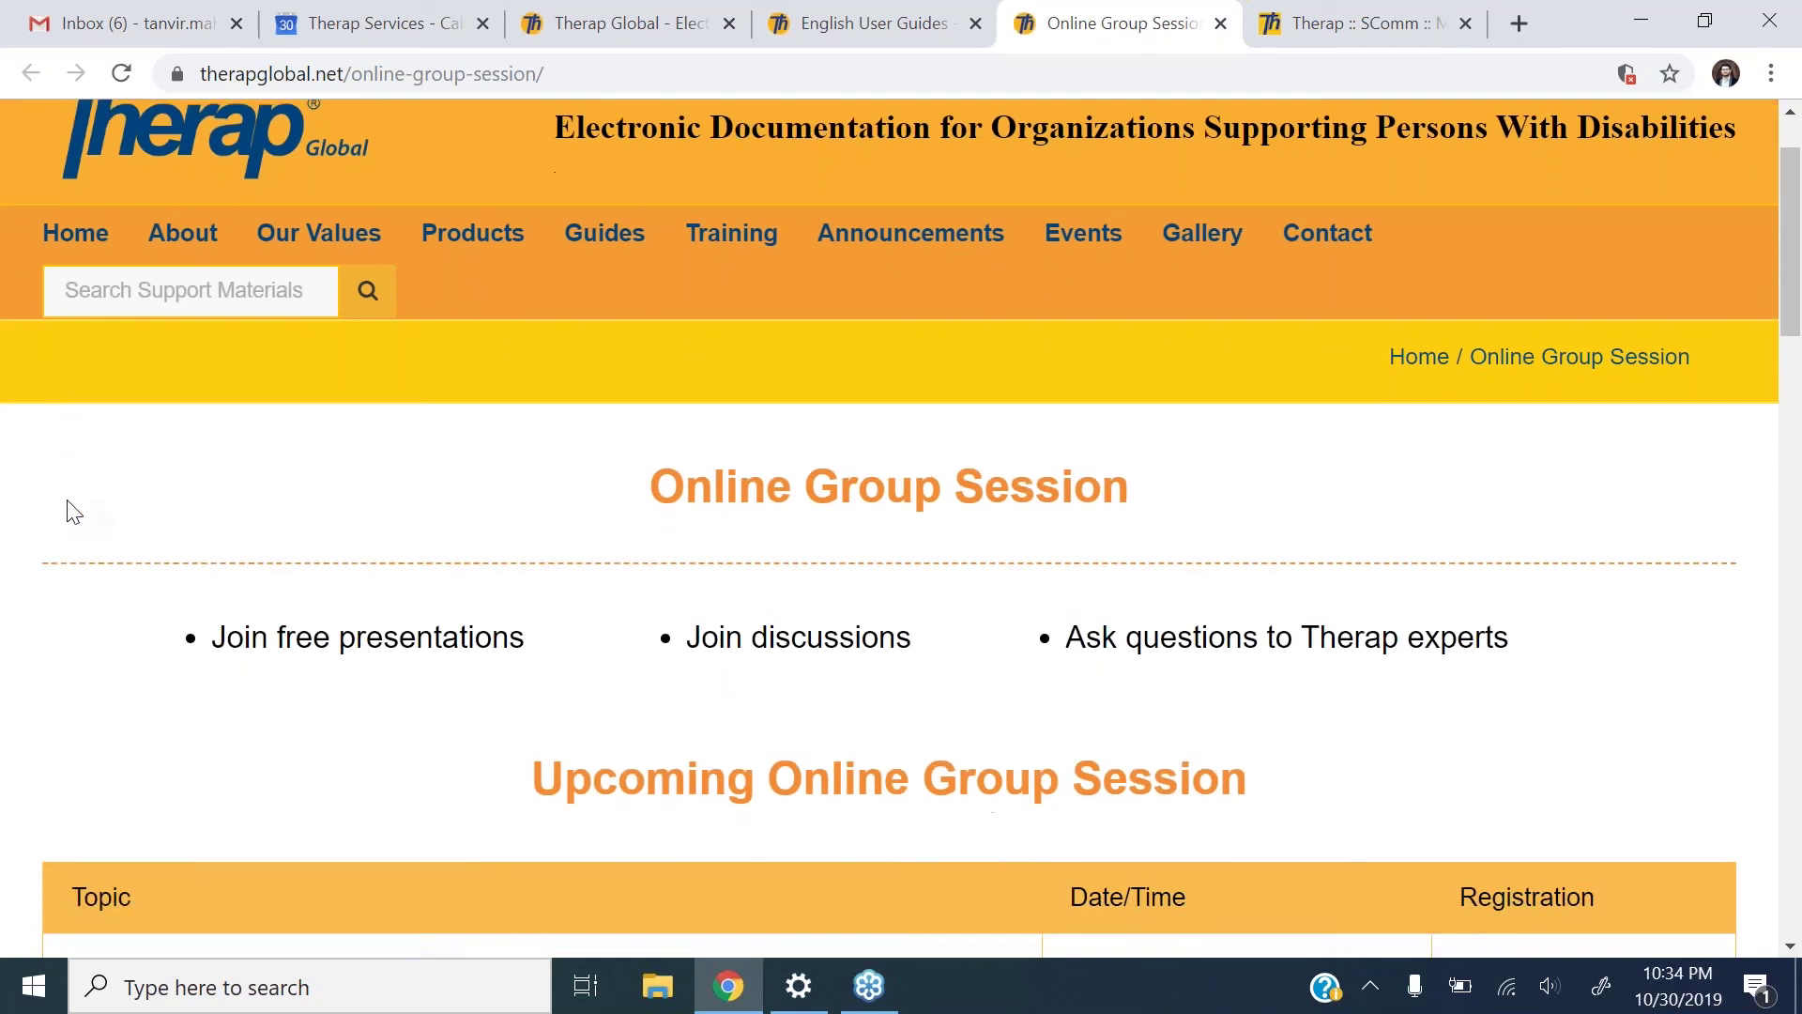
pyautogui.scroll(-3, 68, 512)
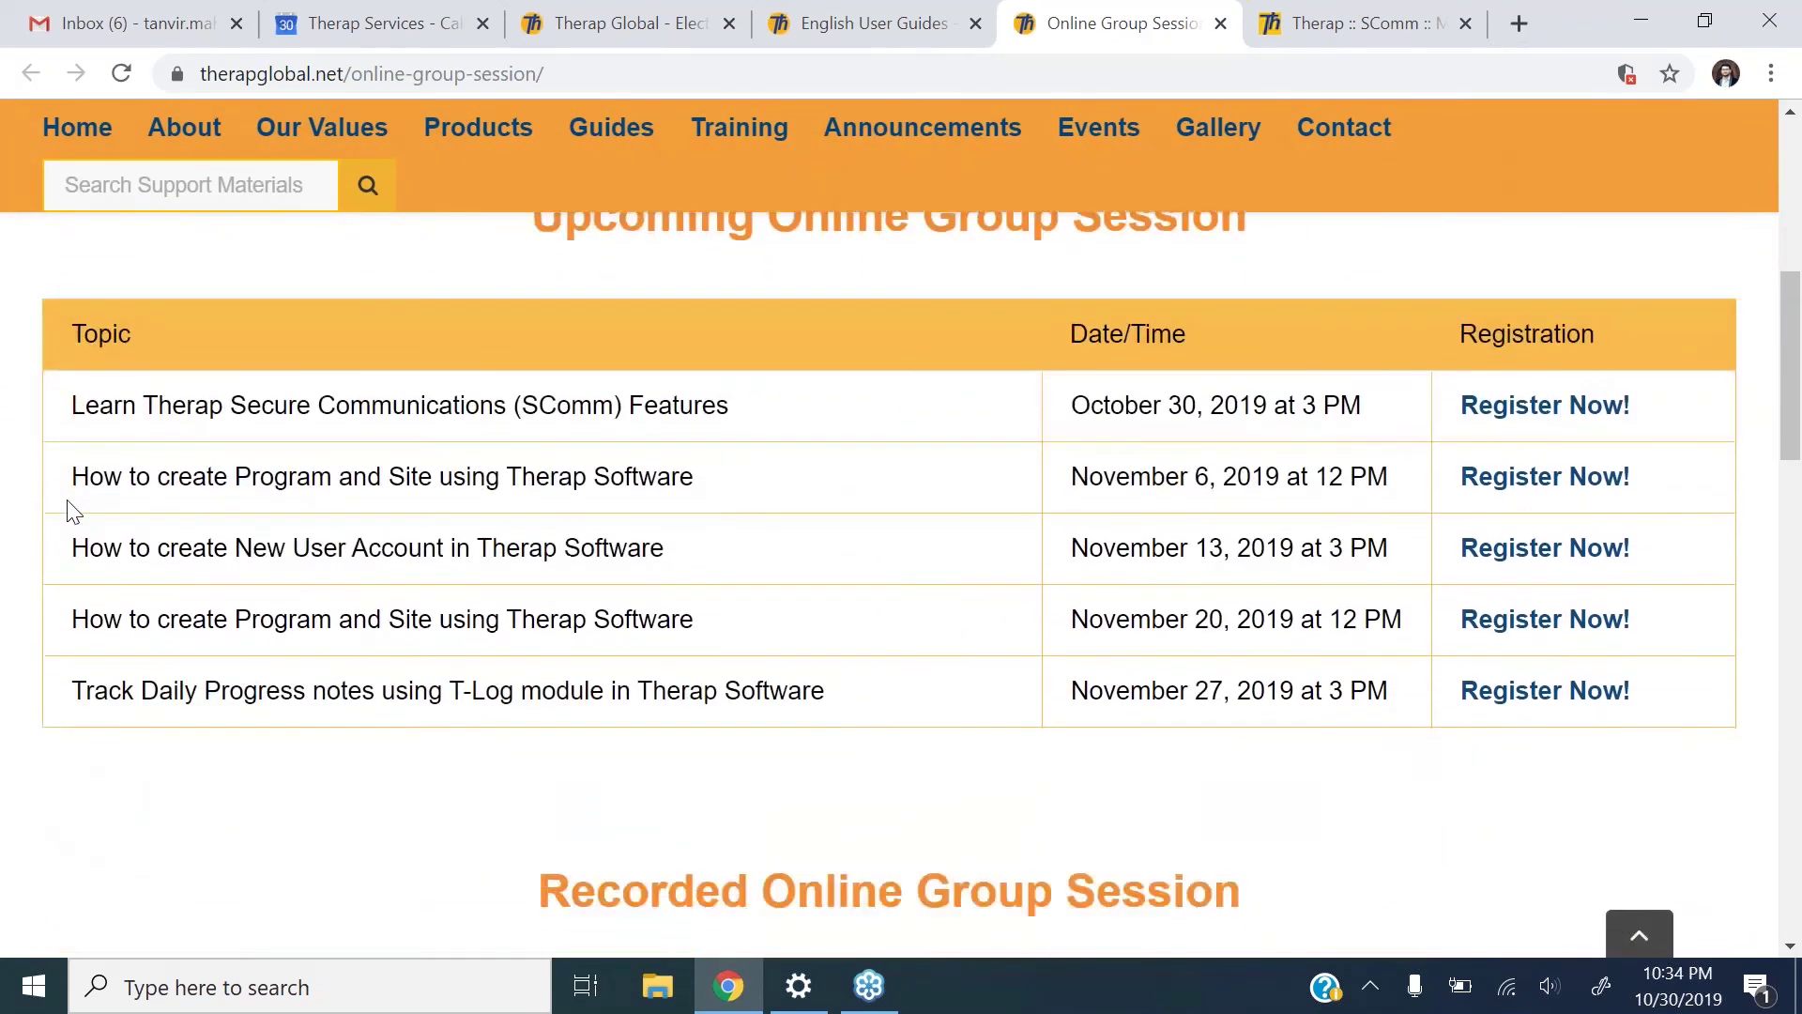
pyautogui.scroll(-3, 67, 511)
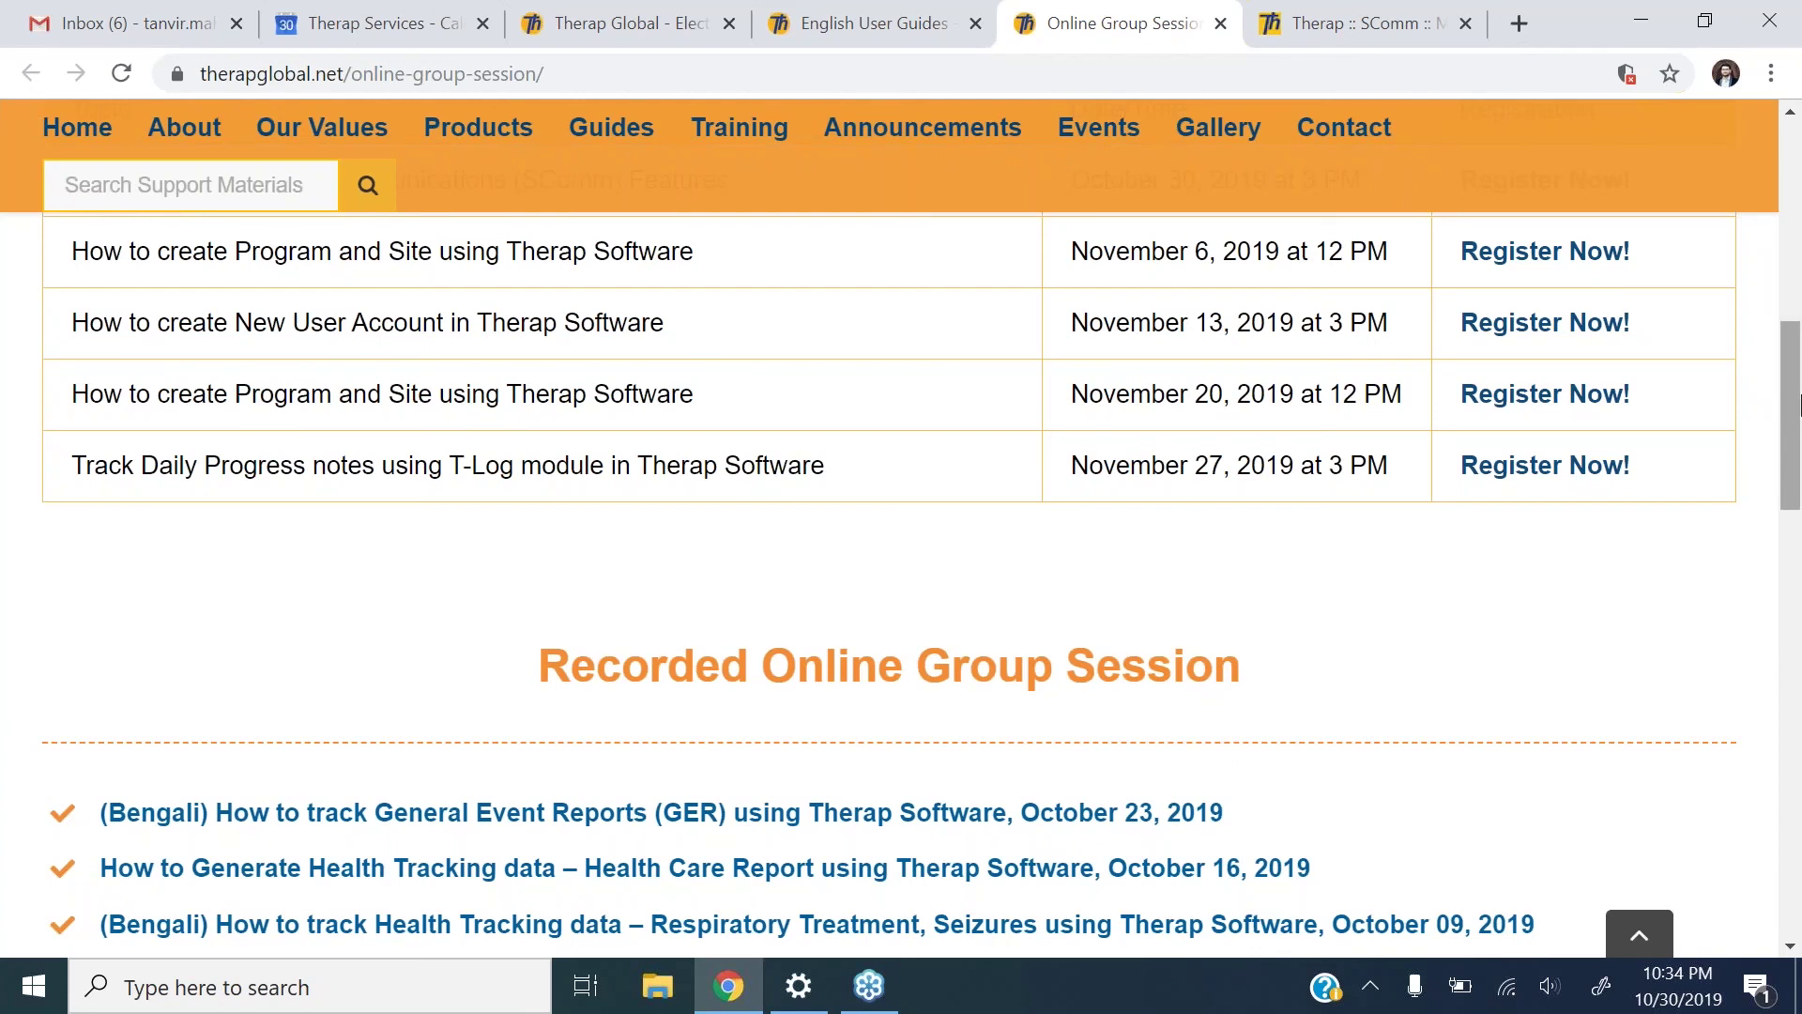
pyautogui.moveTo(1798, 404); pyautogui.dragTo(1795, 449)
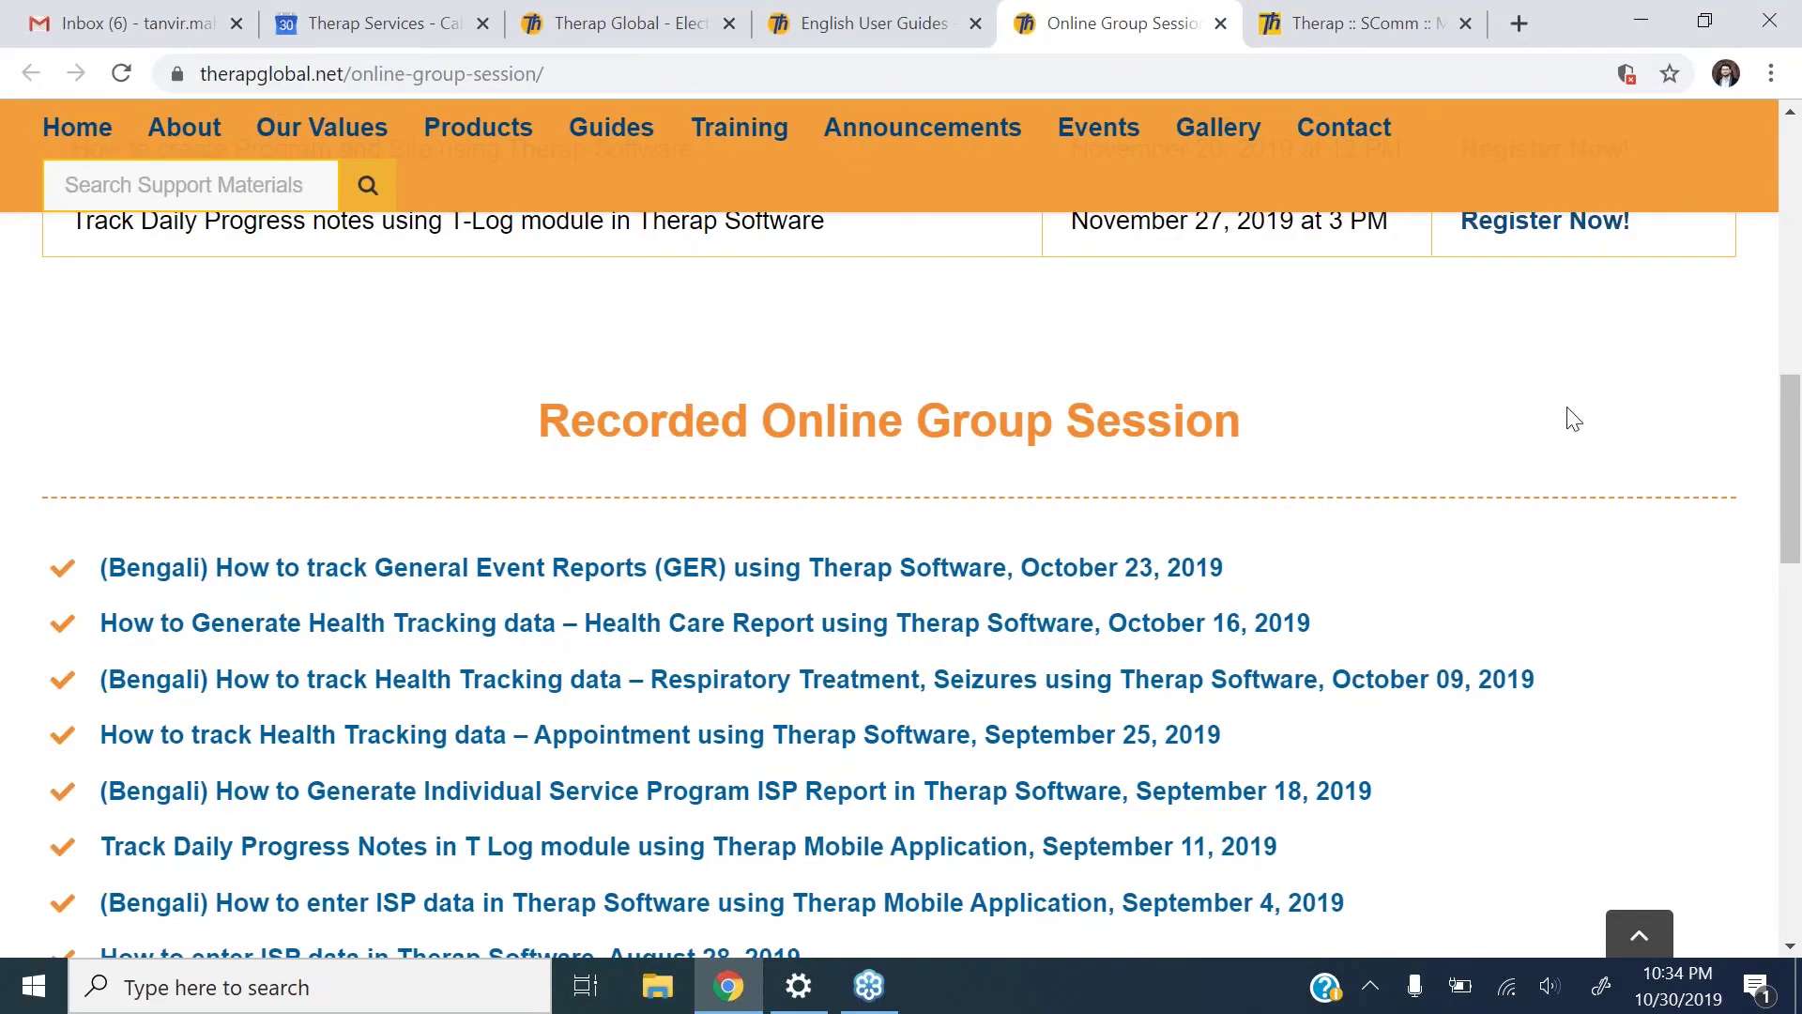
pyautogui.moveTo(1792, 435); pyautogui.dragTo(1798, 486)
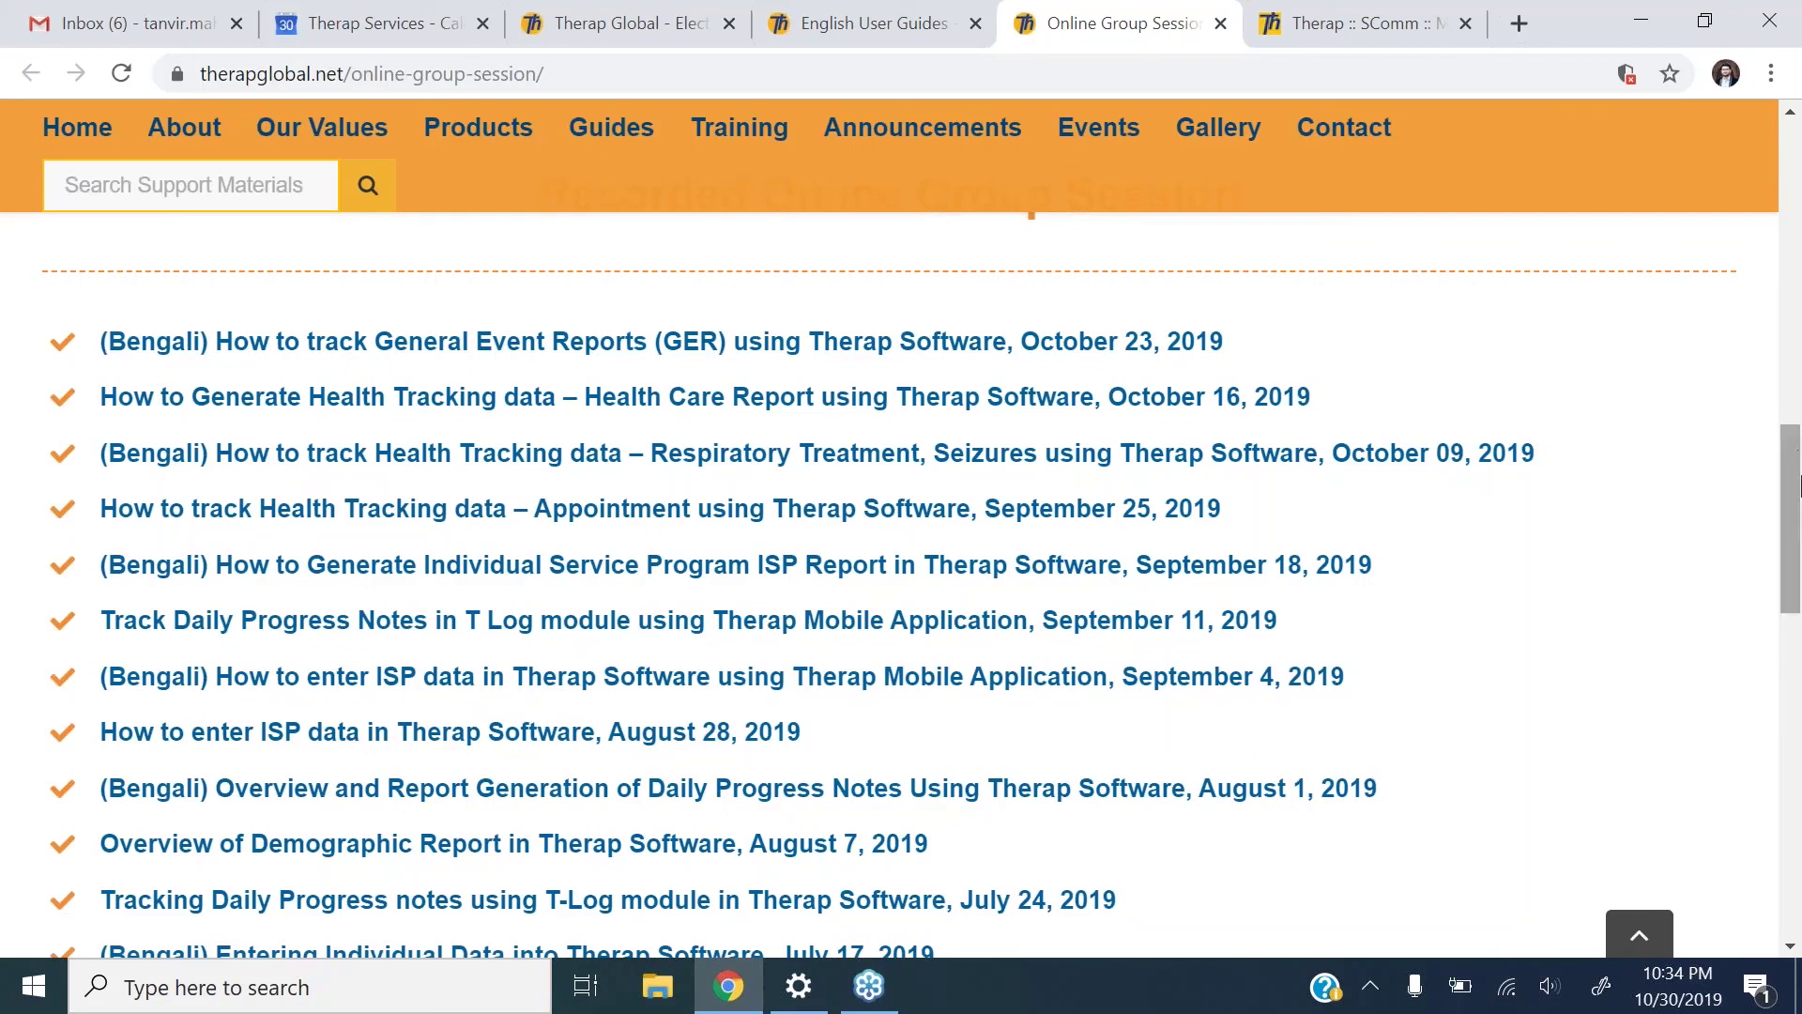
pyautogui.moveTo(1791, 474); pyautogui.dragTo(1798, 242)
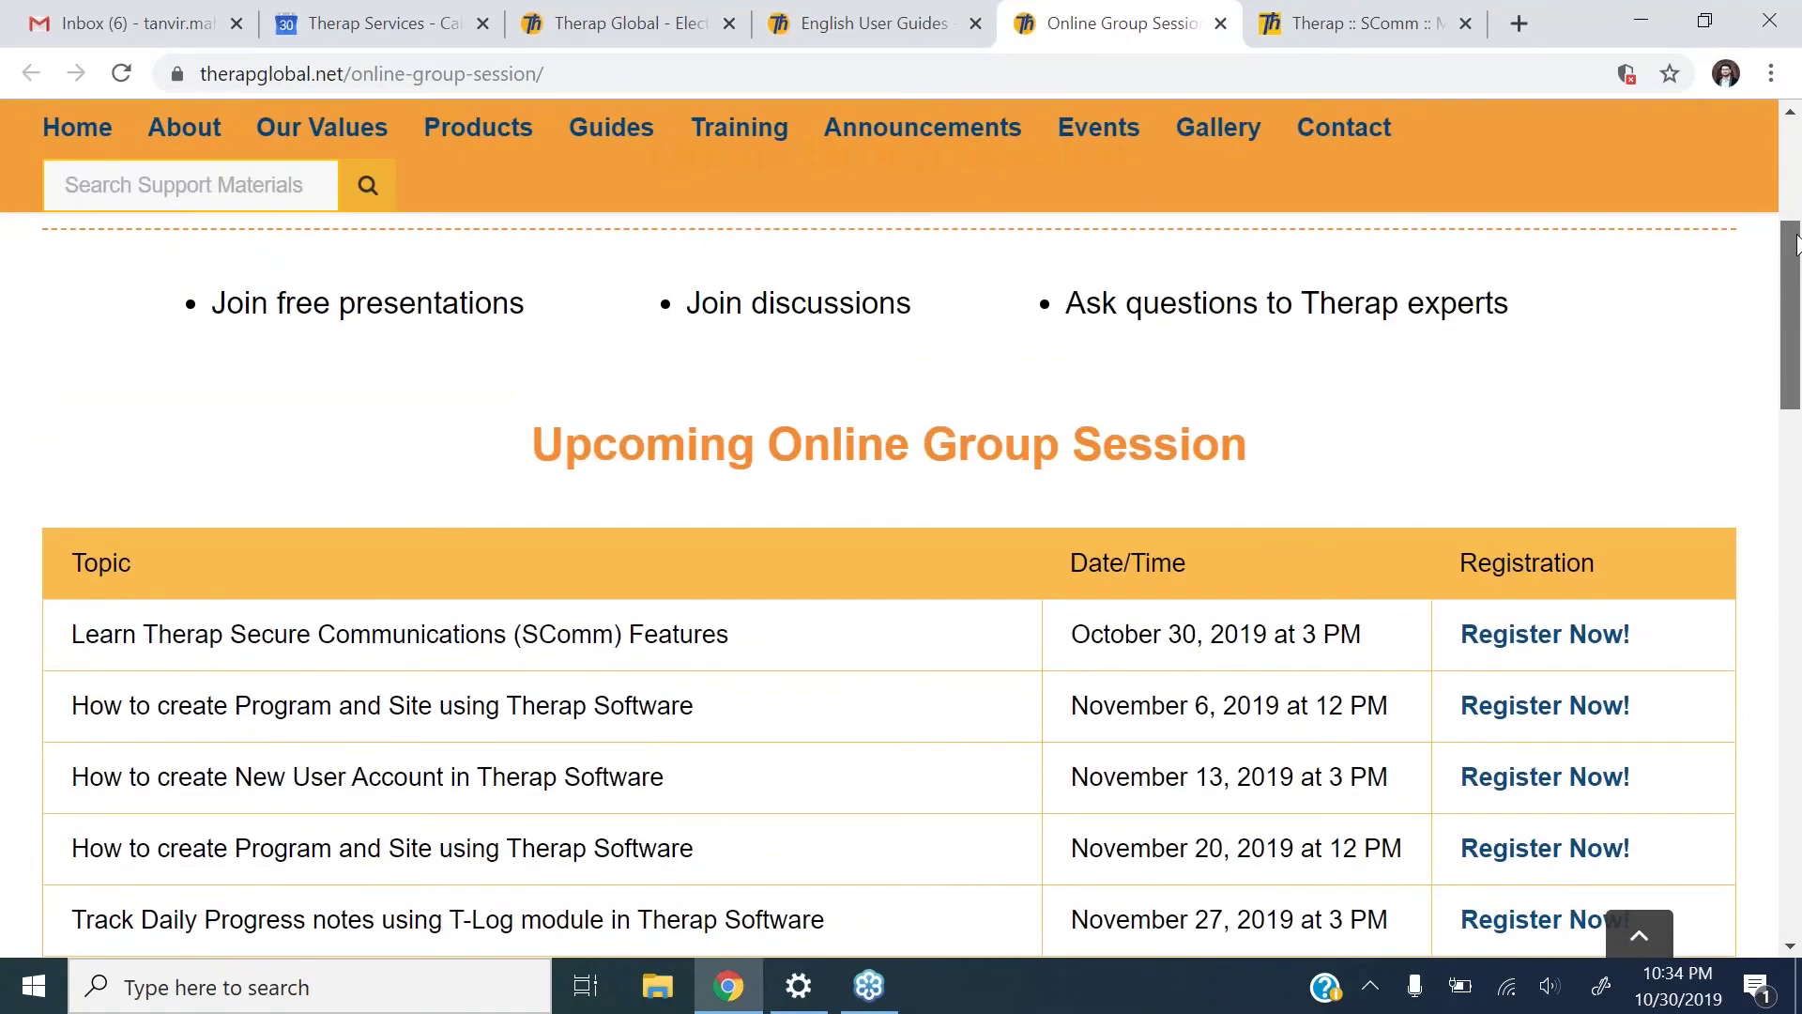
pyautogui.moveTo(1797, 242); pyautogui.dragTo(1797, 245)
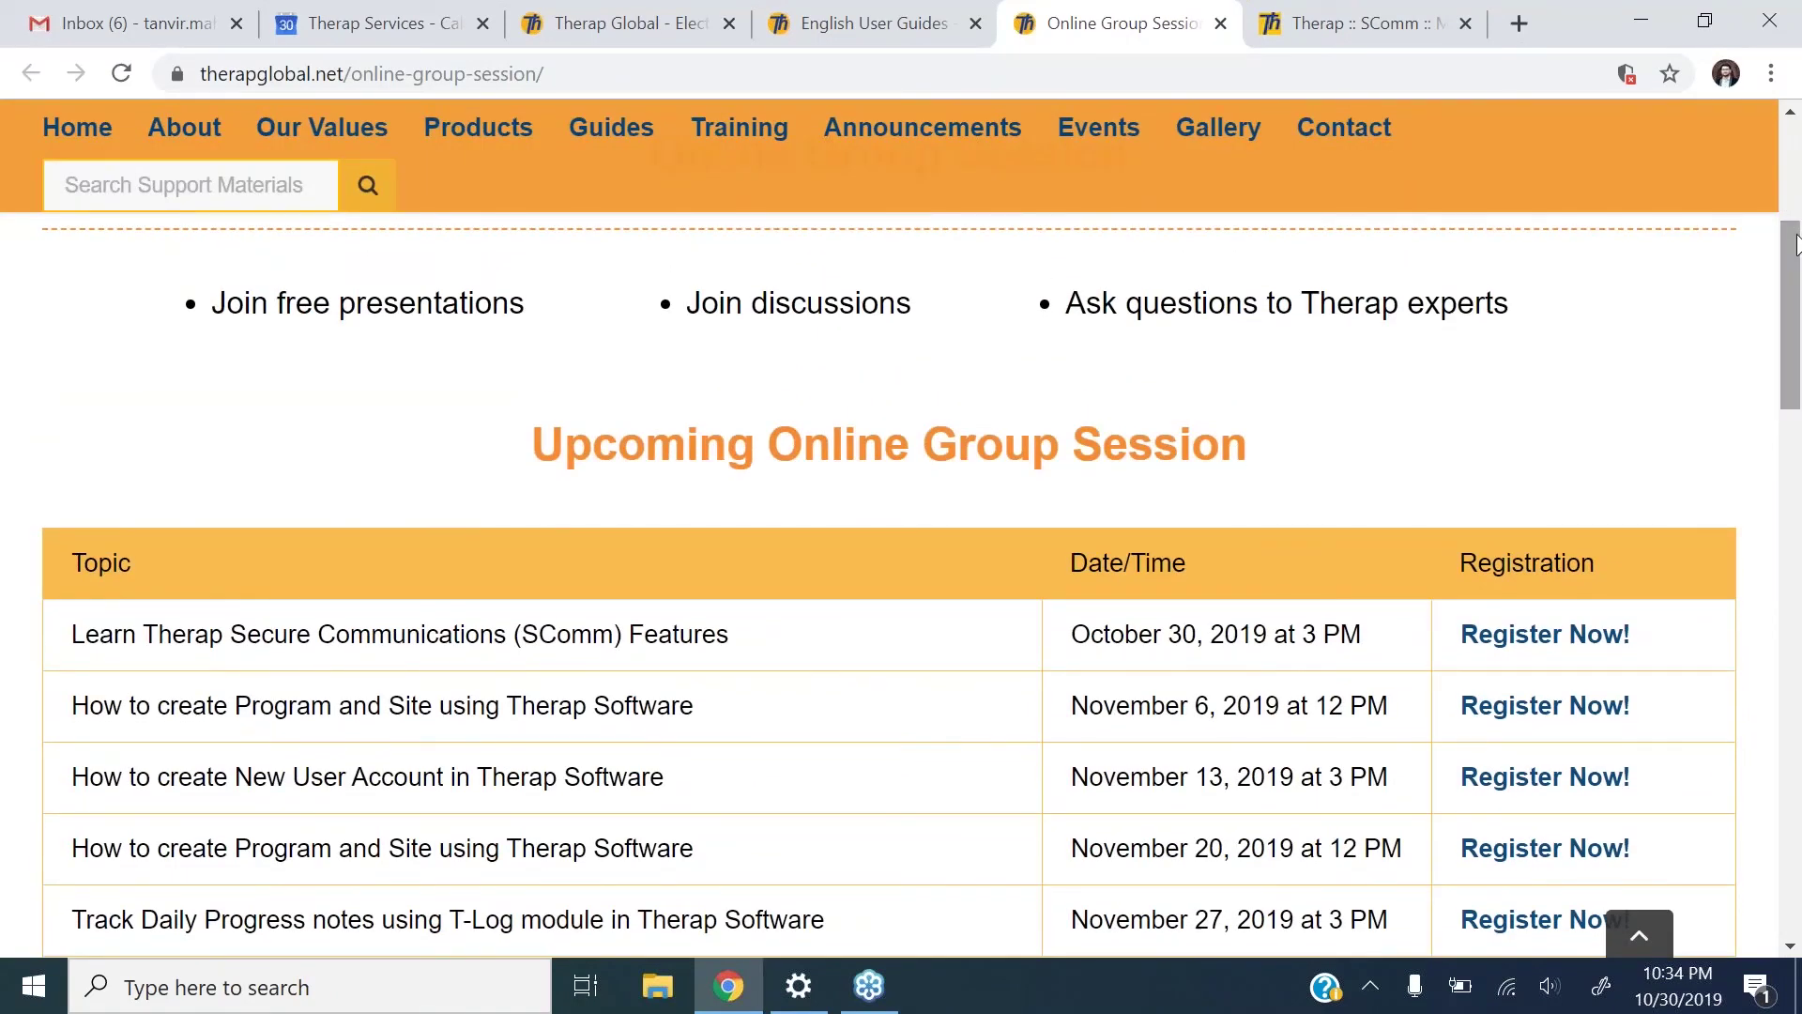